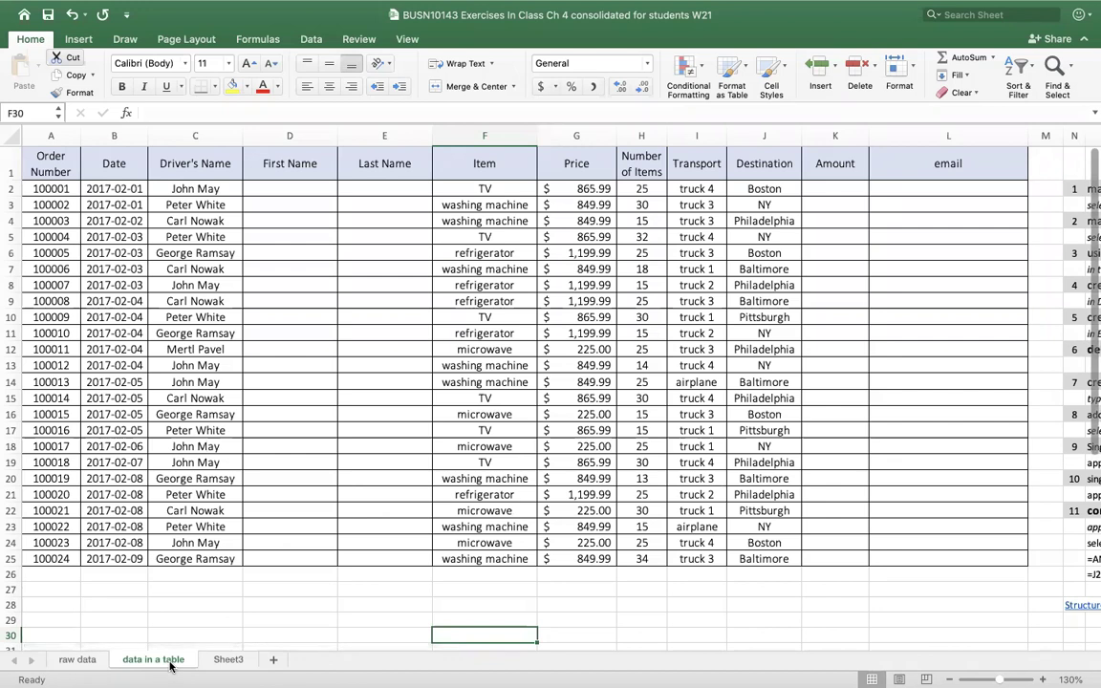
- On the raw data sheet, select the Number of Items values to see their total
click(94, 664)
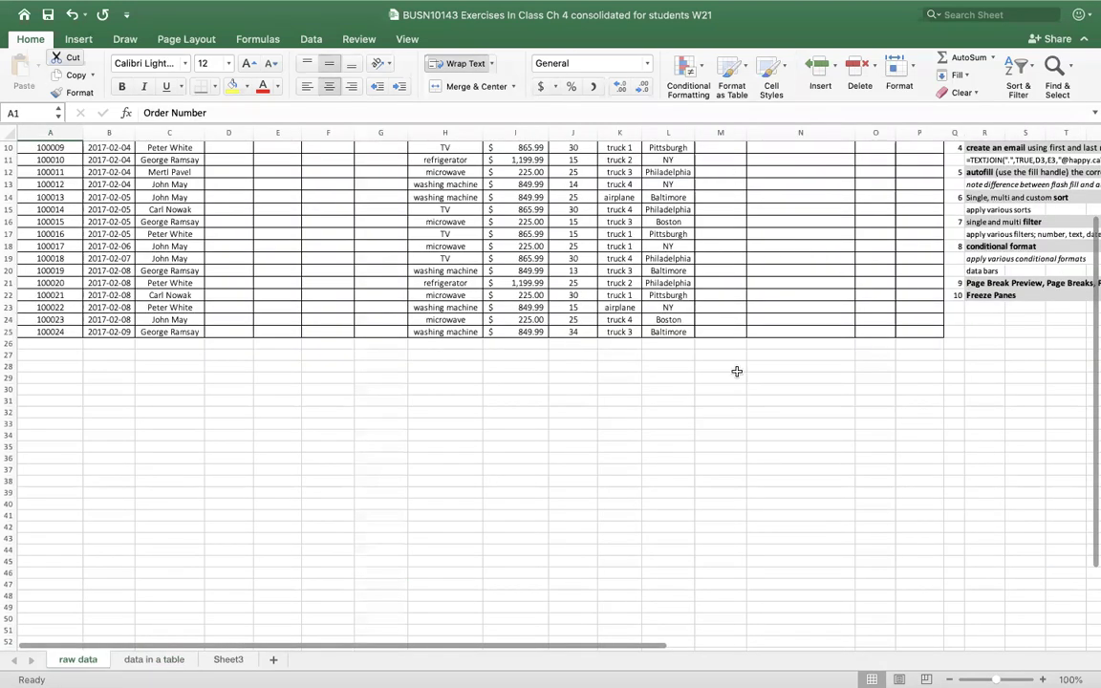
scroll(731, 383, up, 1)
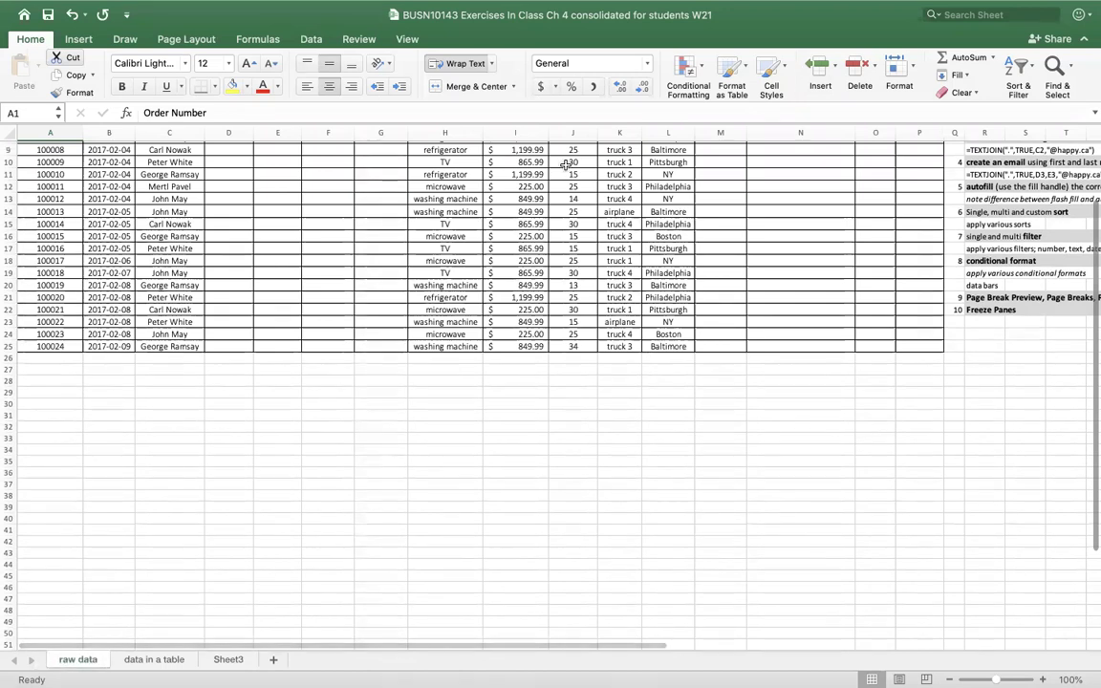
drag(567, 164, 593, 348)
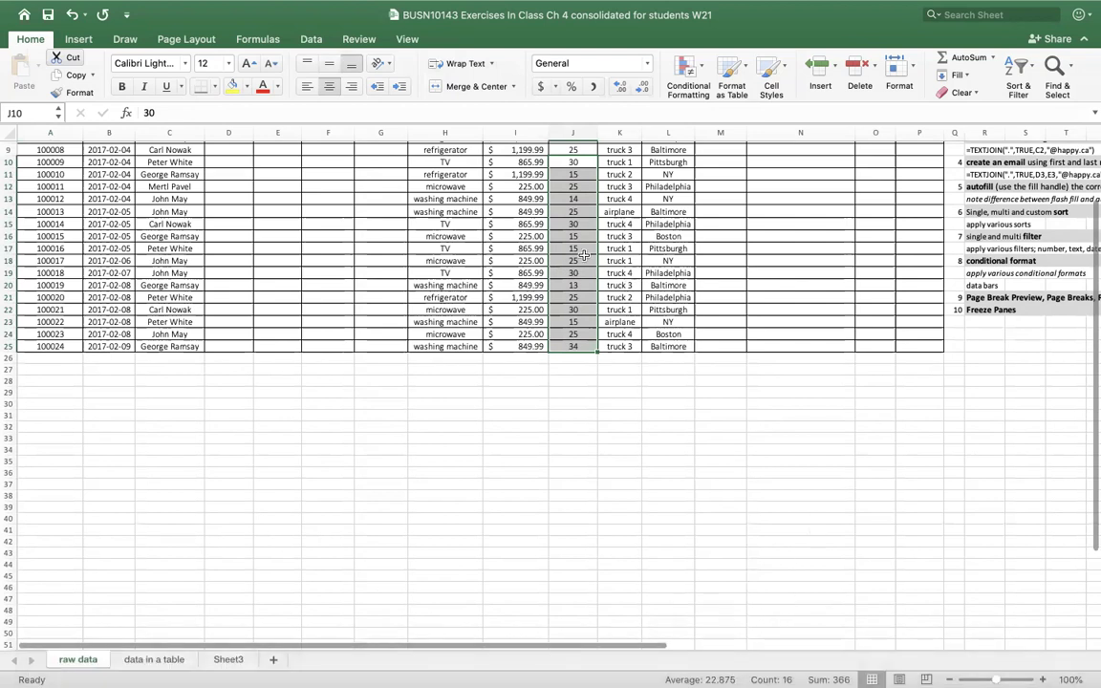
- Read the count of destinations L13:L22 and the sum of prices I11:I22
click(663, 201)
drag(662, 201, 663, 304)
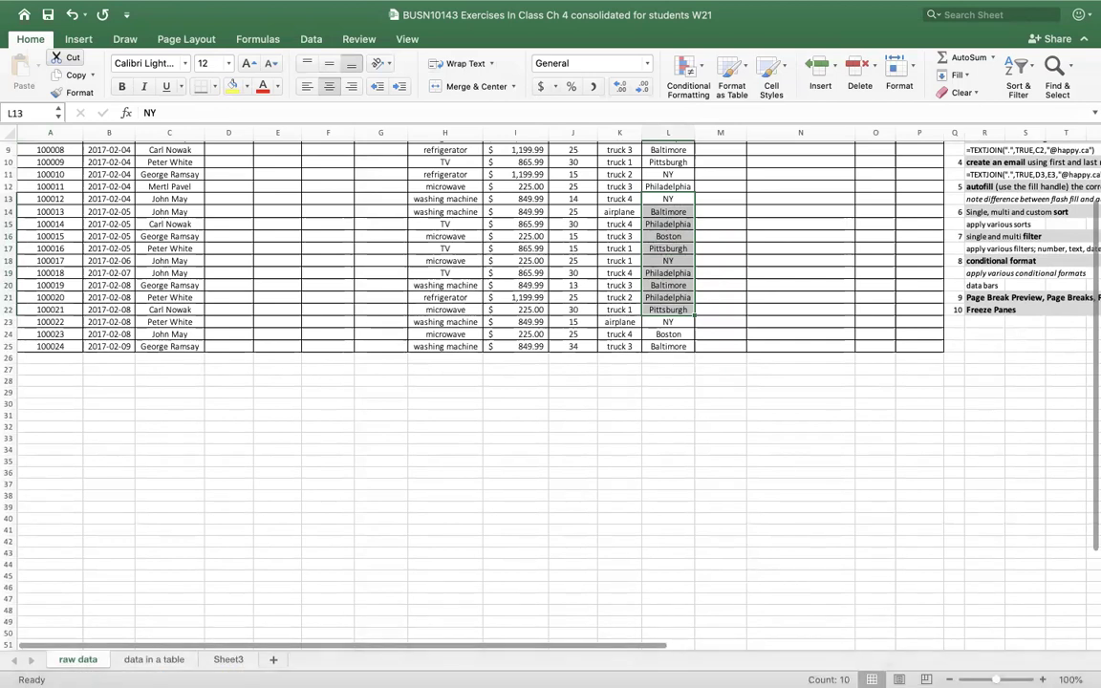
drag(531, 172, 531, 310)
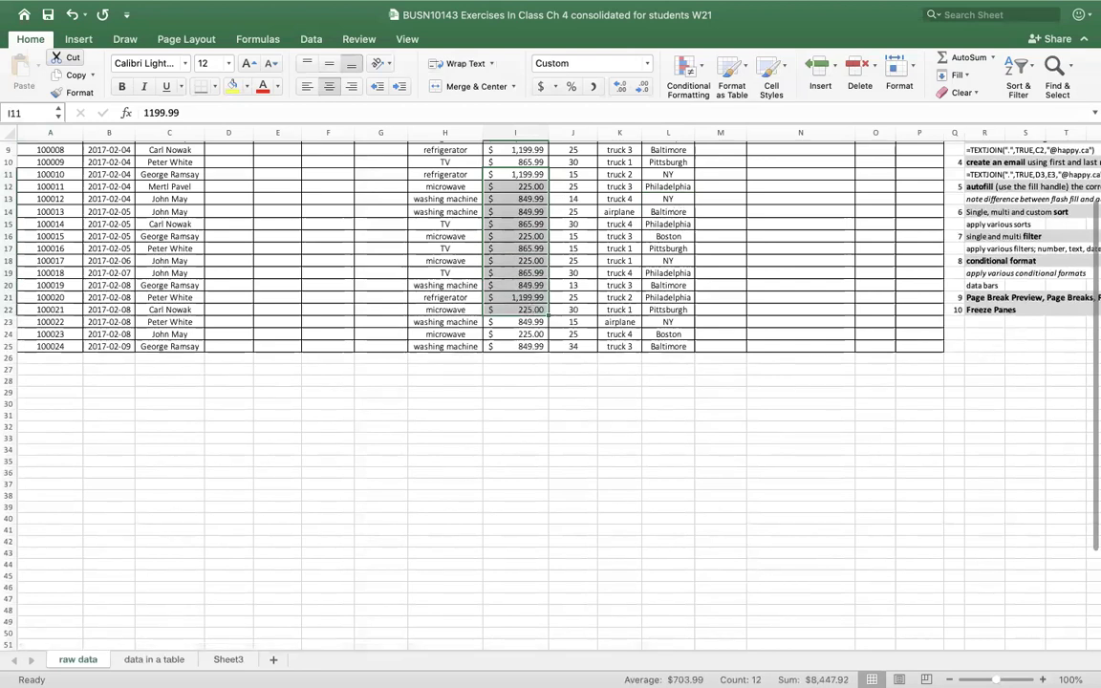
right_click(573, 680)
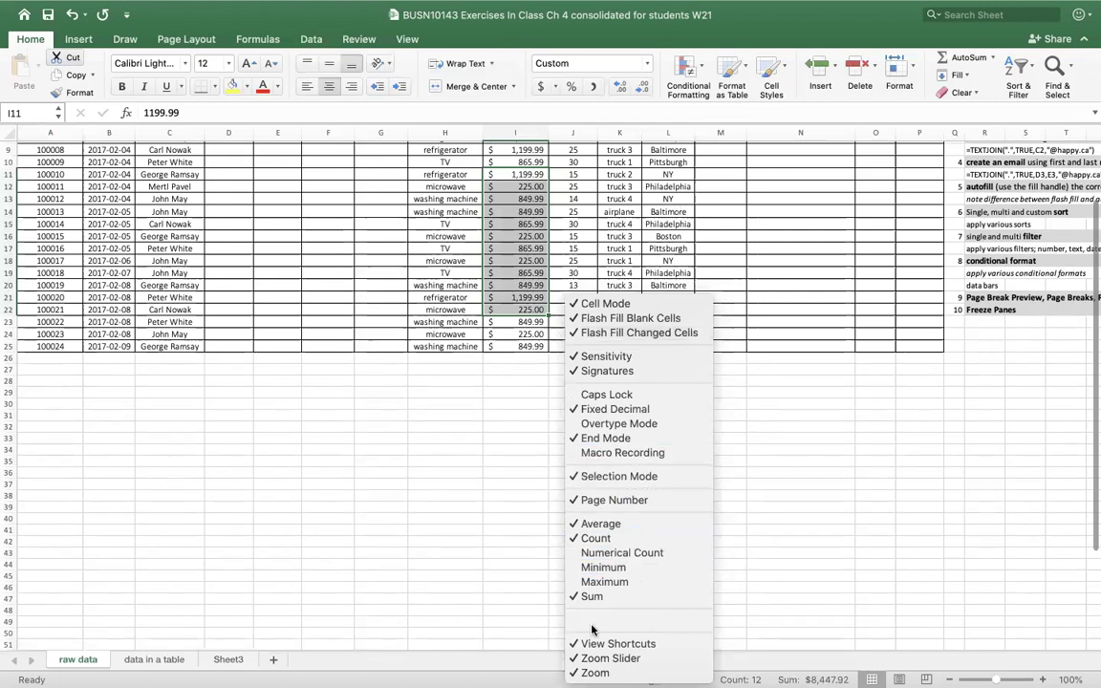
click(577, 567)
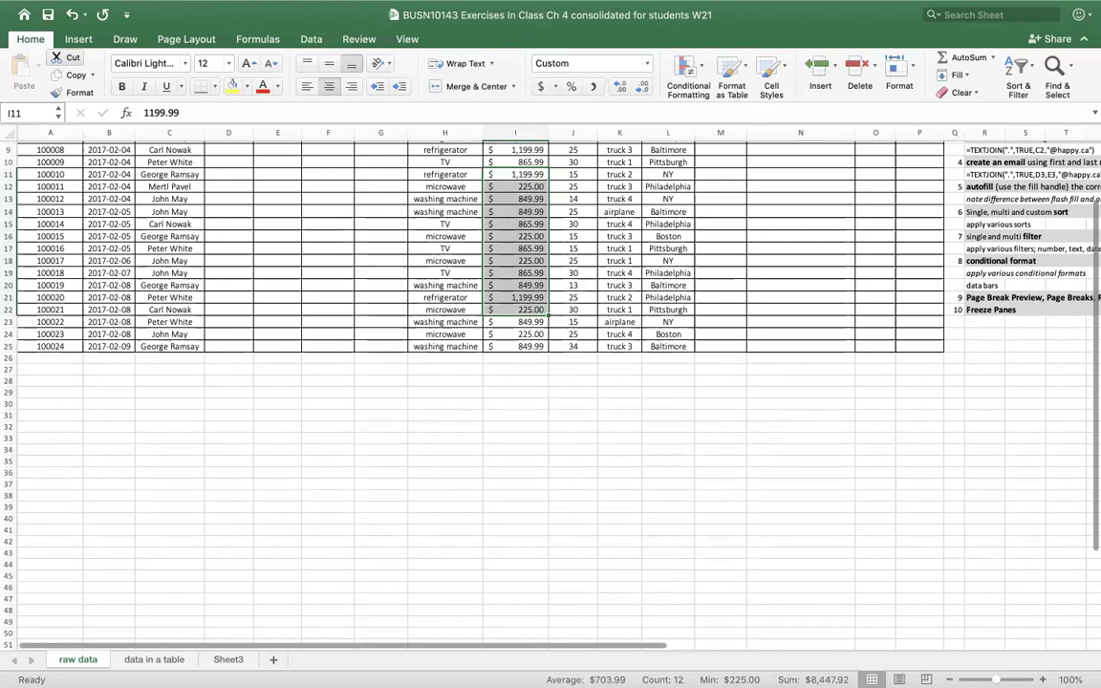
right_click(532, 680)
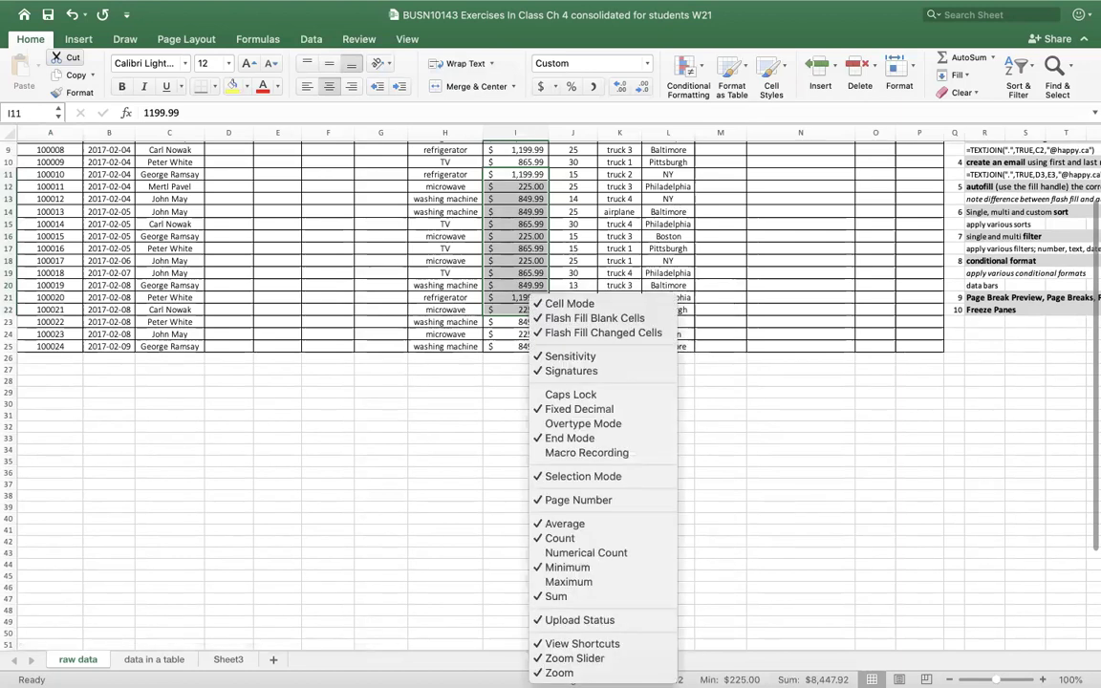
click(538, 570)
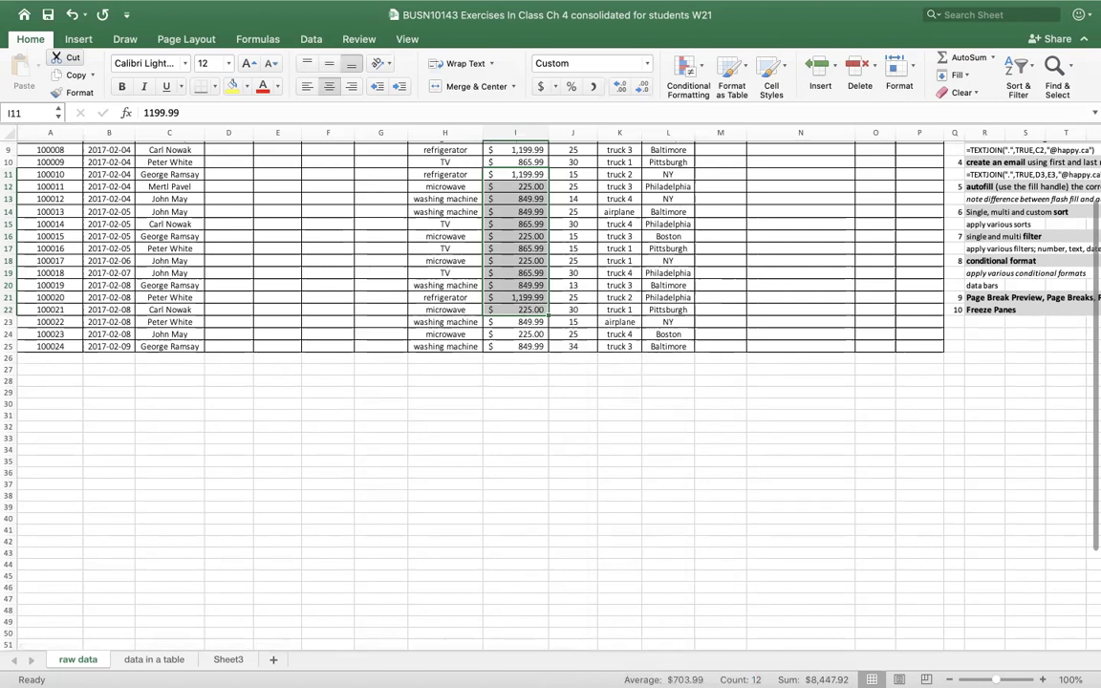
right_click(617, 680)
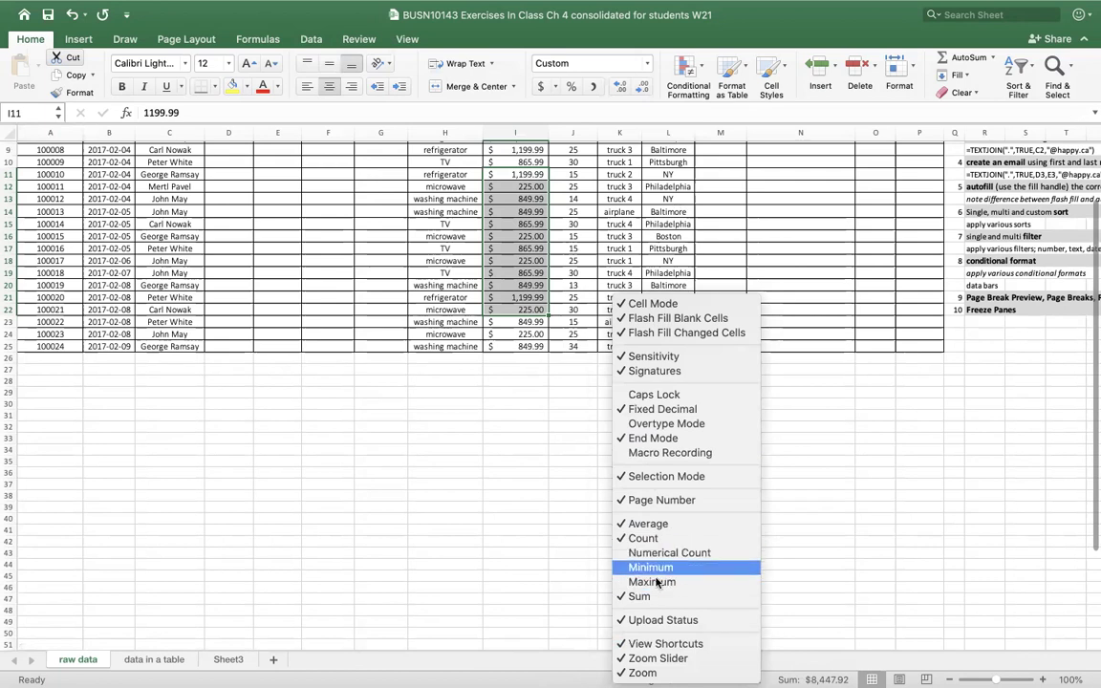
click(848, 546)
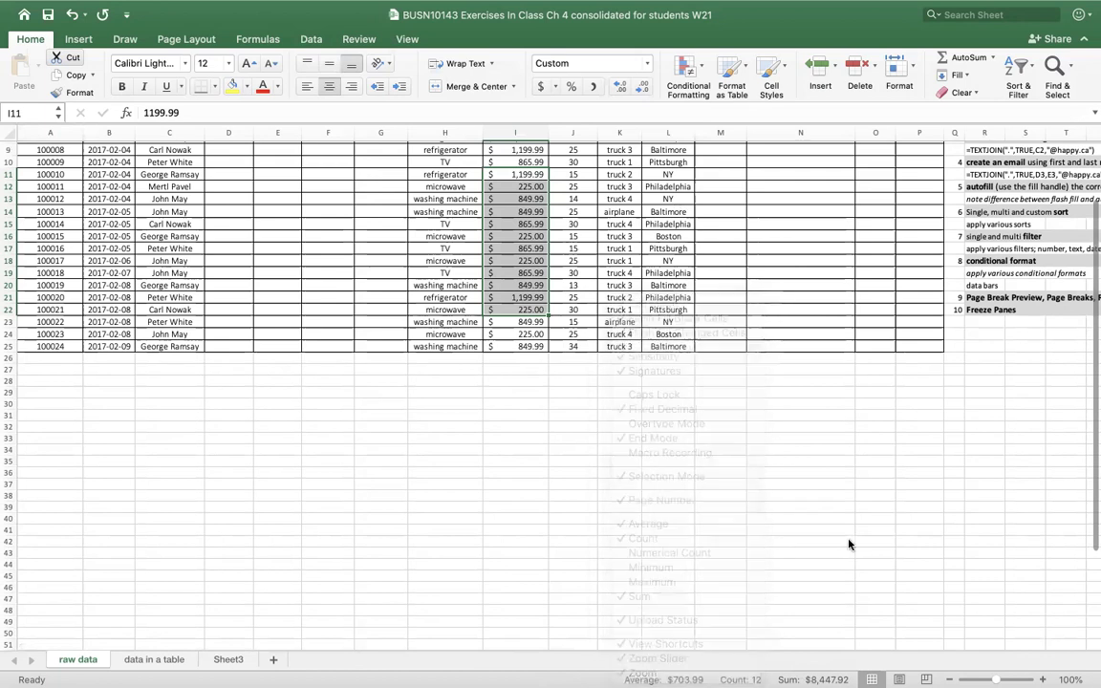
- On 'data in a table', convert A1:L25 into a table with headers using Ctrl+T
click(153, 660)
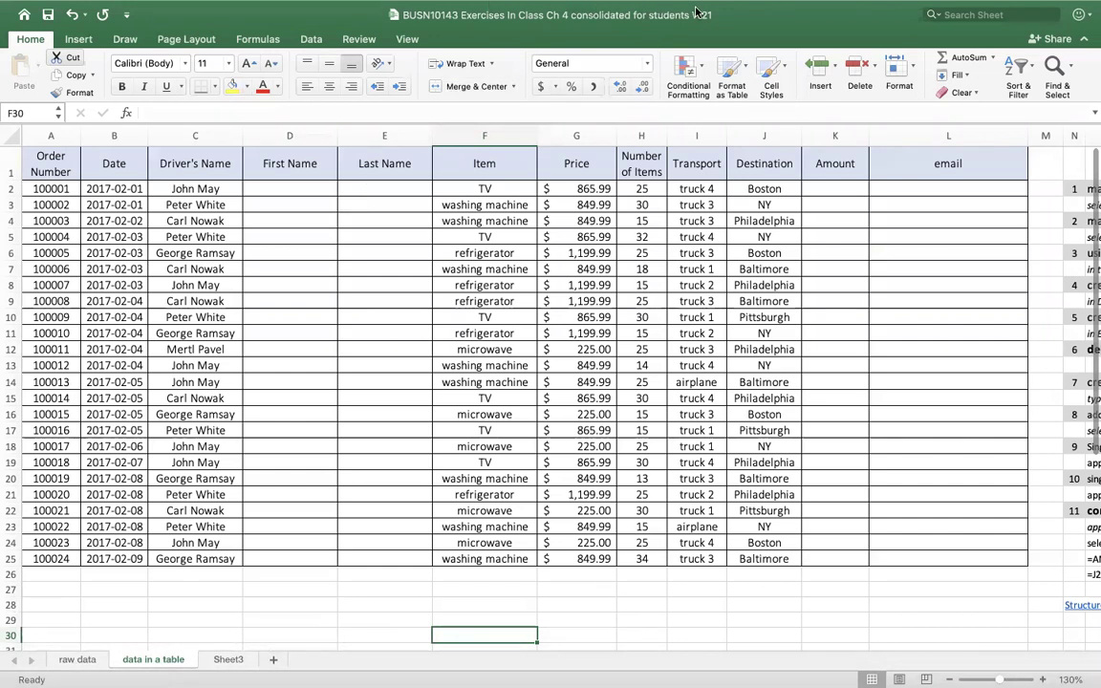
click(339, 393)
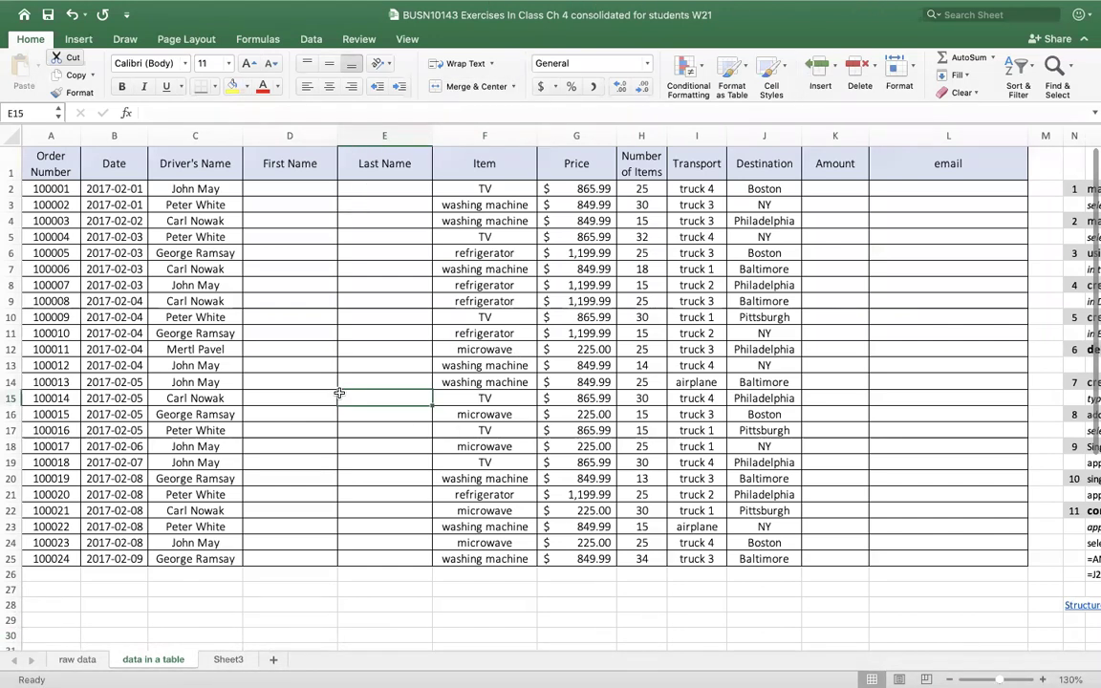
click(80, 41)
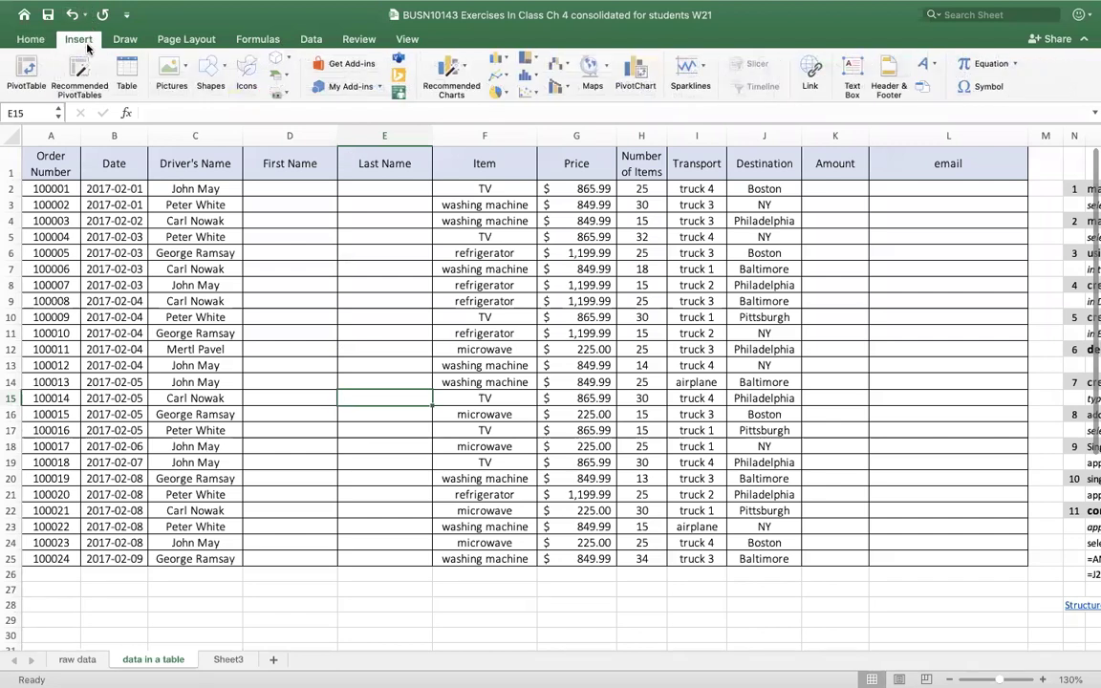
click(128, 81)
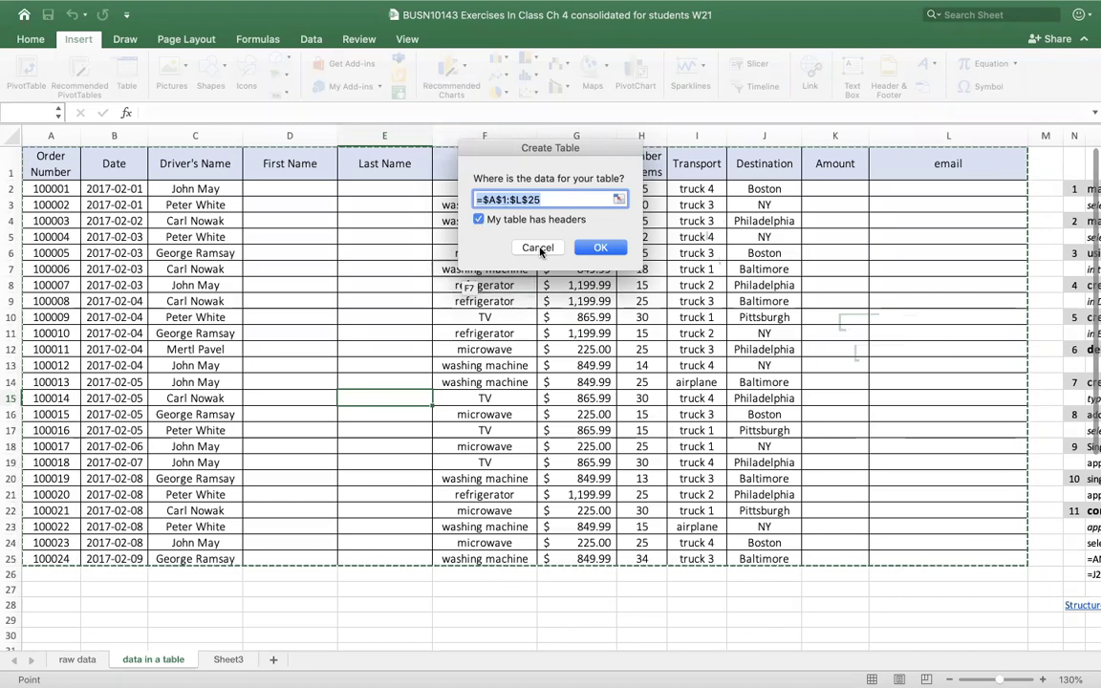
click(539, 248)
click(302, 327)
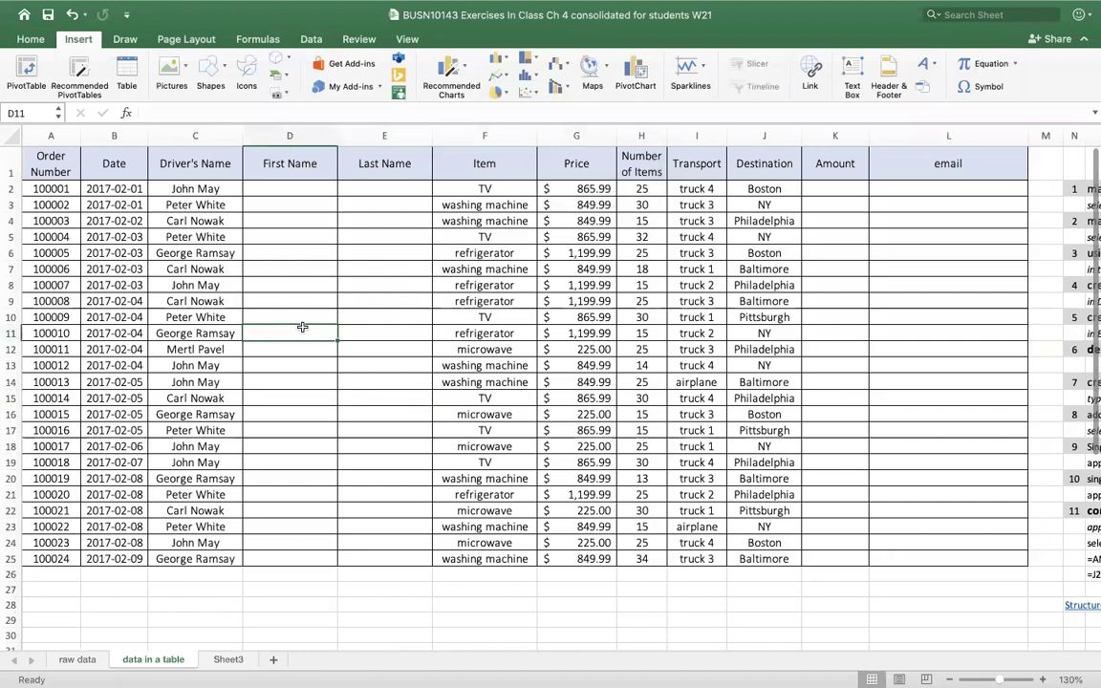
key(ctrl+t)
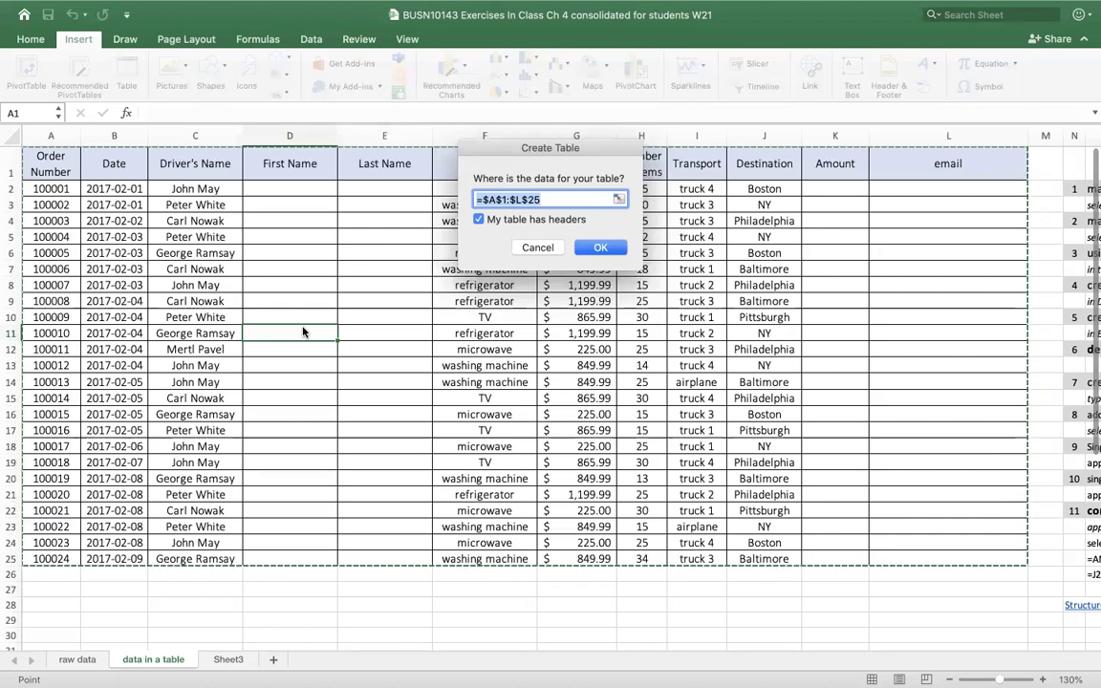
click(610, 251)
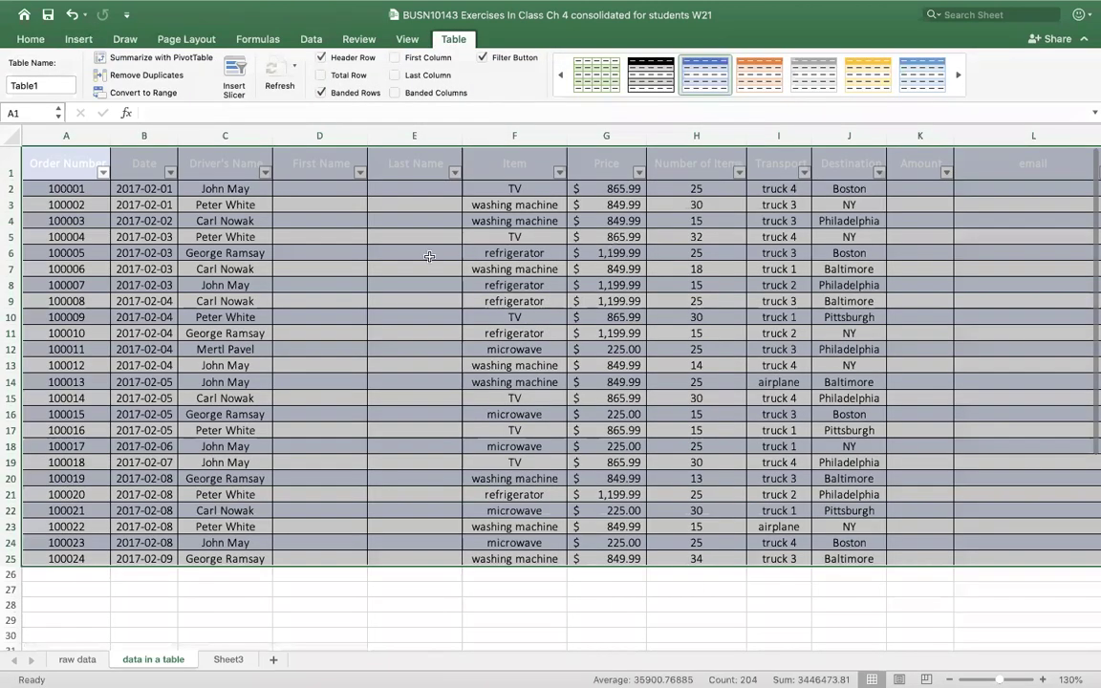
click(306, 265)
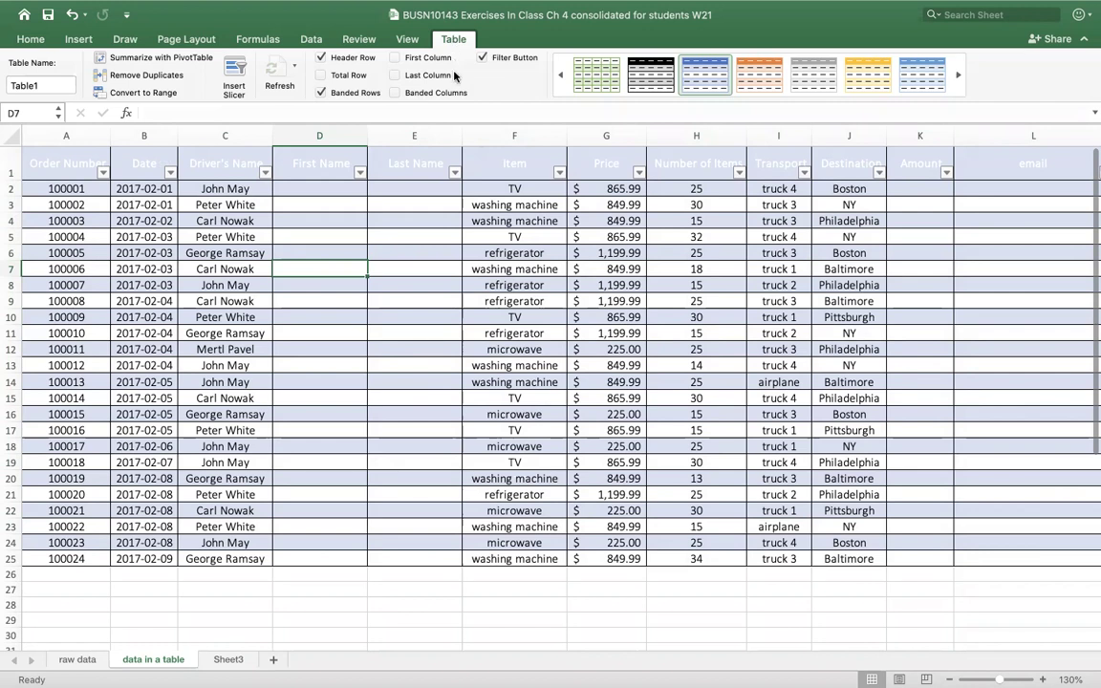
click(31, 85)
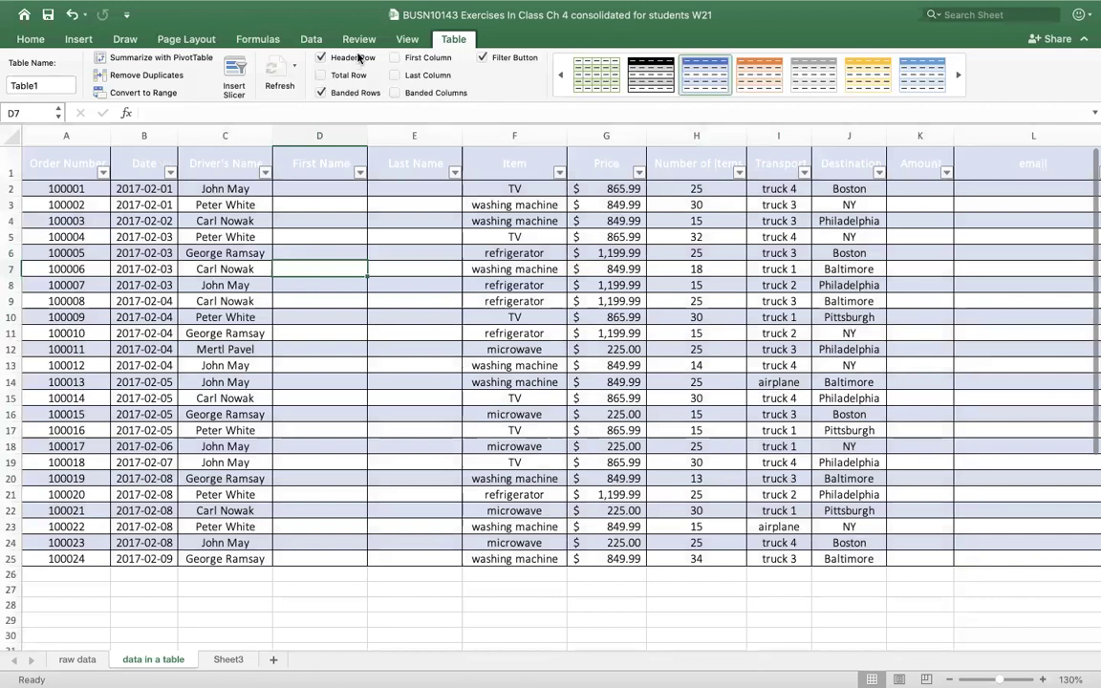
click(320, 93)
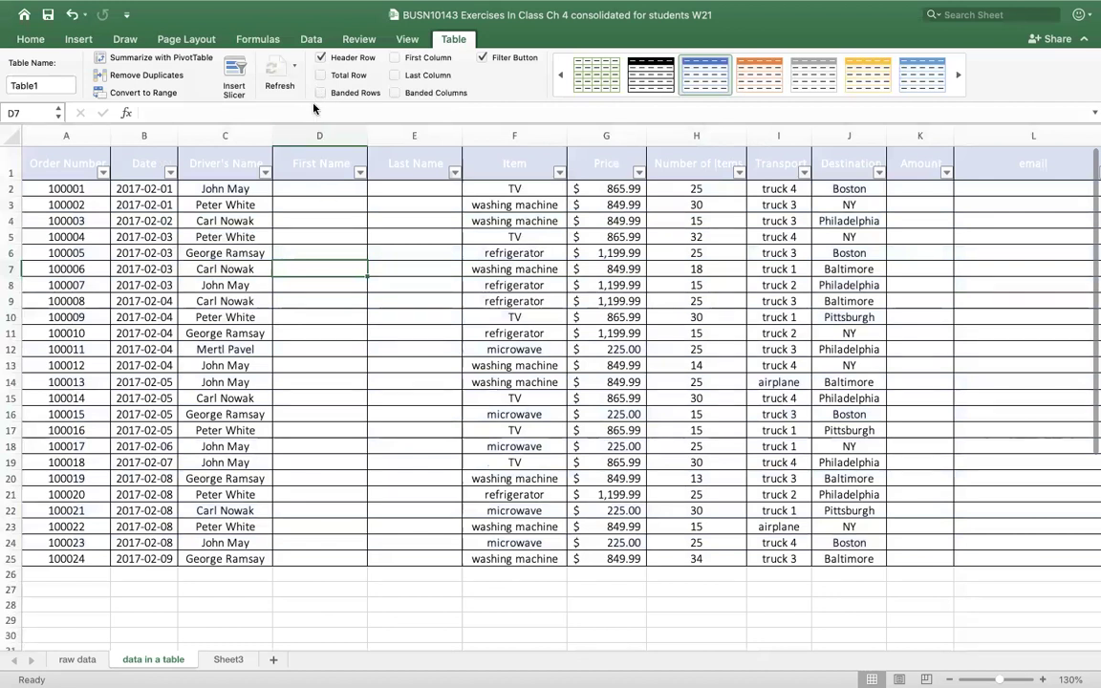
click(394, 93)
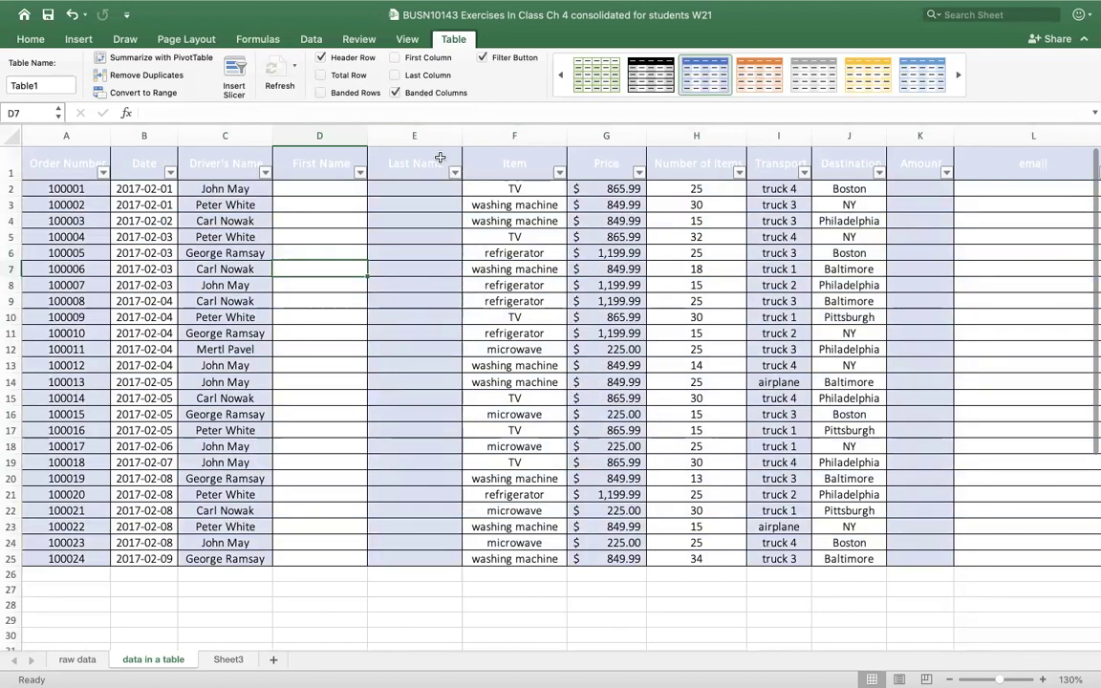
click(395, 92)
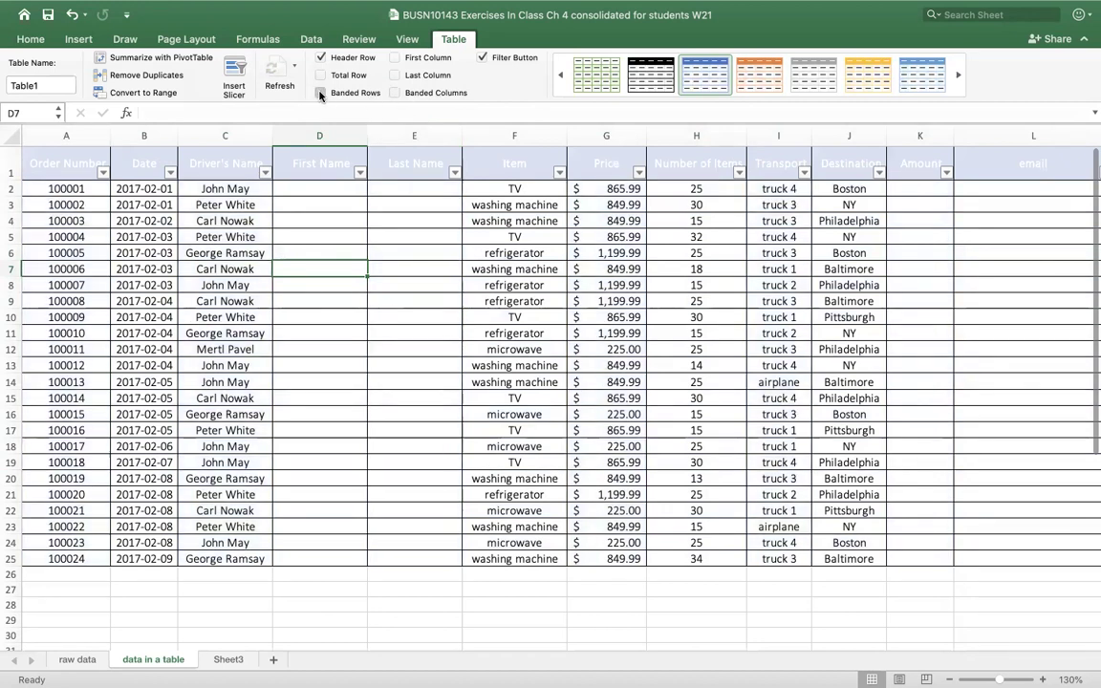
click(321, 93)
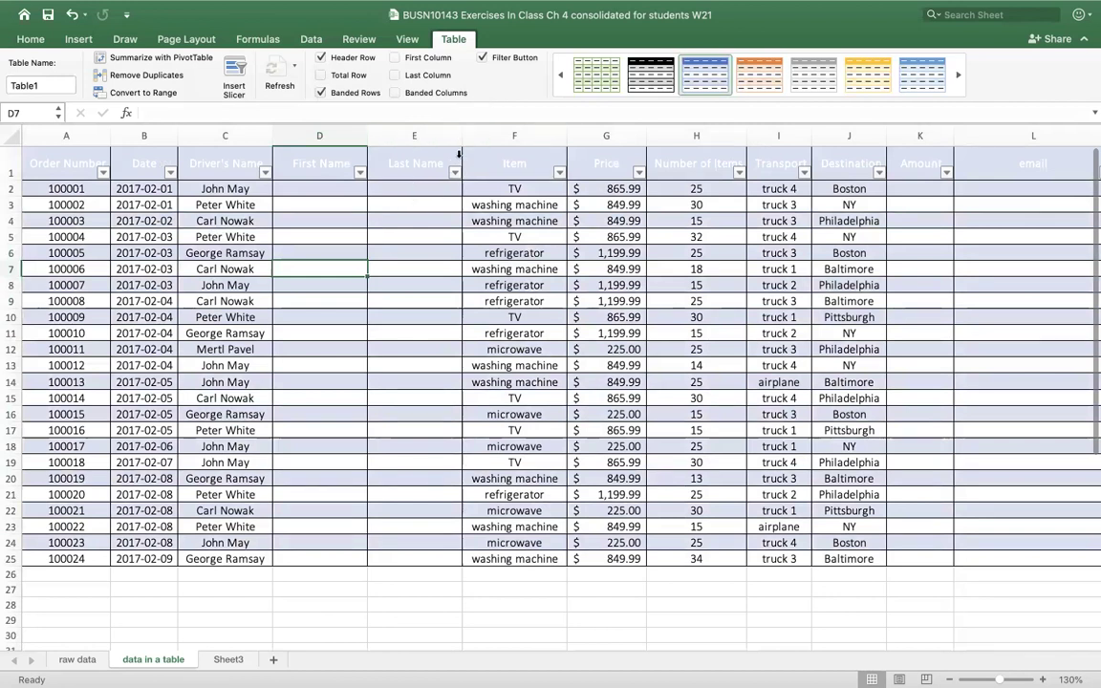
click(482, 57)
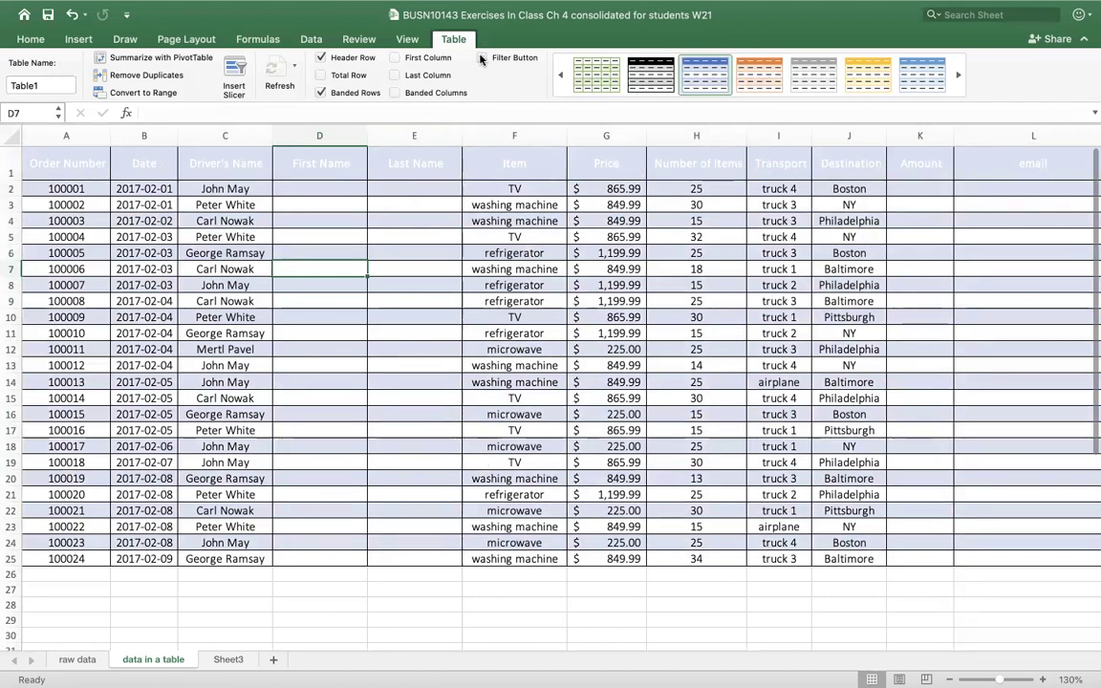
click(483, 58)
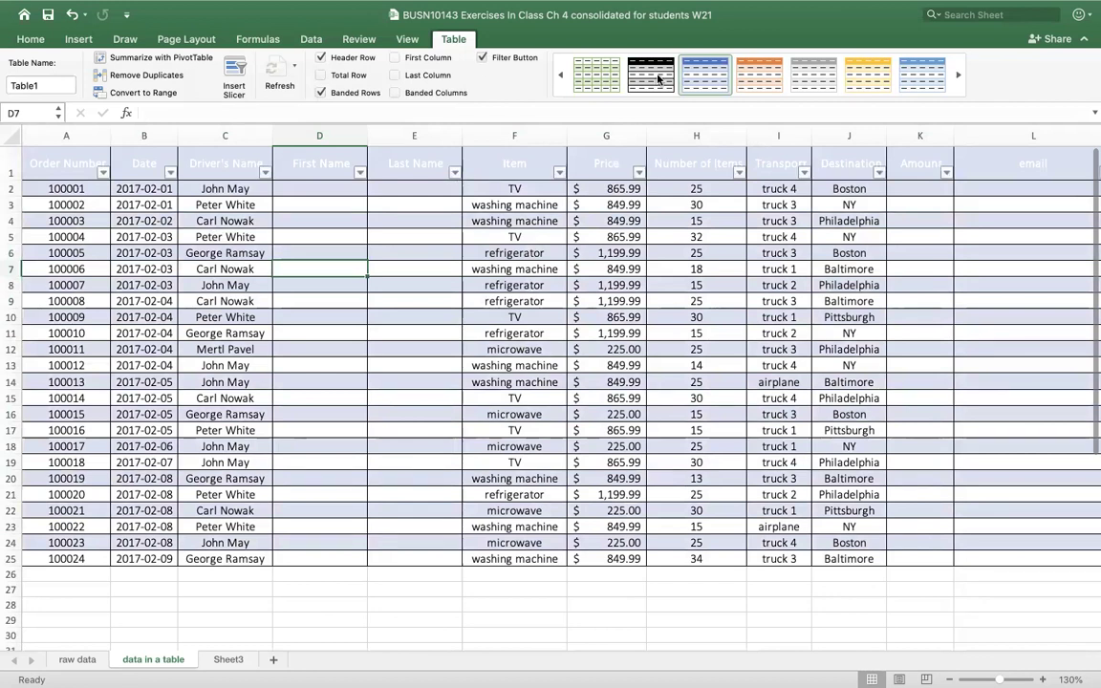
click(762, 100)
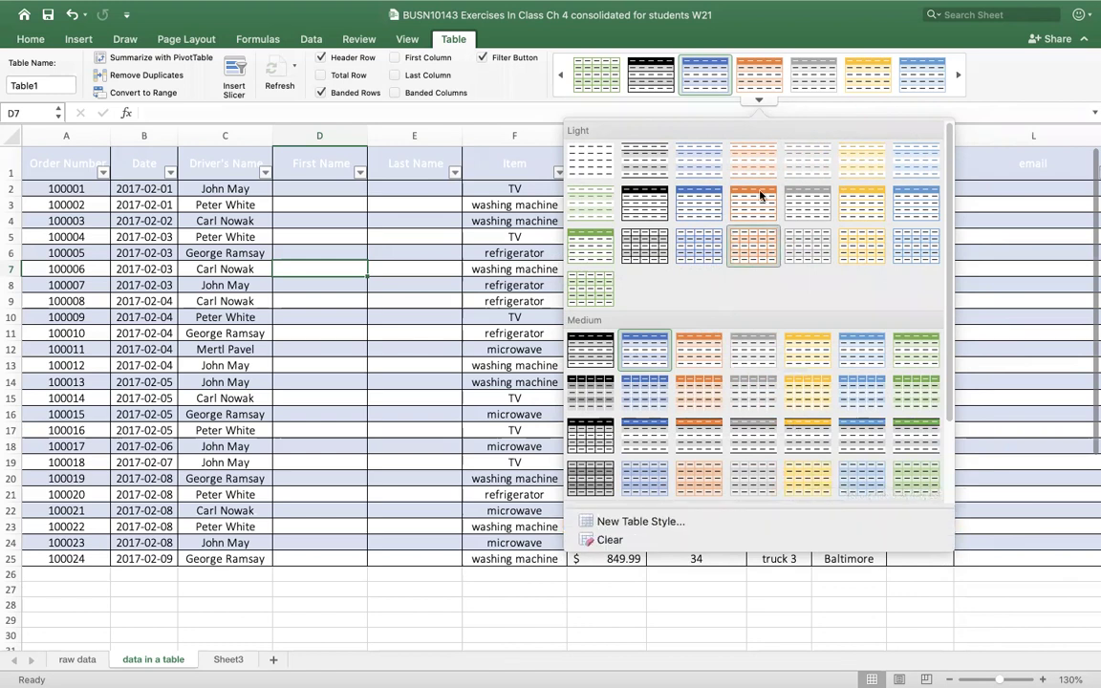
click(403, 221)
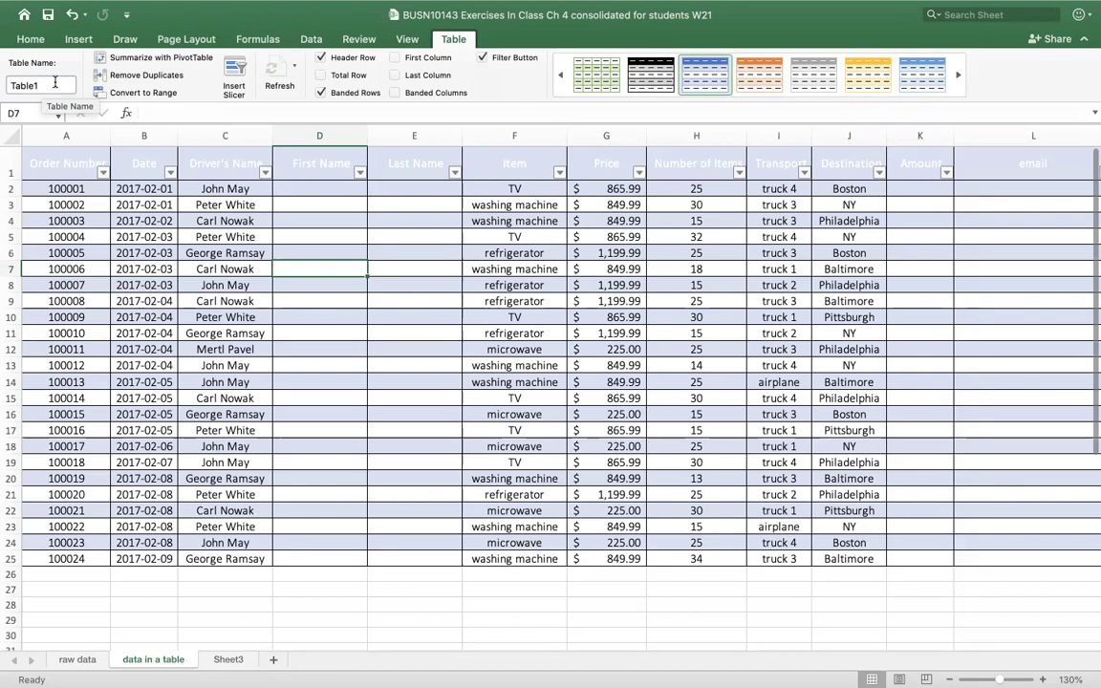
- Try naming the table 'Delivery Data' and dismiss the invalid-name error
drag(54, 84, 12, 84)
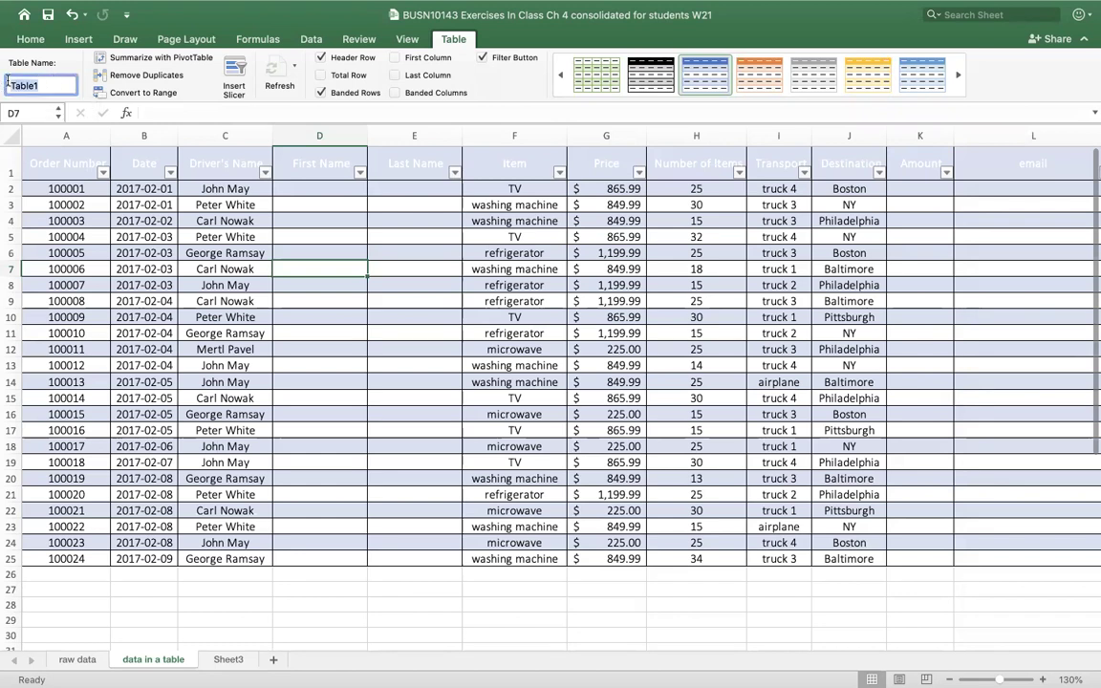
text(Delivery)
text( Date)
text(ata)
click(92, 83)
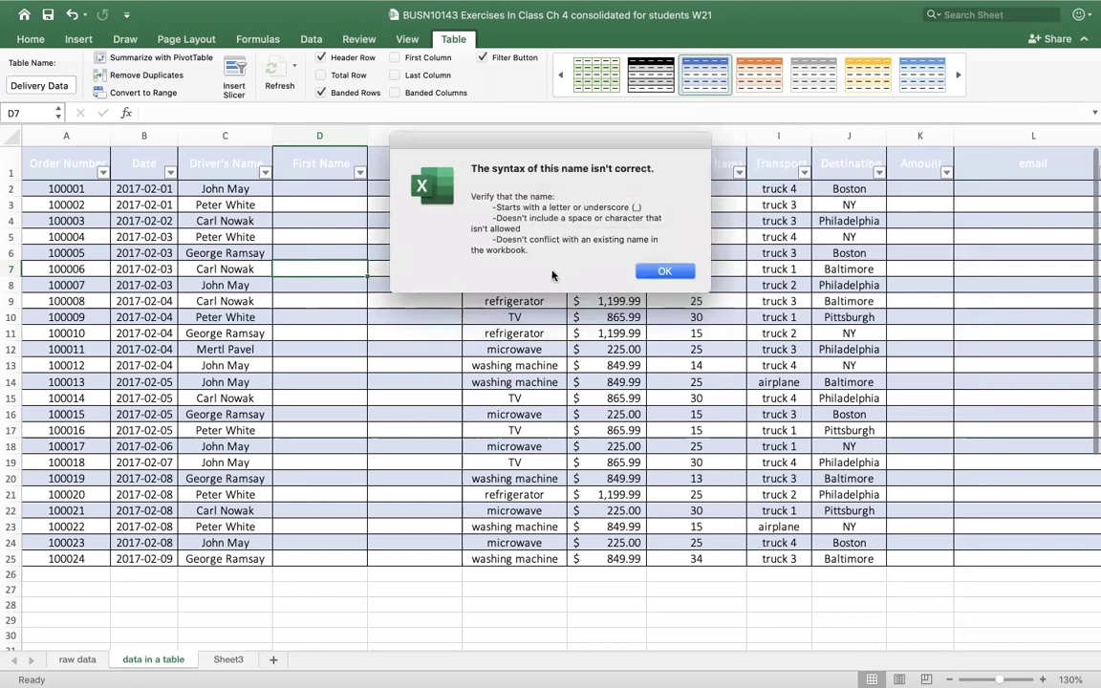
click(662, 271)
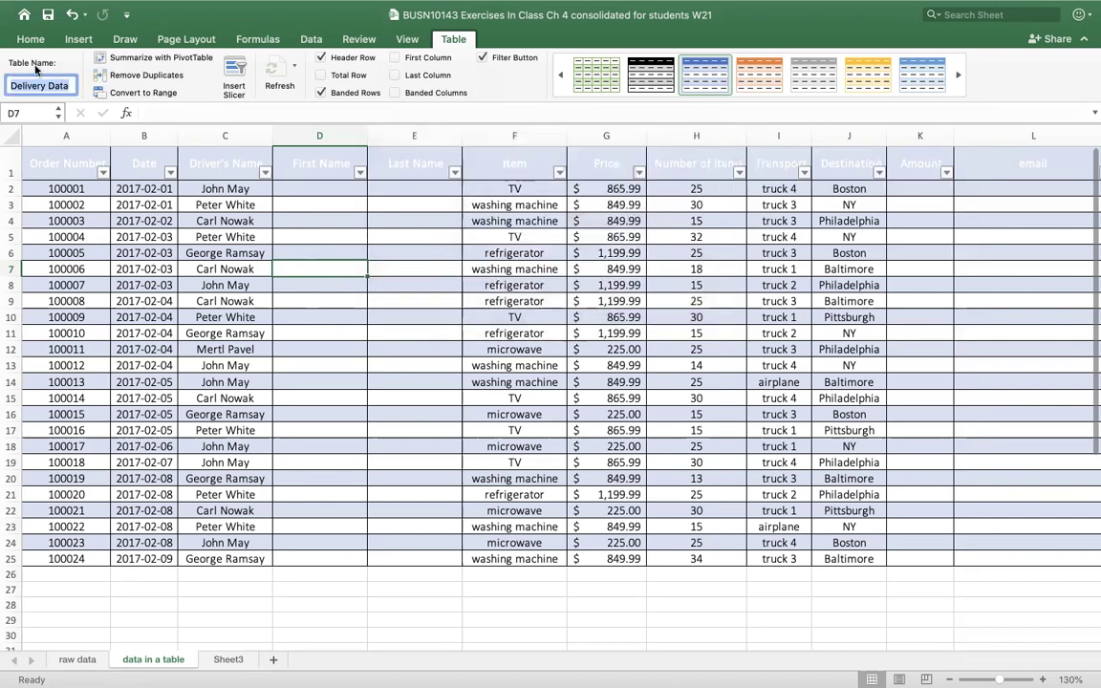
- Remove the space and add the 'tbl' prefix, naming the table tblDeliveryData
key(alt+Left)
key(BackSpace)
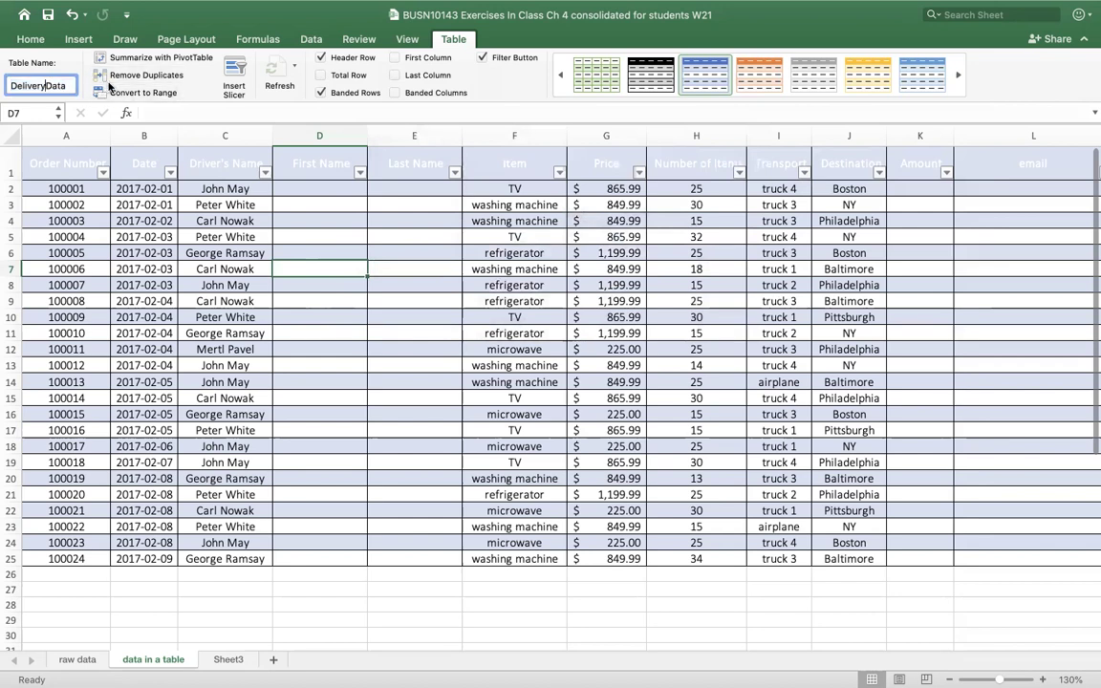
double_click(43, 85)
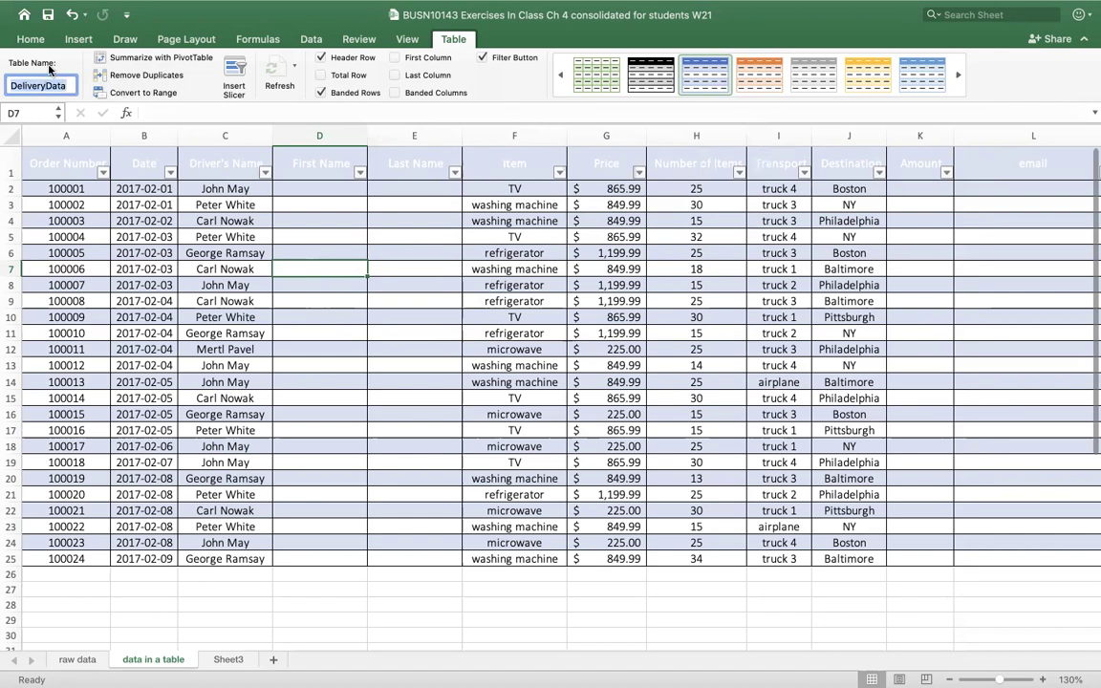
click(13, 85)
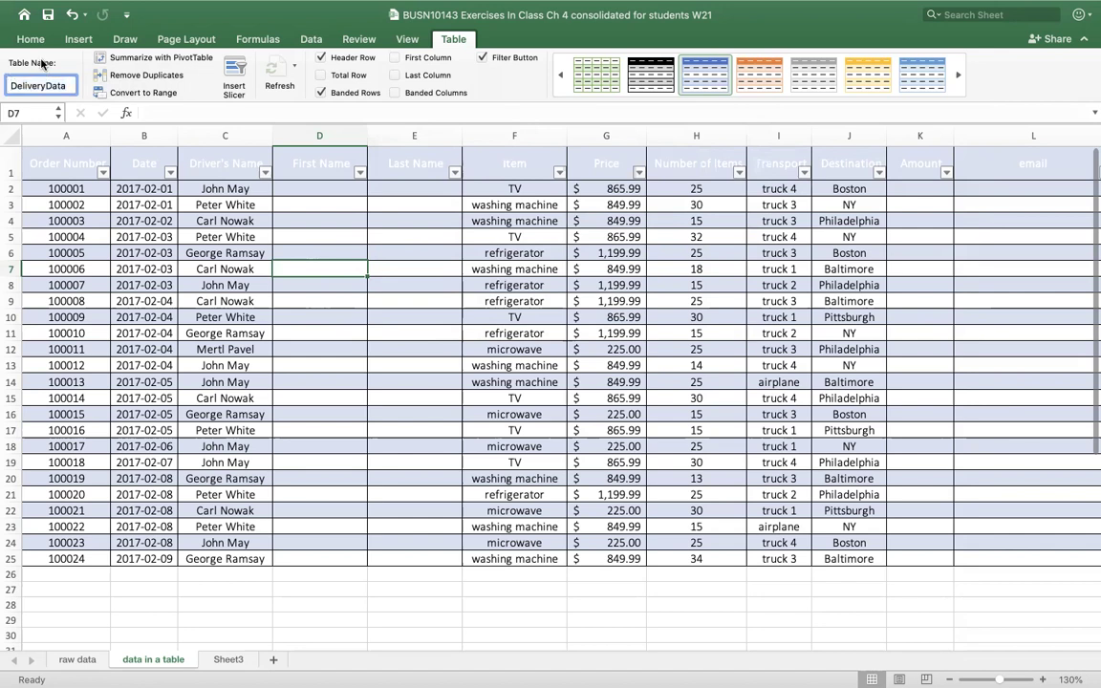
text(tbl)
key(Return)
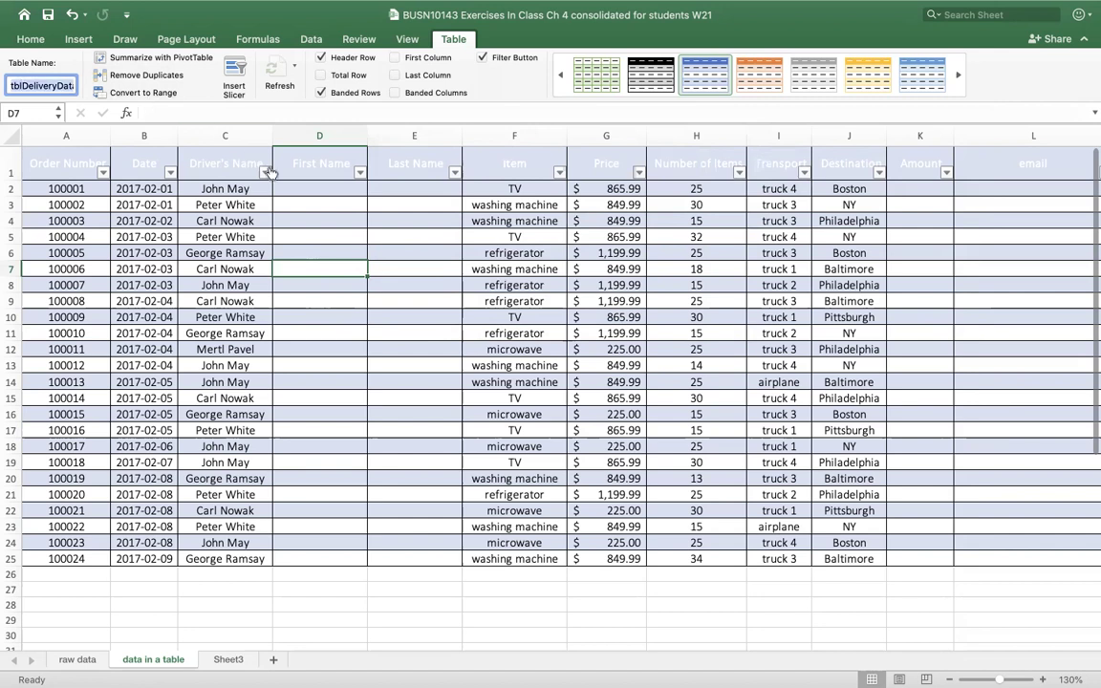
click(258, 39)
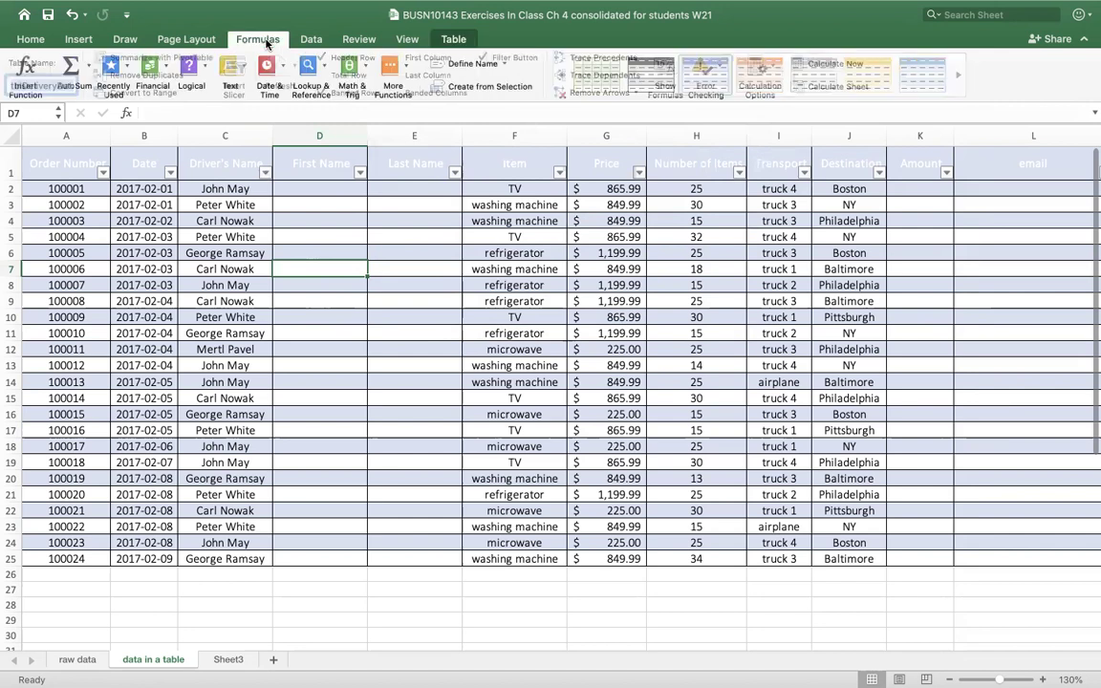
click(501, 64)
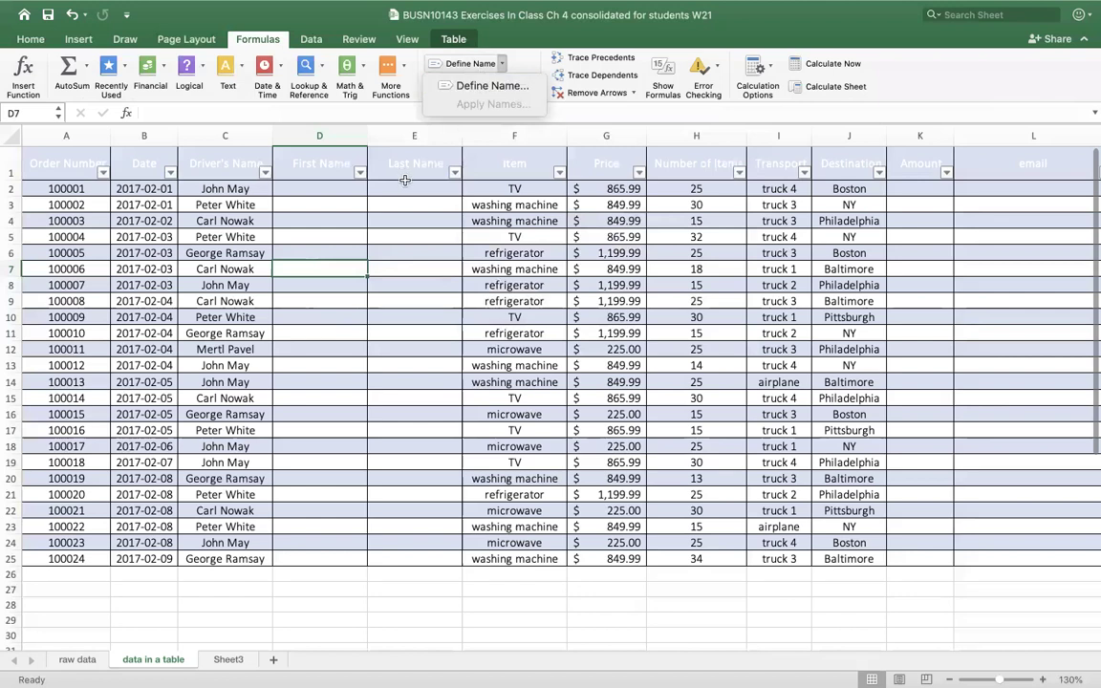
click(360, 105)
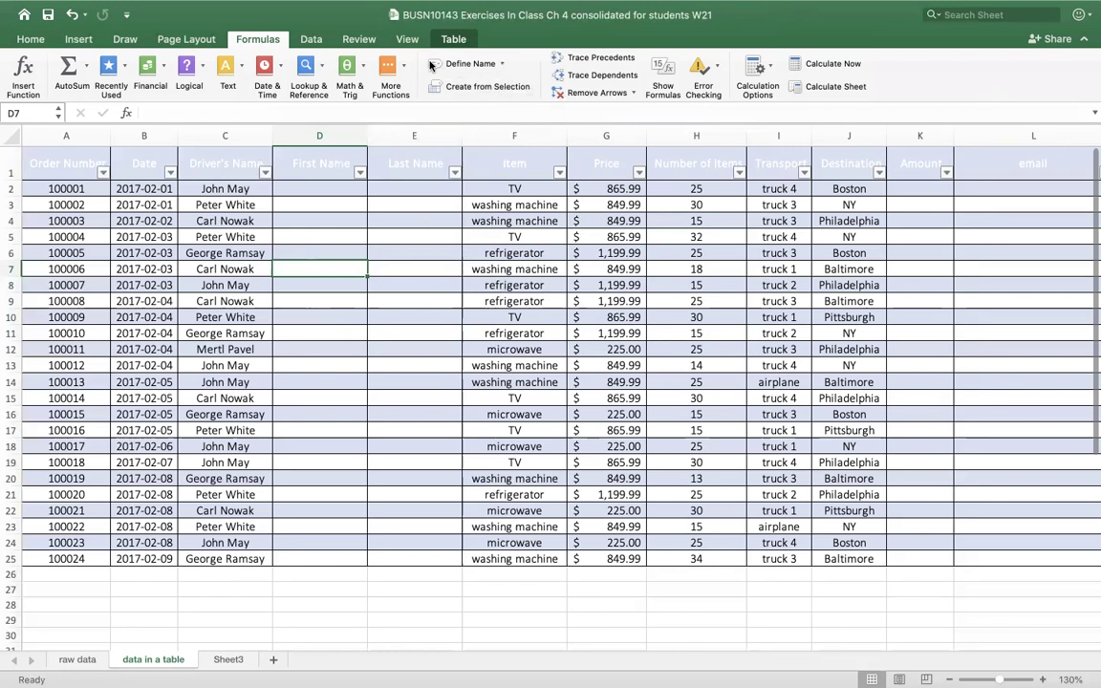
mouse_move(247, 9)
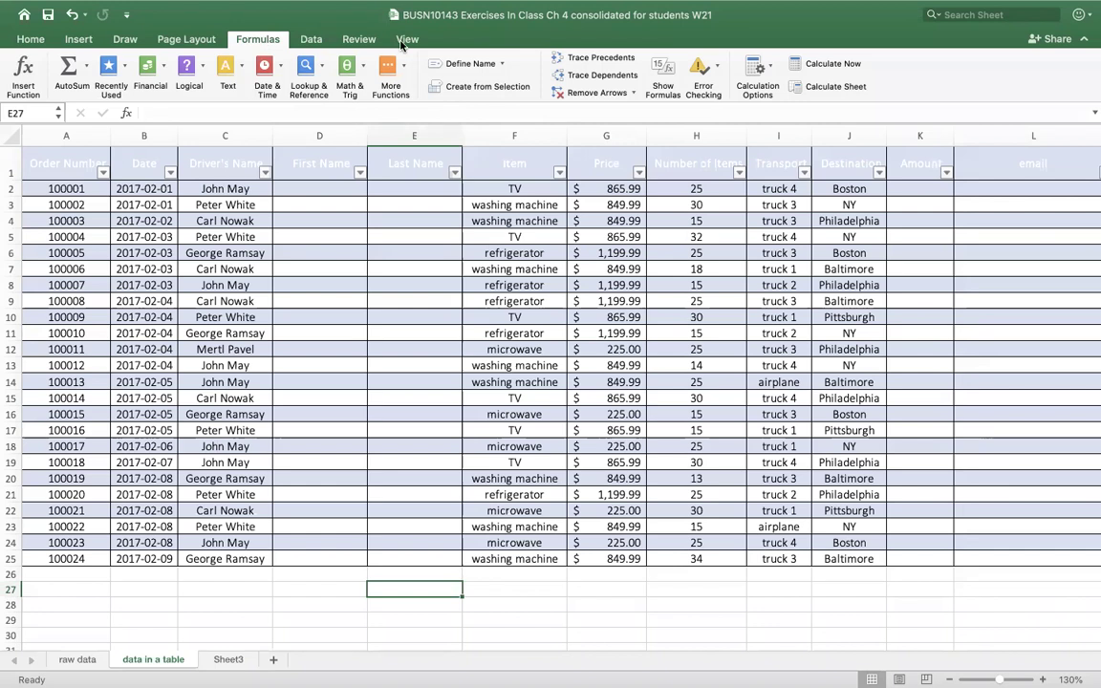
click(469, 65)
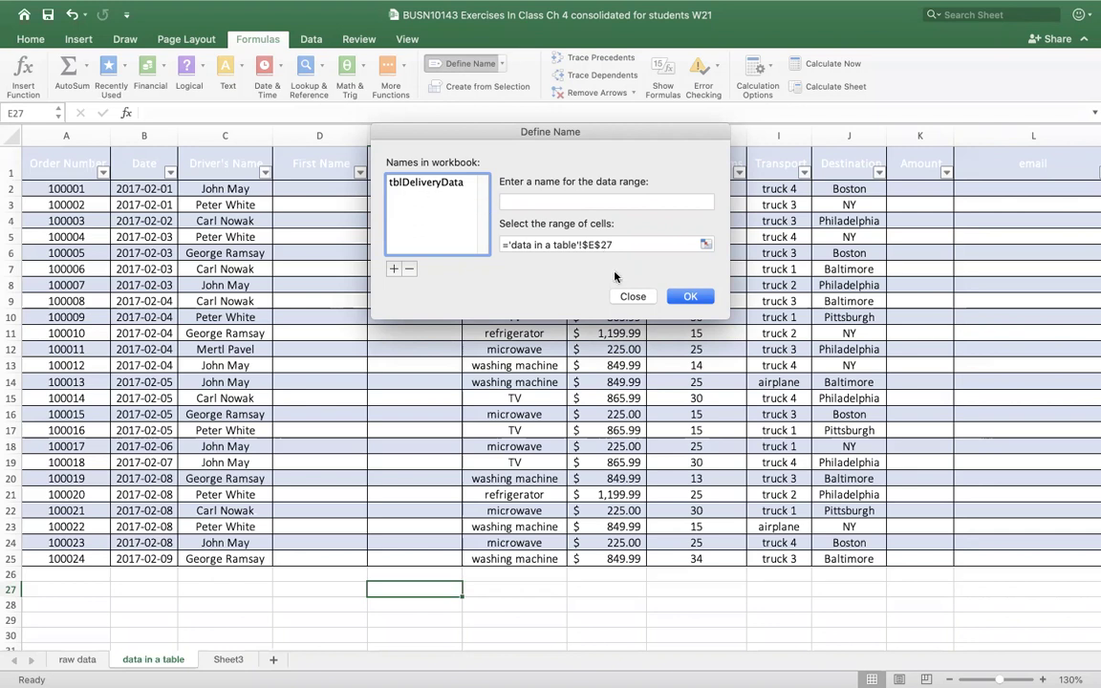
click(633, 297)
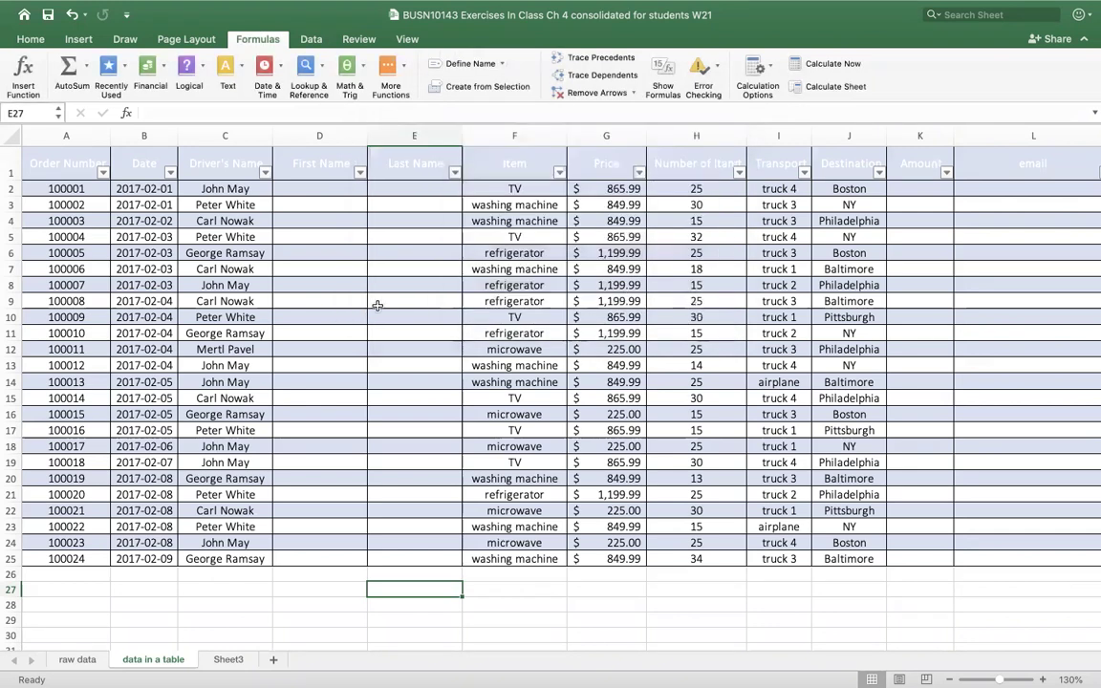
click(373, 300)
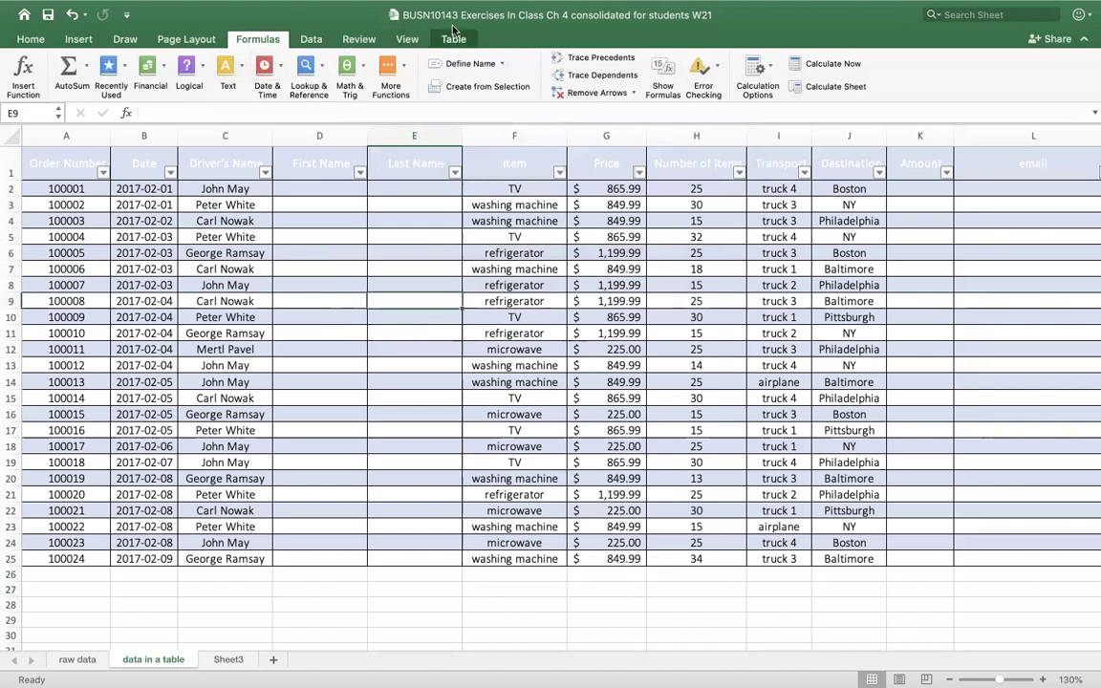
click(455, 39)
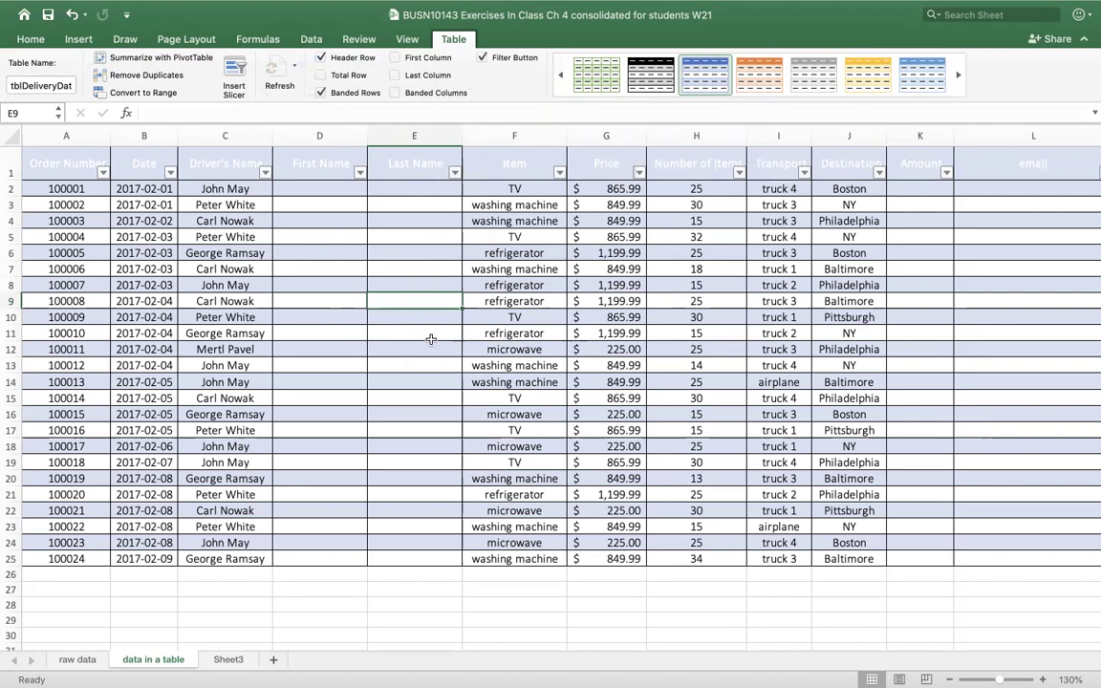
click(419, 606)
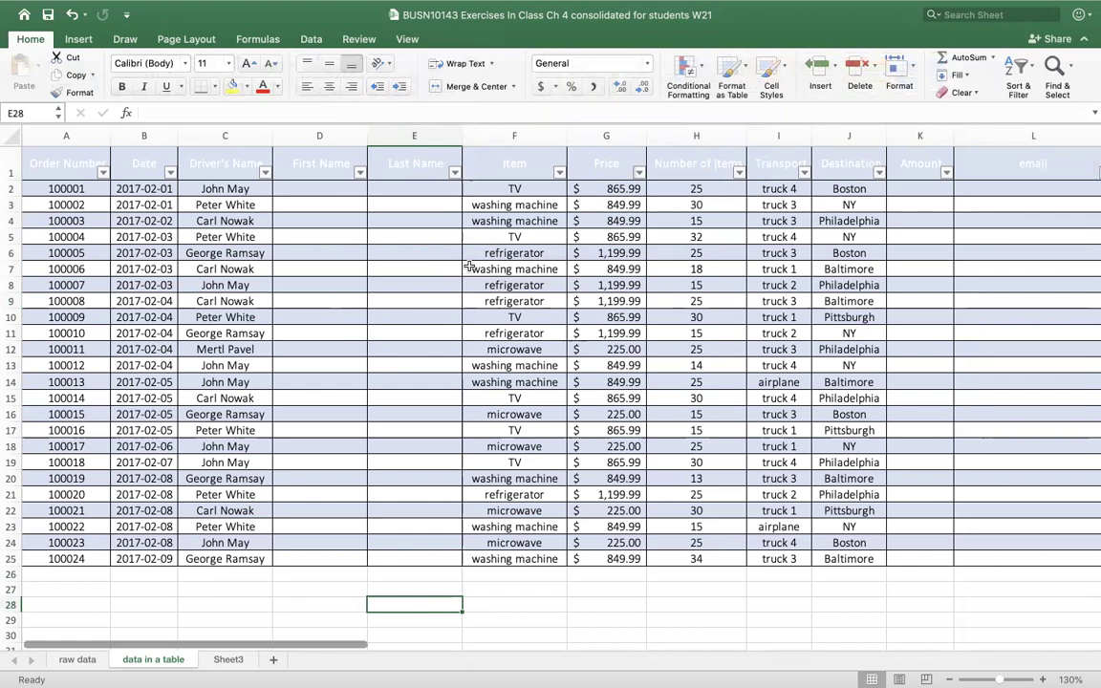
click(422, 318)
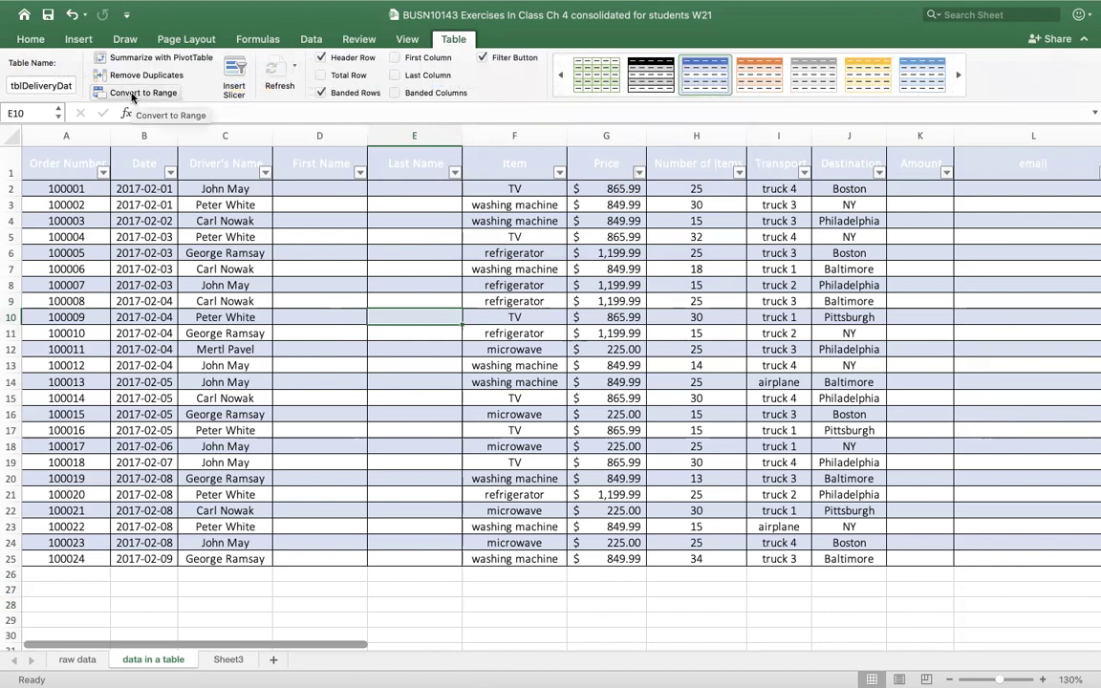
- Convert the delivery table to a normal range, confirming with Yes
click(132, 94)
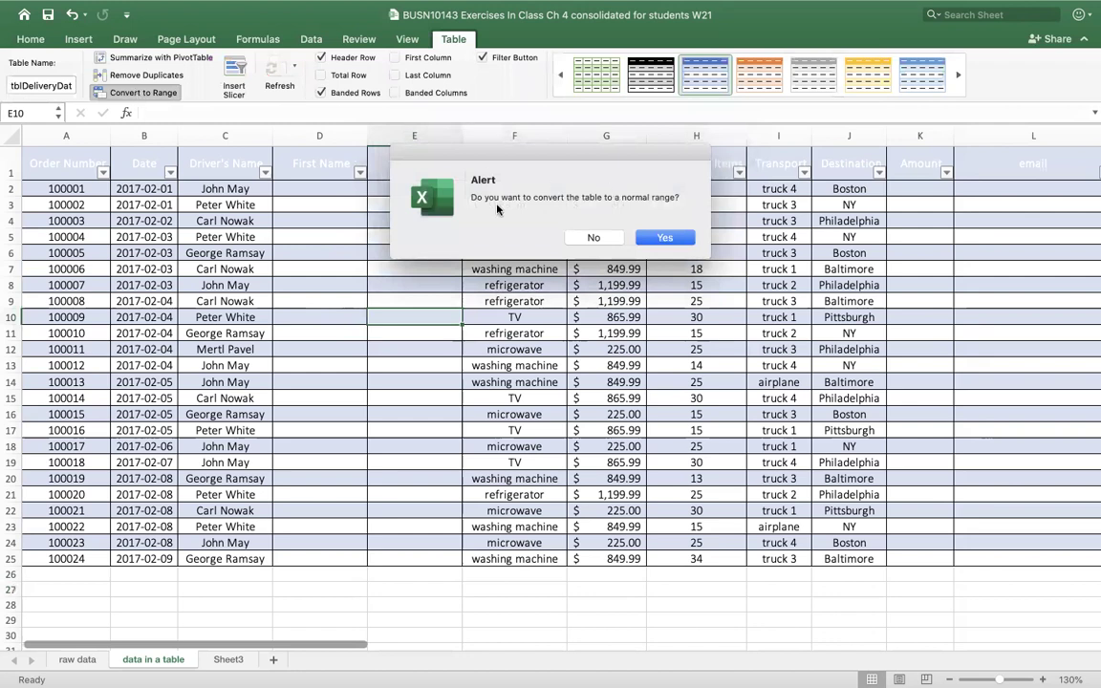
click(661, 239)
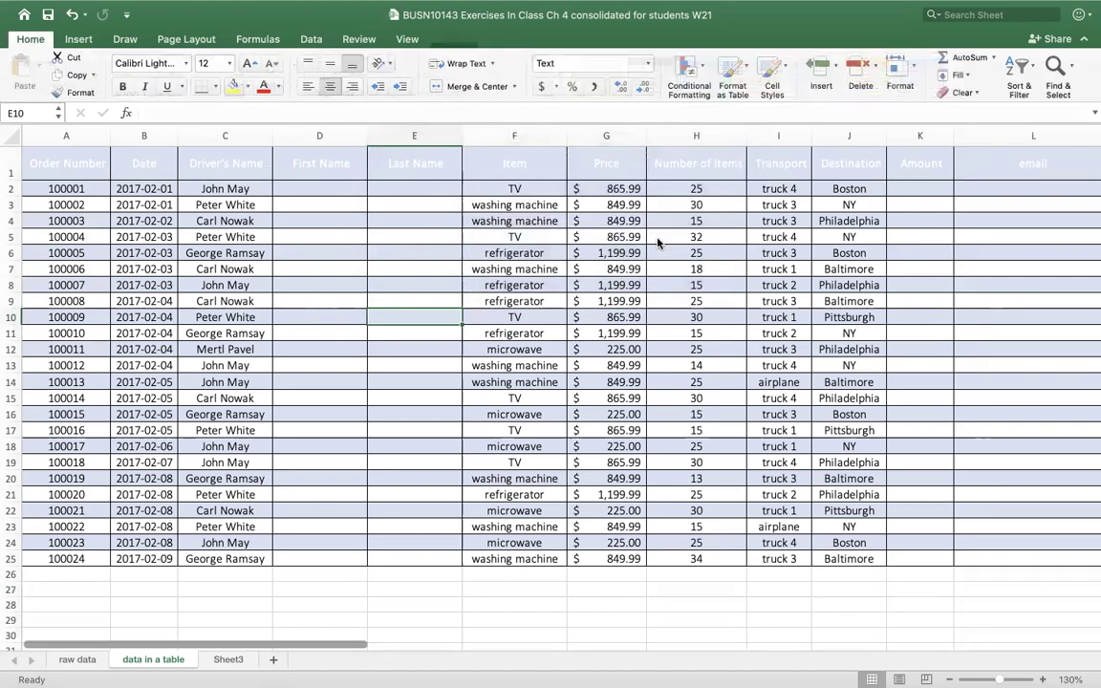
click(317, 386)
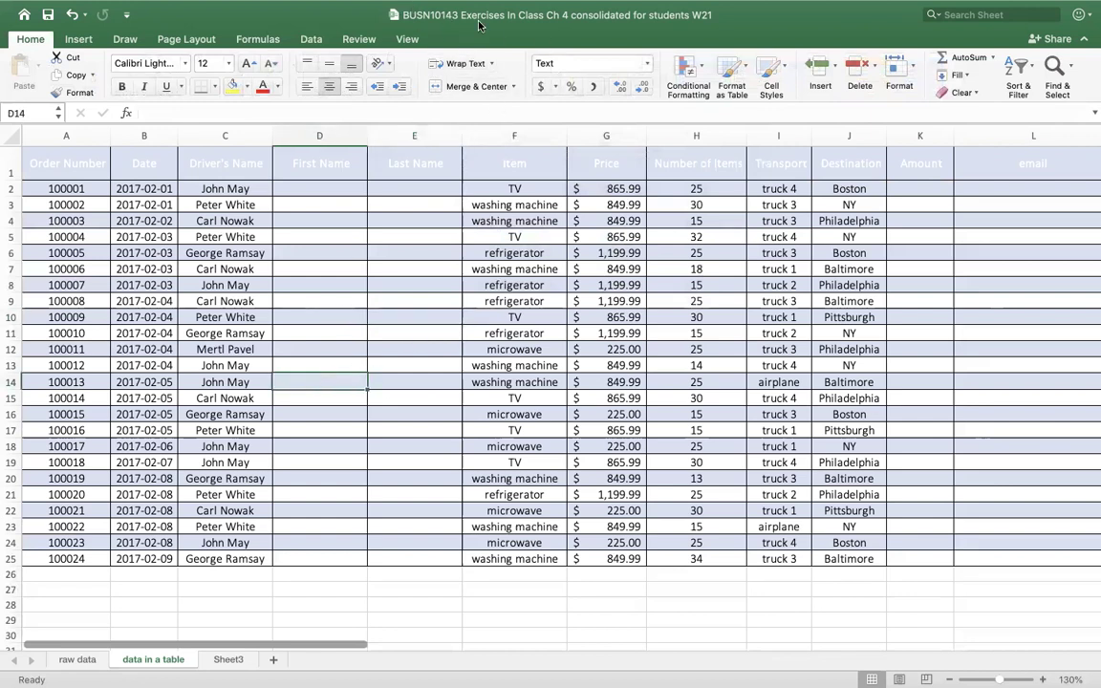
click(78, 40)
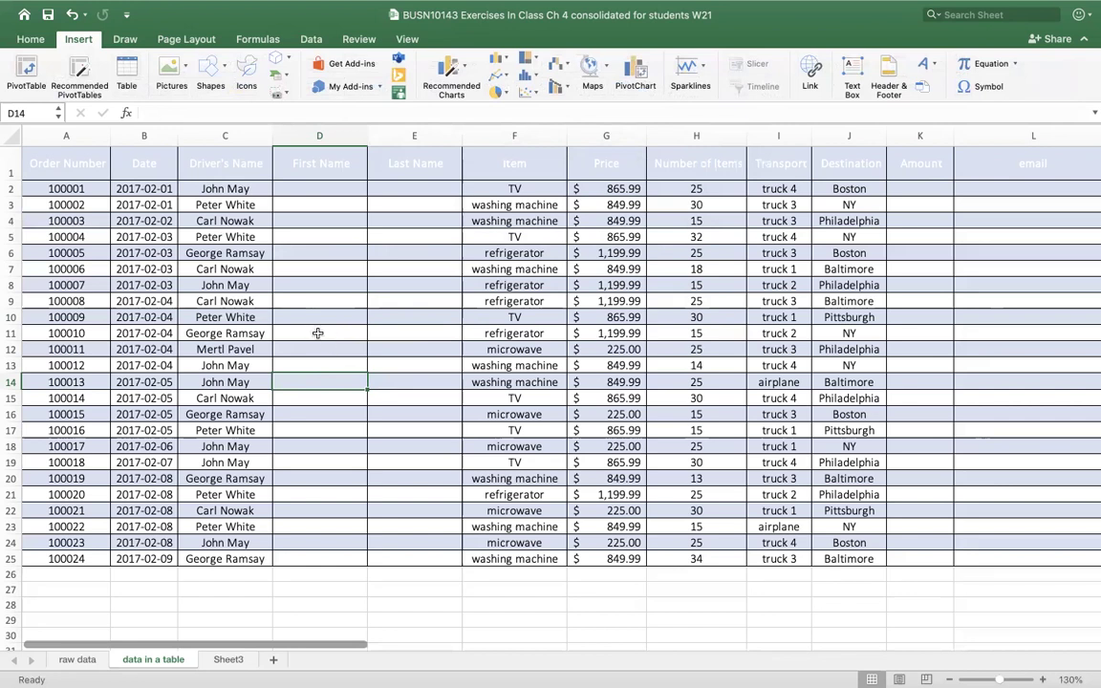
click(324, 318)
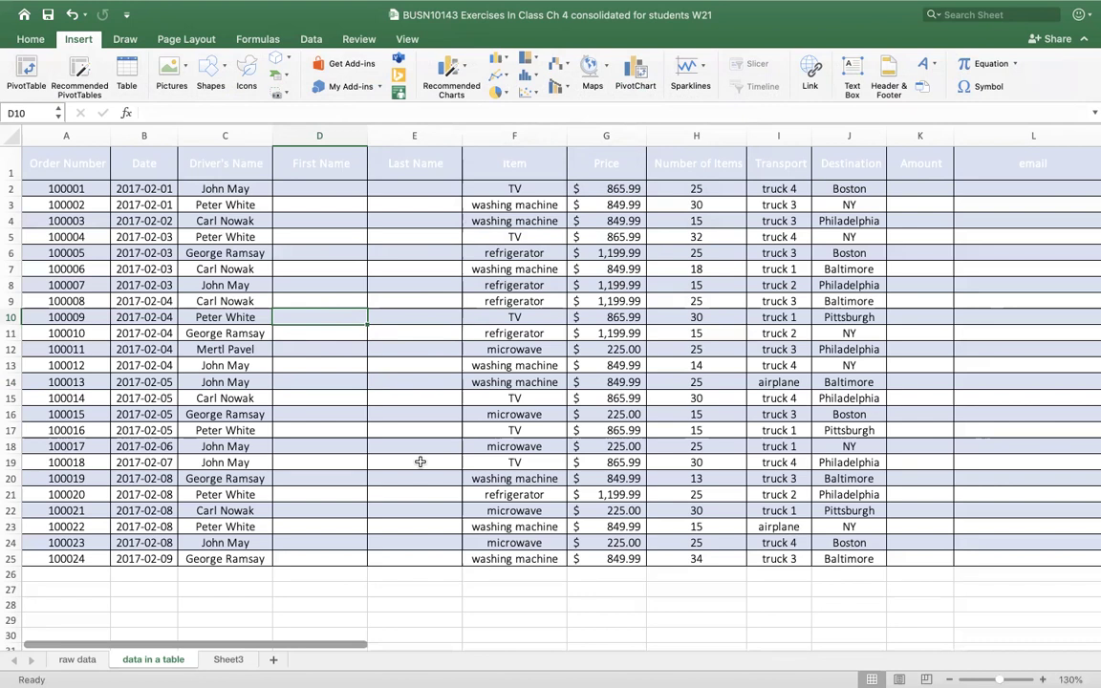
- Recreate a table with headers from A1:L25 using Ctrl+T
click(374, 347)
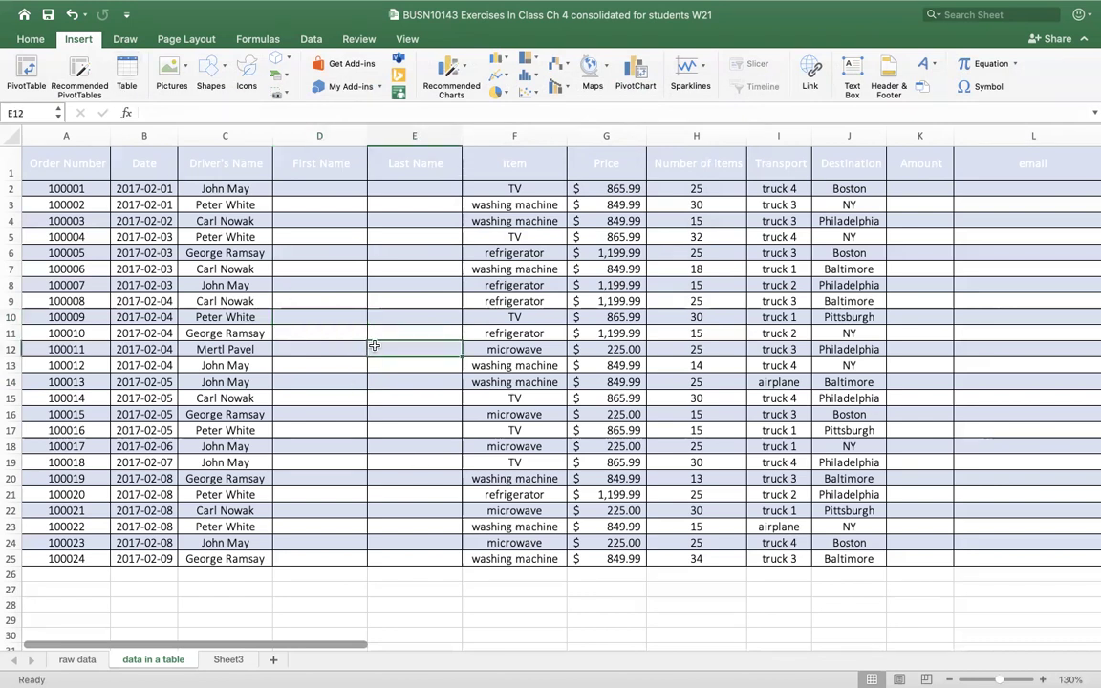
key(ctrl+t)
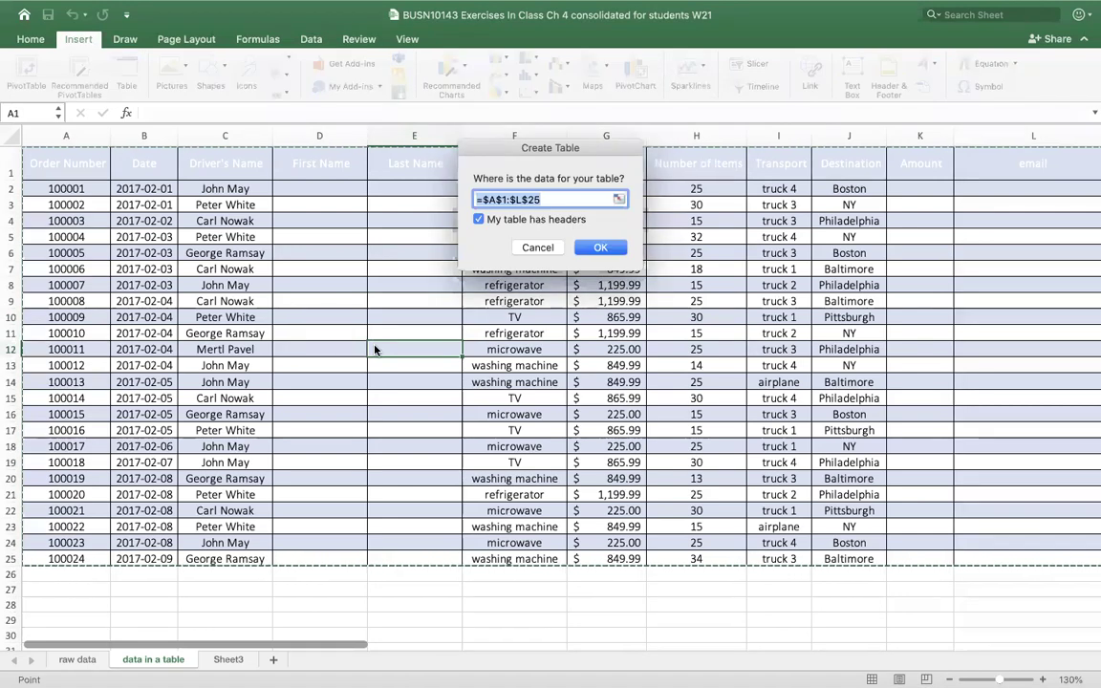
key(Return)
click(393, 414)
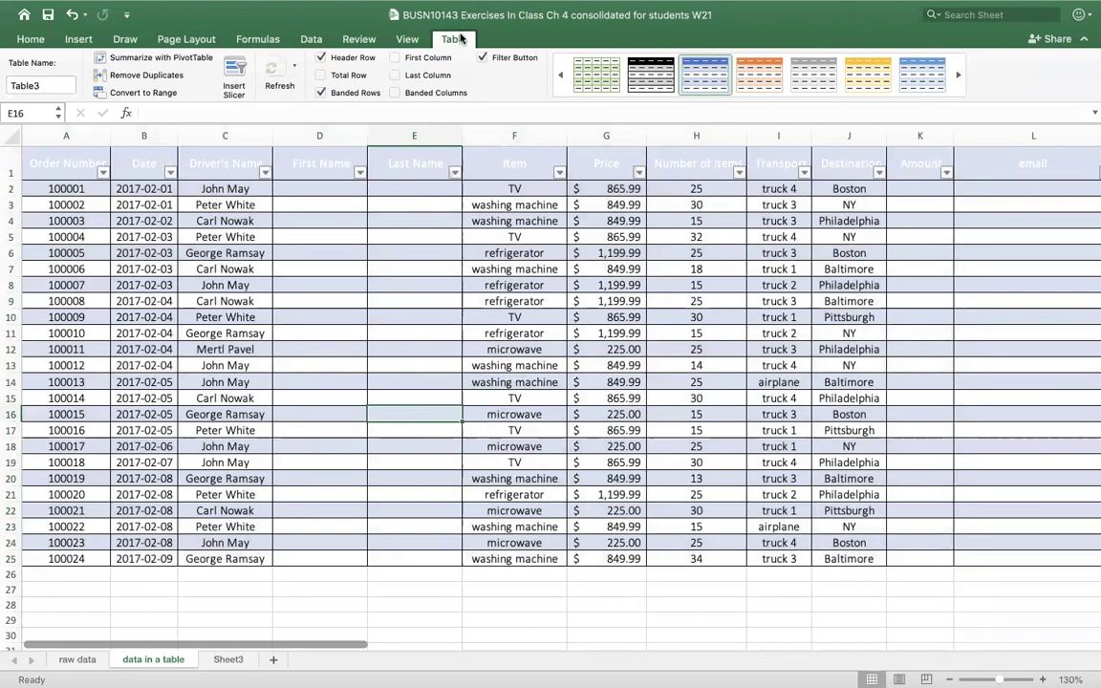
- Replace the default name Table3 with tblDeliveryData
click(60, 86)
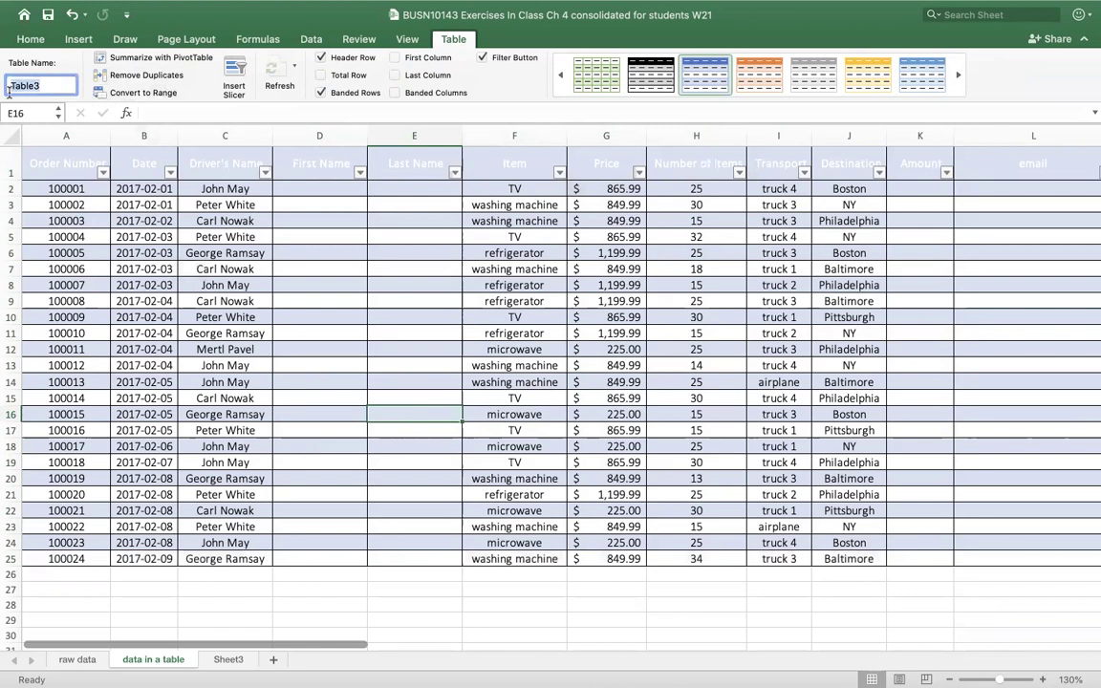
text(tblDeliveryData)
key(Return)
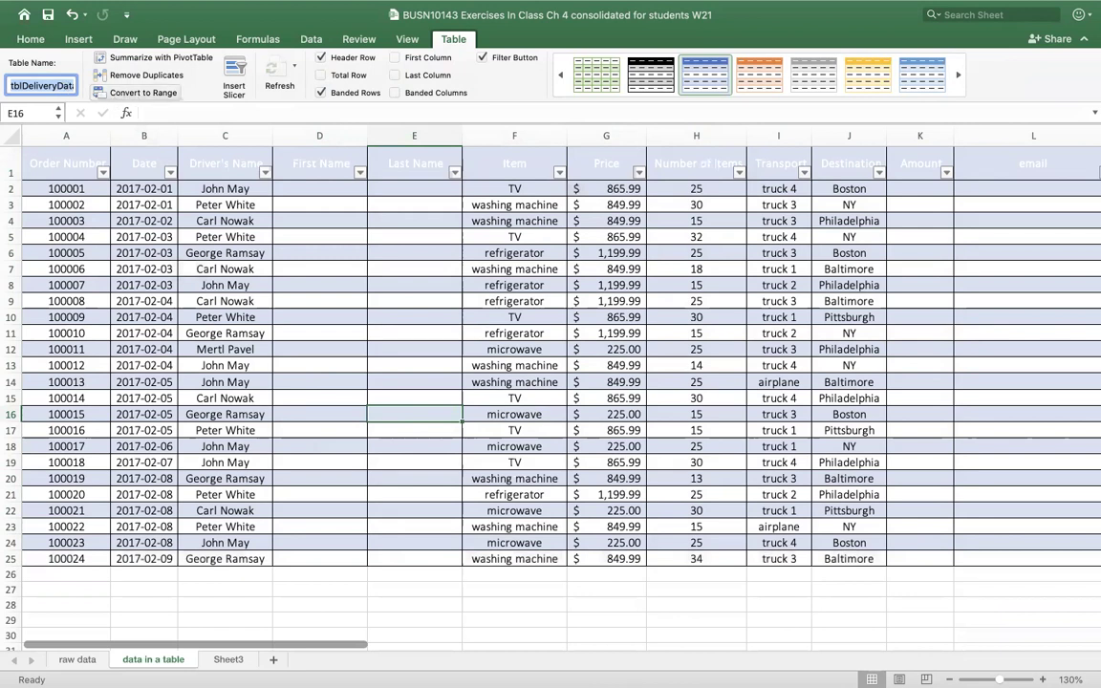
click(355, 253)
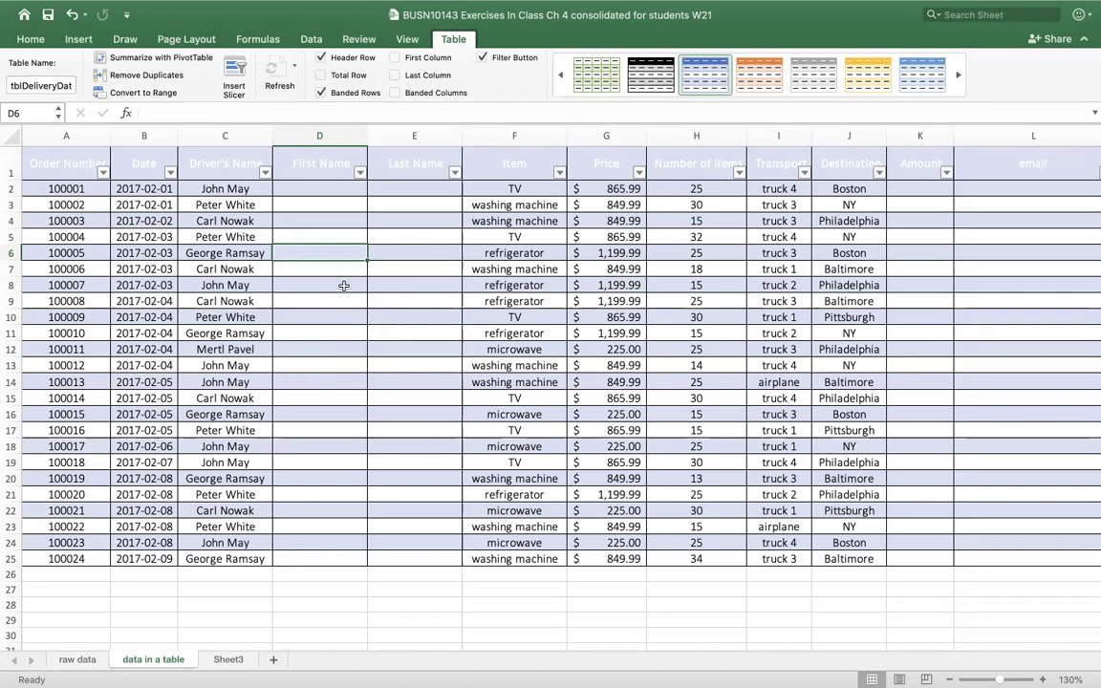
click(246, 134)
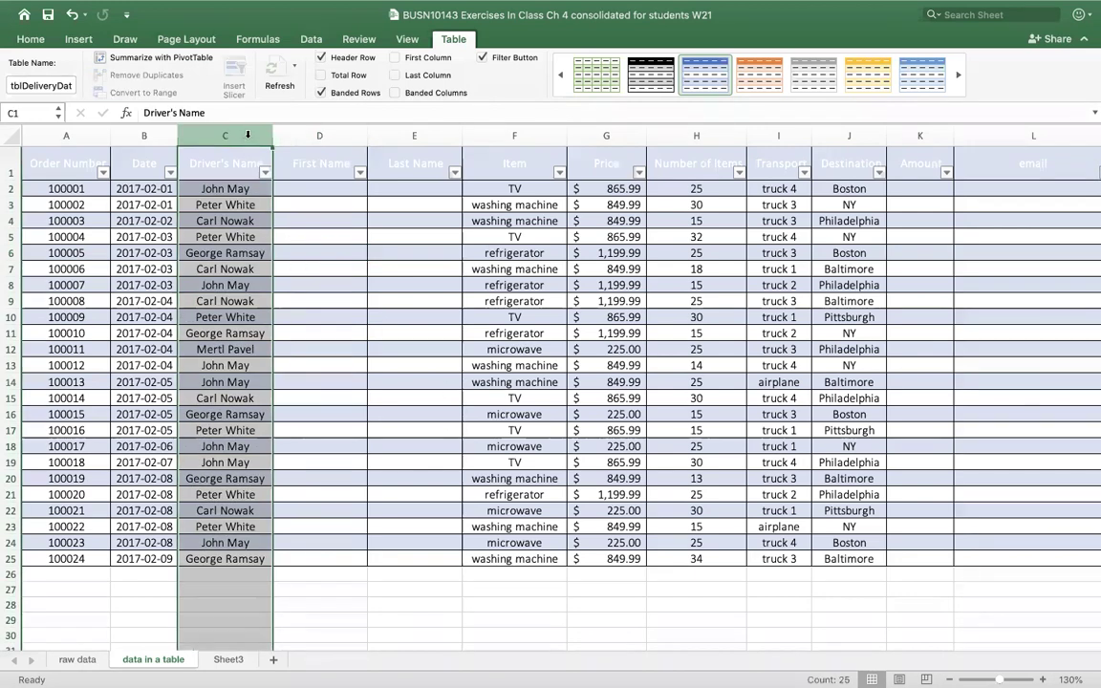
click(281, 246)
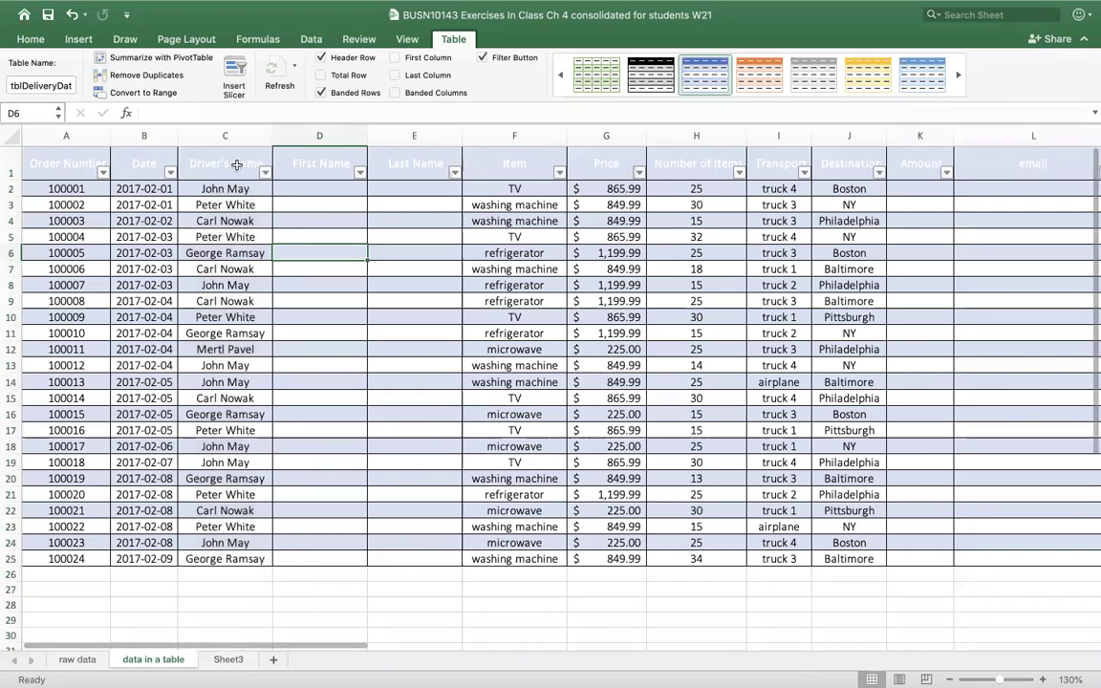
click(229, 165)
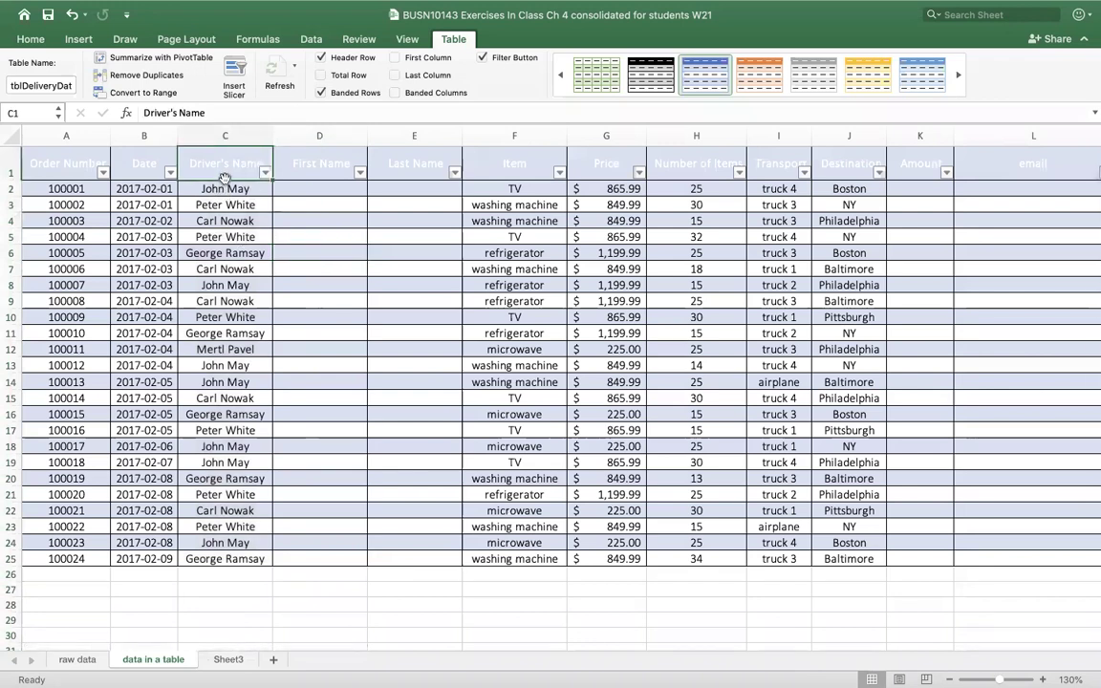
key(super+shift+Down)
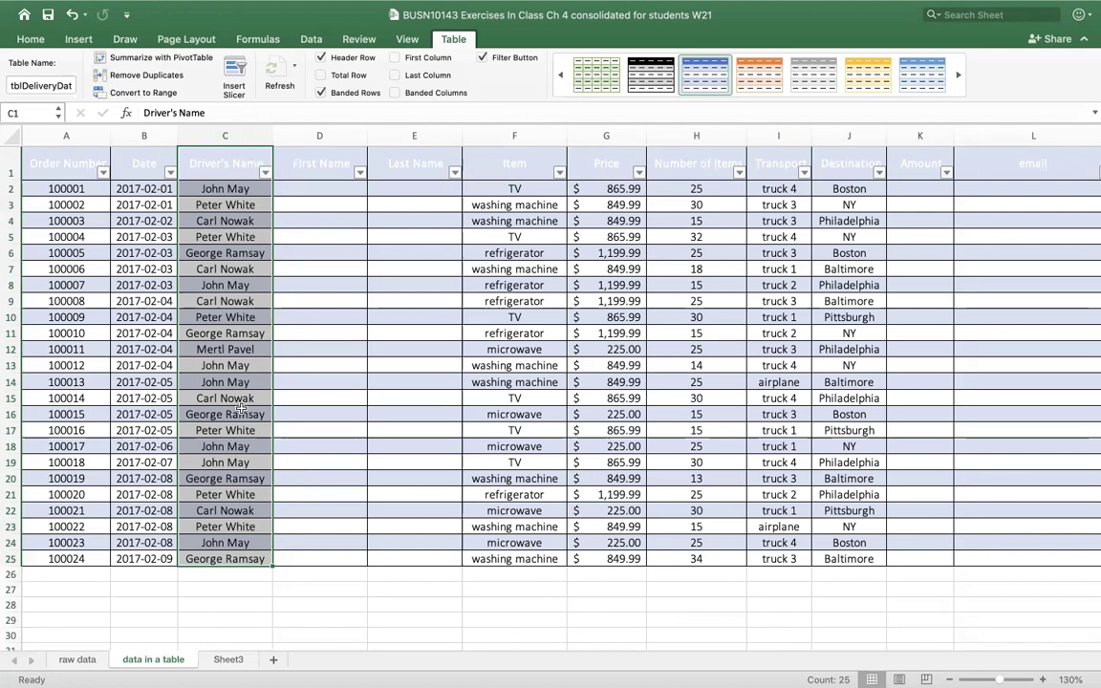
click(337, 135)
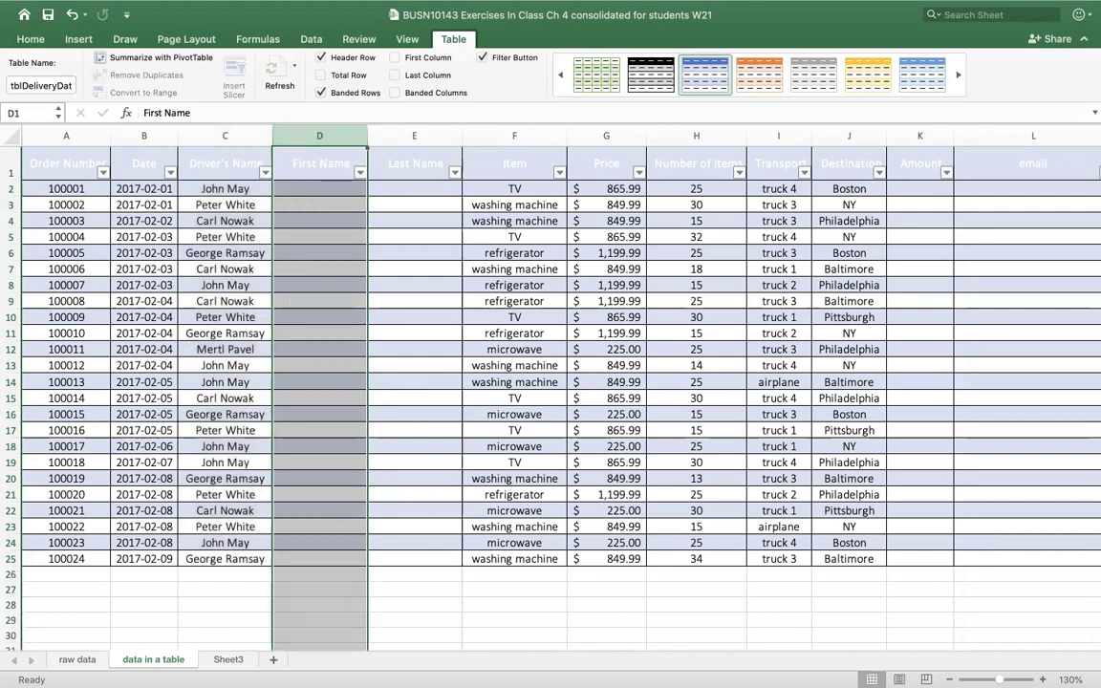
click(198, 158)
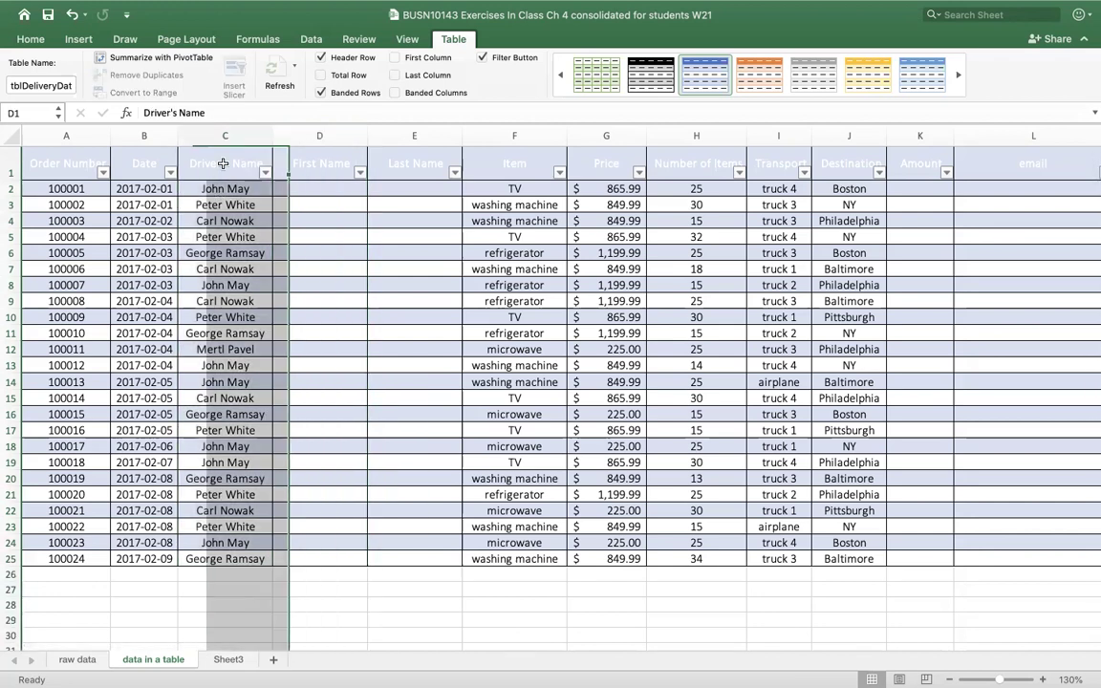
click(205, 158)
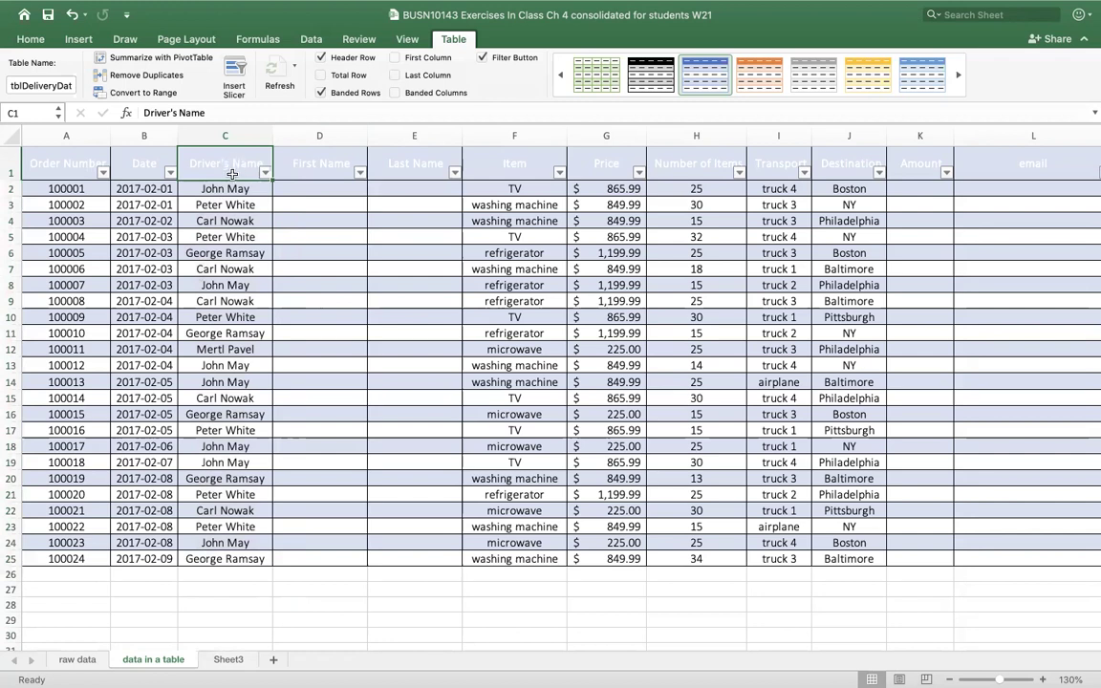
click(230, 182)
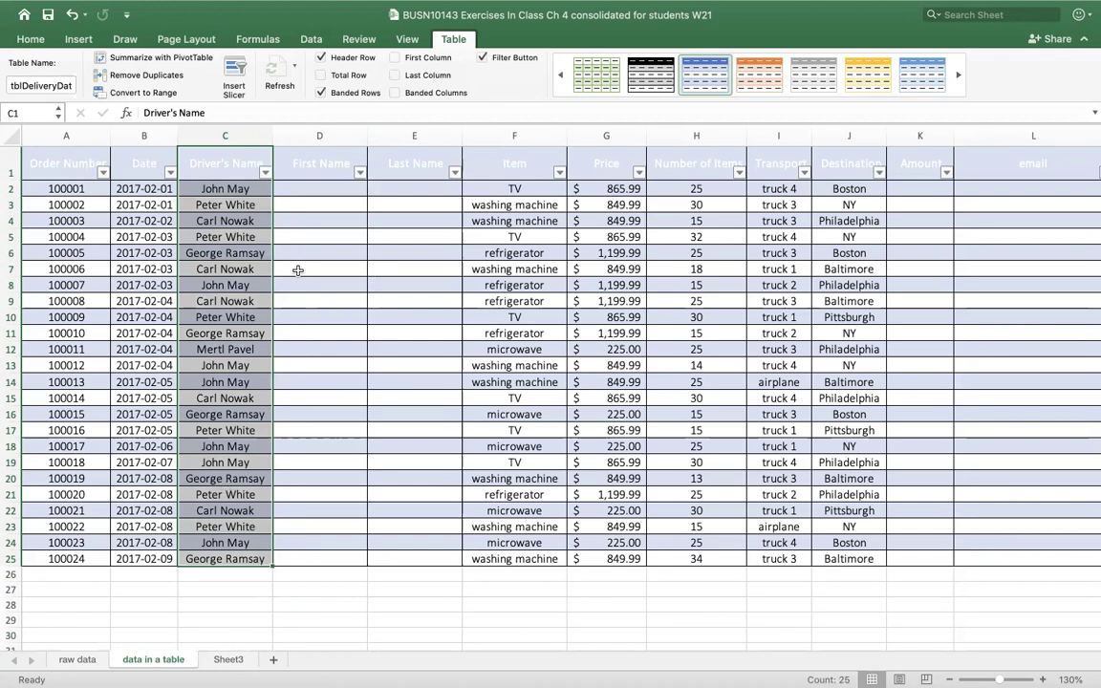
click(230, 160)
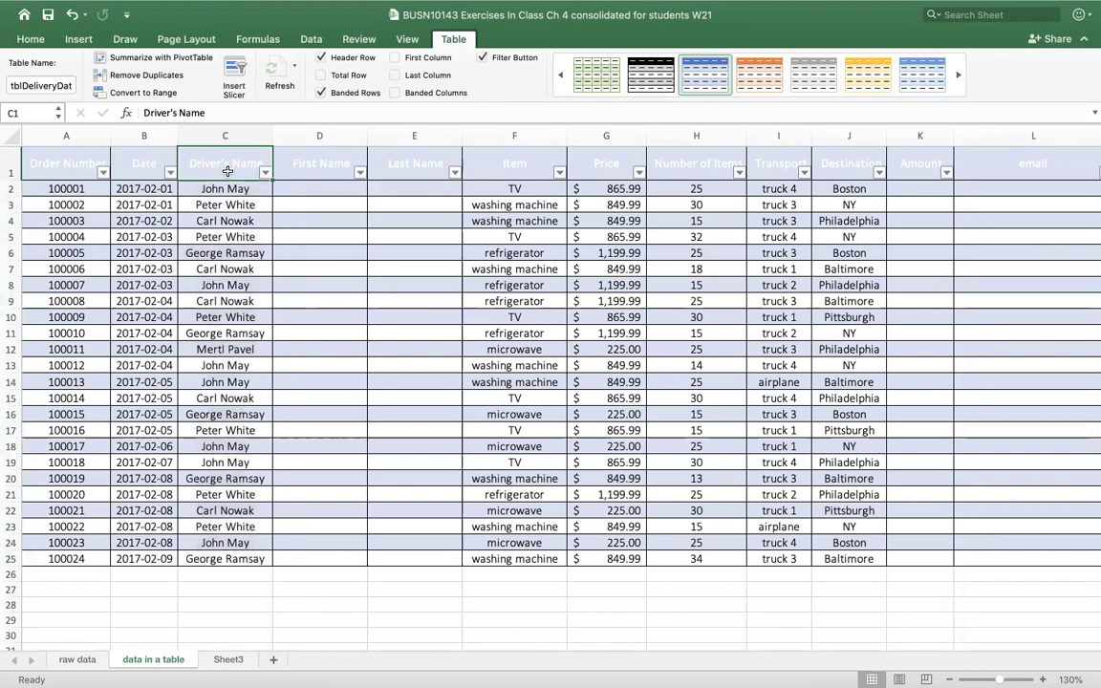
click(225, 269)
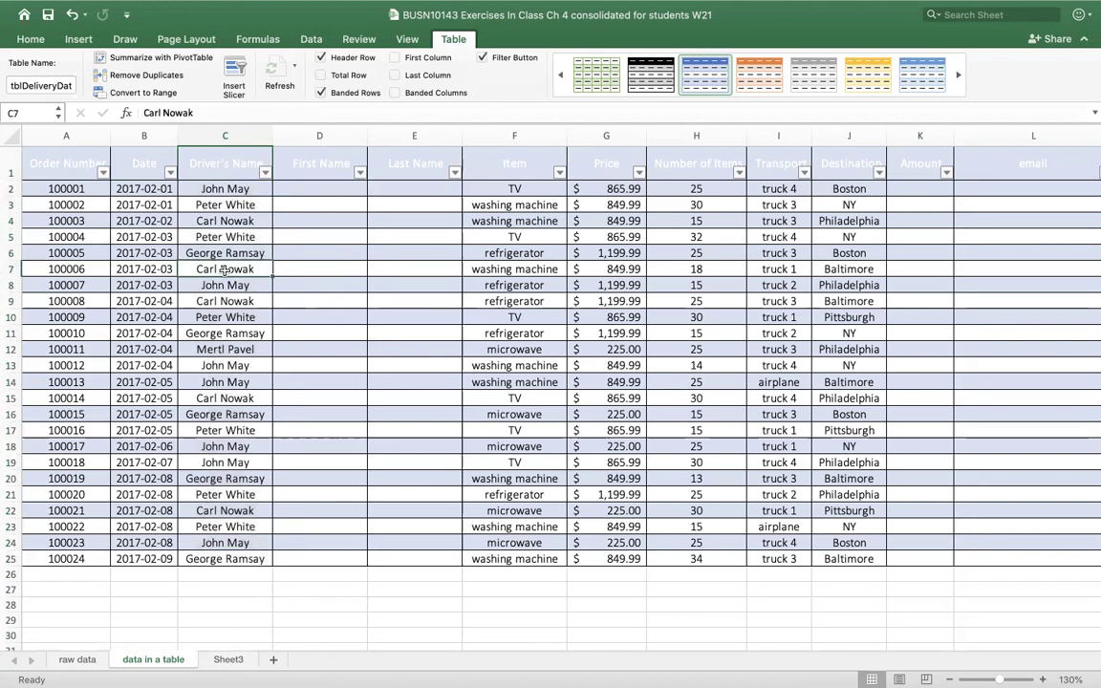
right_click(223, 272)
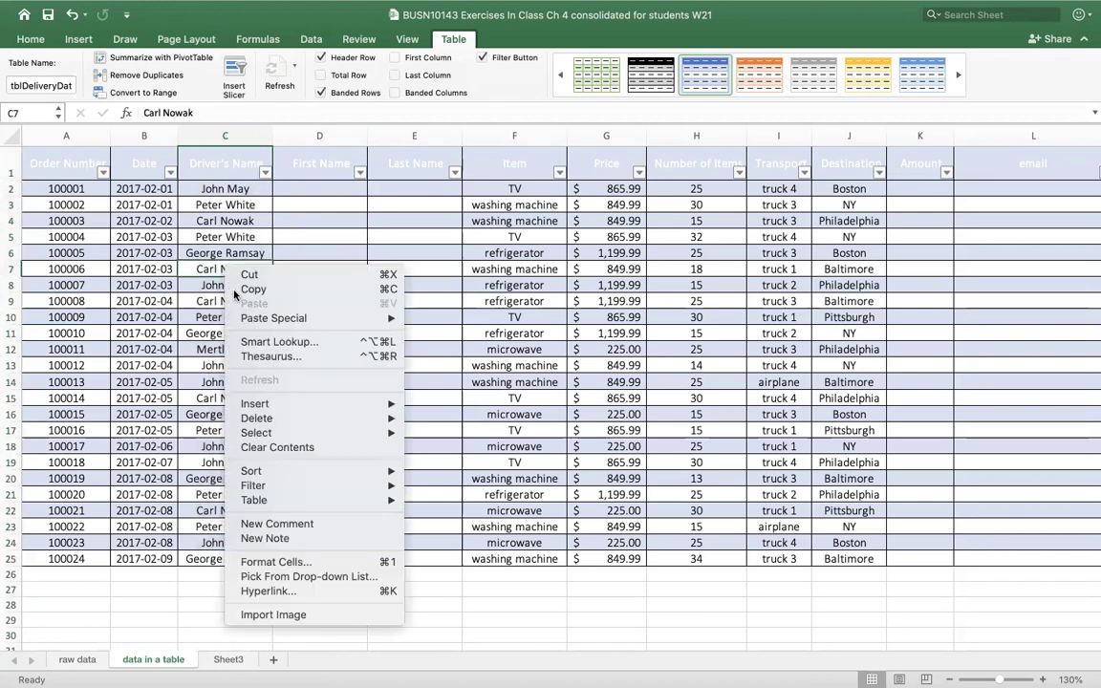
mouse_move(350, 411)
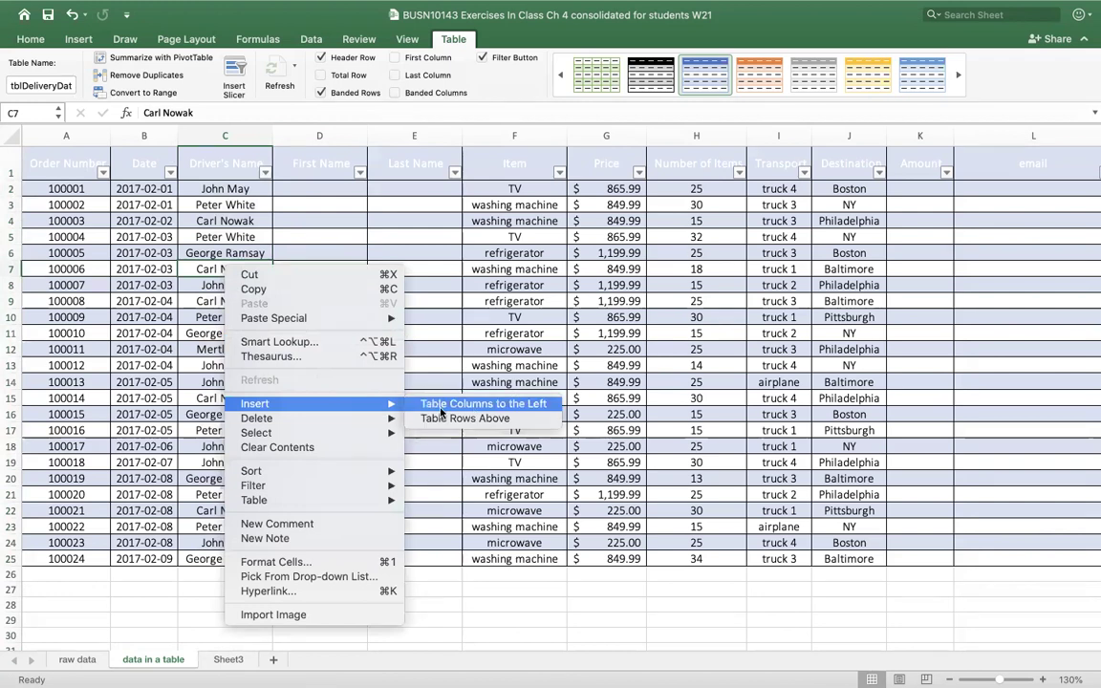
click(489, 404)
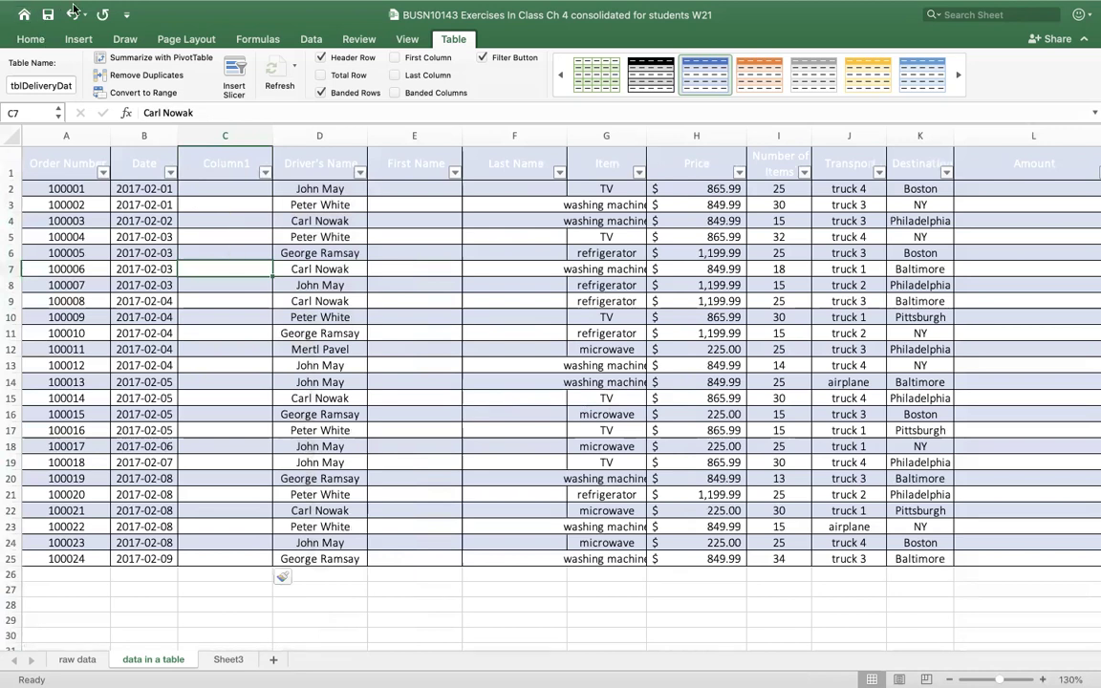
click(71, 16)
right_click(254, 252)
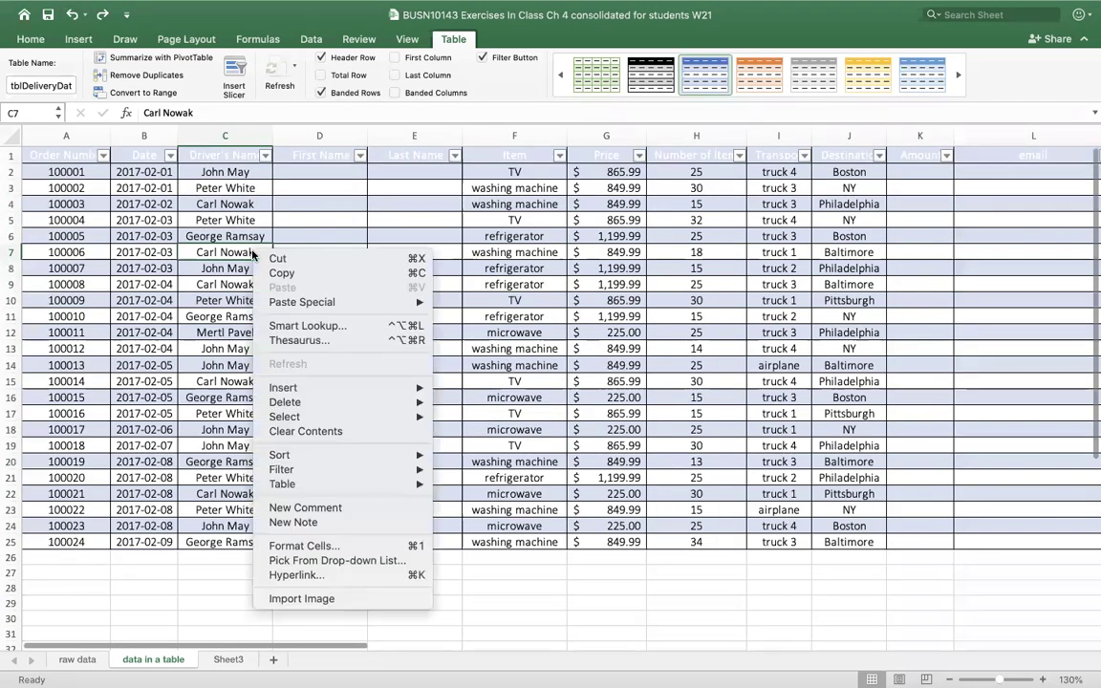
mouse_move(319, 388)
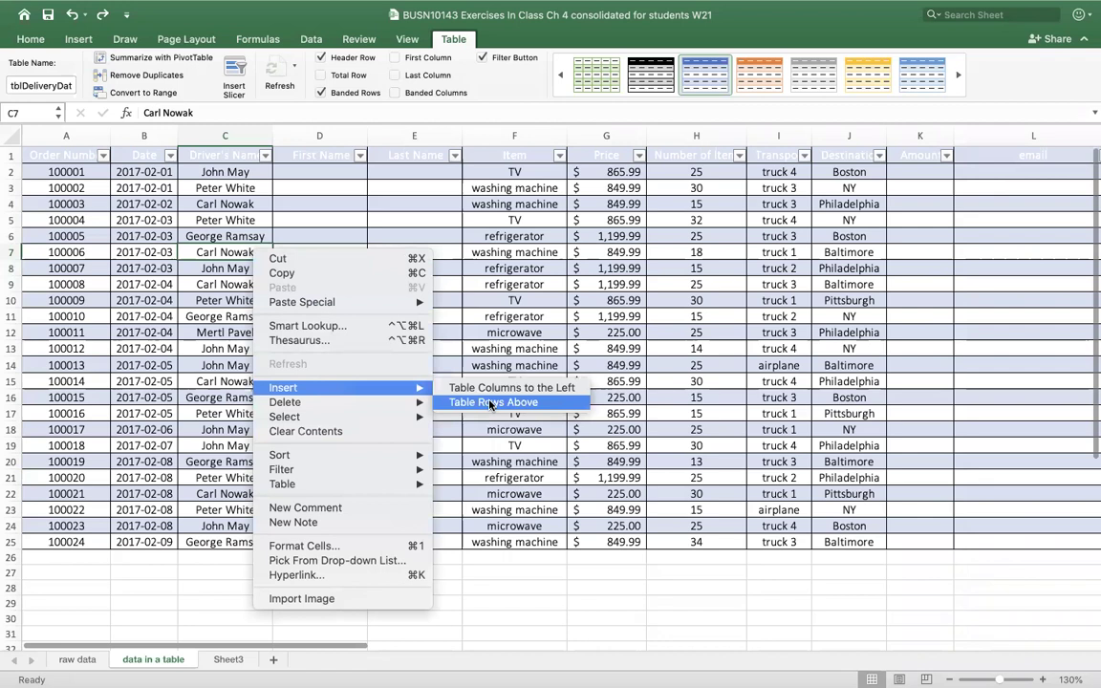
click(523, 403)
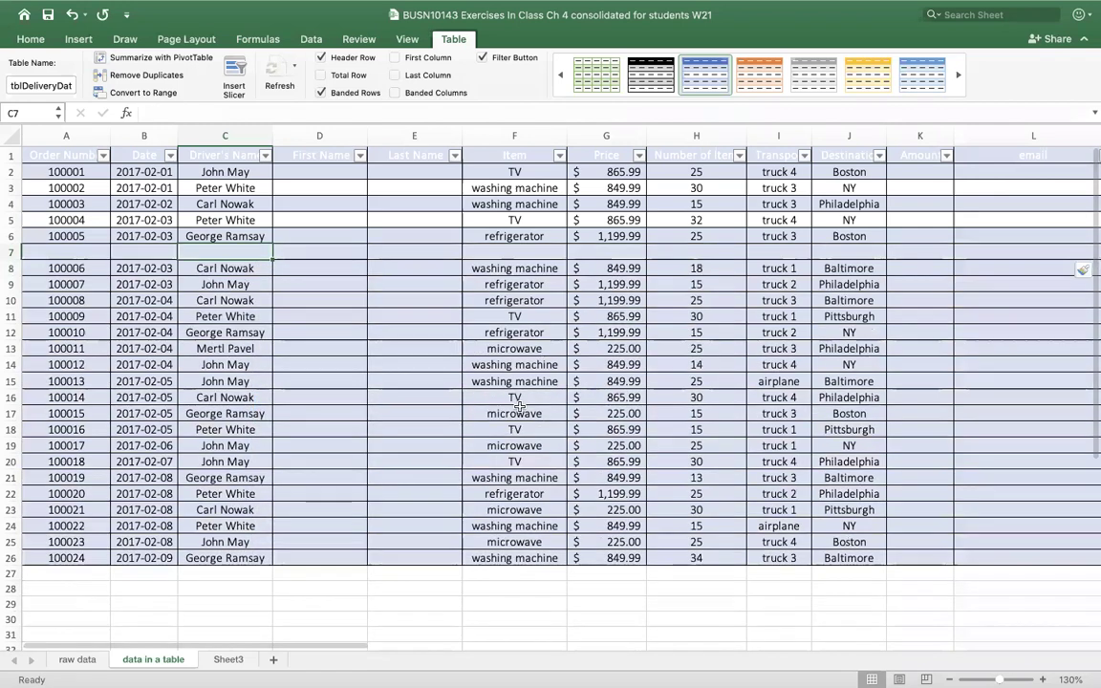
right_click(247, 242)
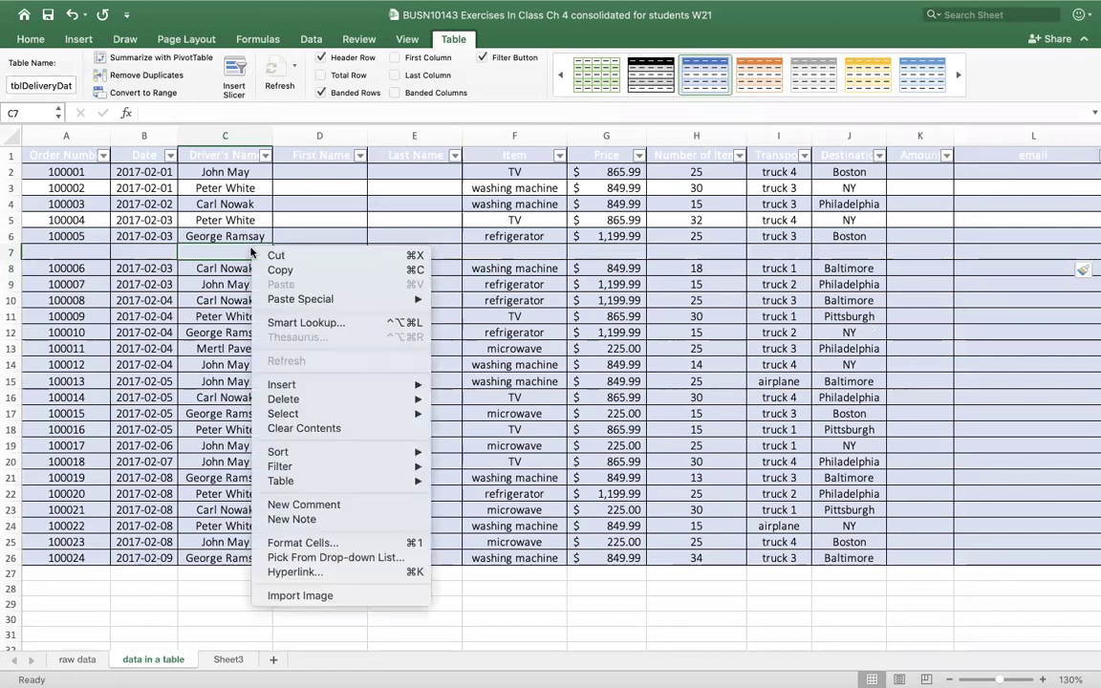
mouse_move(323, 406)
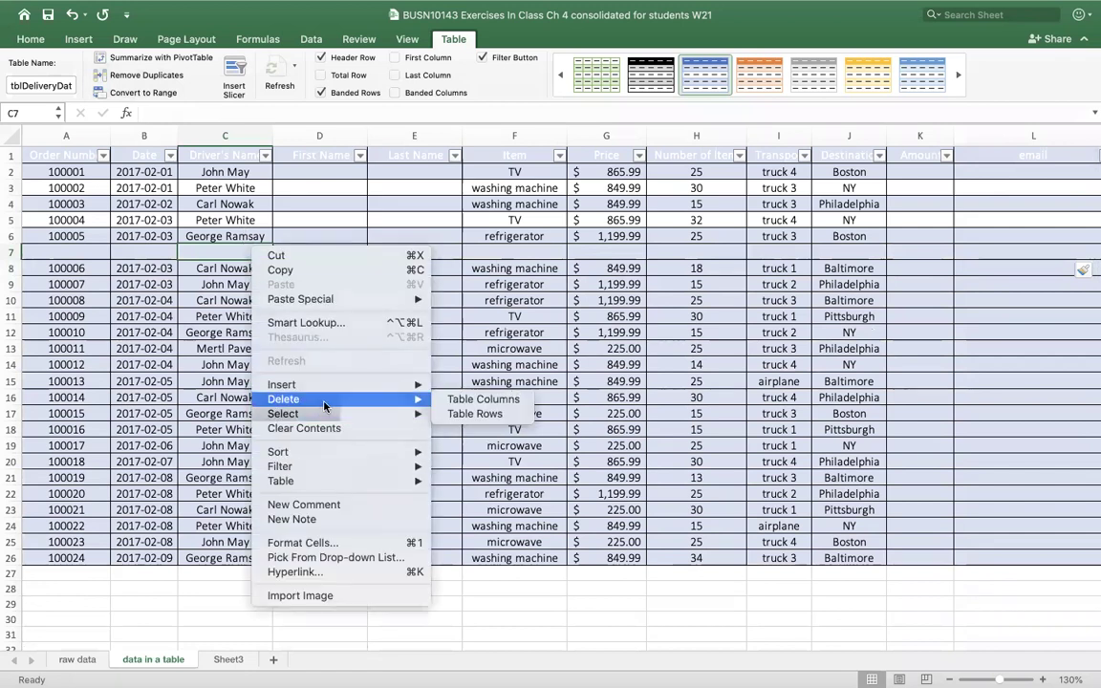
click(494, 415)
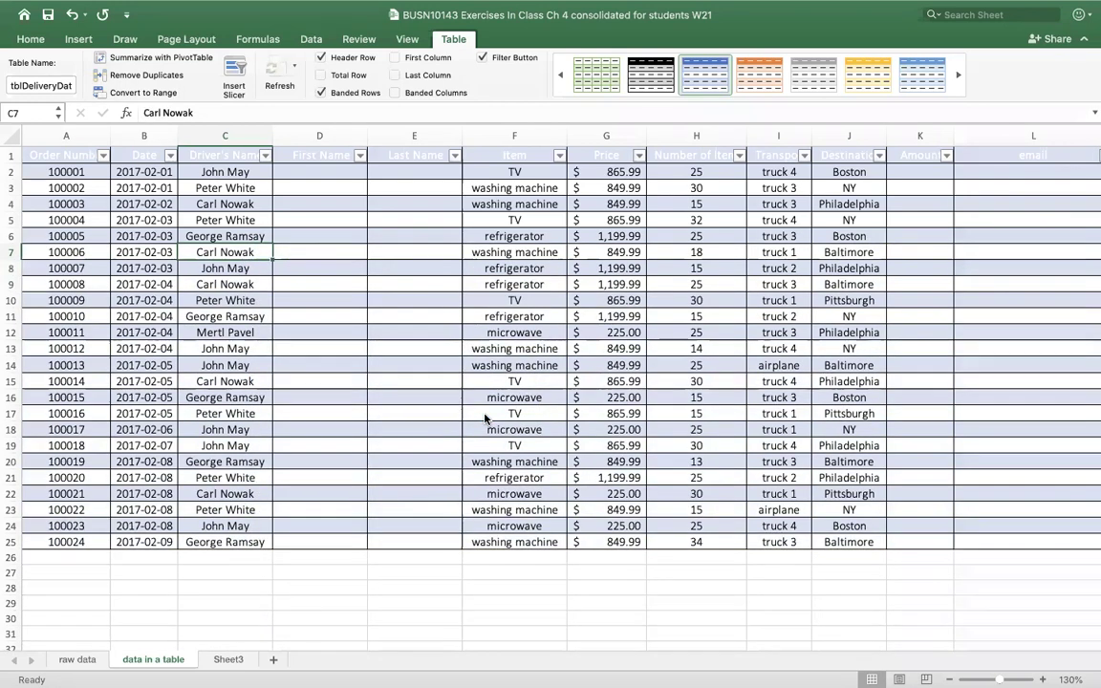
- Enter order number 100033 in A26 so the table extends to row 26
click(95, 556)
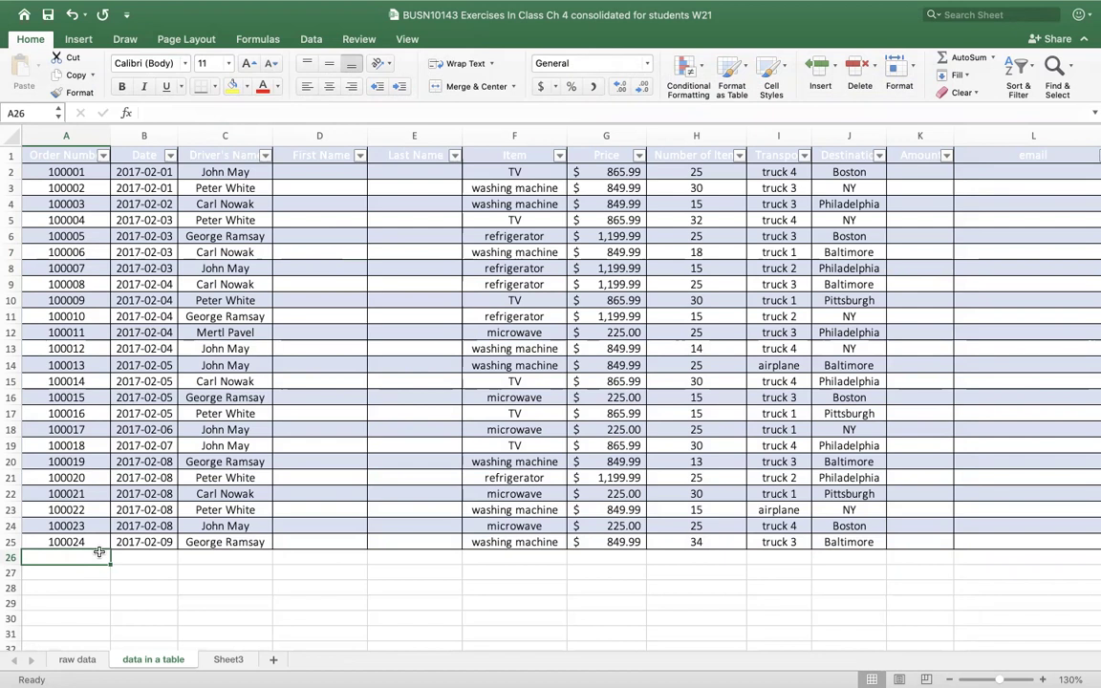
text(100033)
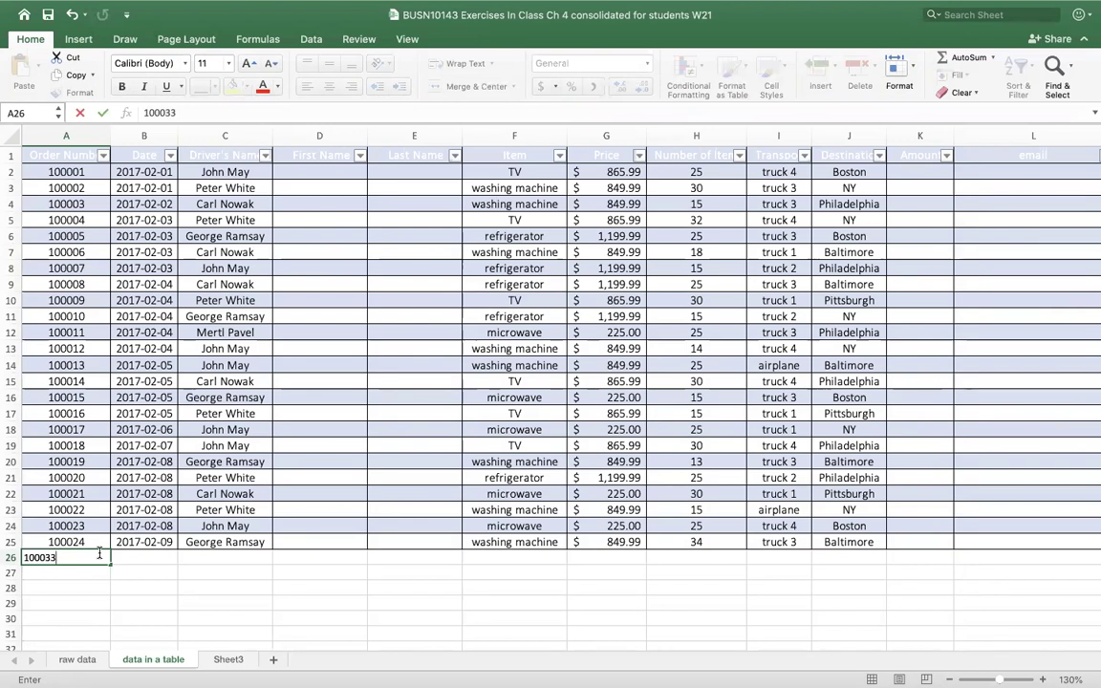
key(Return)
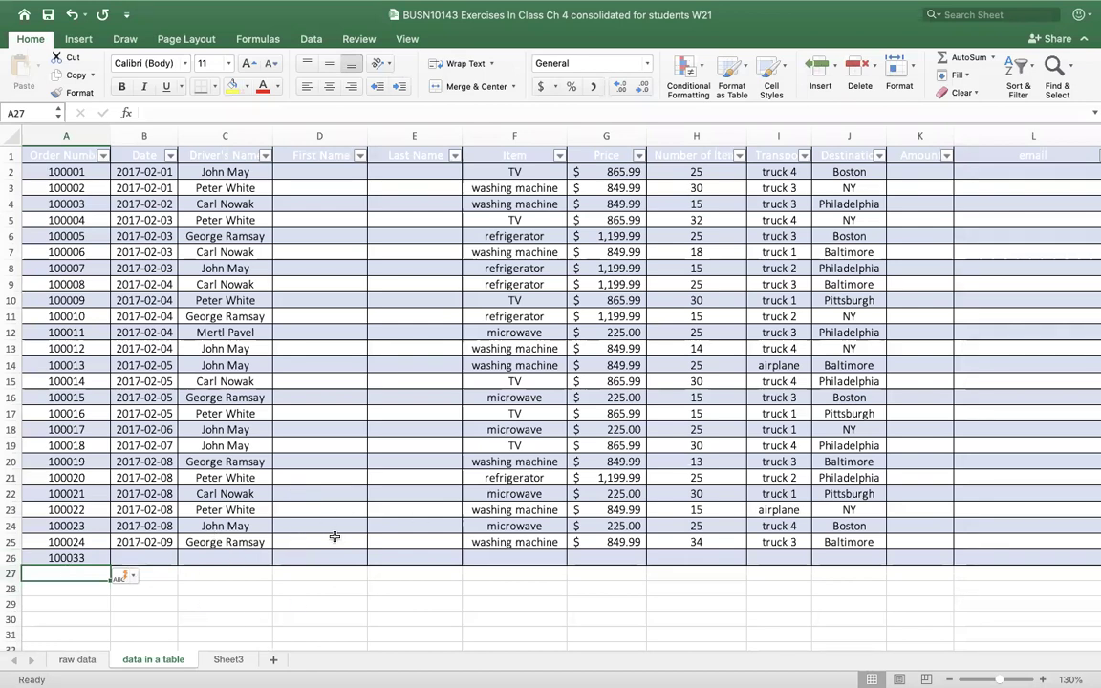
drag(342, 651, 516, 644)
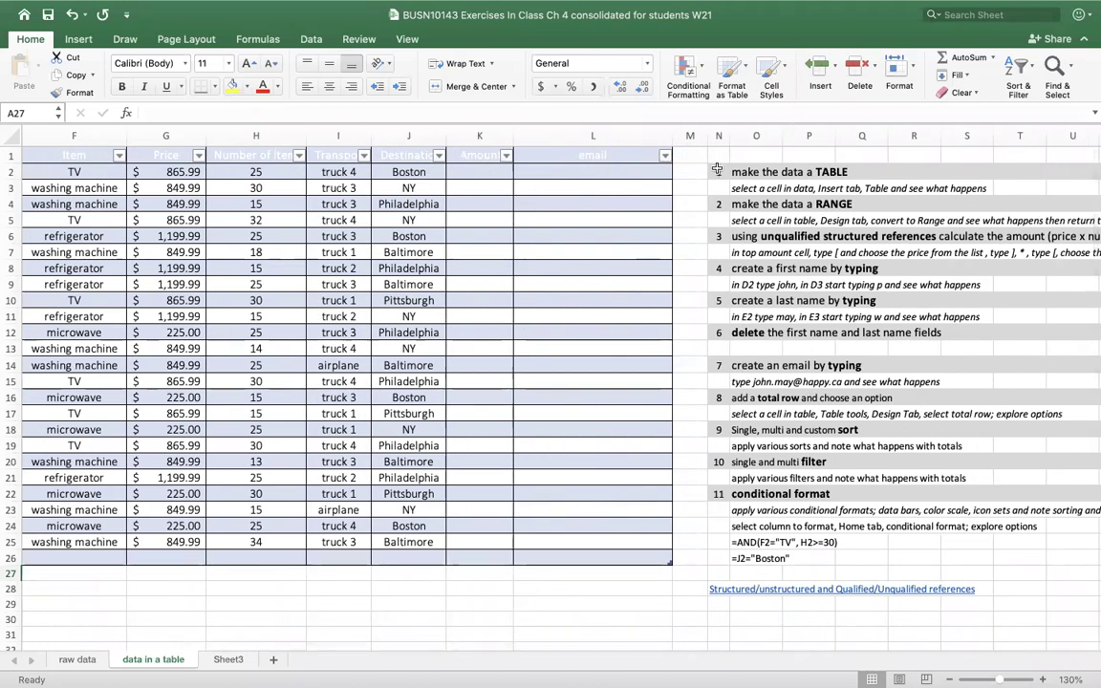
right_click(701, 137)
click(745, 206)
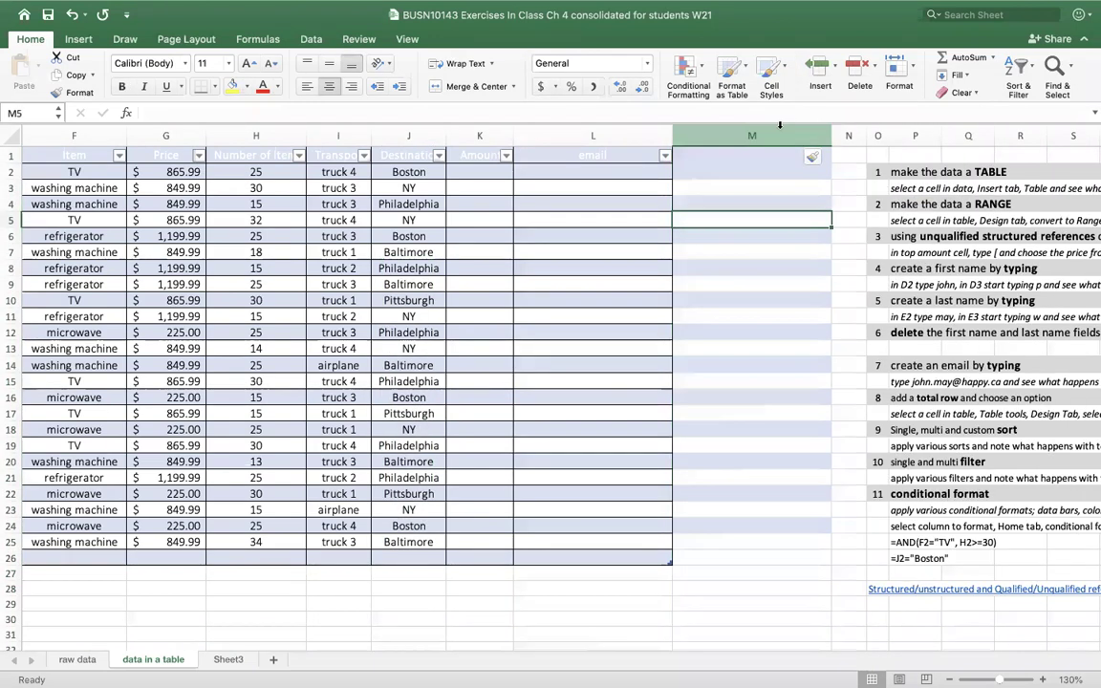
right_click(779, 142)
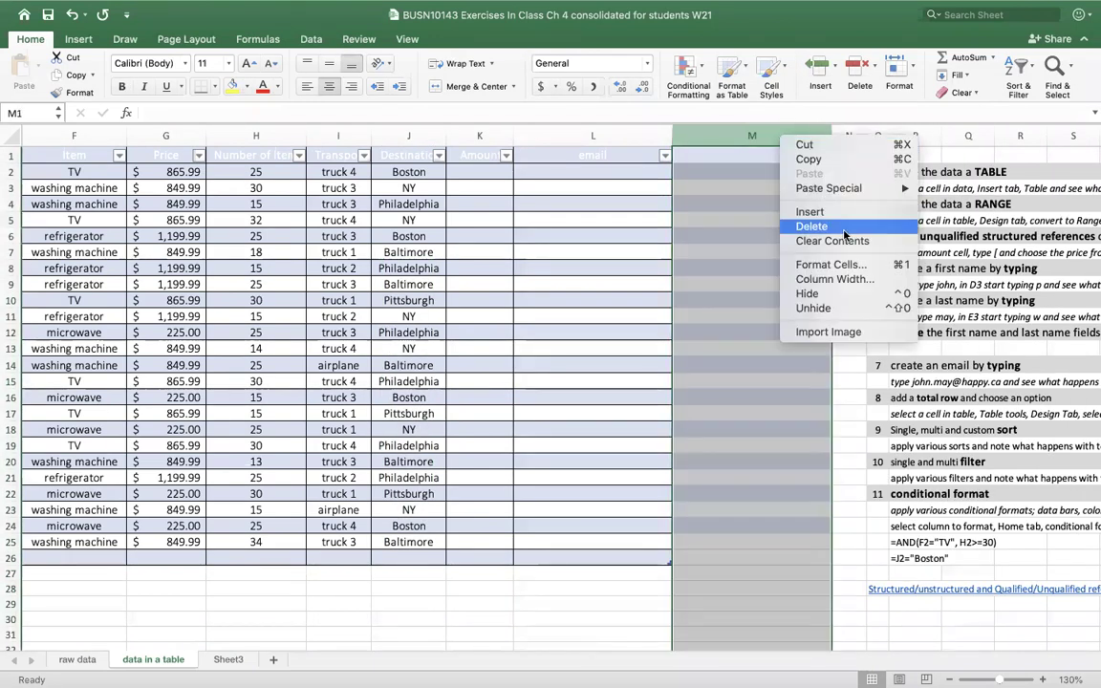
key(Escape)
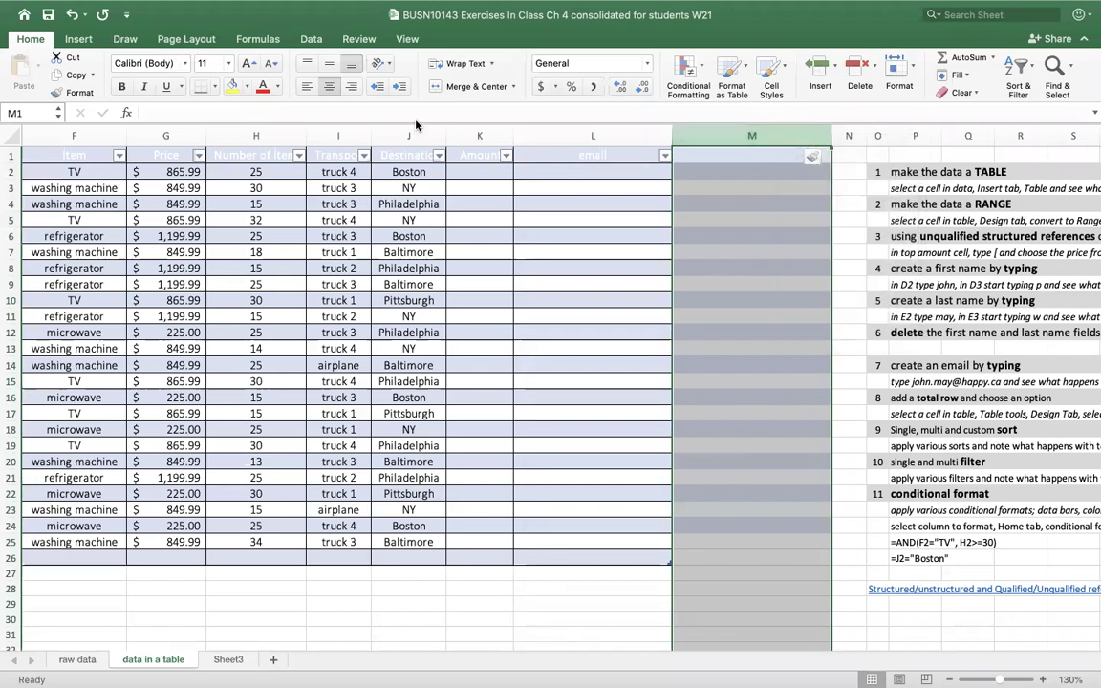
click(72, 14)
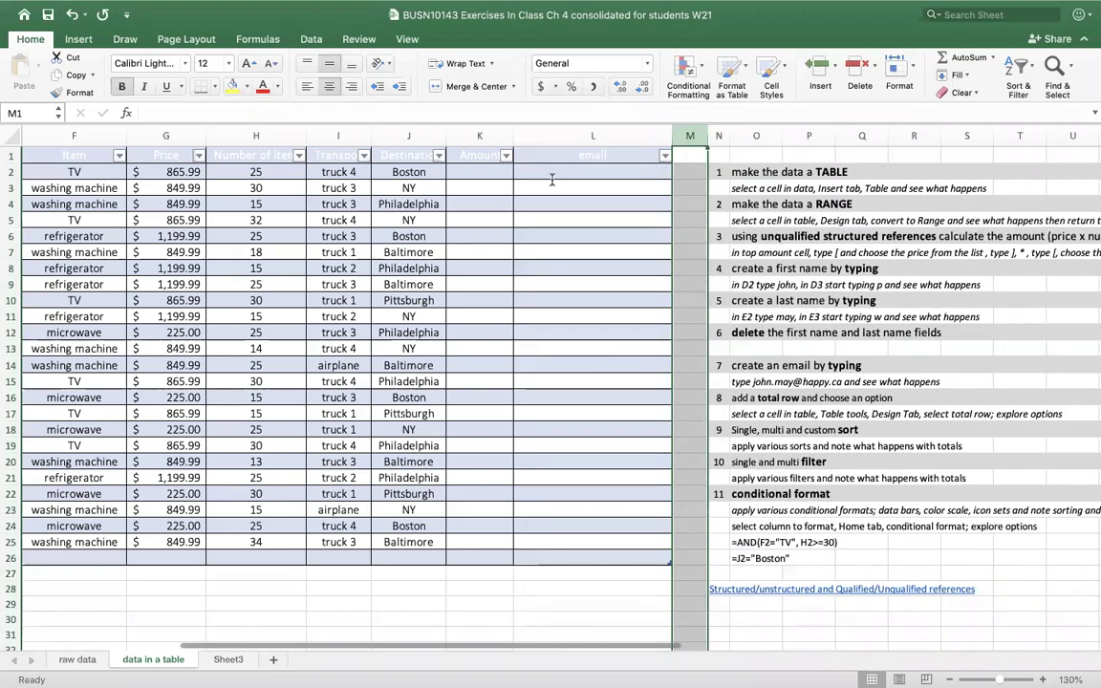
click(719, 135)
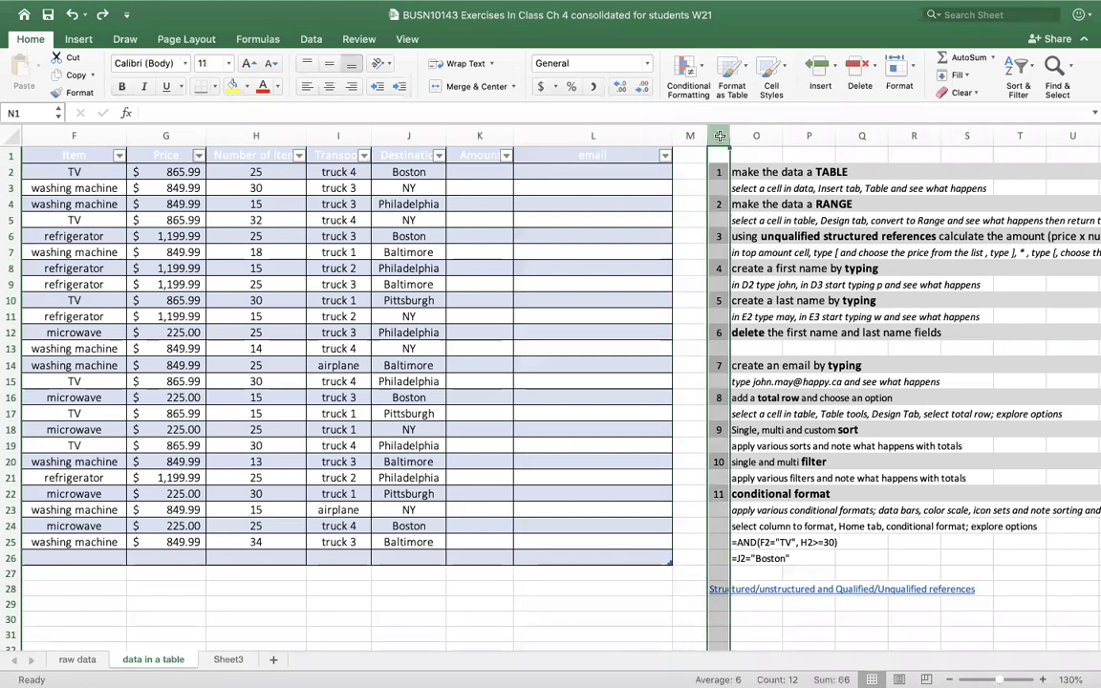
right_click(722, 136)
- Insert an empty column at N, test an entry in M1, then undo both changes
click(749, 208)
click(725, 251)
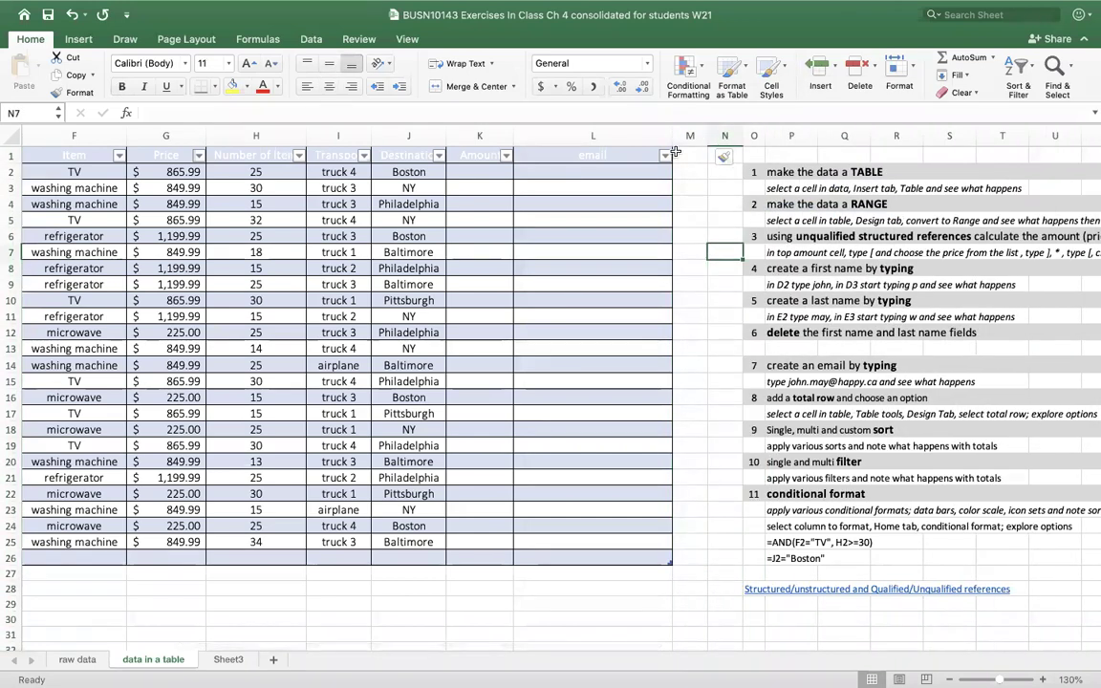
click(692, 155)
text(test)
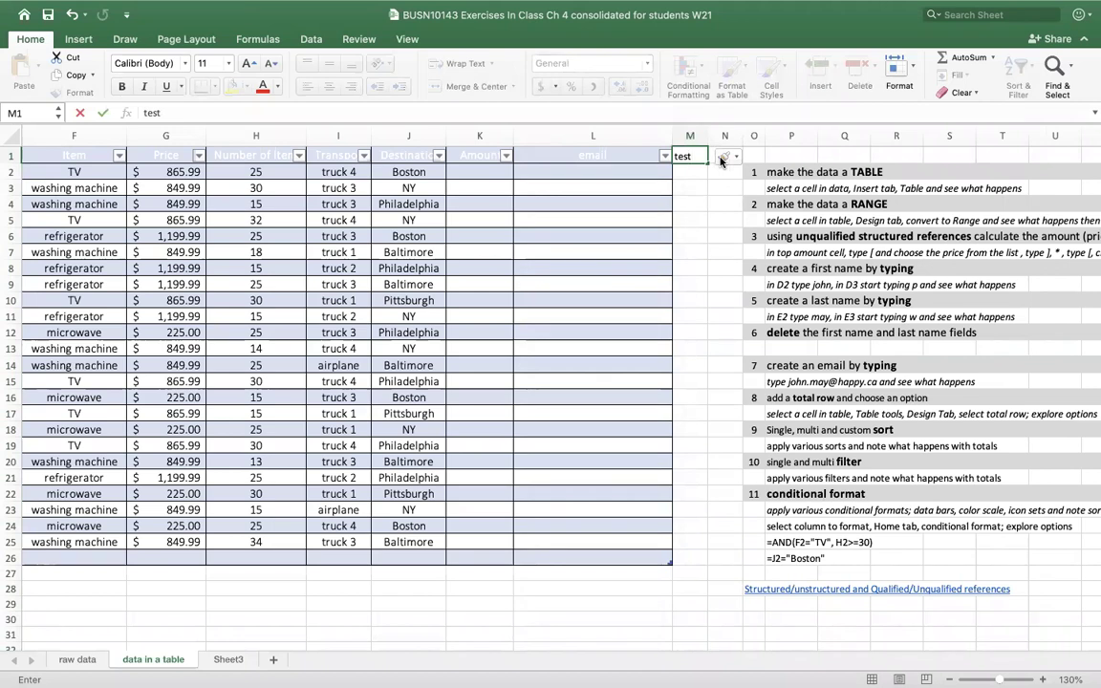
key(Return)
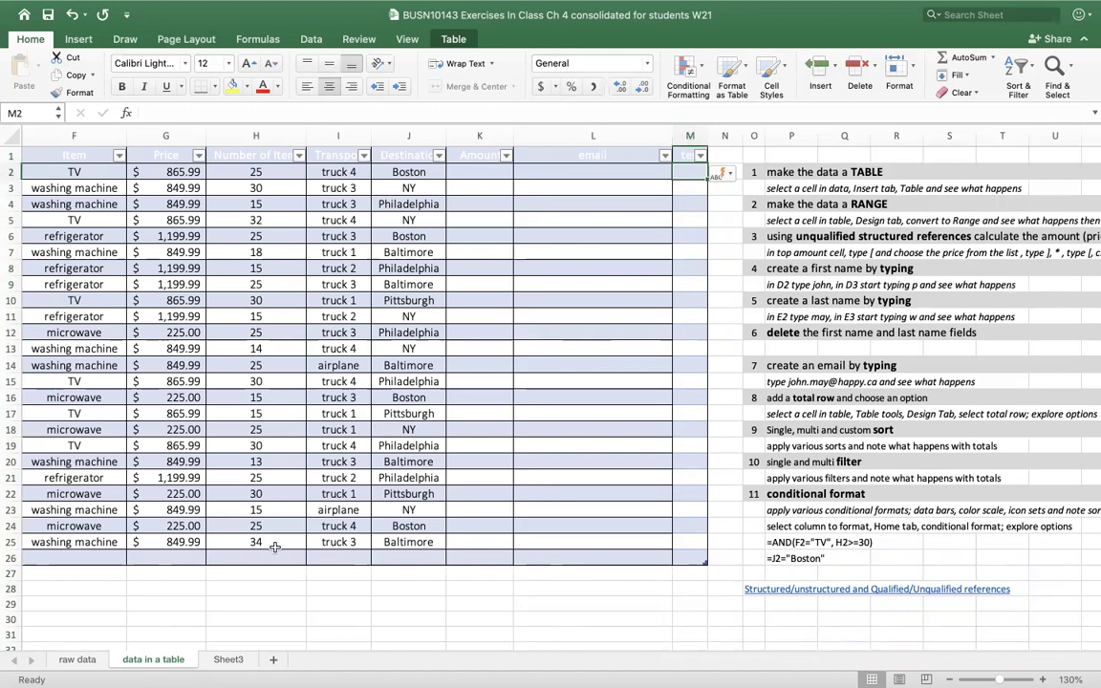
click(71, 14)
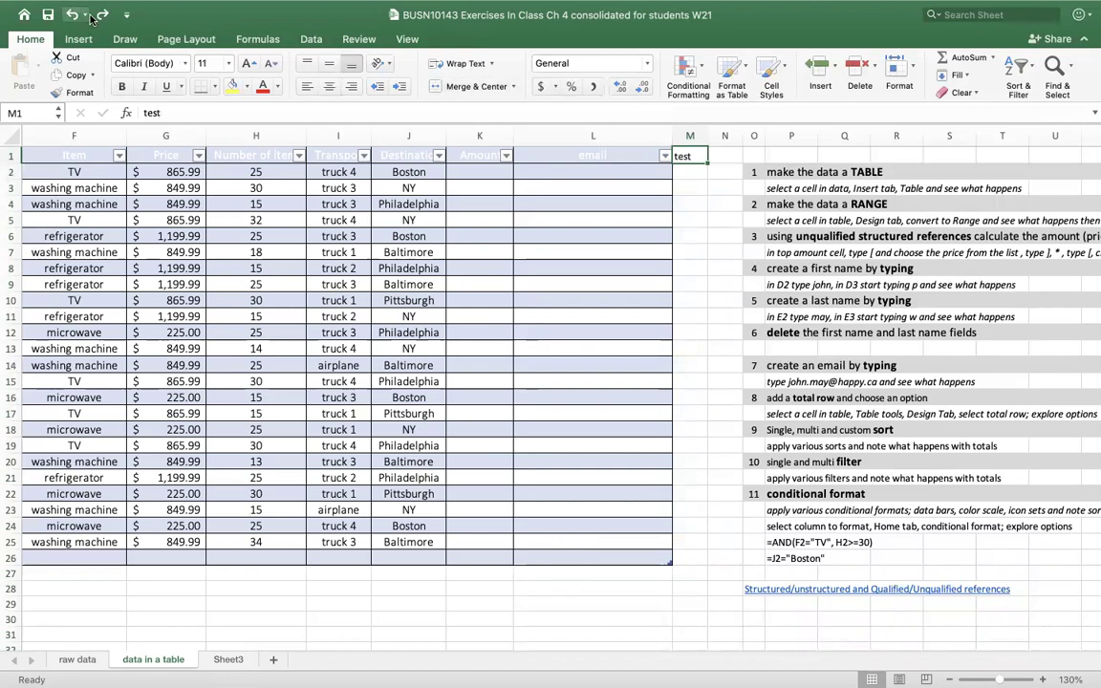
click(71, 15)
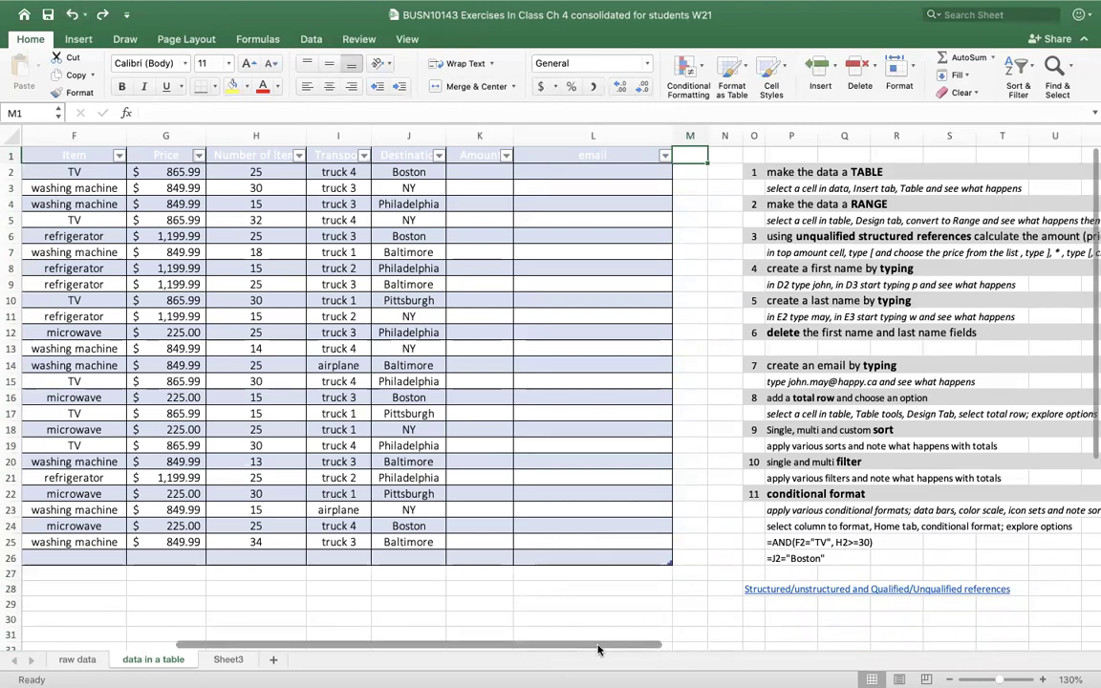
- Copy orders and dates A4:B8 from Sheet3 and paste them at A27 of the table
drag(469, 643, 344, 636)
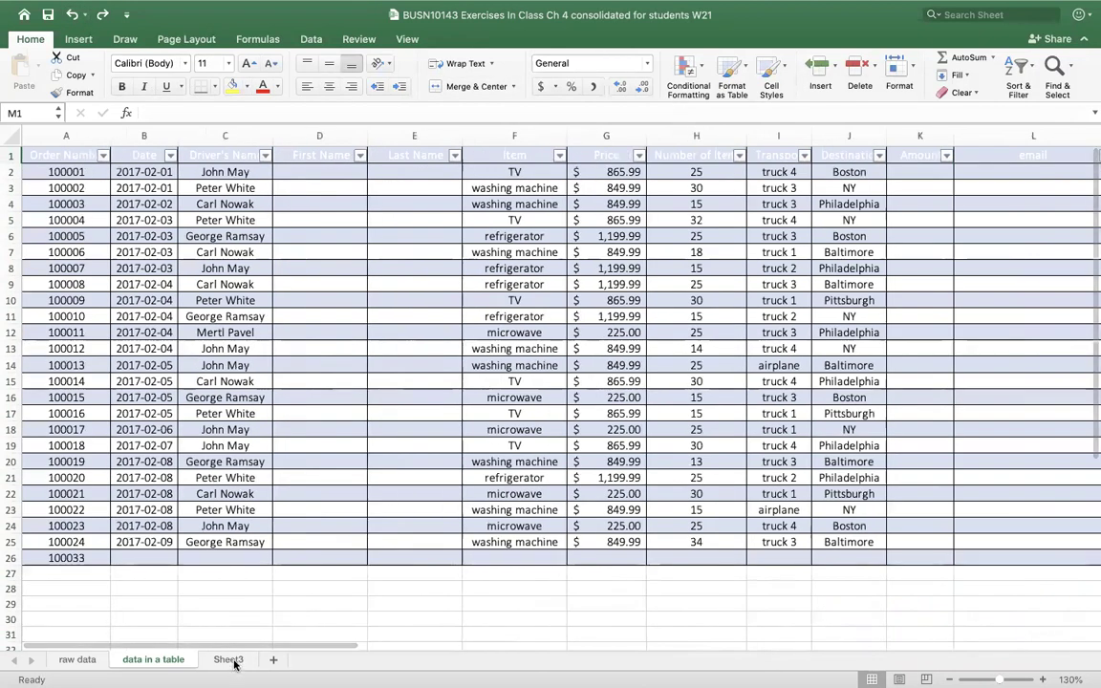
click(227, 660)
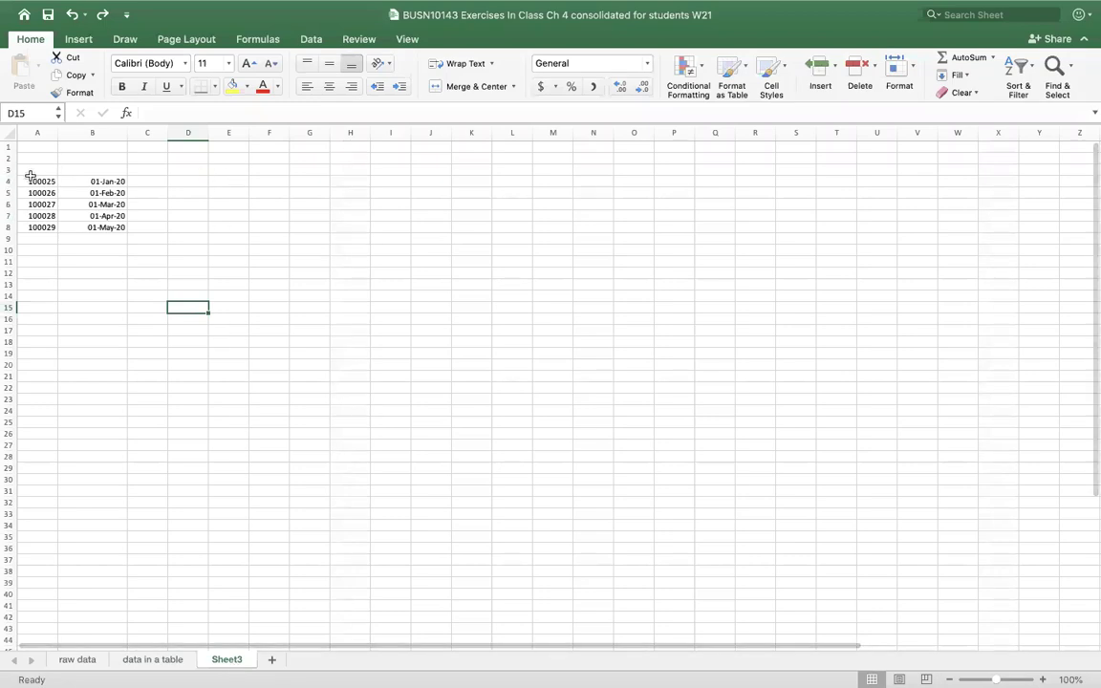
drag(32, 180, 84, 227)
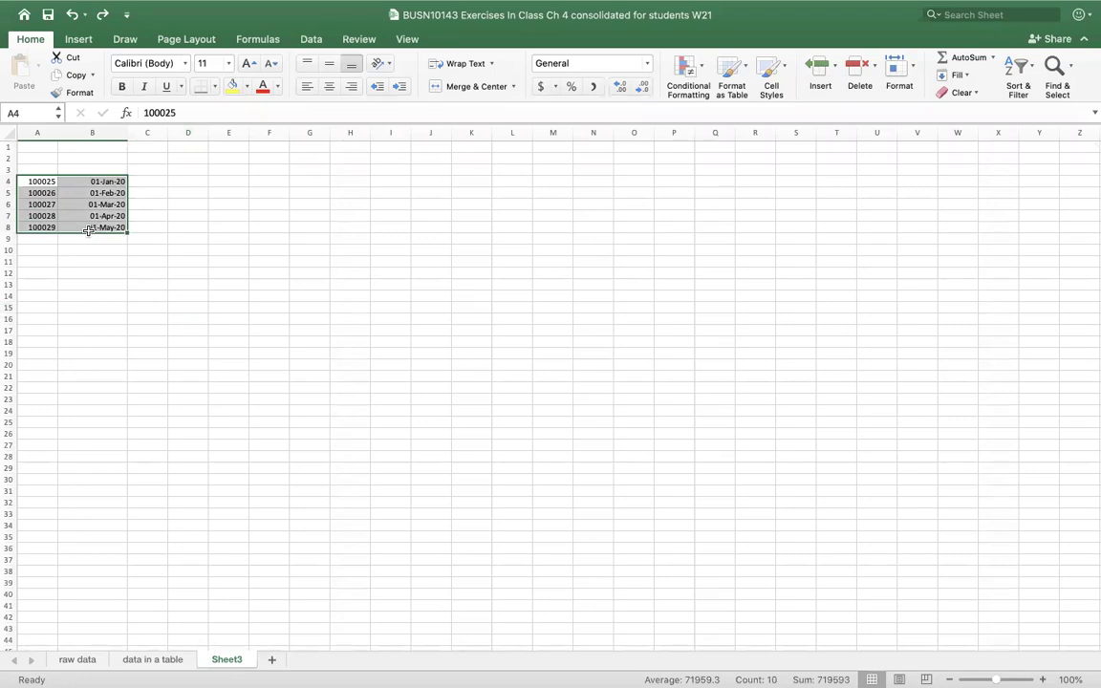
key(super+c)
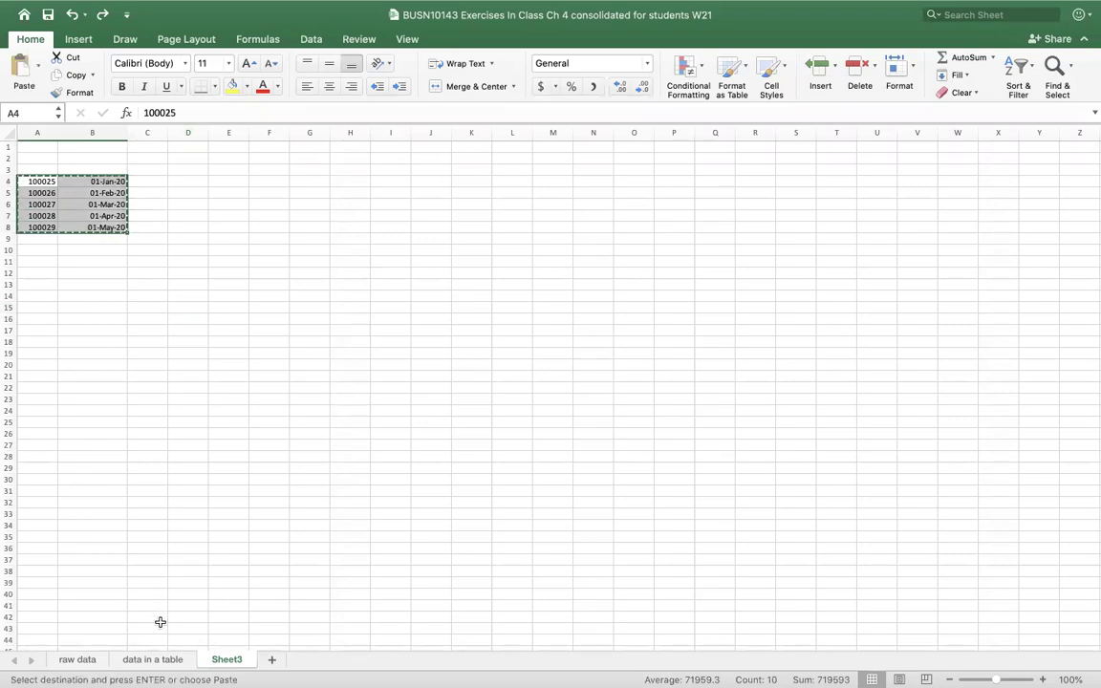
click(170, 661)
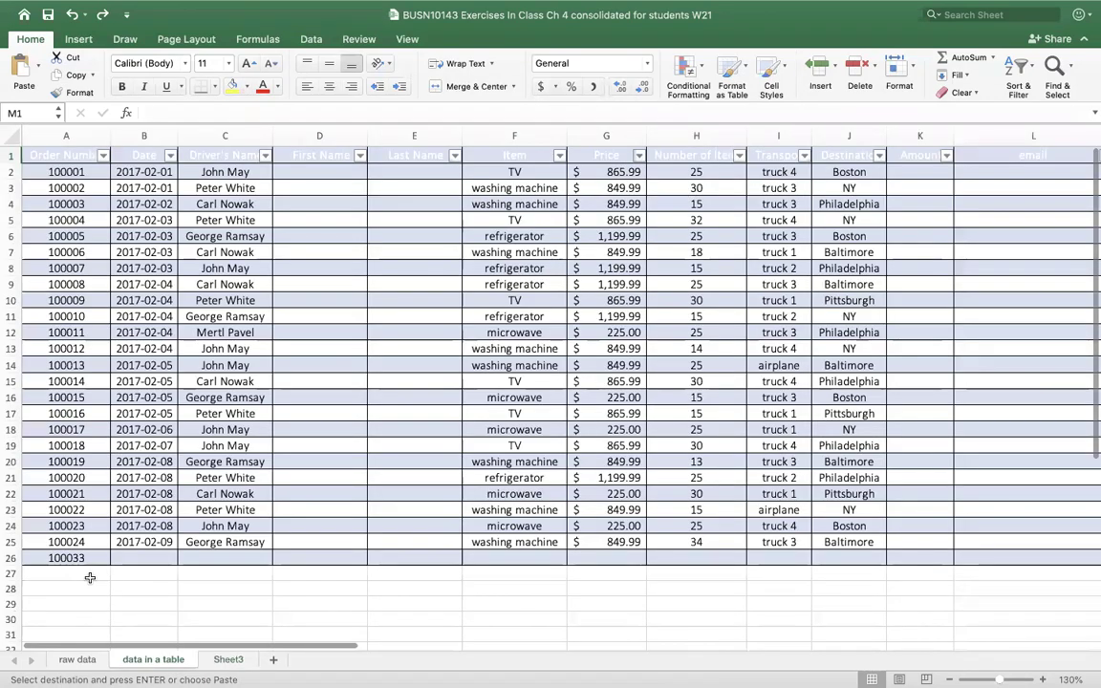
click(87, 572)
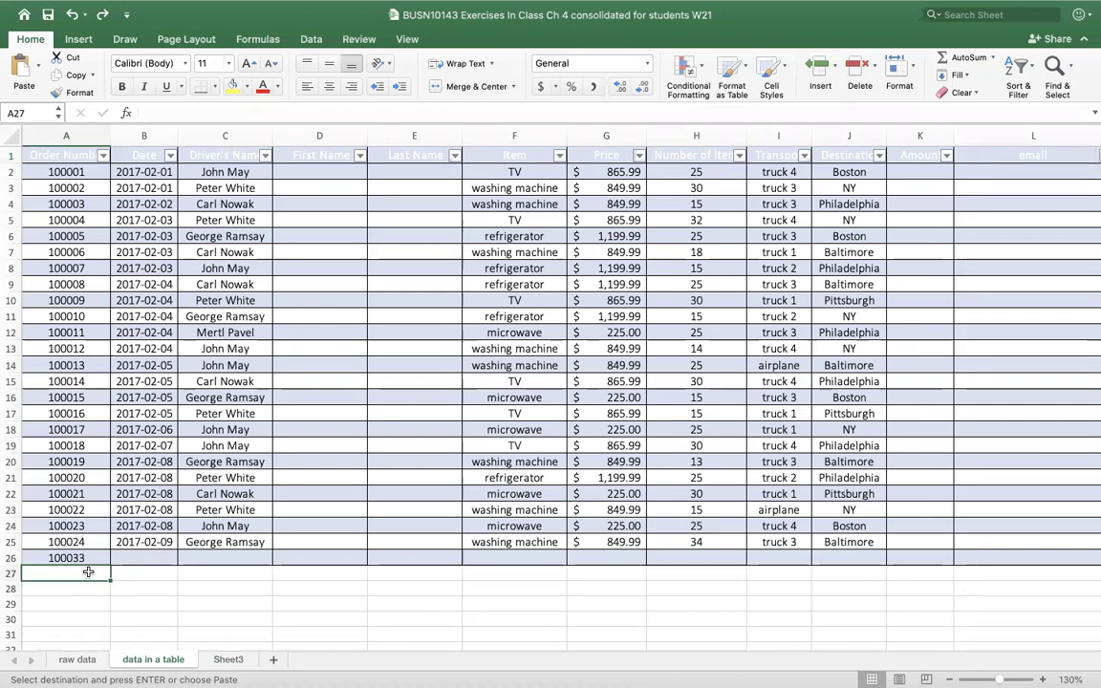
key(super+v)
scroll(653, 371, down, 2)
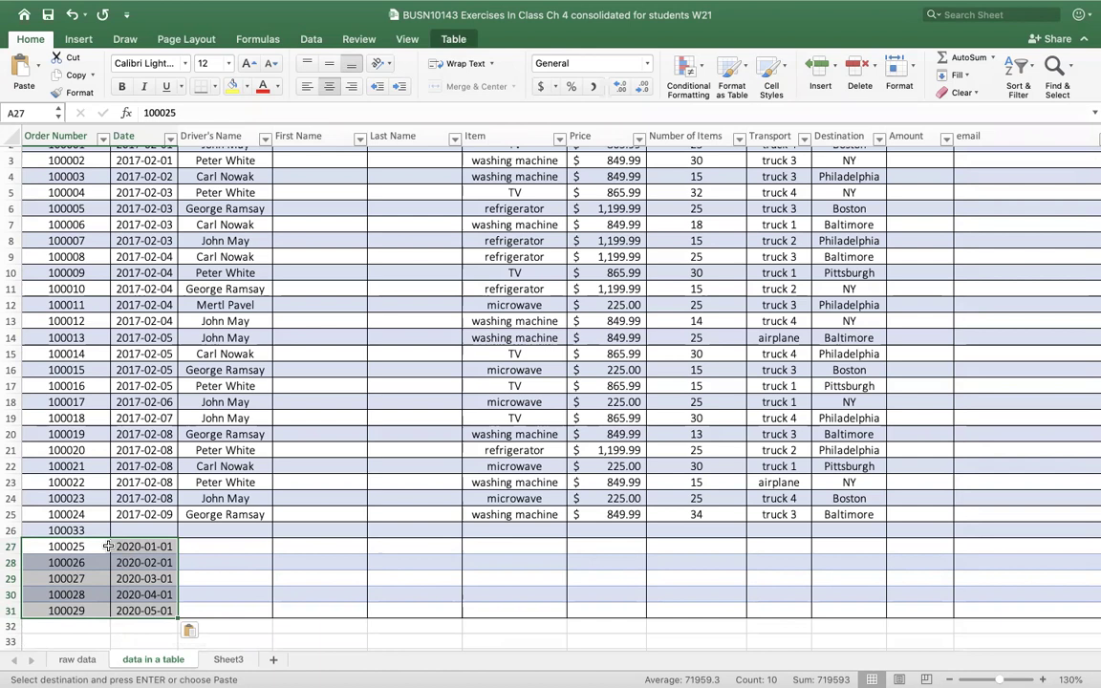
- Delete table rows 26–31 so the table ends at row 25
drag(99, 530, 88, 610)
right_click(95, 569)
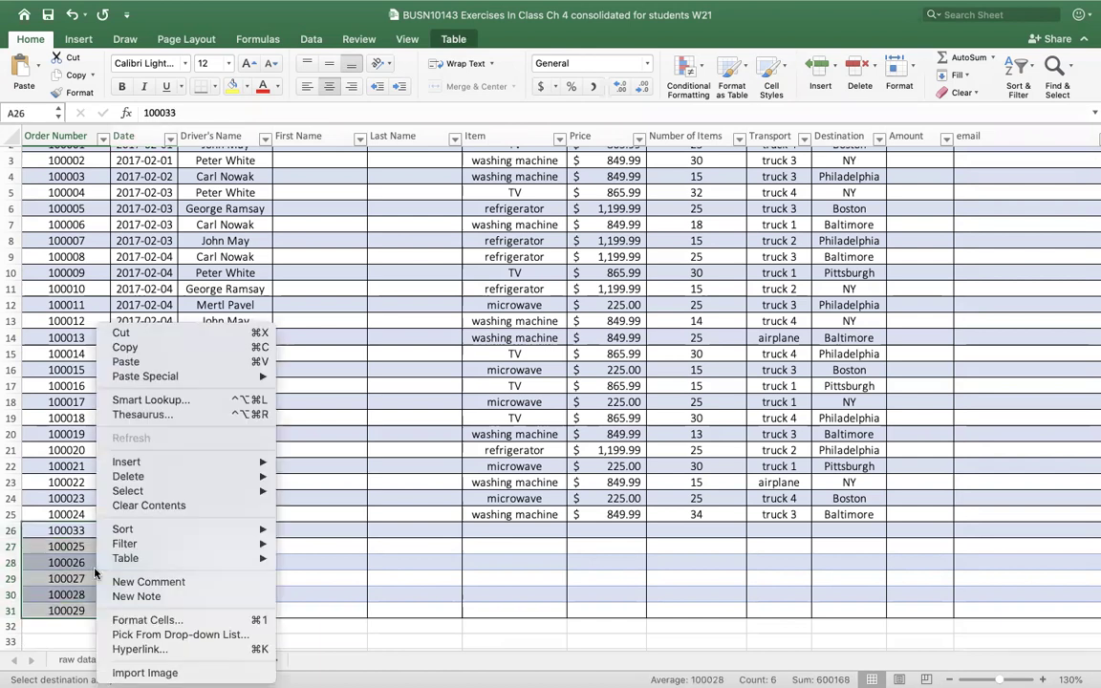
mouse_move(171, 486)
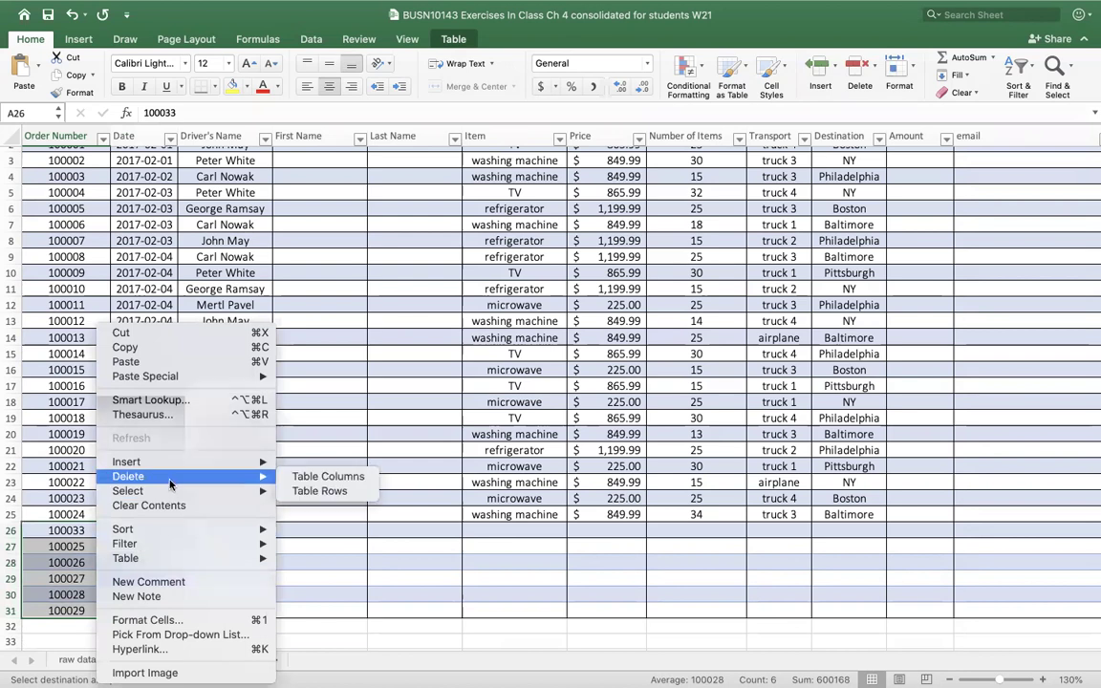
click(320, 490)
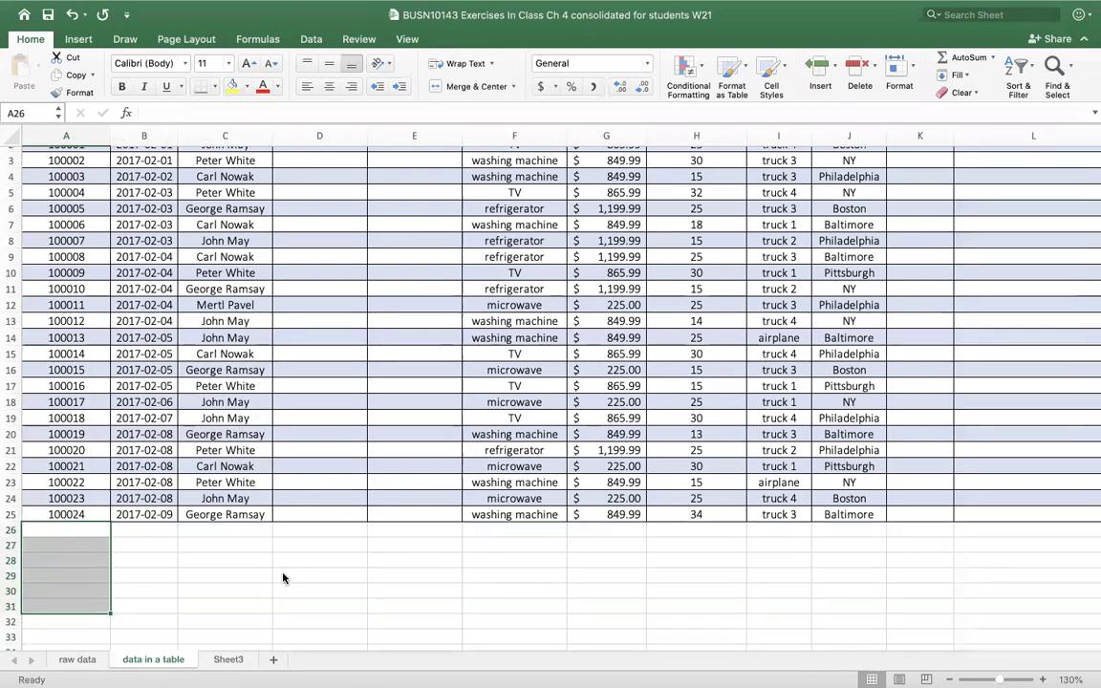
click(271, 577)
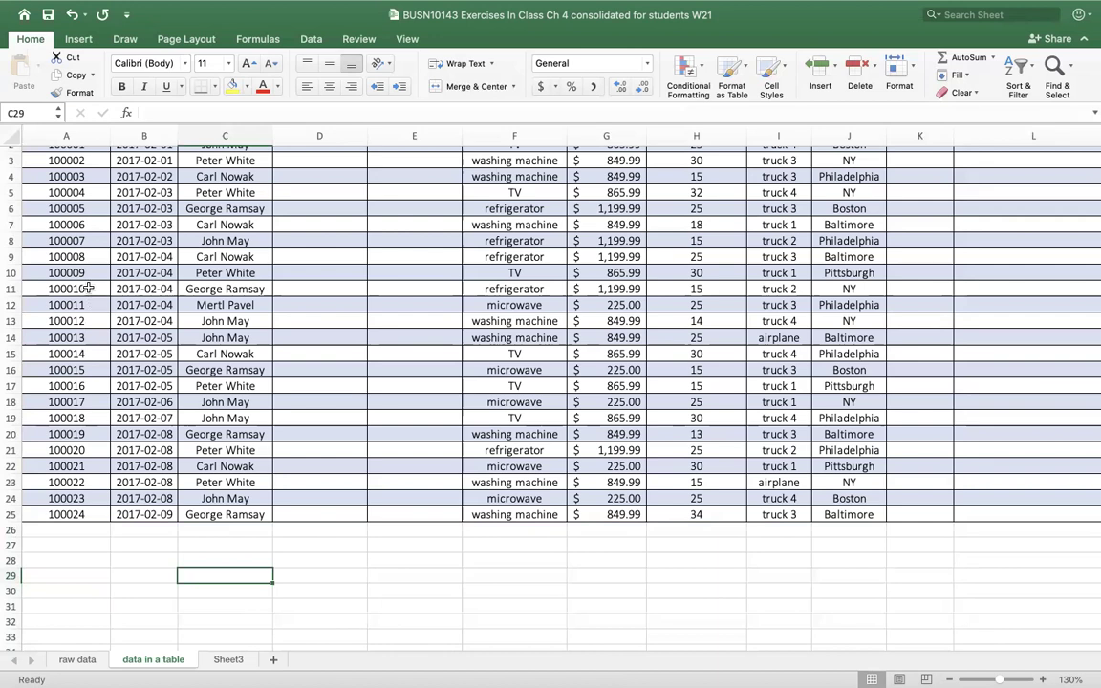
- Try selections across rows 11–16 and jump to the bottom of the Order Number column
drag(12, 288, 11, 336)
drag(88, 289, 1093, 312)
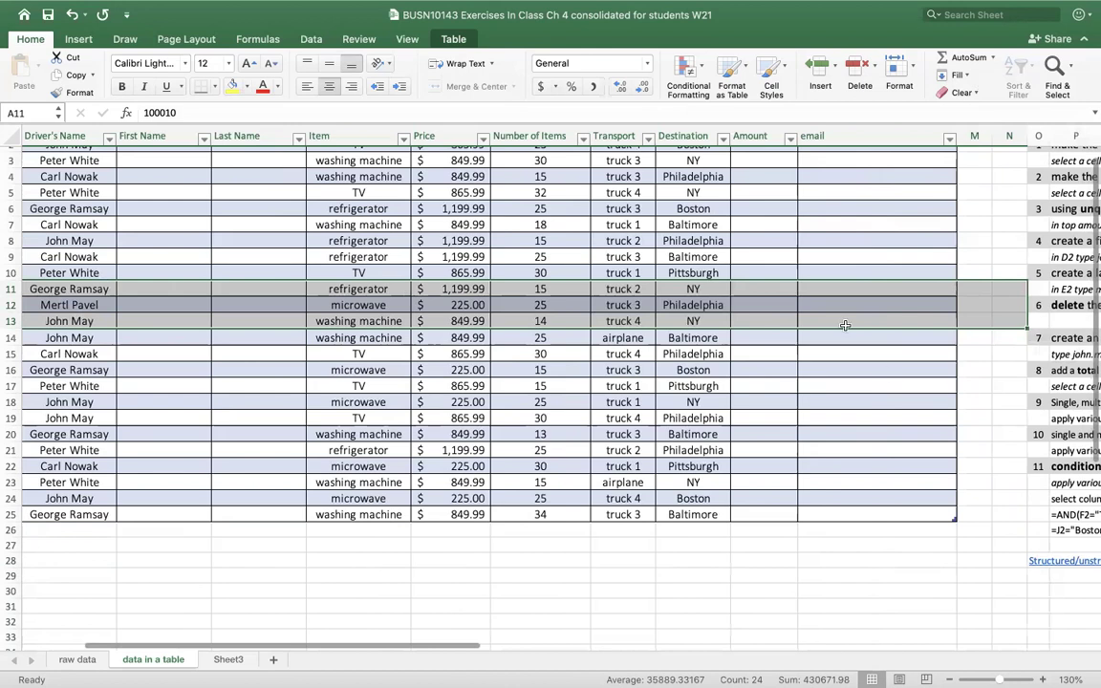
drag(917, 289, 36, 328)
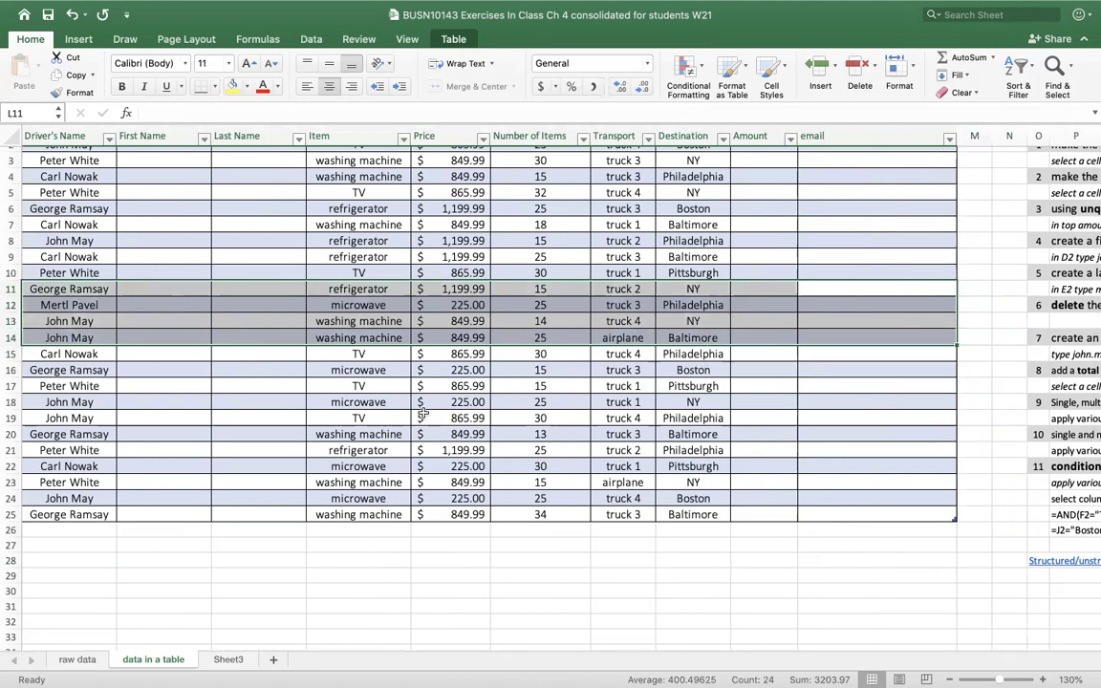
click(457, 402)
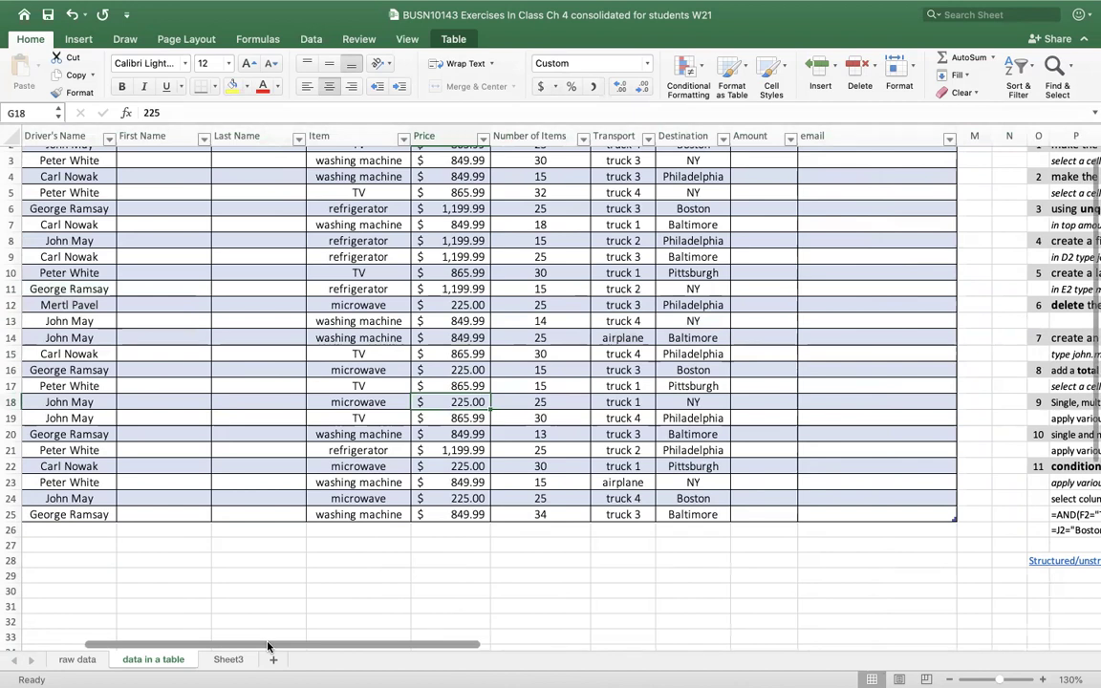
drag(270, 647, 182, 646)
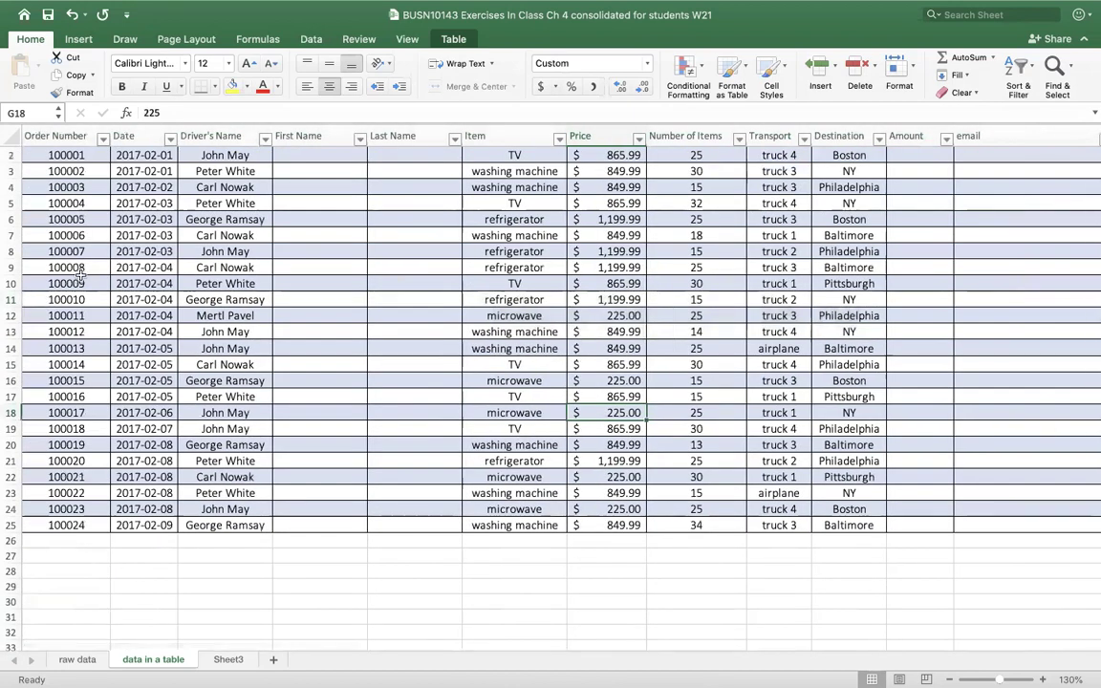
click(83, 267)
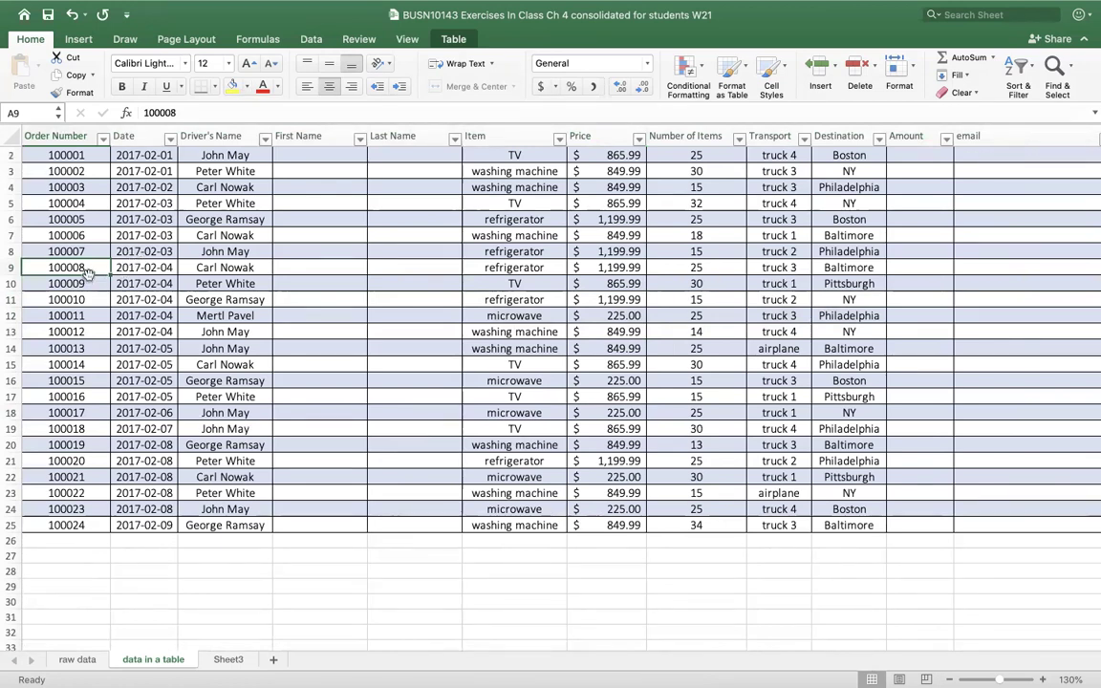
key(ctrl+Down)
click(86, 271)
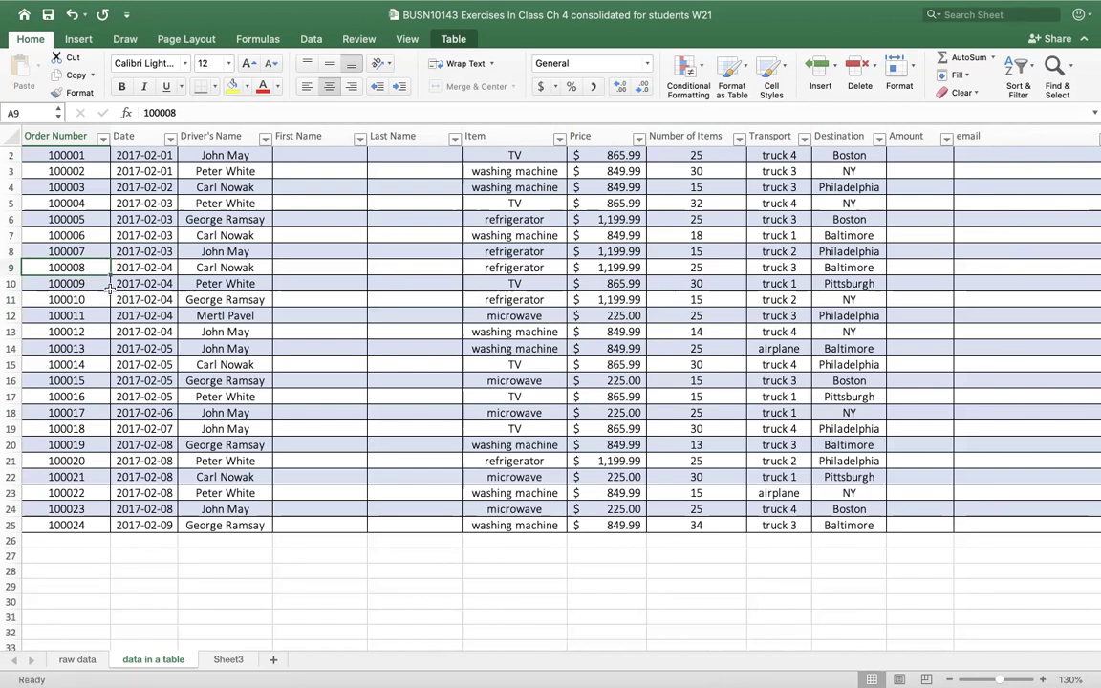
- Copy orders 100010–100013 from rows 11–14 and paste them at A26
drag(72, 299, 189, 334)
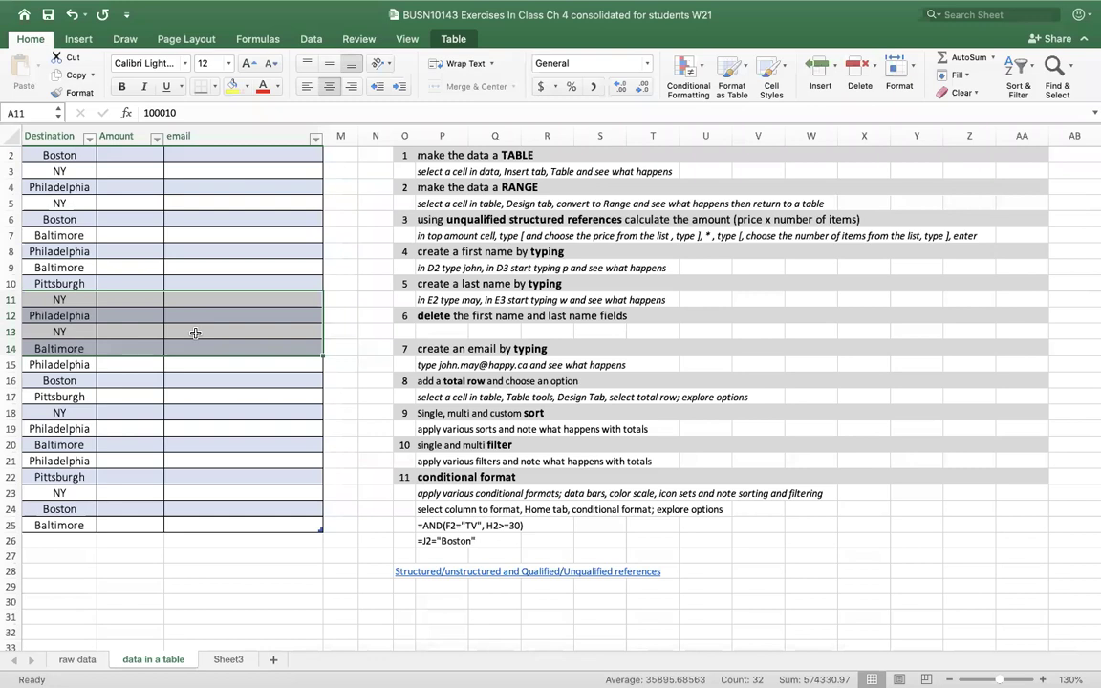
key(super+c)
scroll(195, 332, left, 9)
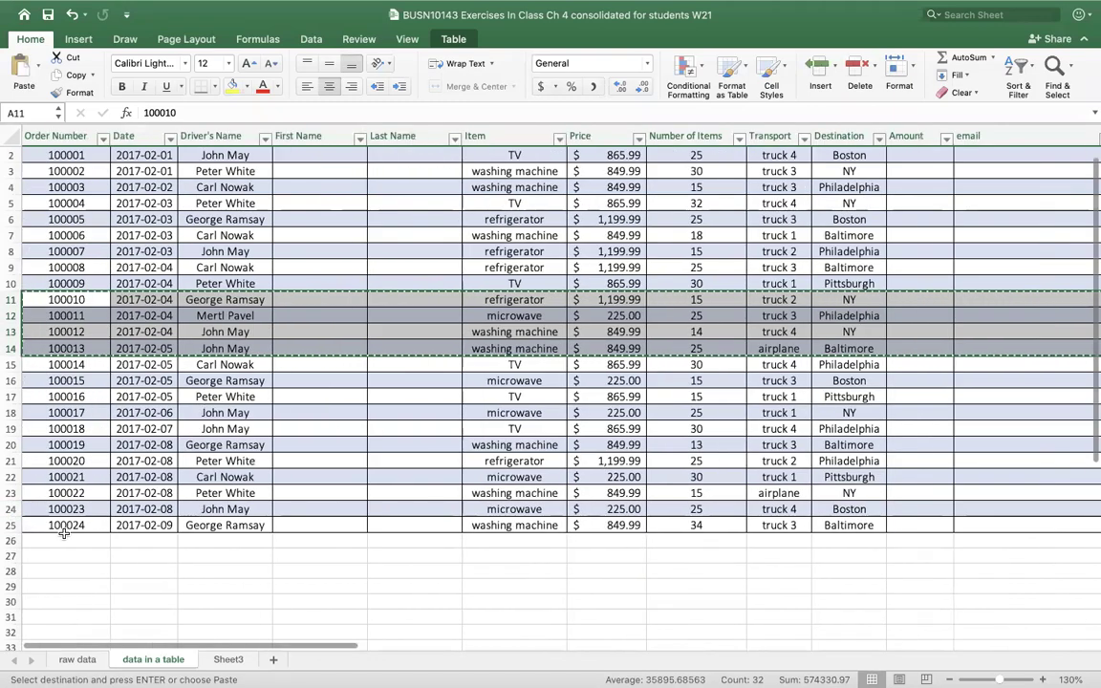
click(75, 539)
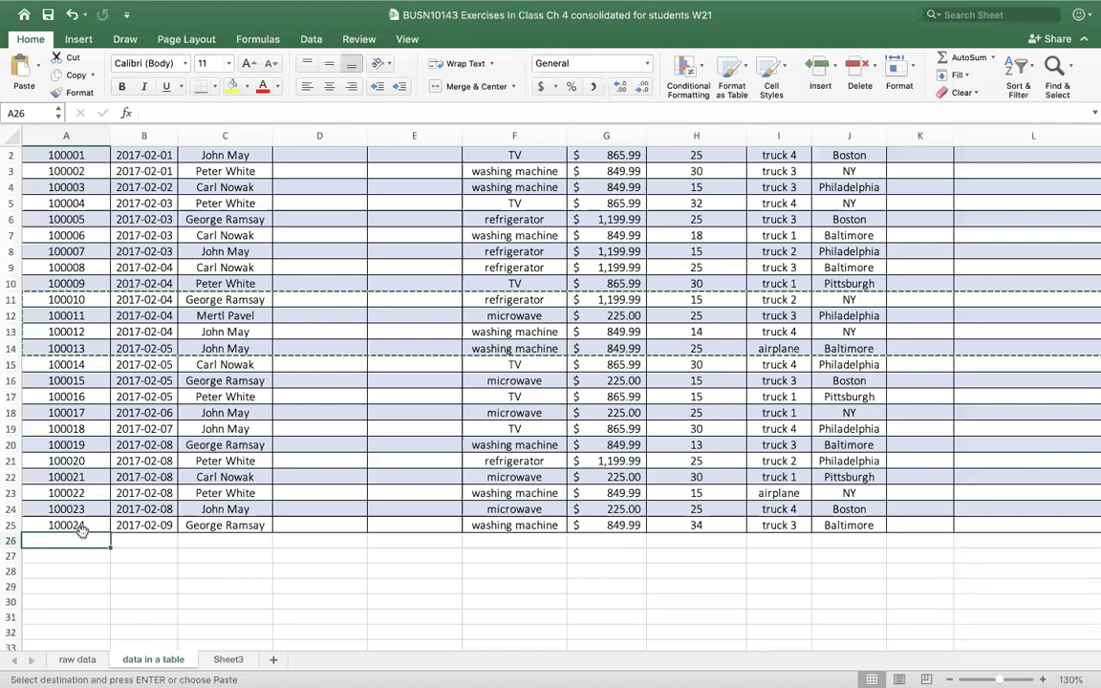
key(super+v)
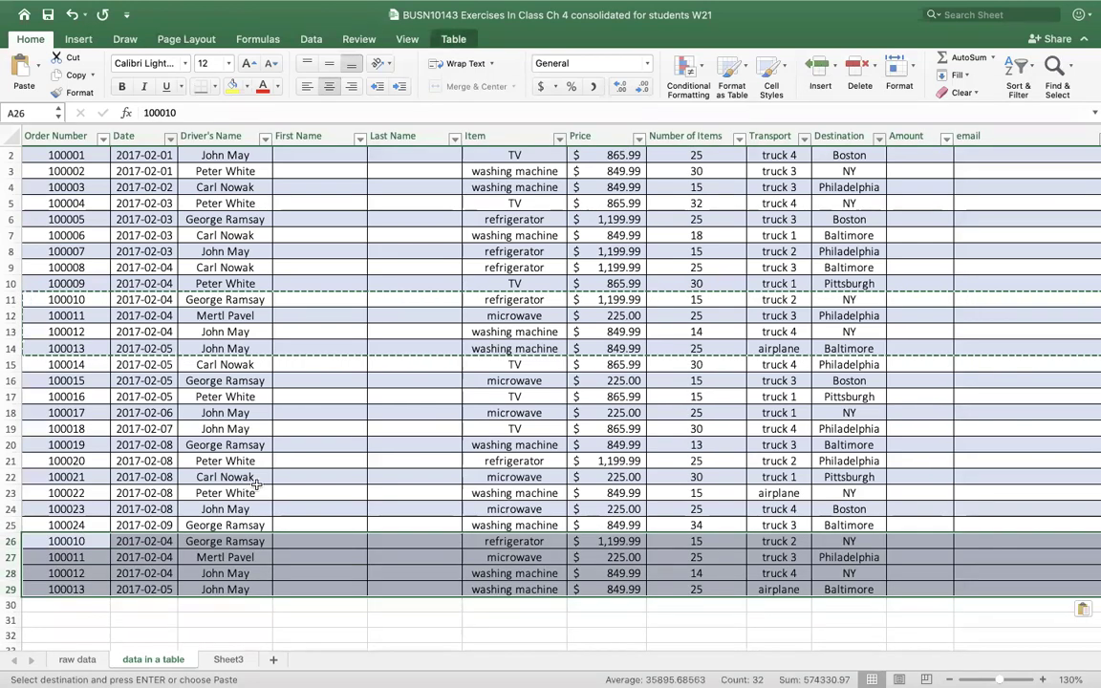
click(250, 492)
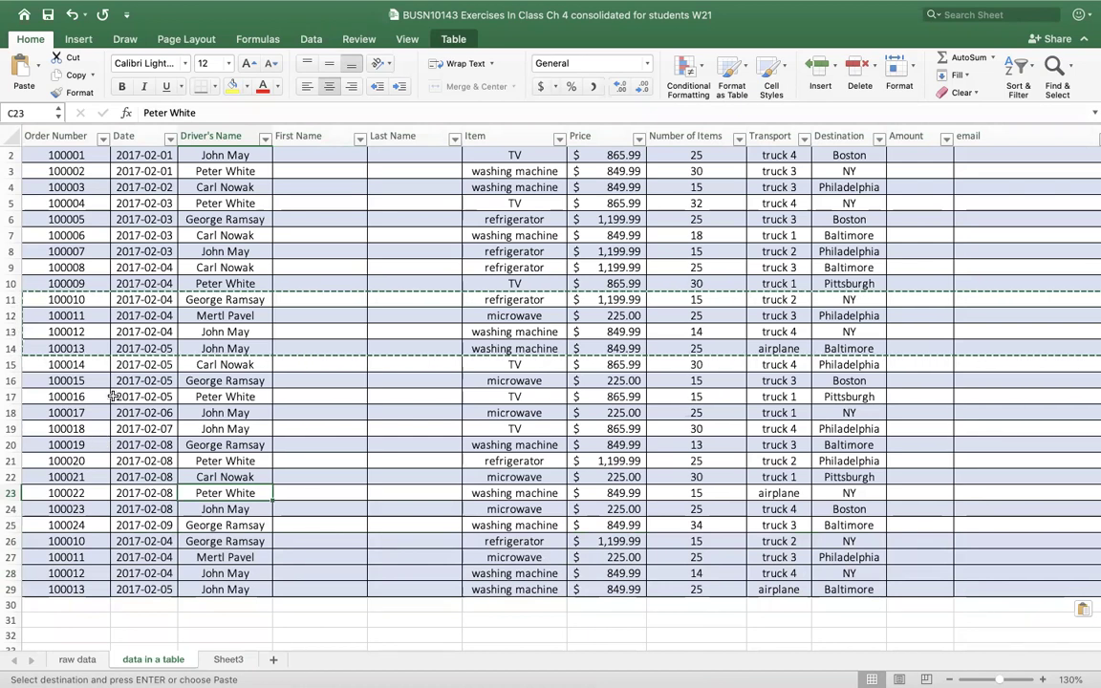
key(Escape)
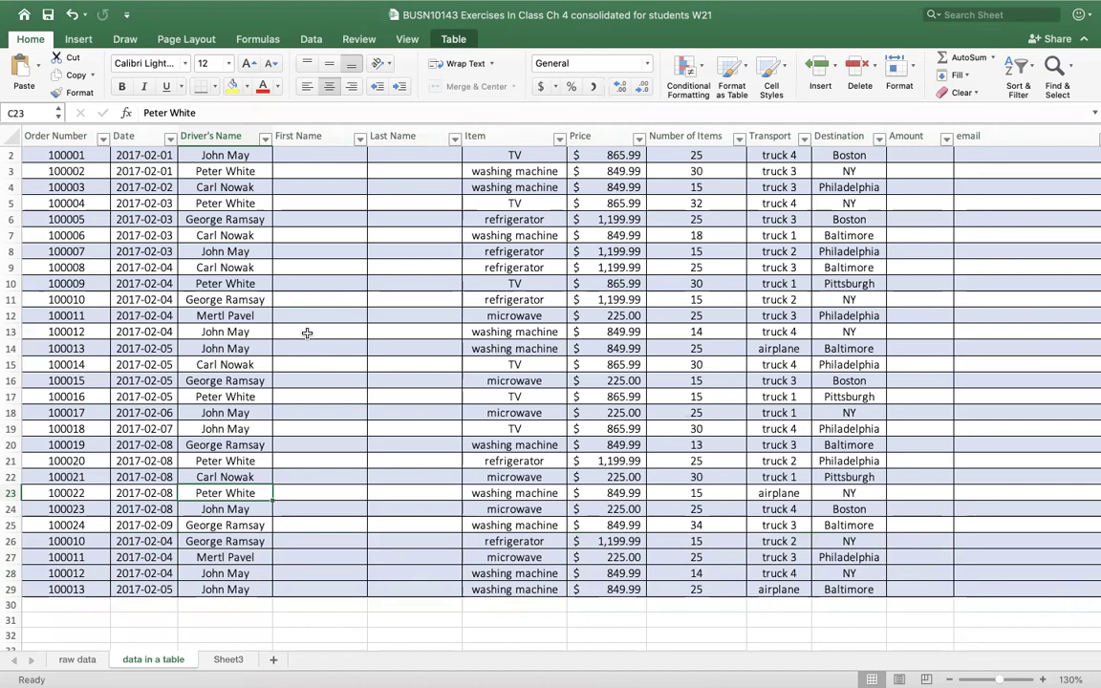
- Remove duplicates from tblDeliveryData across all columns, deleting 4 repeated orders to leave 24
click(314, 329)
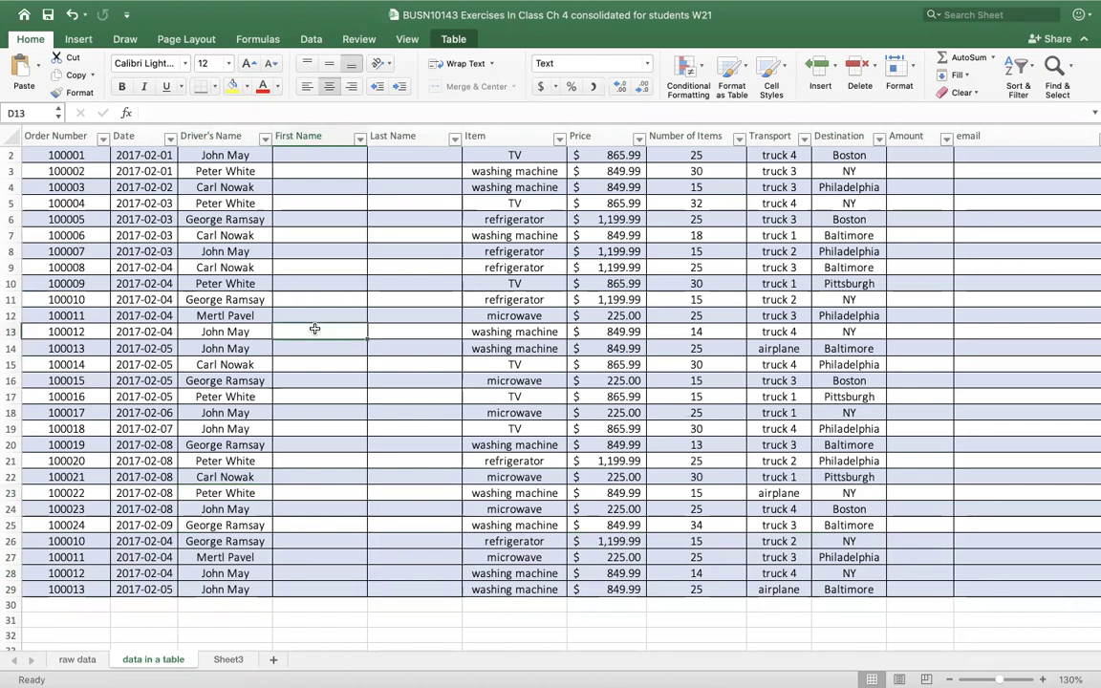
click(453, 41)
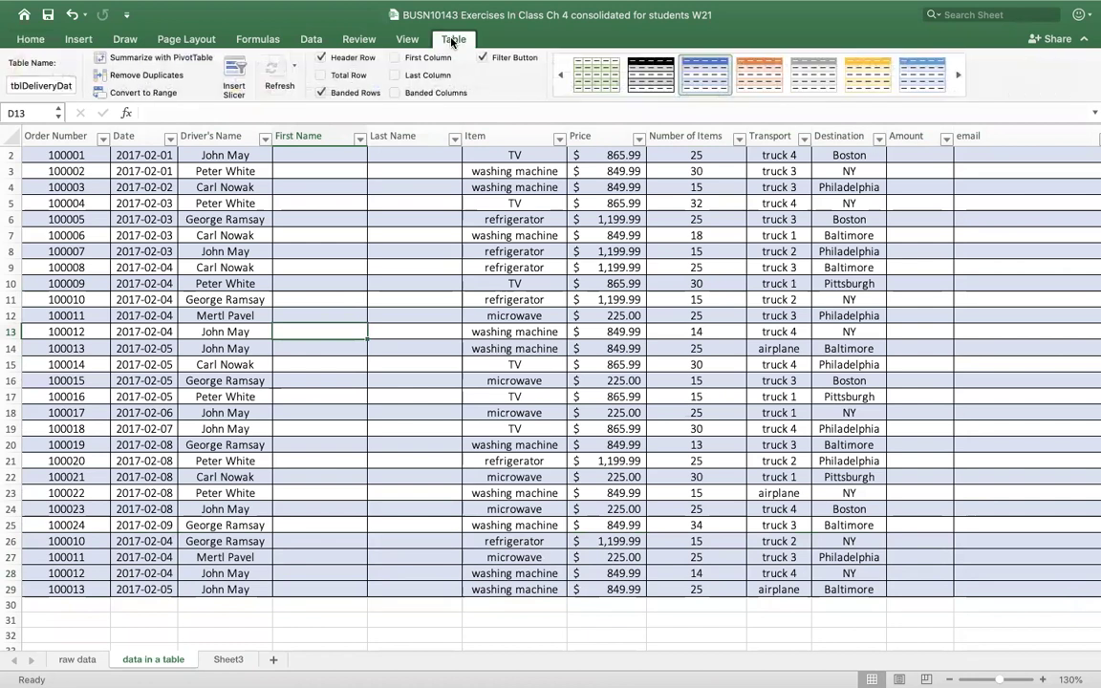
click(151, 75)
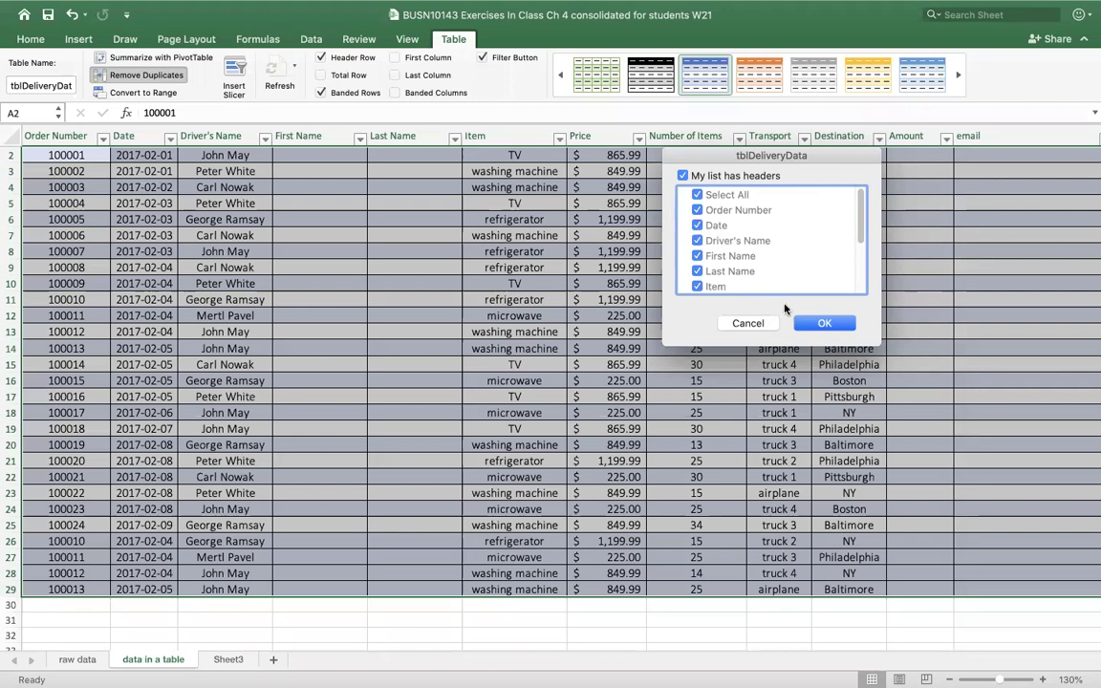
click(817, 326)
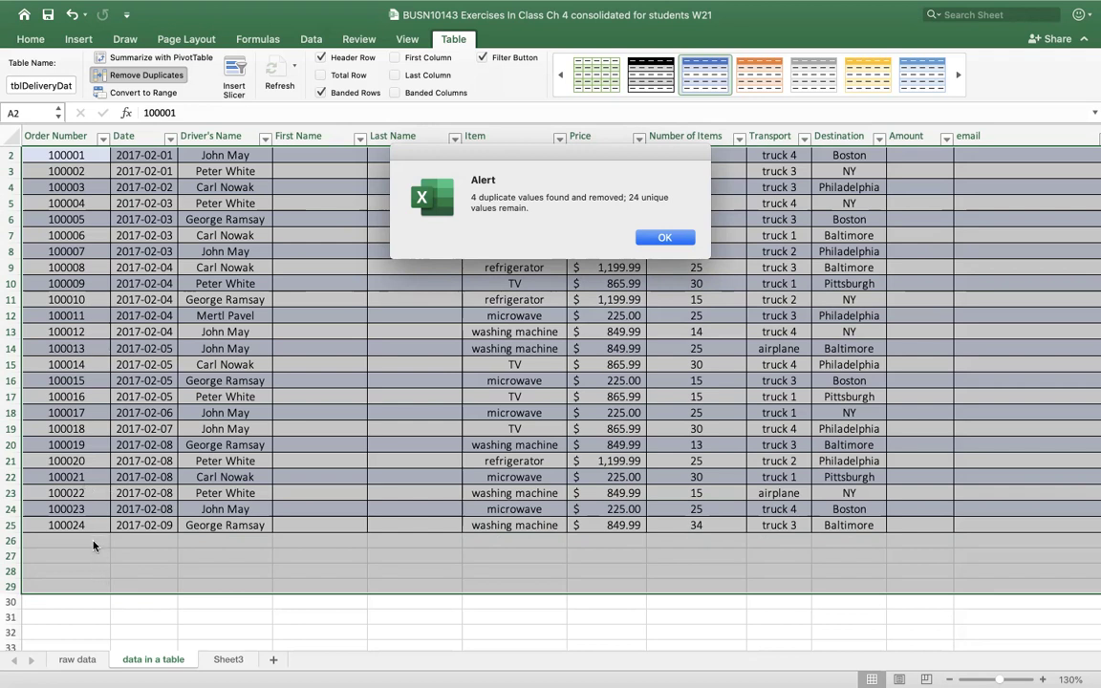
click(662, 239)
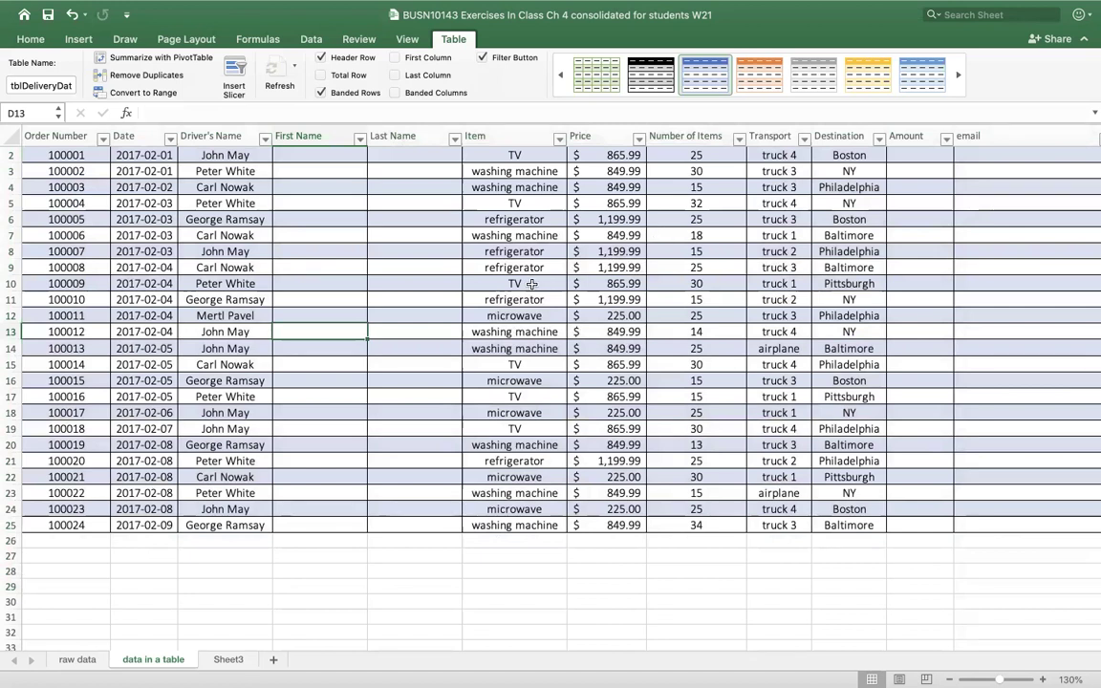
- Enter the first driver's first name in D2, then Flash Fill the remaining first names
scroll(459, 288, up, 1)
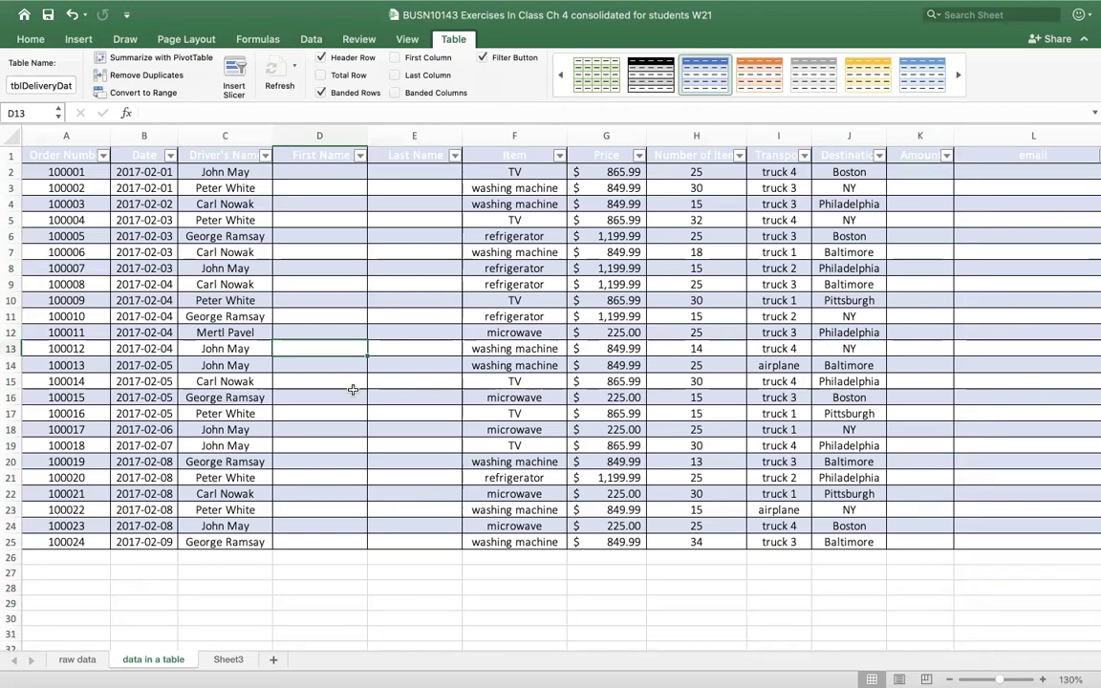
click(335, 171)
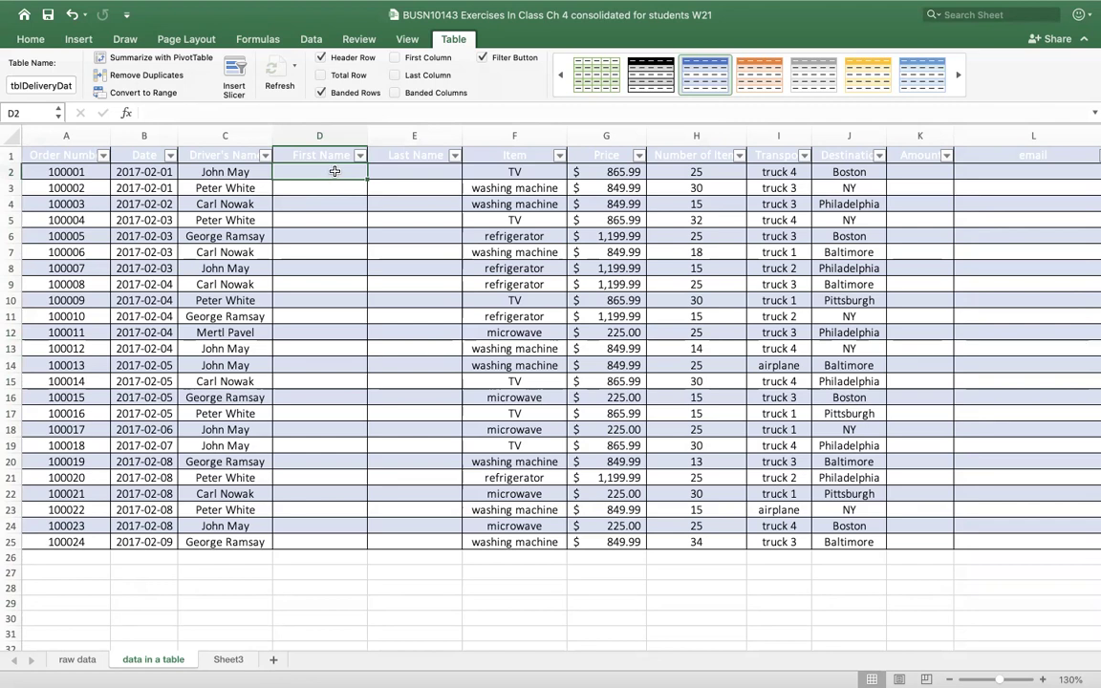
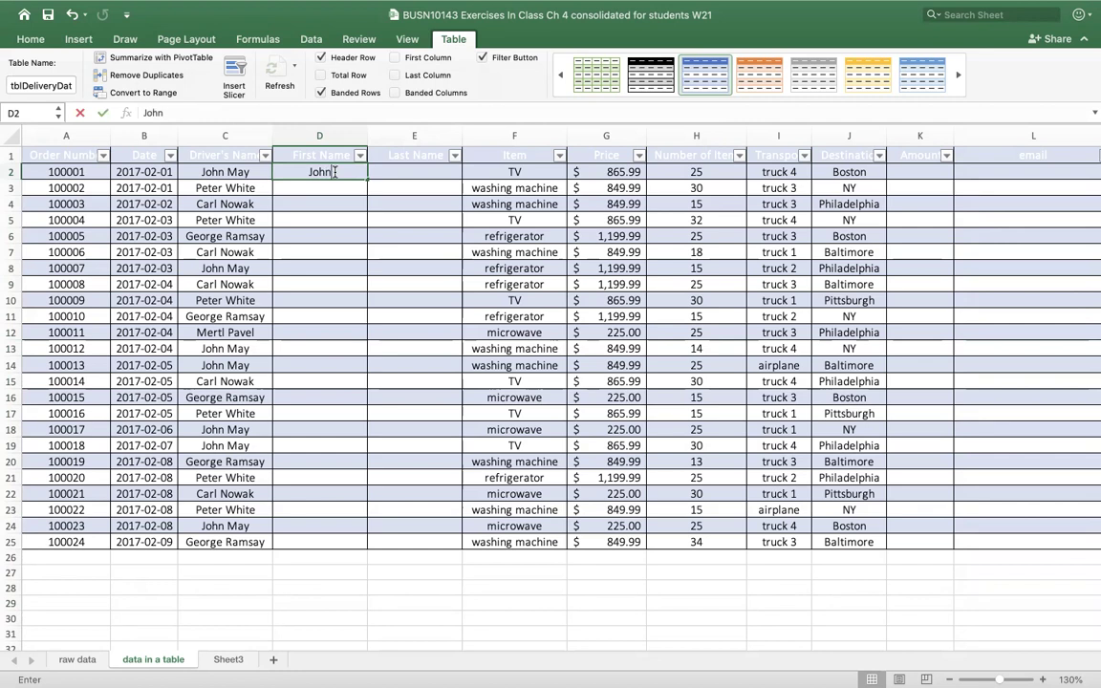
key(Return)
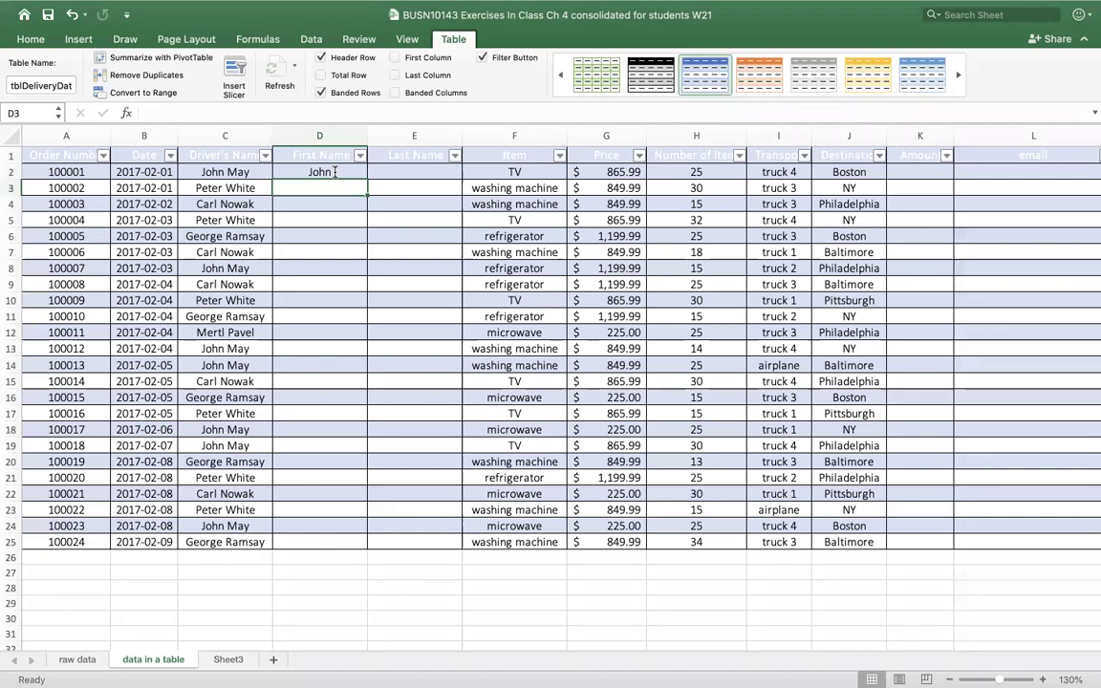
key(ctrl+e)
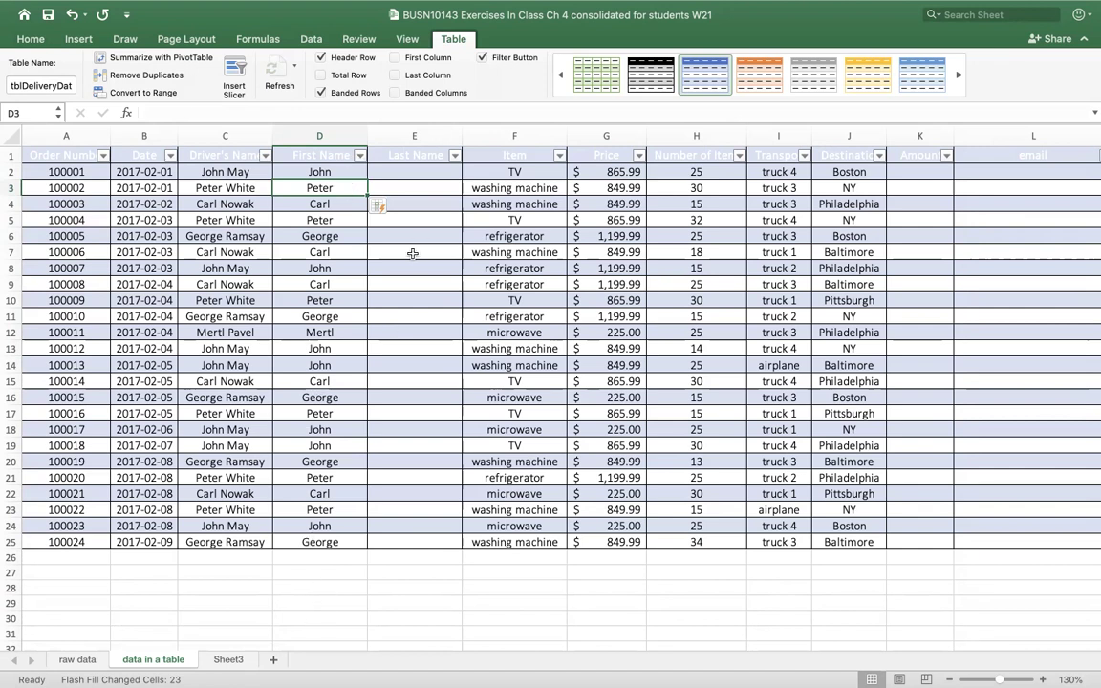
- Enter the first last name in E2, Flash Fill the last names, then begin the first email in L2
click(447, 168)
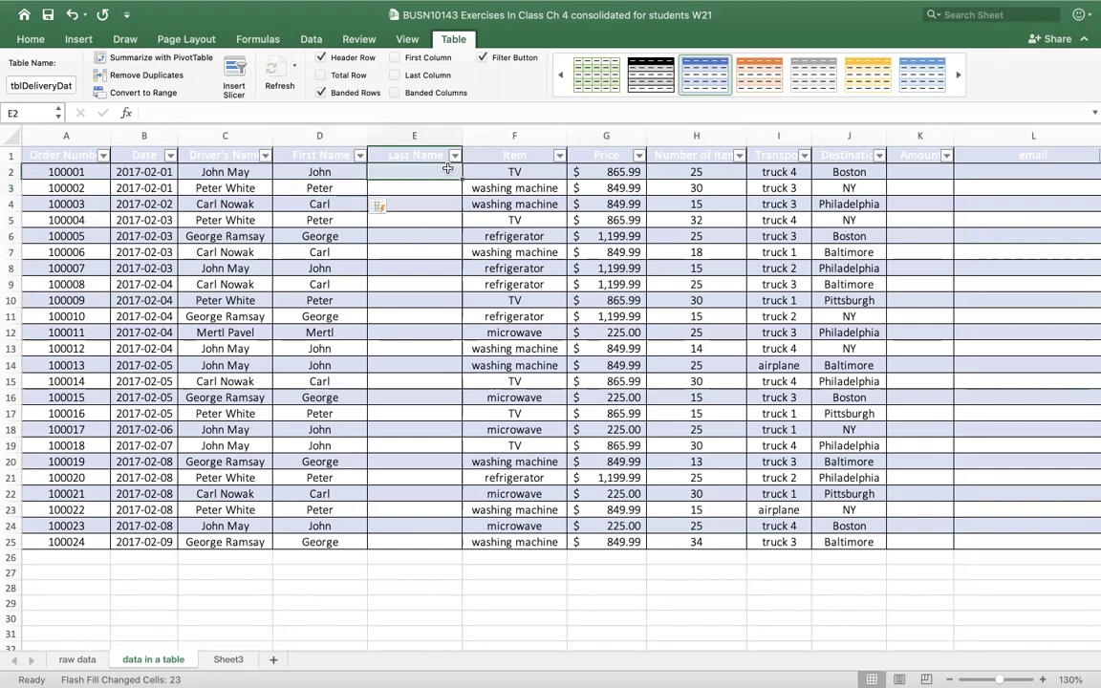
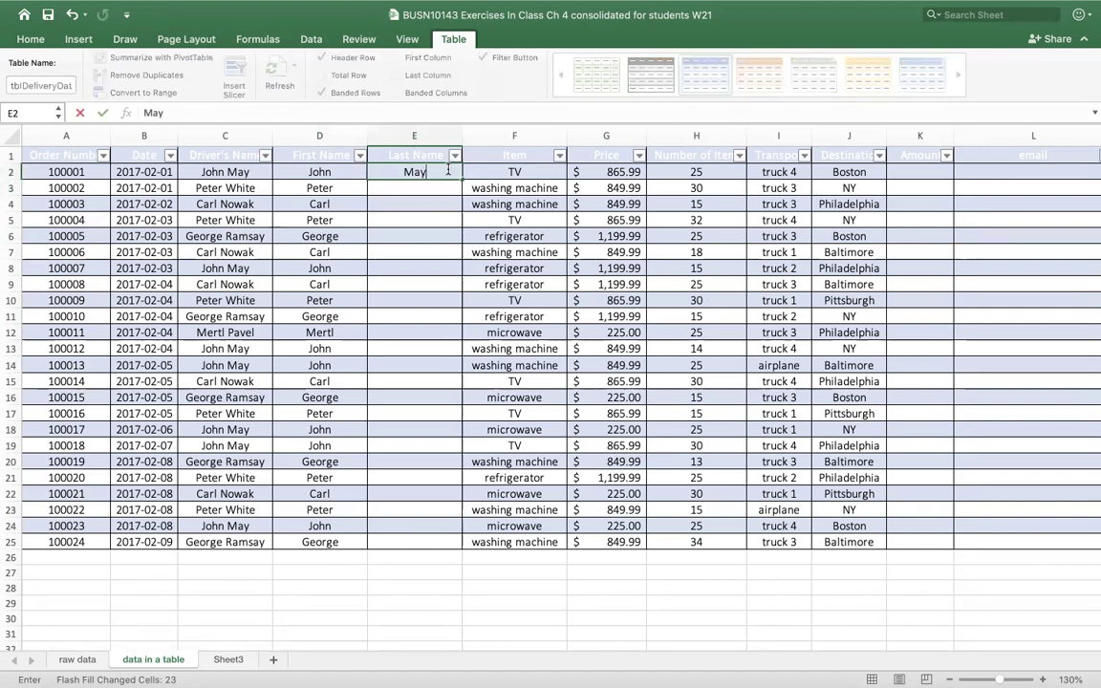
key(Return)
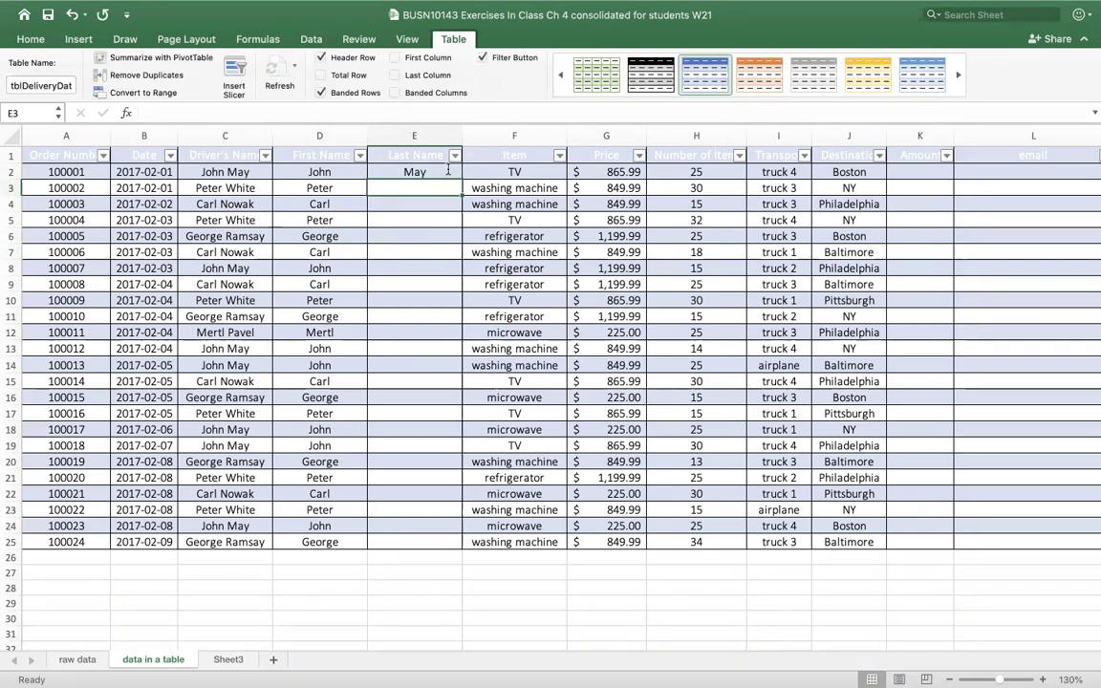
key(super+e)
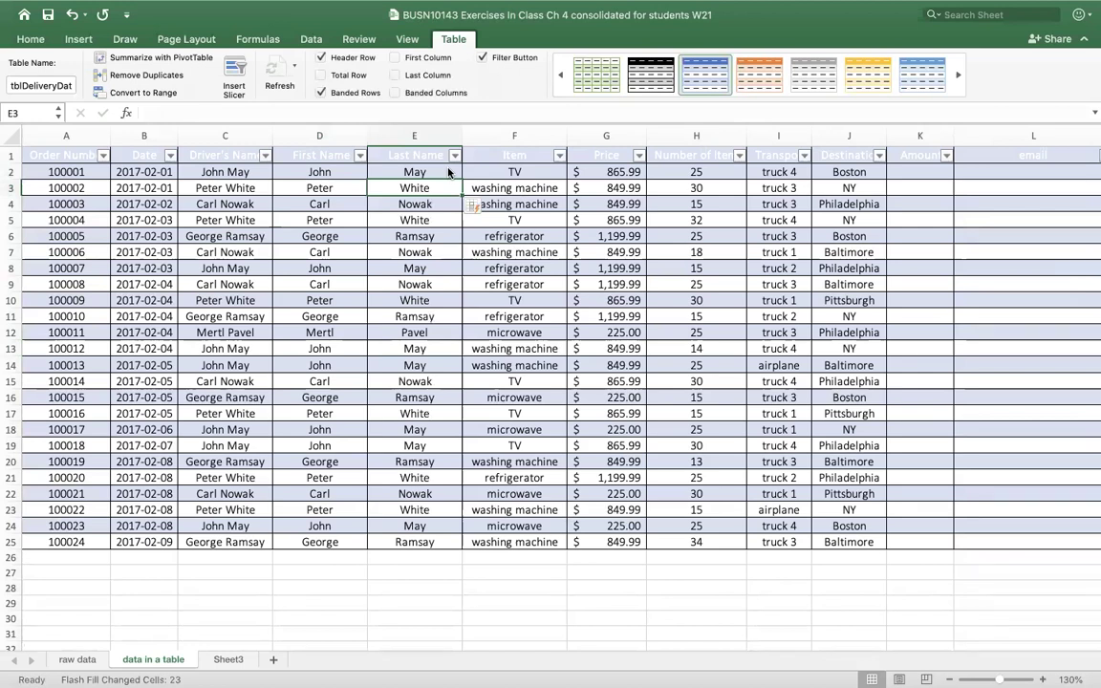
click(999, 173)
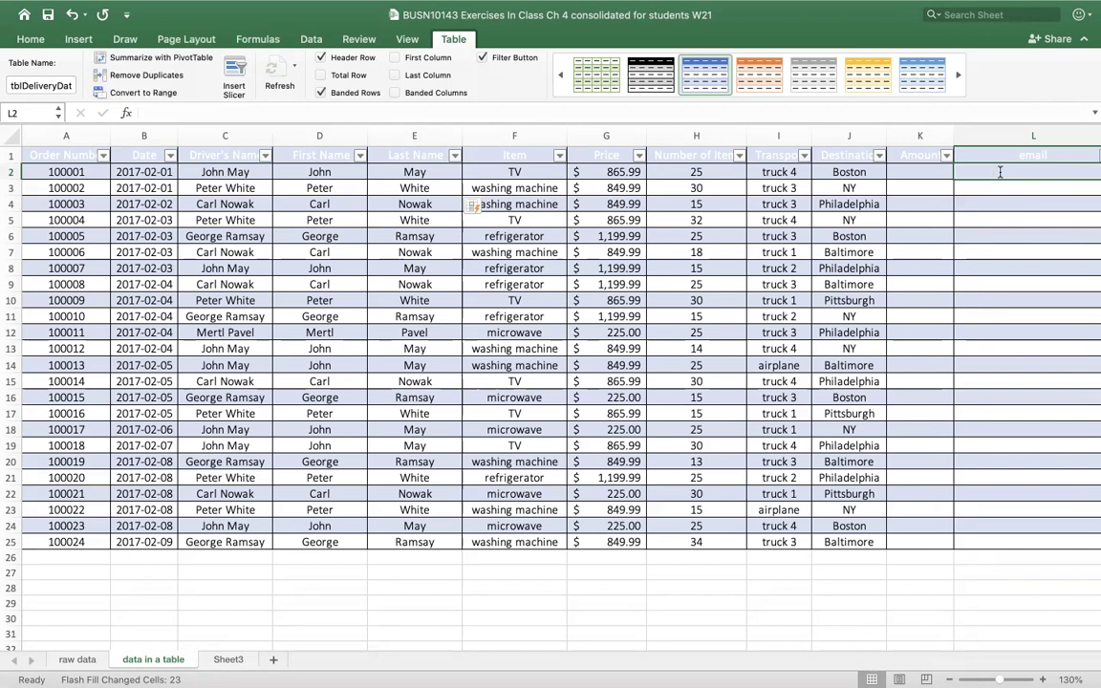
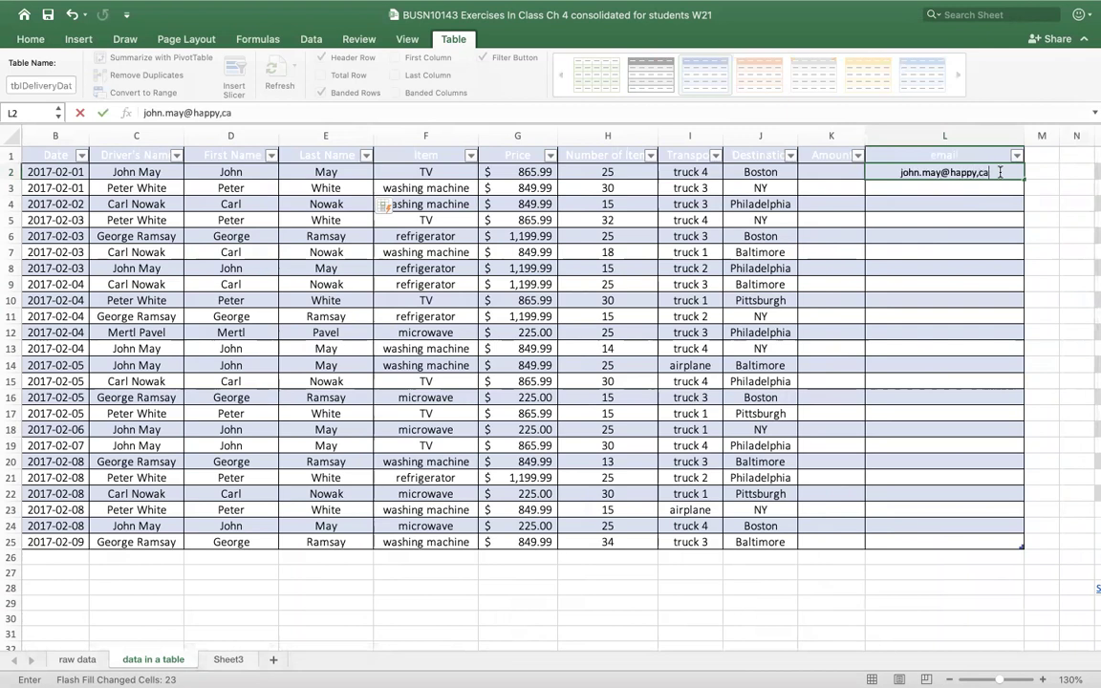
- Correct the first email's ending to '.ca' and Flash Fill emails down to L25
key(BackSpace)
key(BackSpace)
key(BackSpace)
text(.ca)
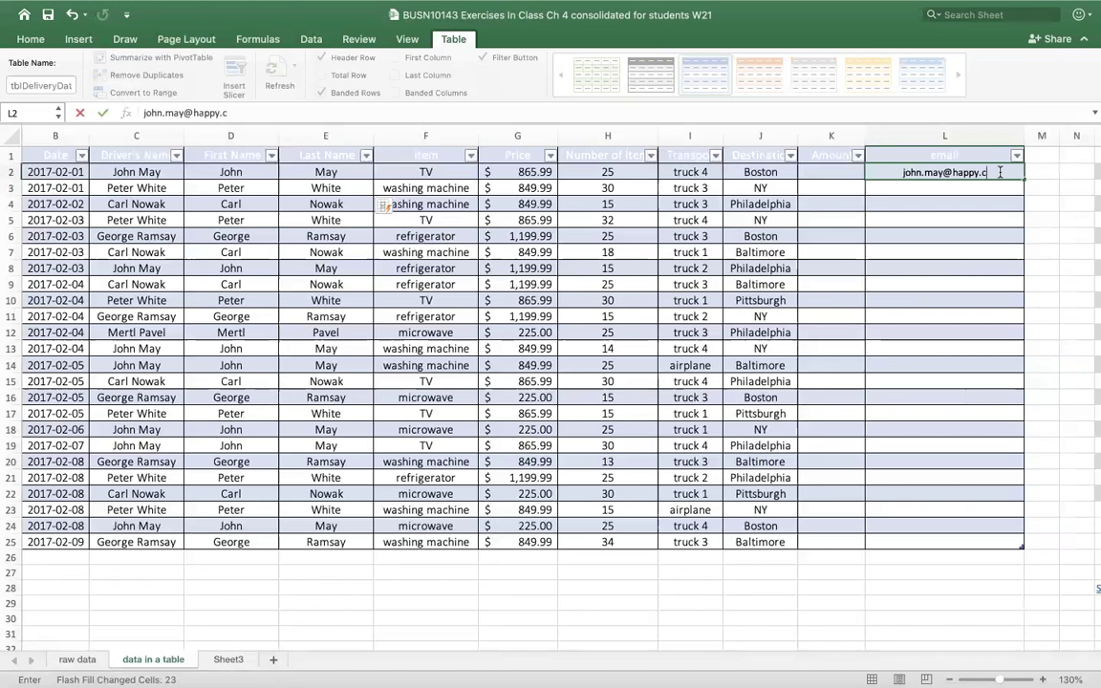
key(Return)
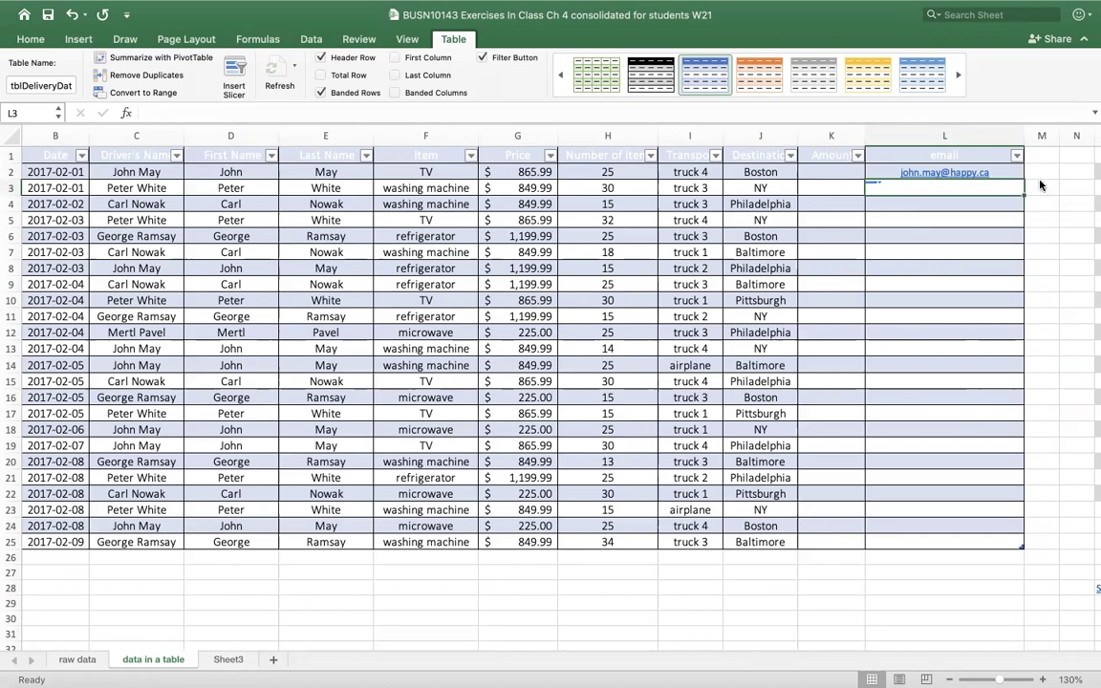
key(ctrl+e)
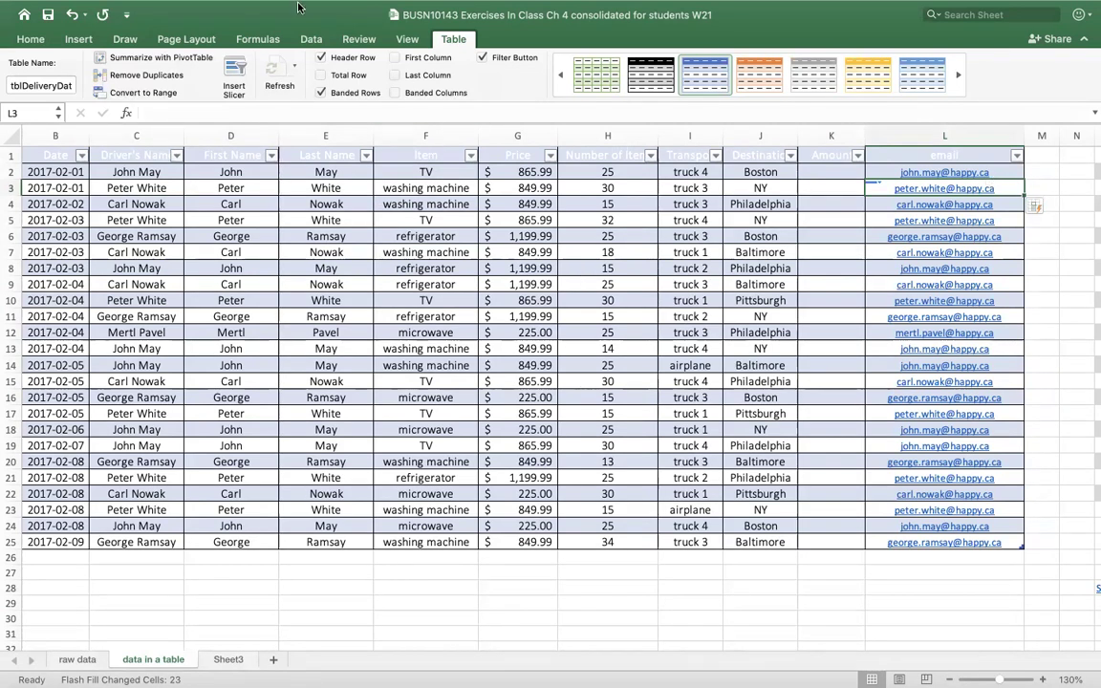
- Add a Total row to the table and set the Last Name total to Count
mouse_move(305, 2)
click(321, 75)
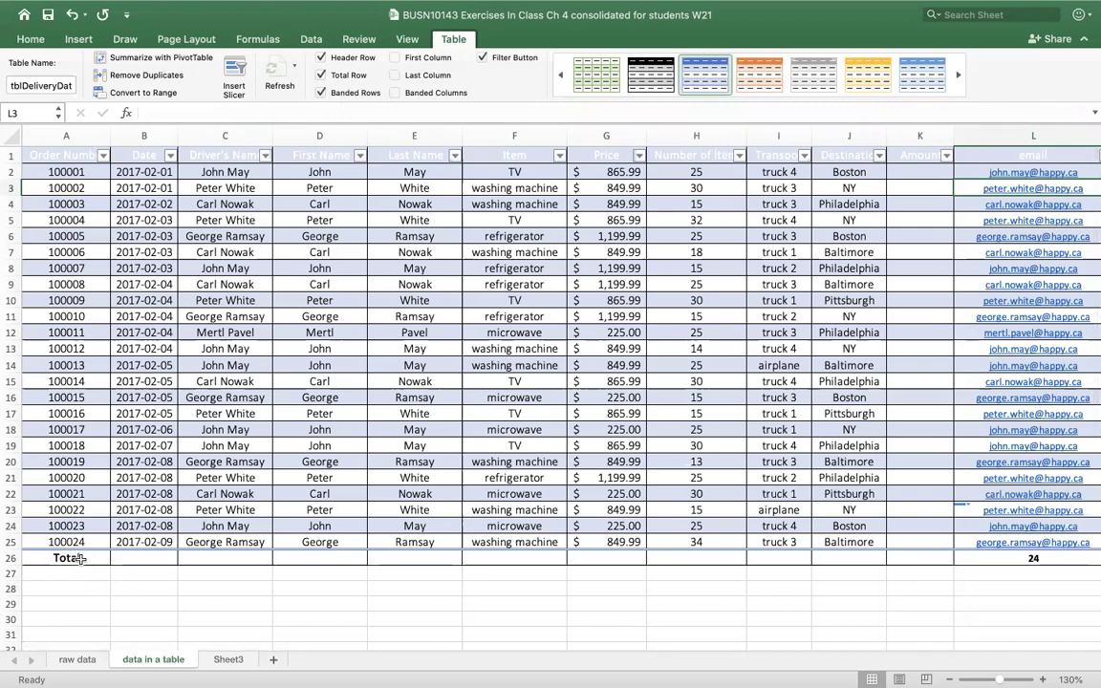
click(411, 560)
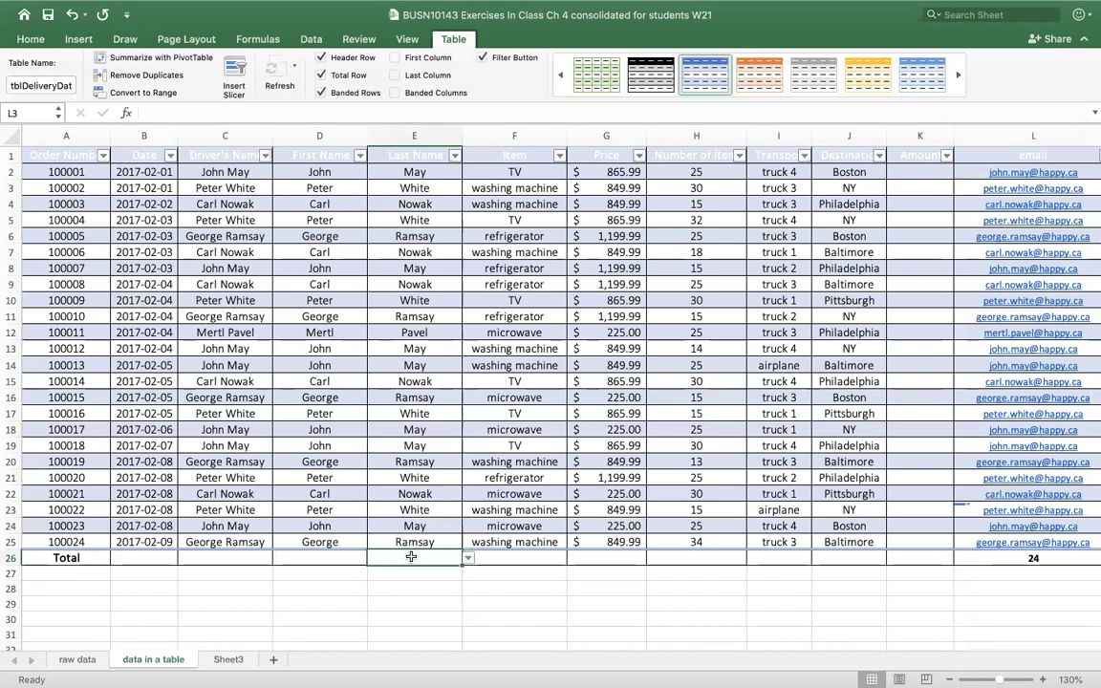
click(470, 564)
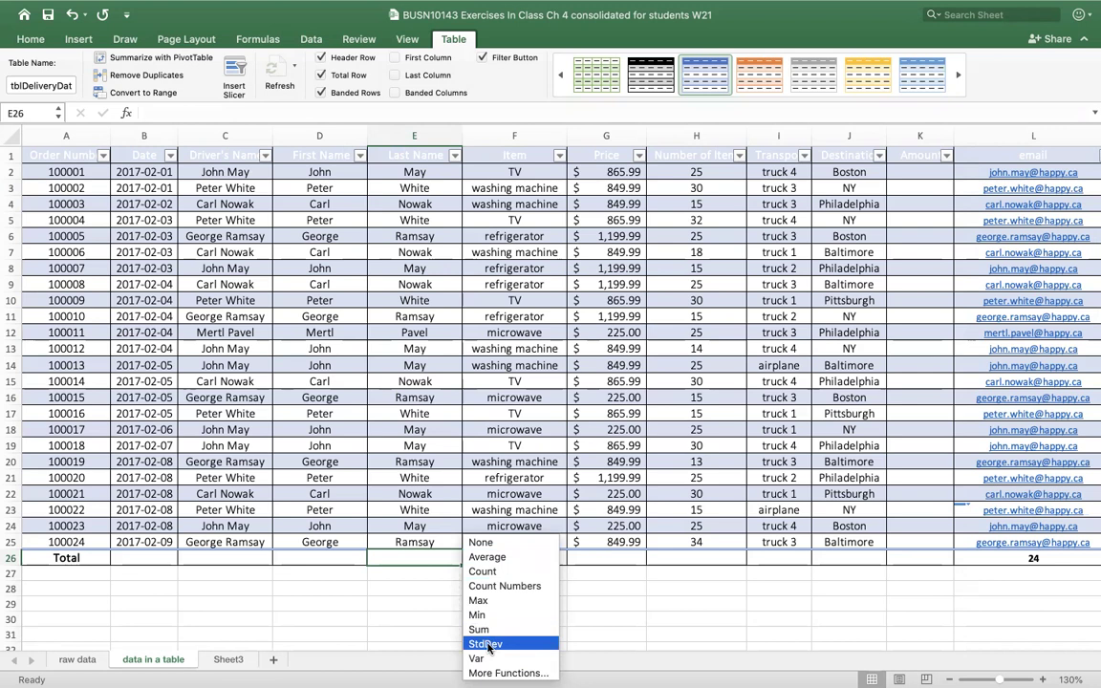
click(483, 572)
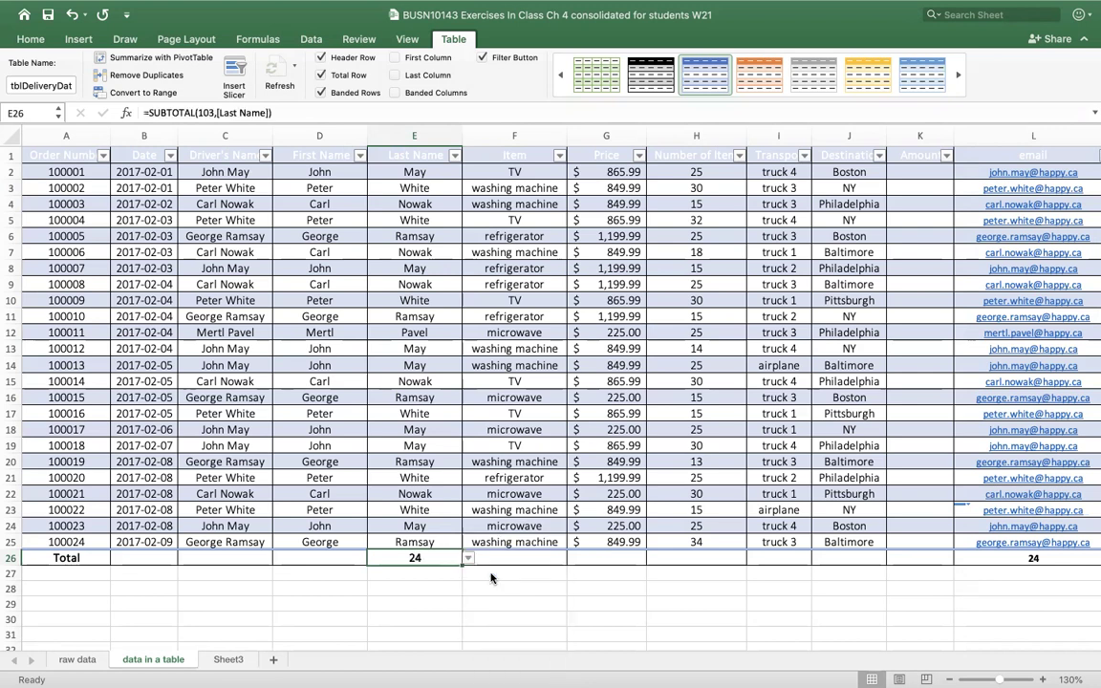
- Set the Price total to Average and the Number of Items total to Sum
click(642, 559)
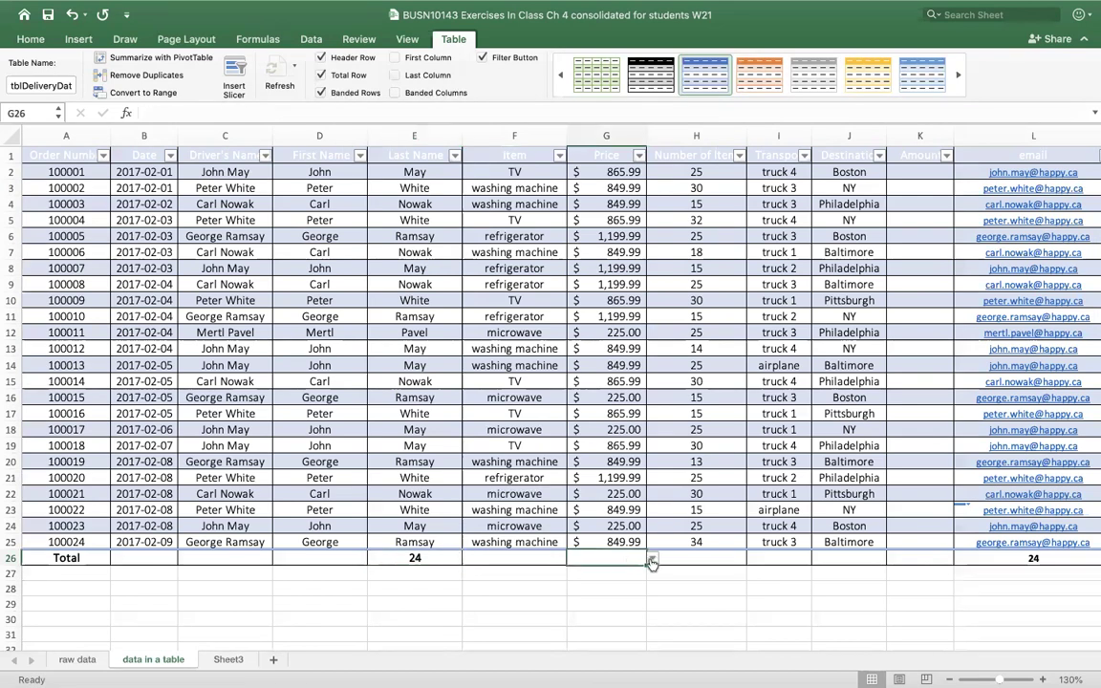
click(651, 561)
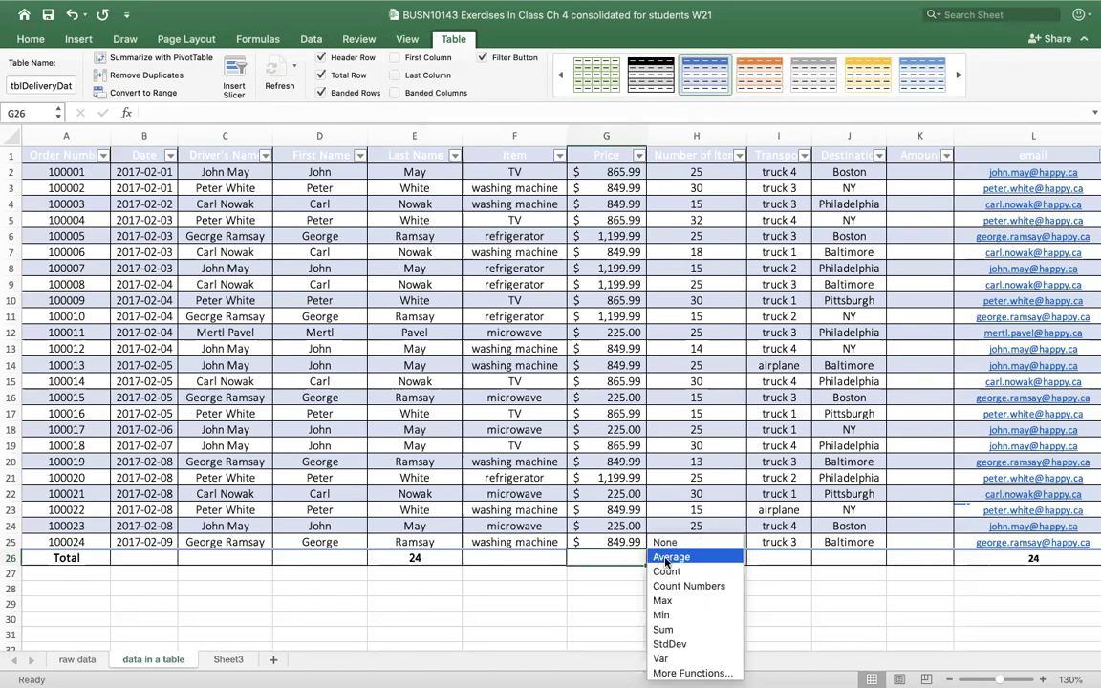
click(668, 557)
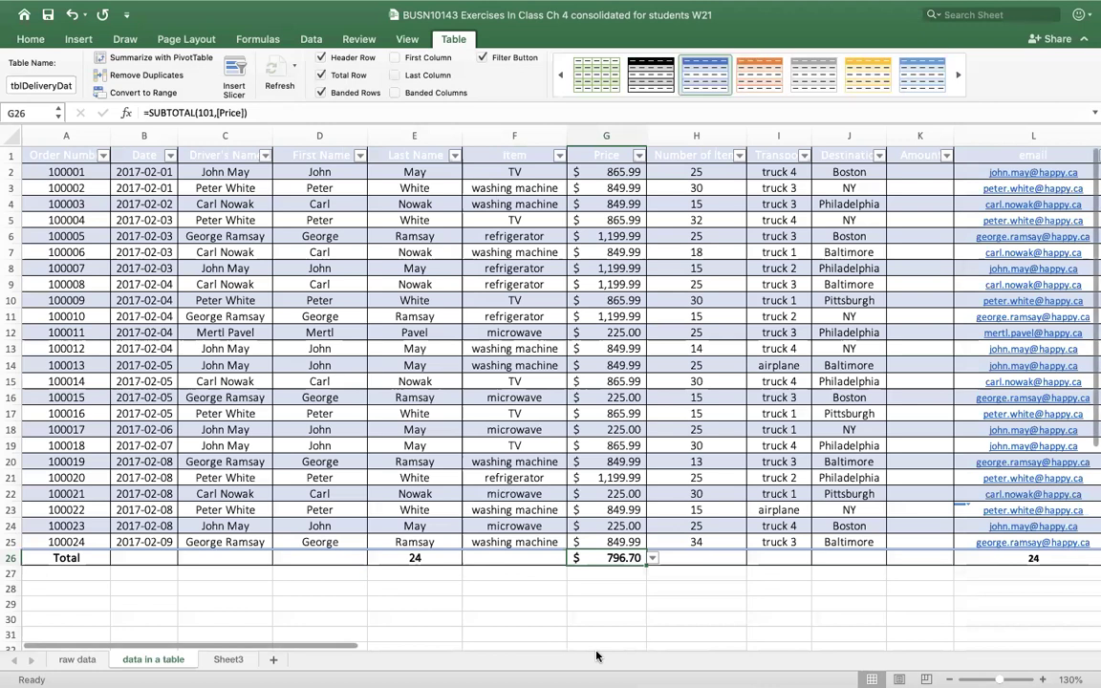
click(736, 559)
click(751, 559)
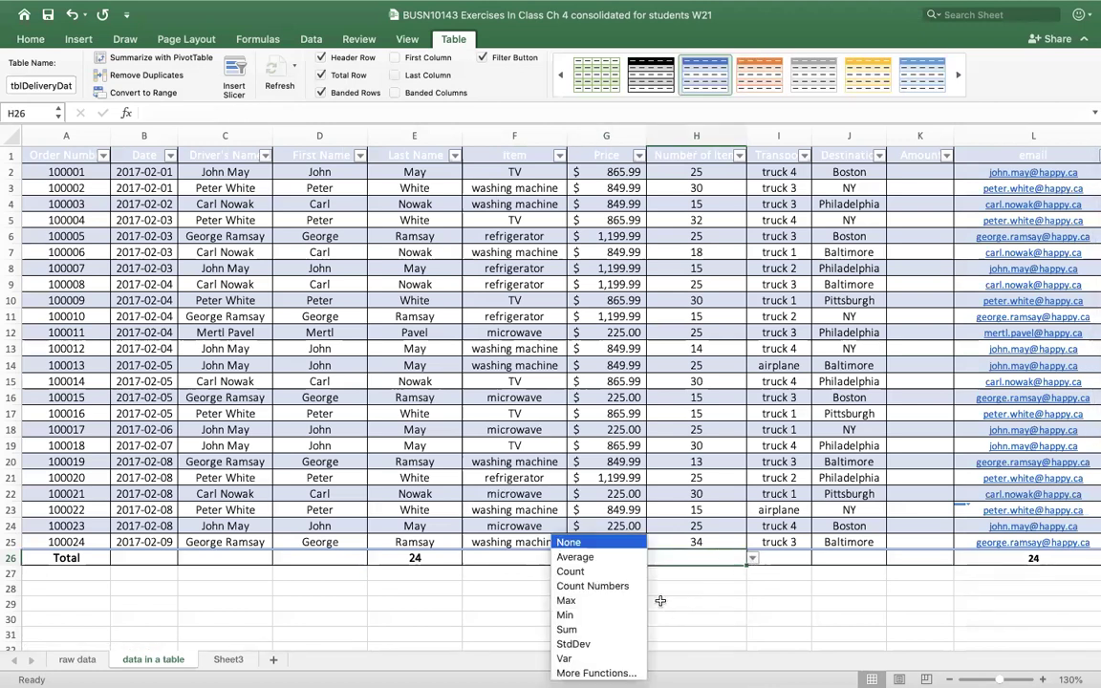
click(588, 630)
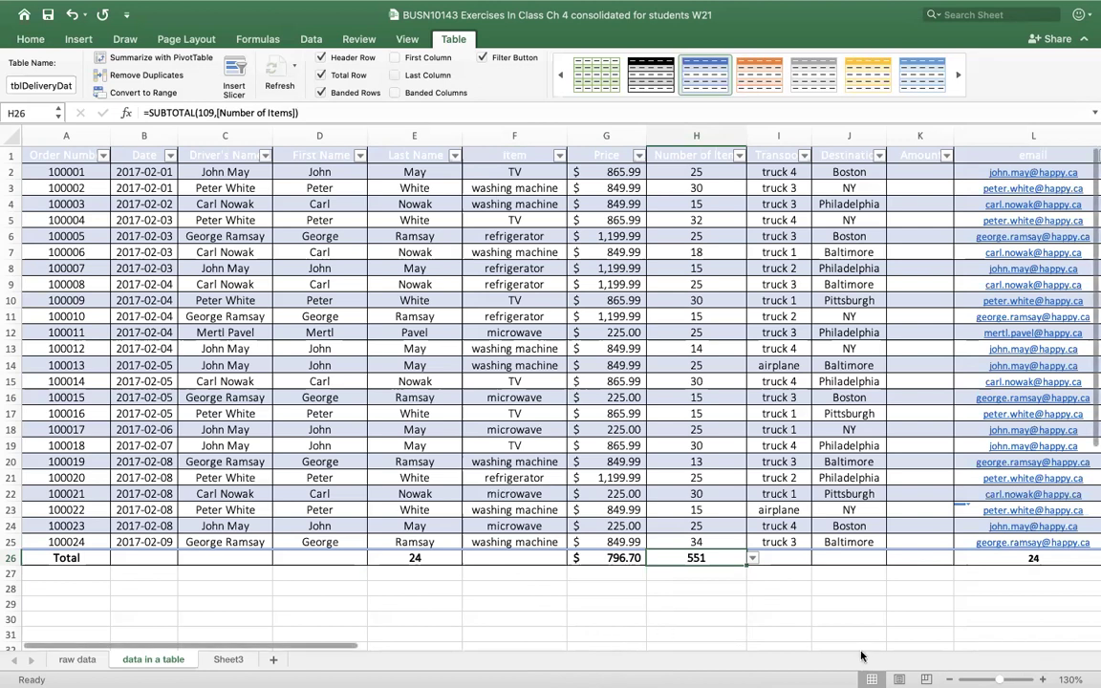
- Set the email column's total to Count
scroll(325, 583, right, 1)
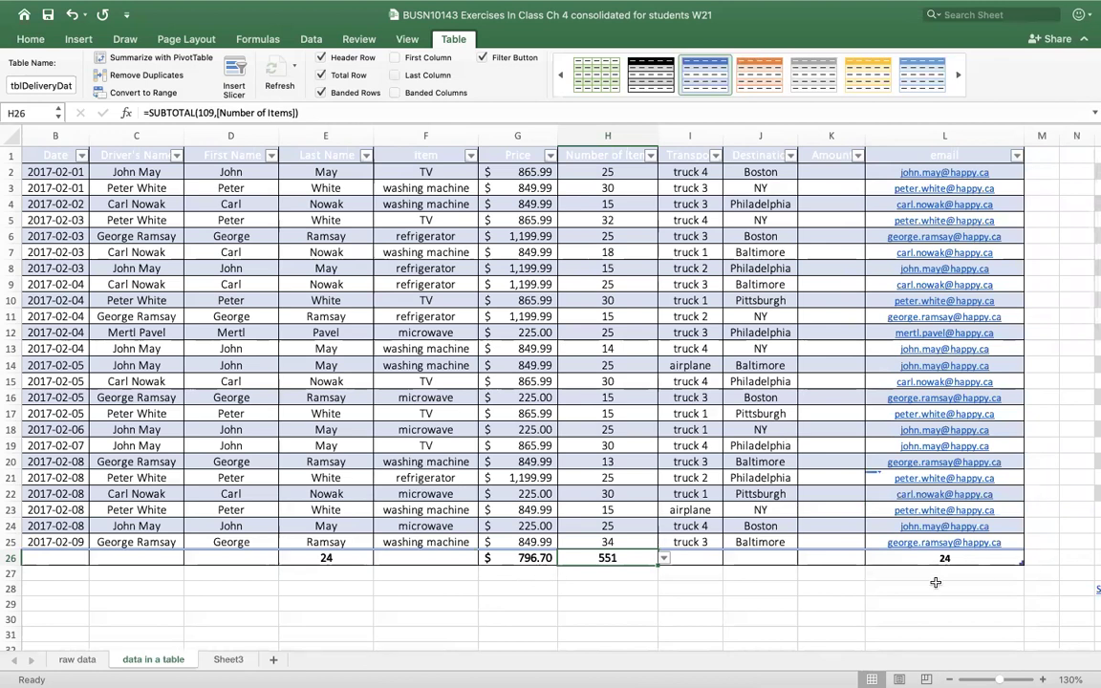
click(993, 560)
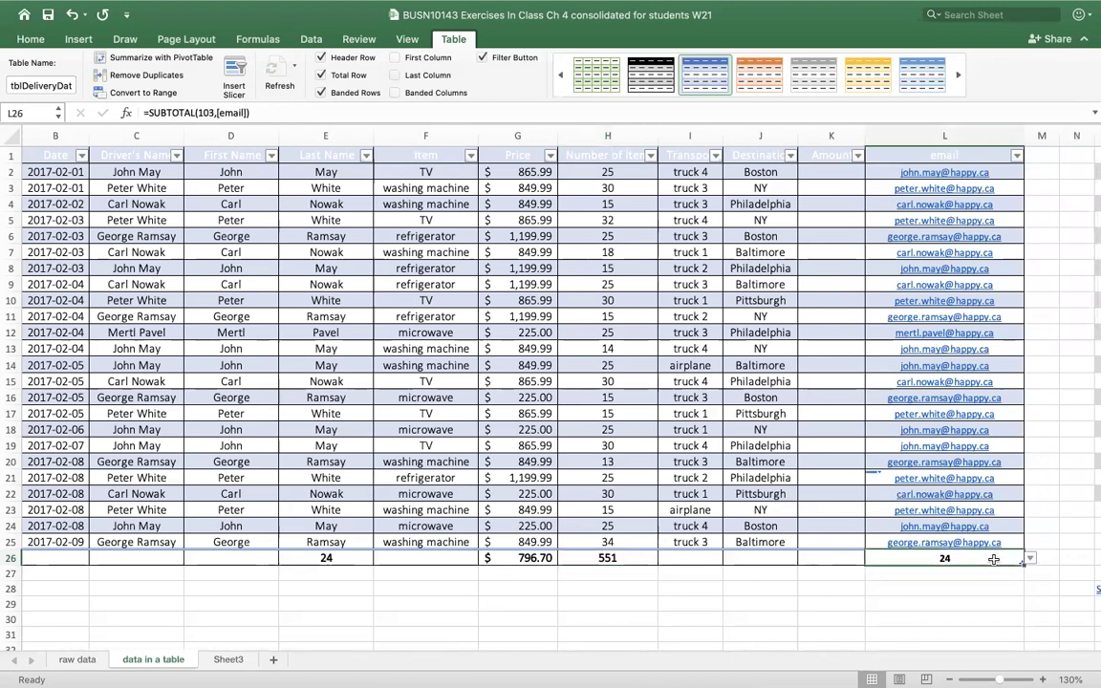
click(1028, 560)
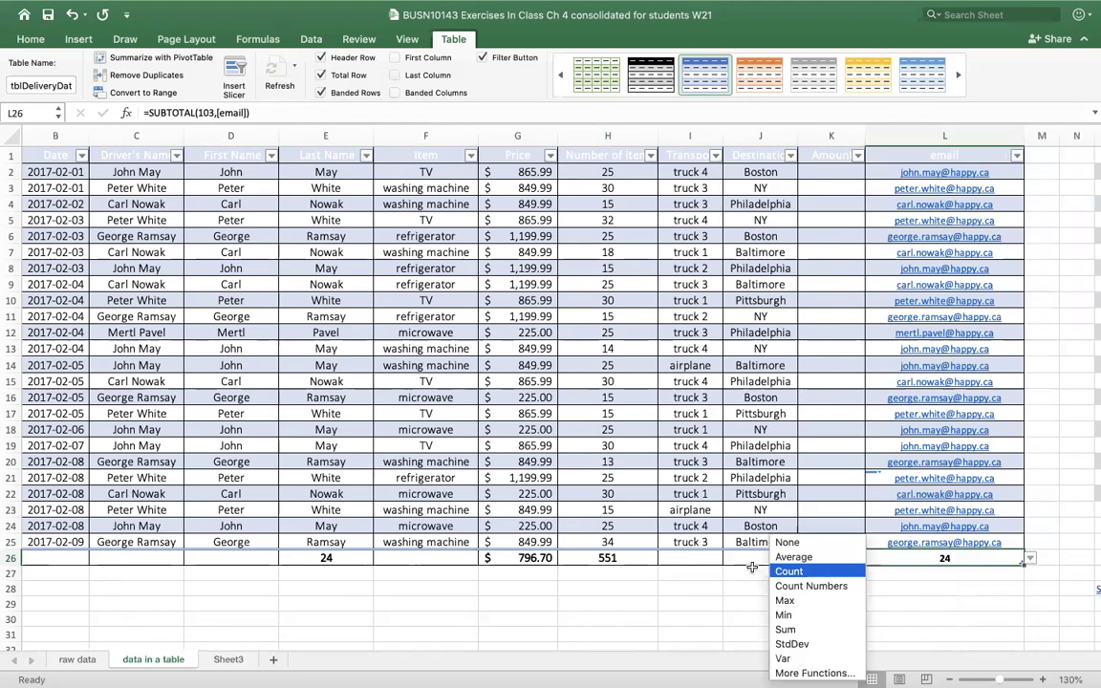
click(806, 543)
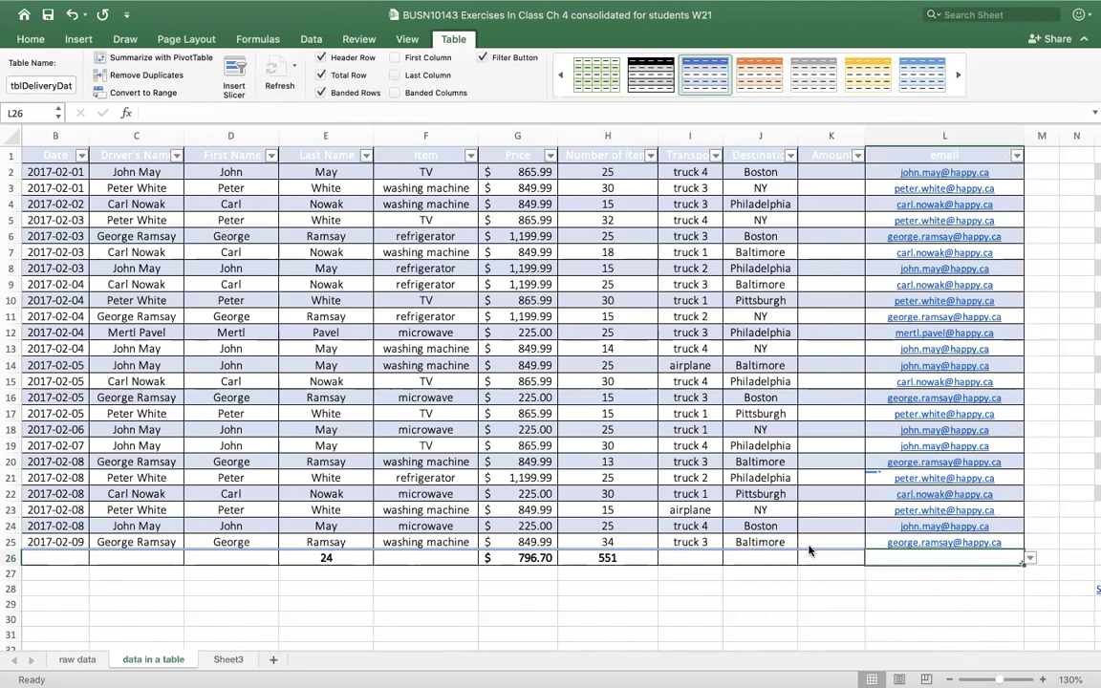
click(1028, 557)
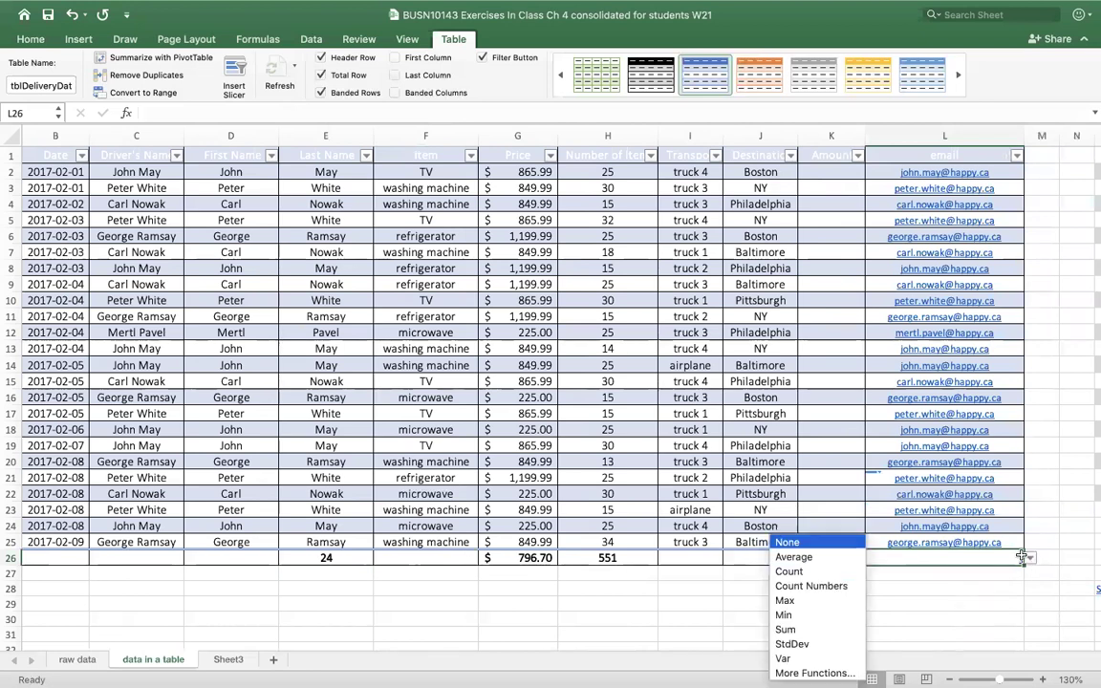
click(790, 572)
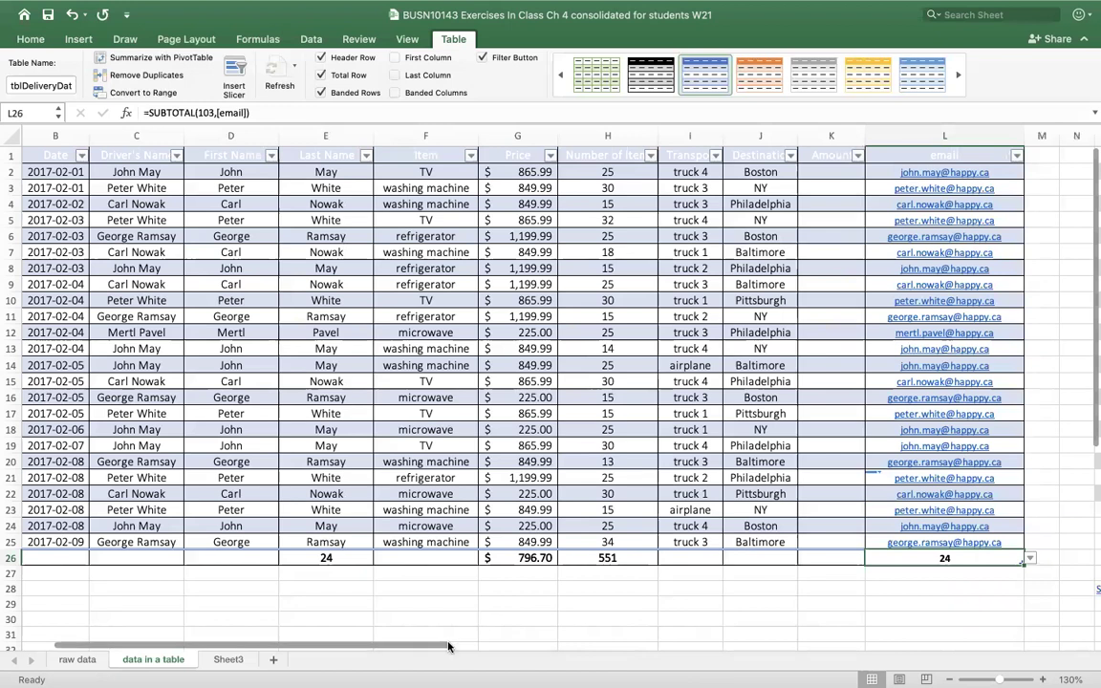
drag(417, 650, 382, 650)
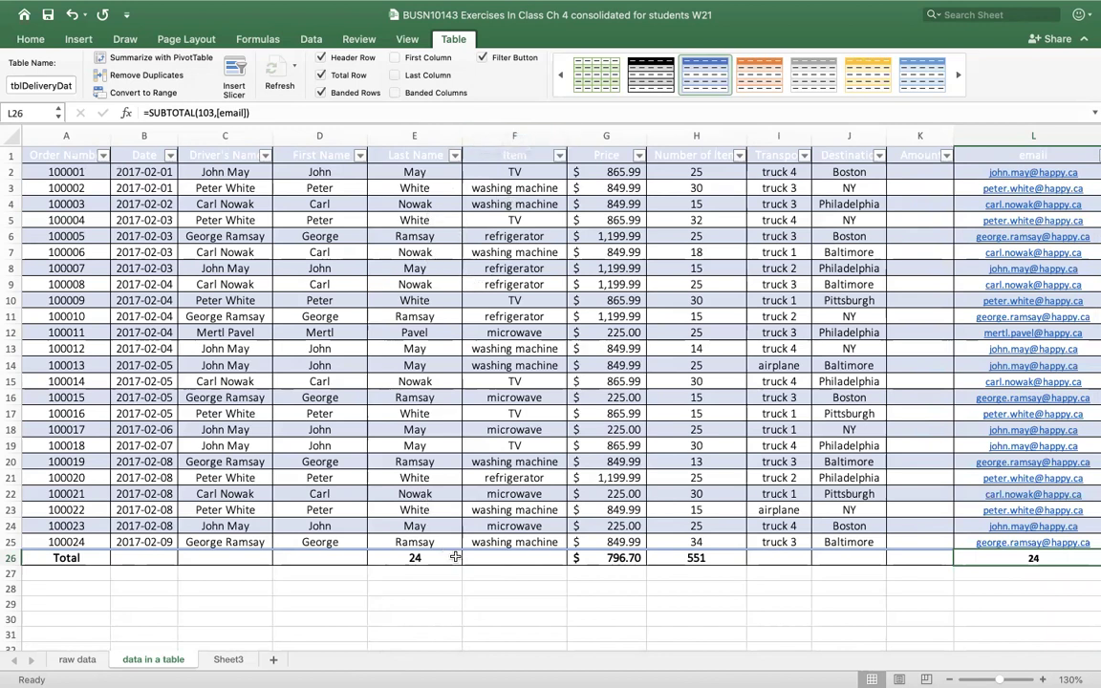
drag(447, 542, 427, 169)
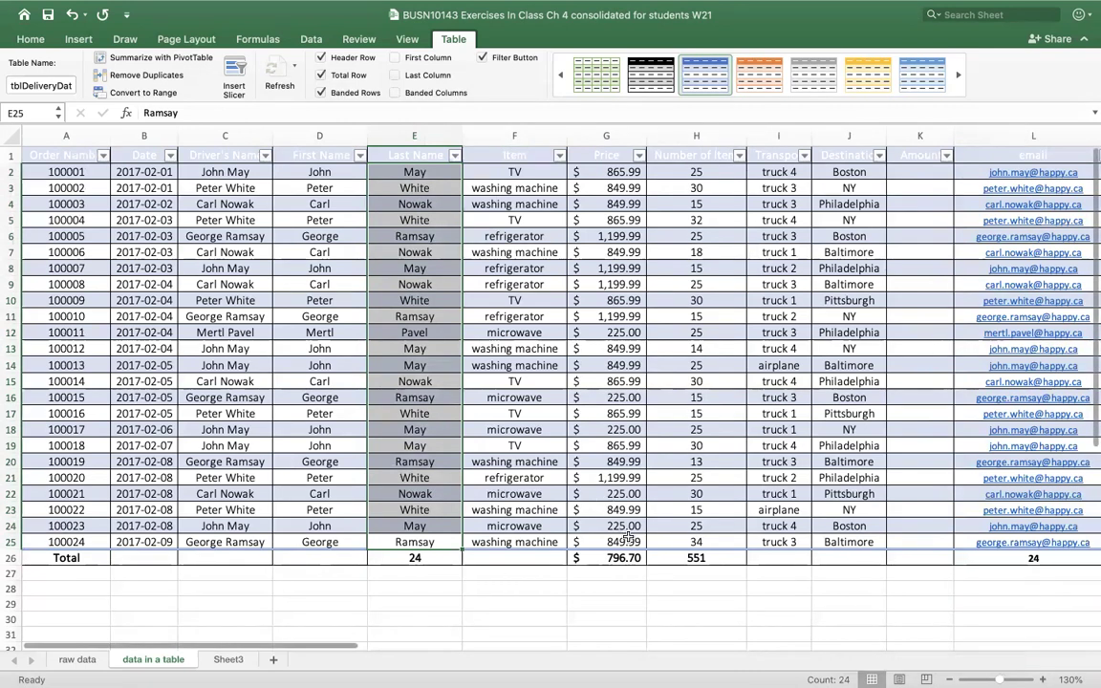
drag(612, 542, 545, 159)
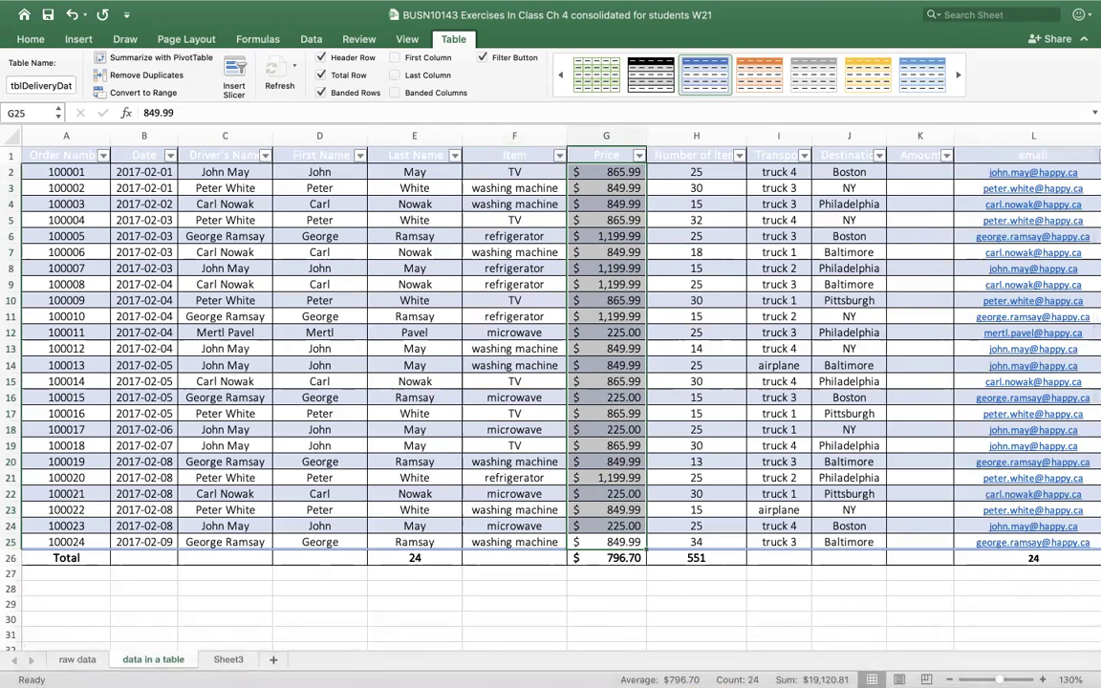
click(633, 617)
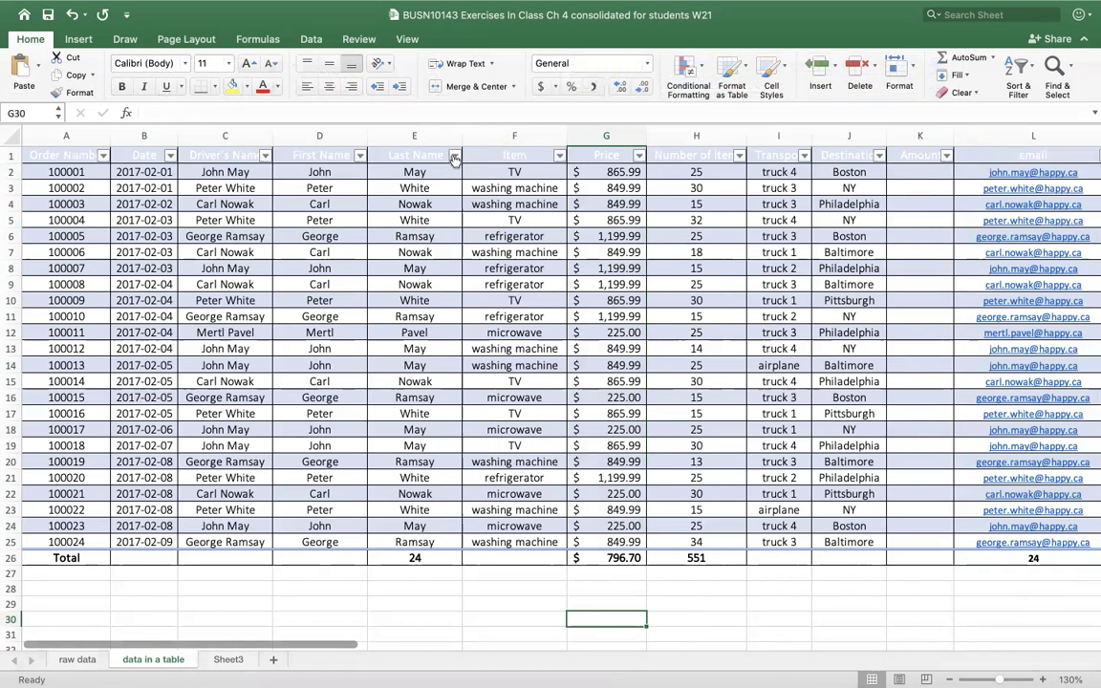
- Filter Last Name to a single driver, showing 7 of 24 orders with recalculated totals
click(455, 158)
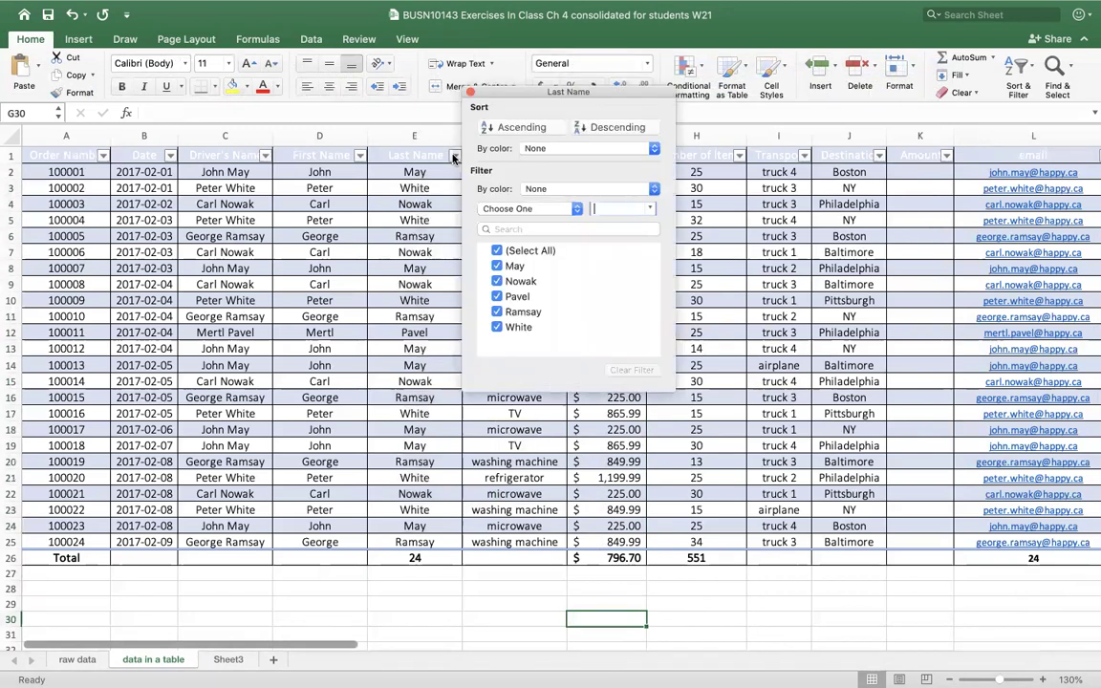
click(496, 251)
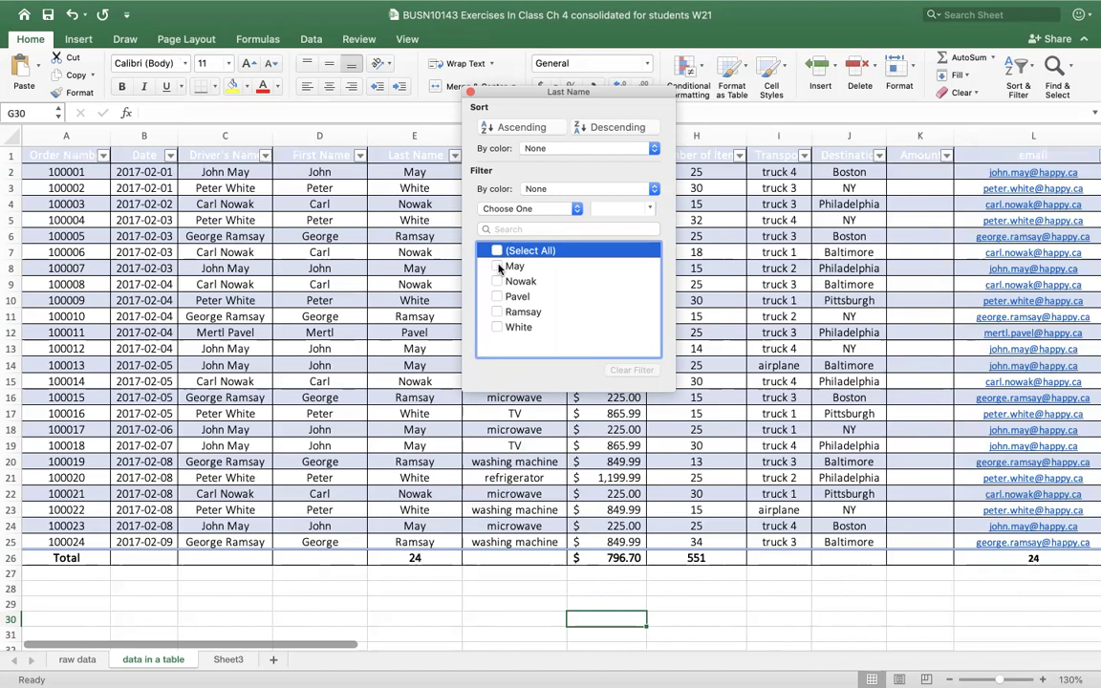
drag(526, 92, 778, 160)
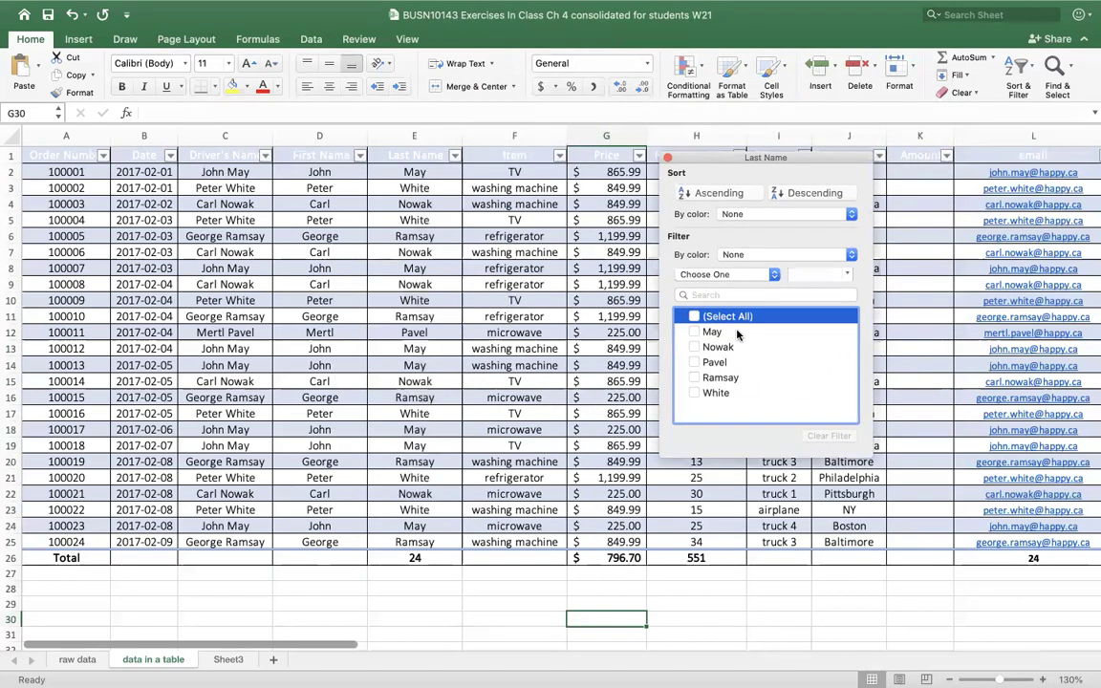
click(694, 332)
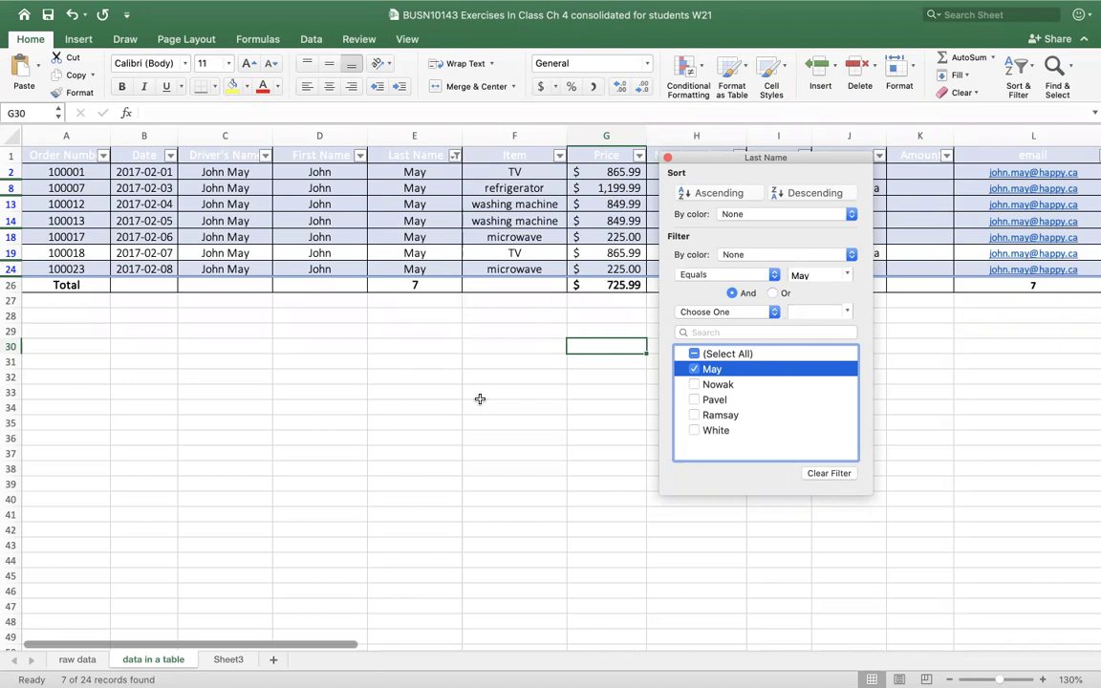
click(667, 158)
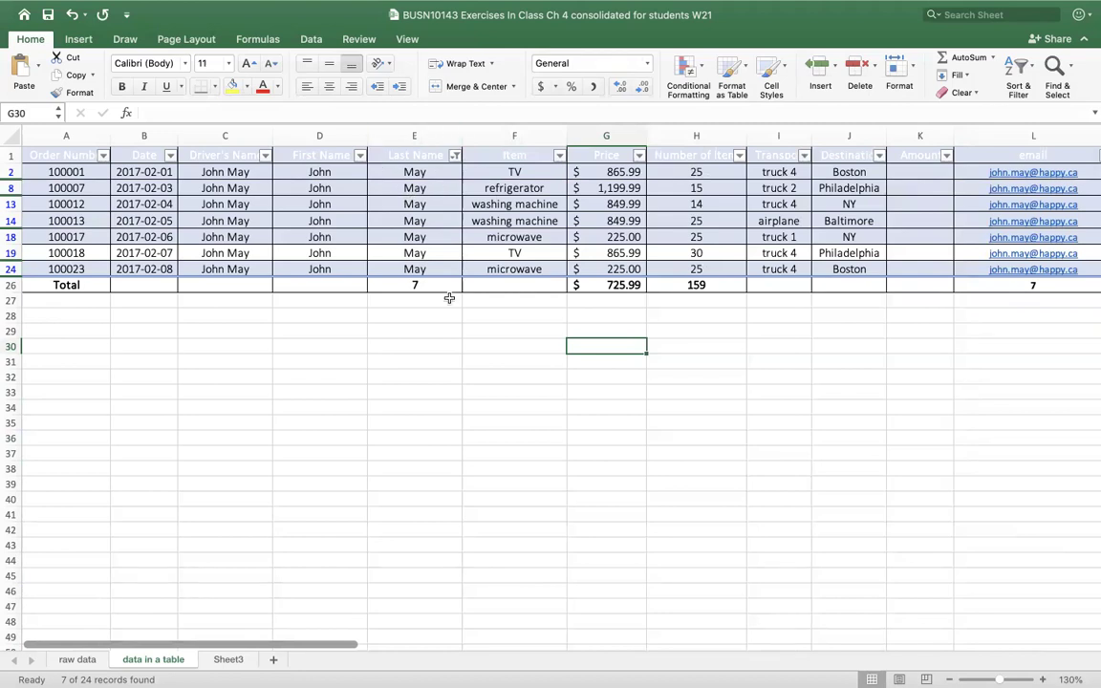
- Set the Item total in row 26 to Count, showing 7
click(559, 156)
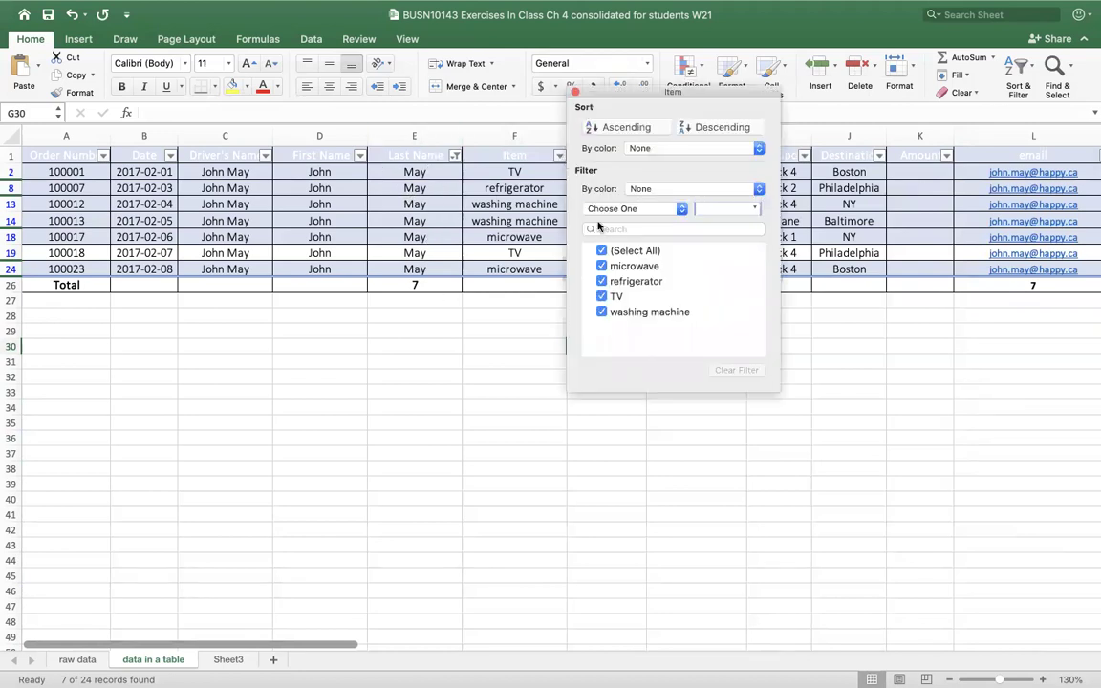
click(602, 250)
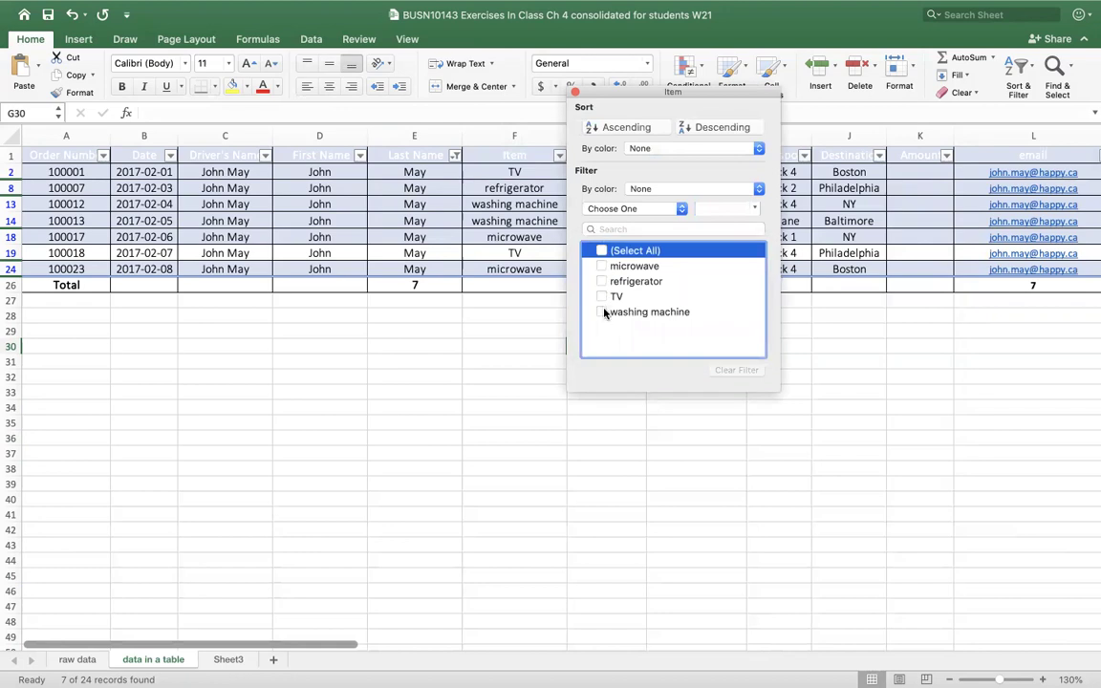
click(525, 401)
click(541, 286)
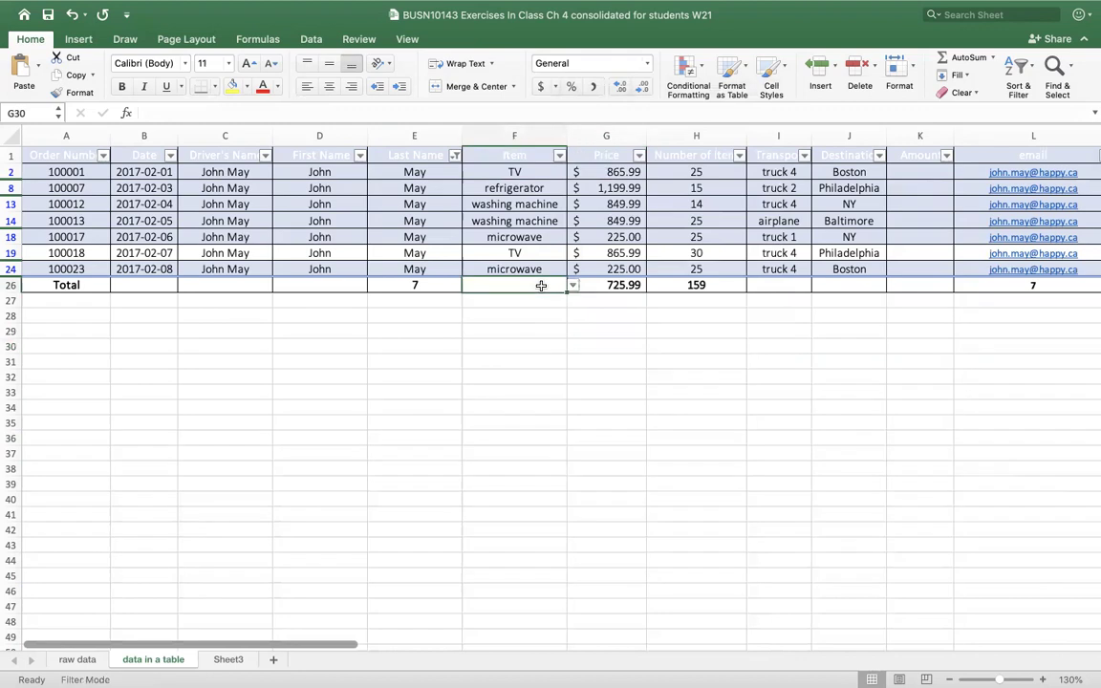
click(573, 286)
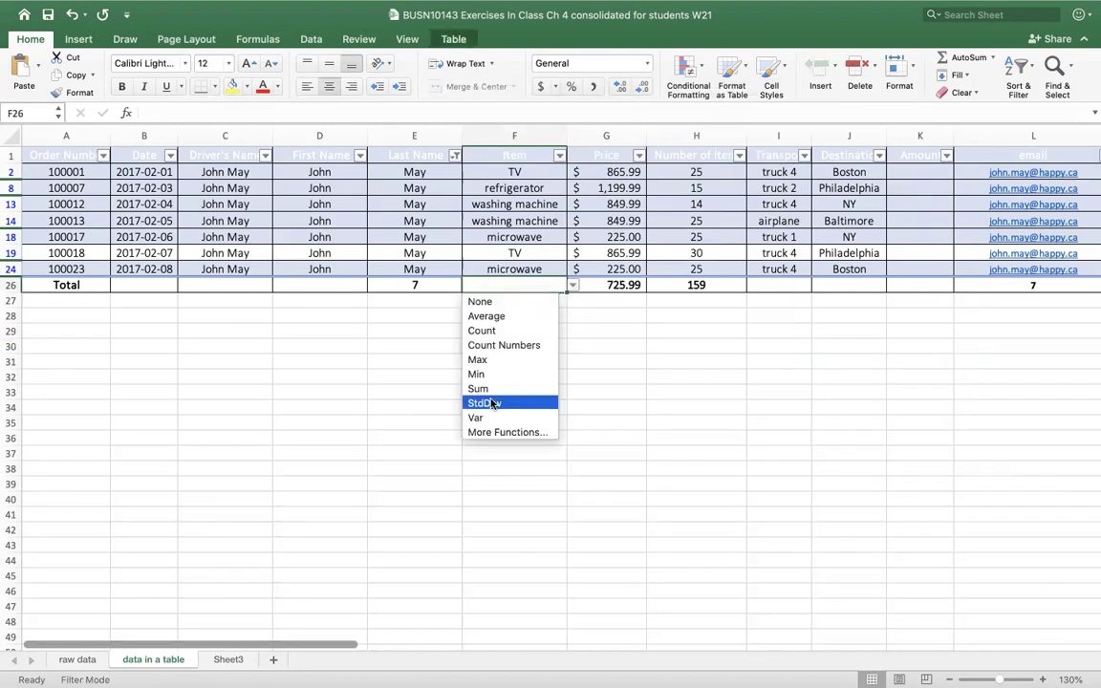
click(486, 331)
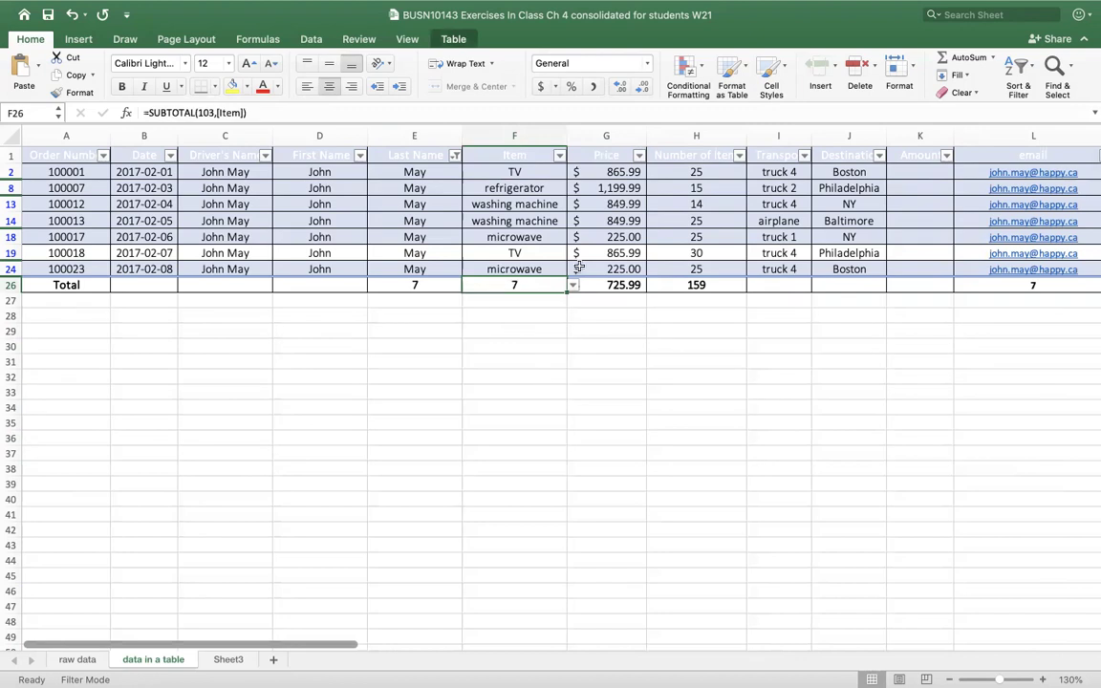
- Briefly filter Item to washing machine, then restore all items
click(559, 155)
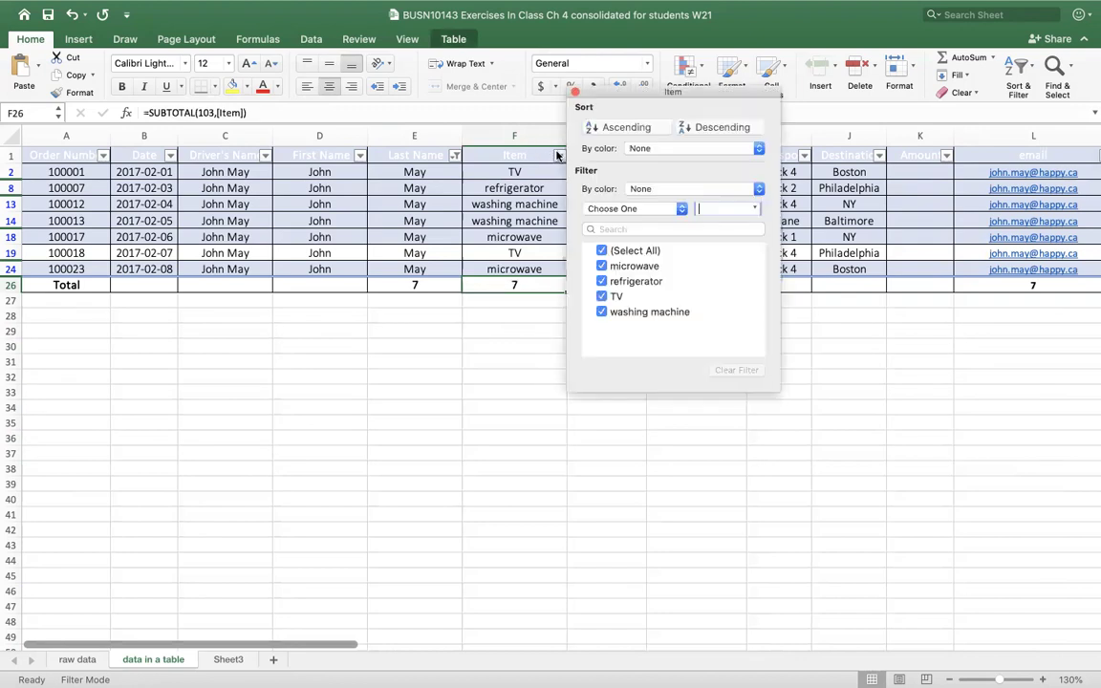
click(600, 250)
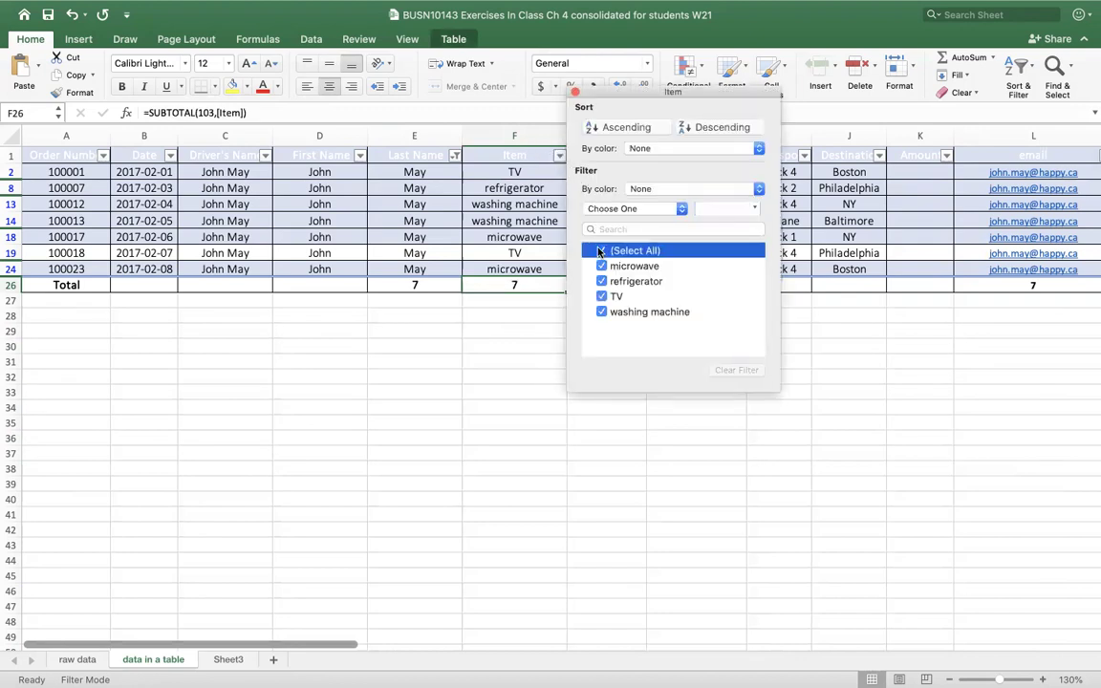
click(602, 312)
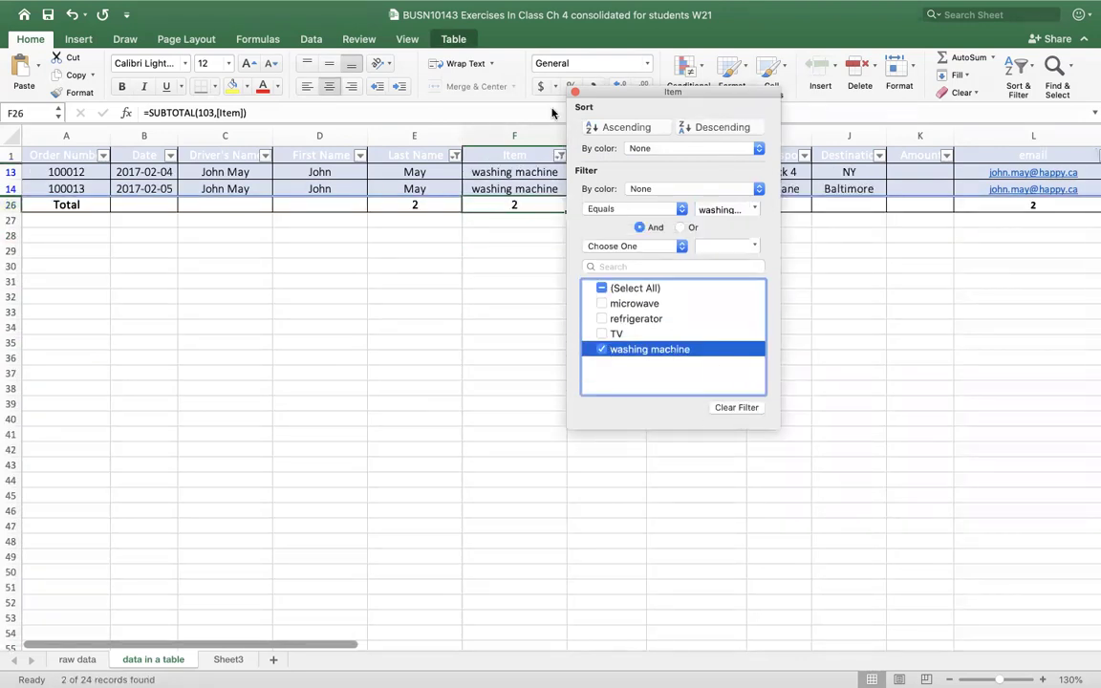
click(575, 93)
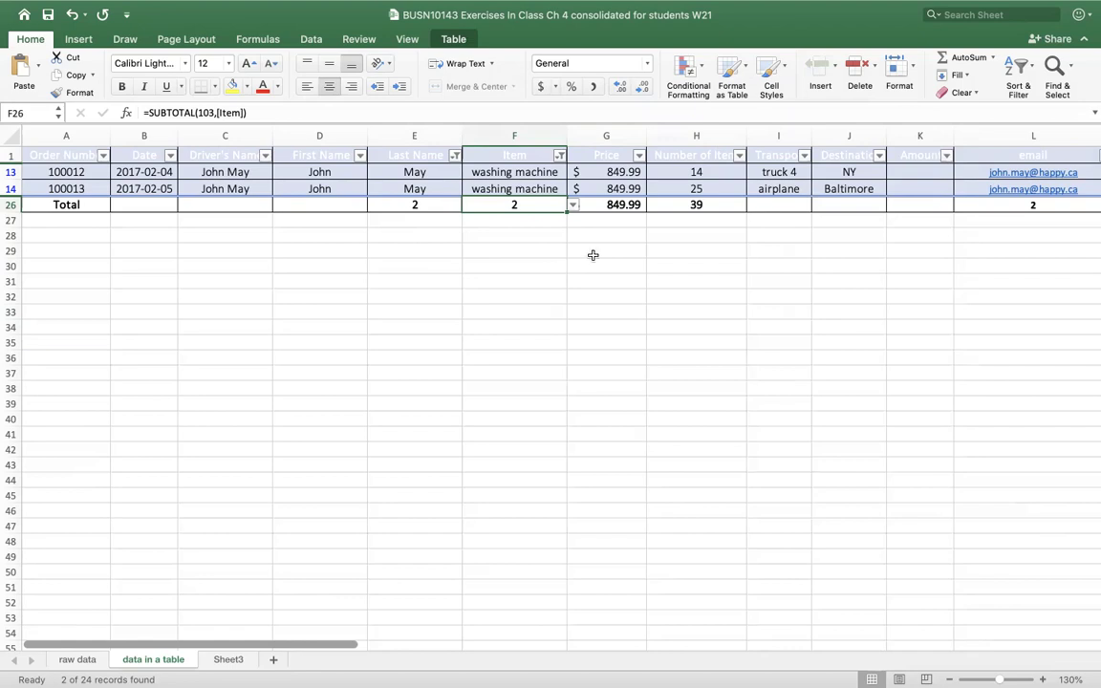
click(560, 155)
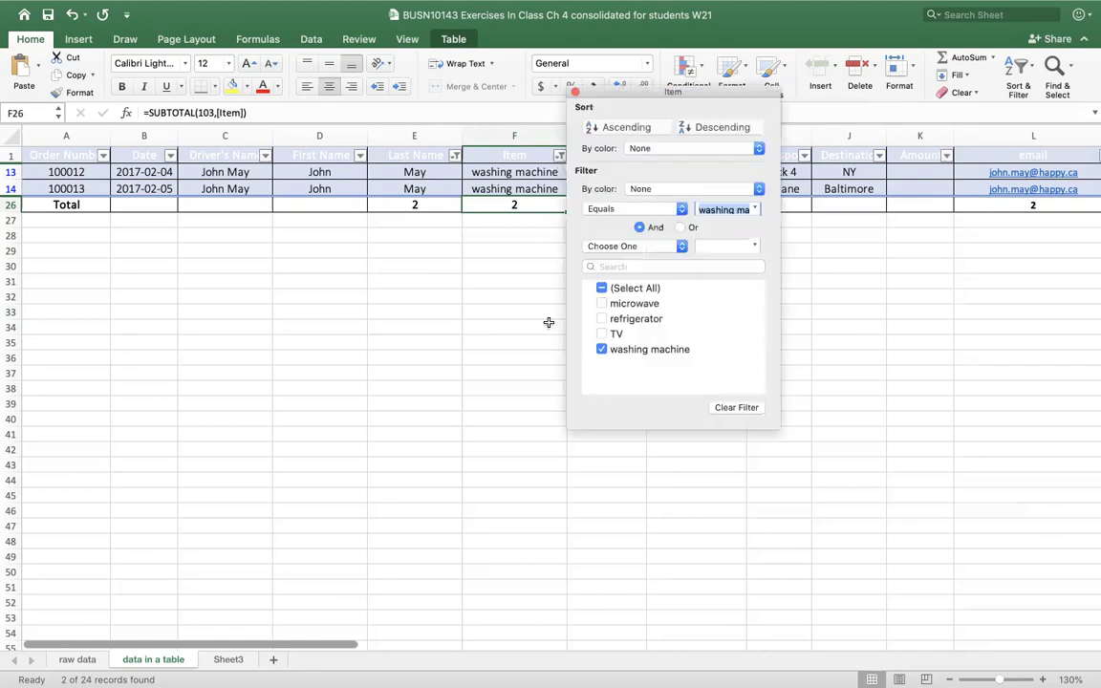
click(602, 250)
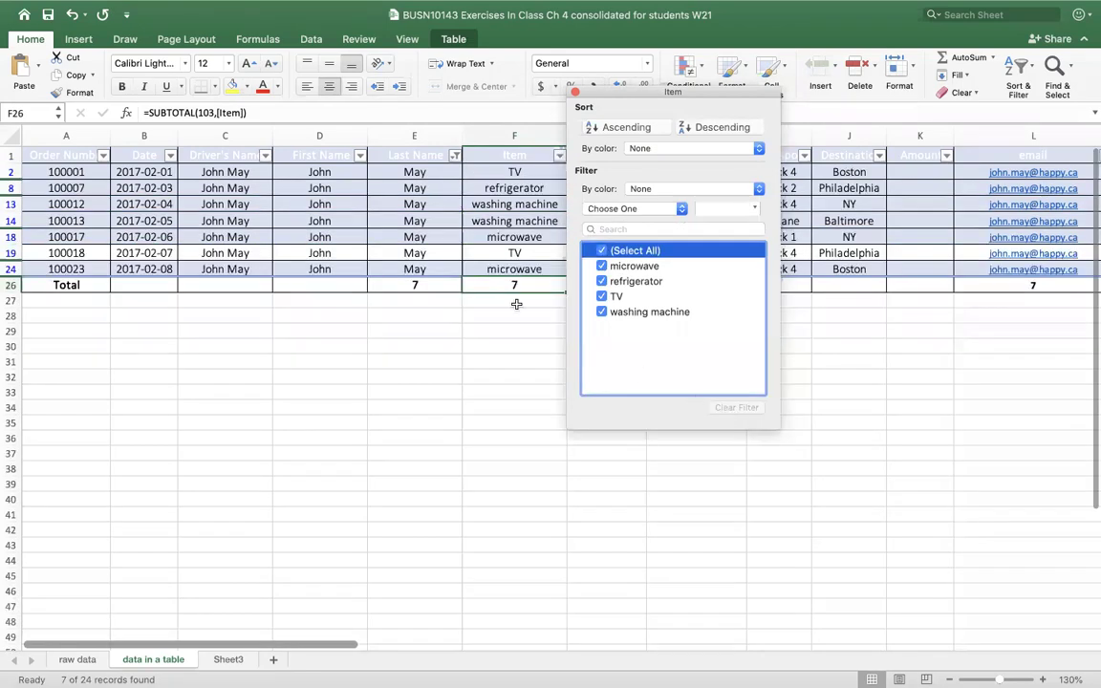
click(507, 345)
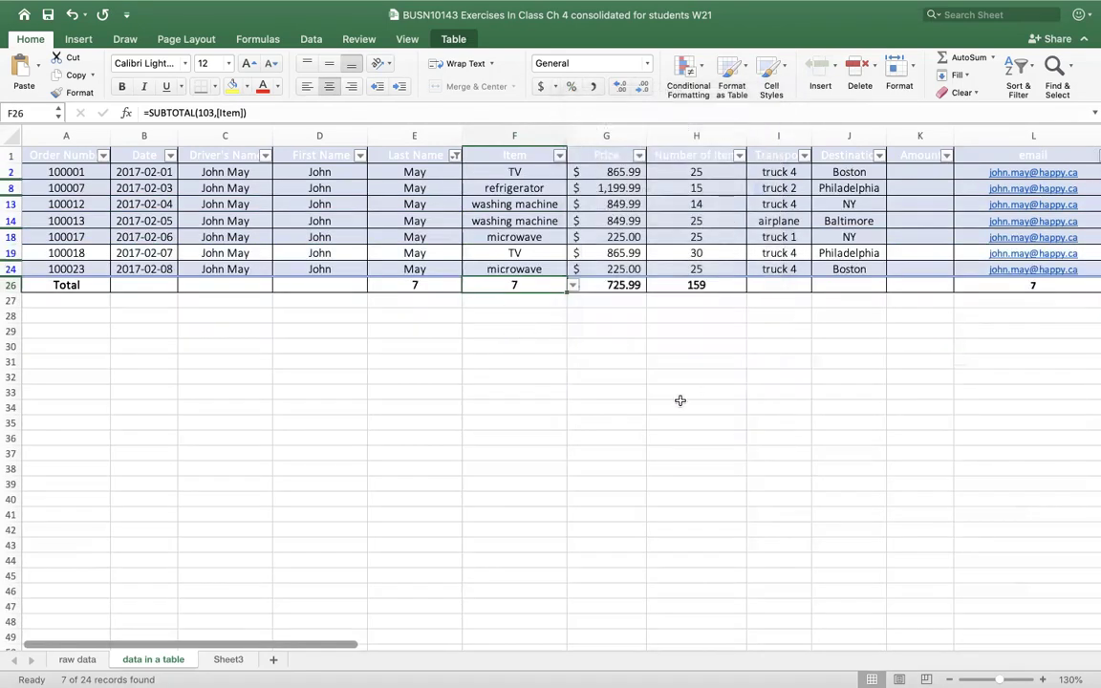
- Review the Price total's function list without changing it, then select an empty cell
click(626, 285)
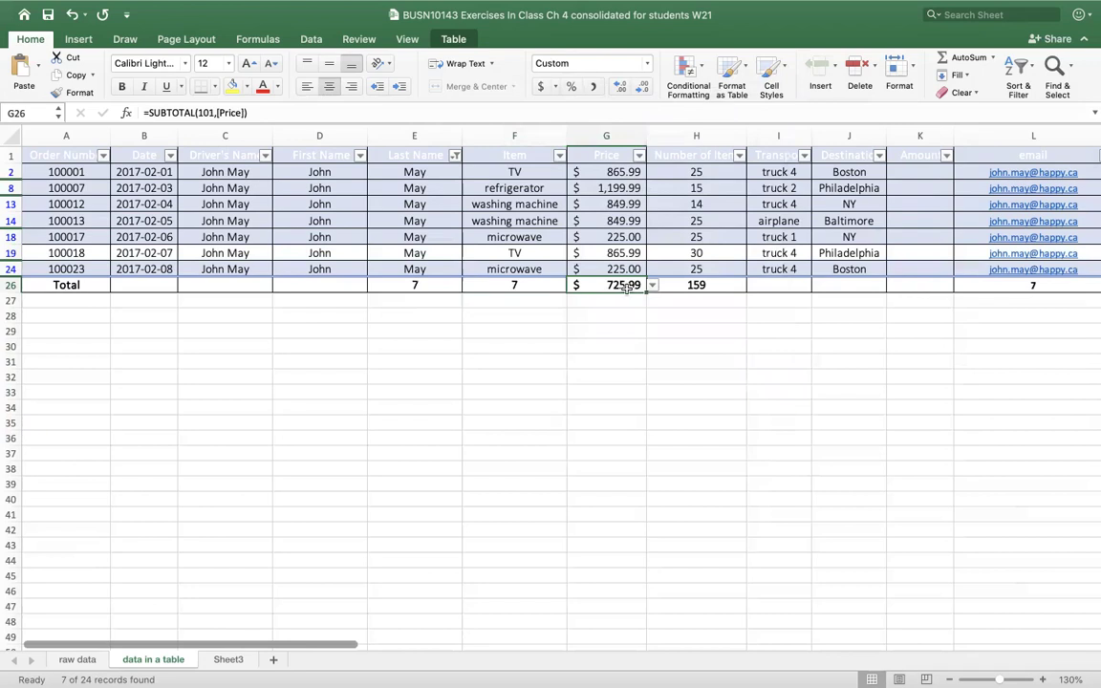
click(652, 286)
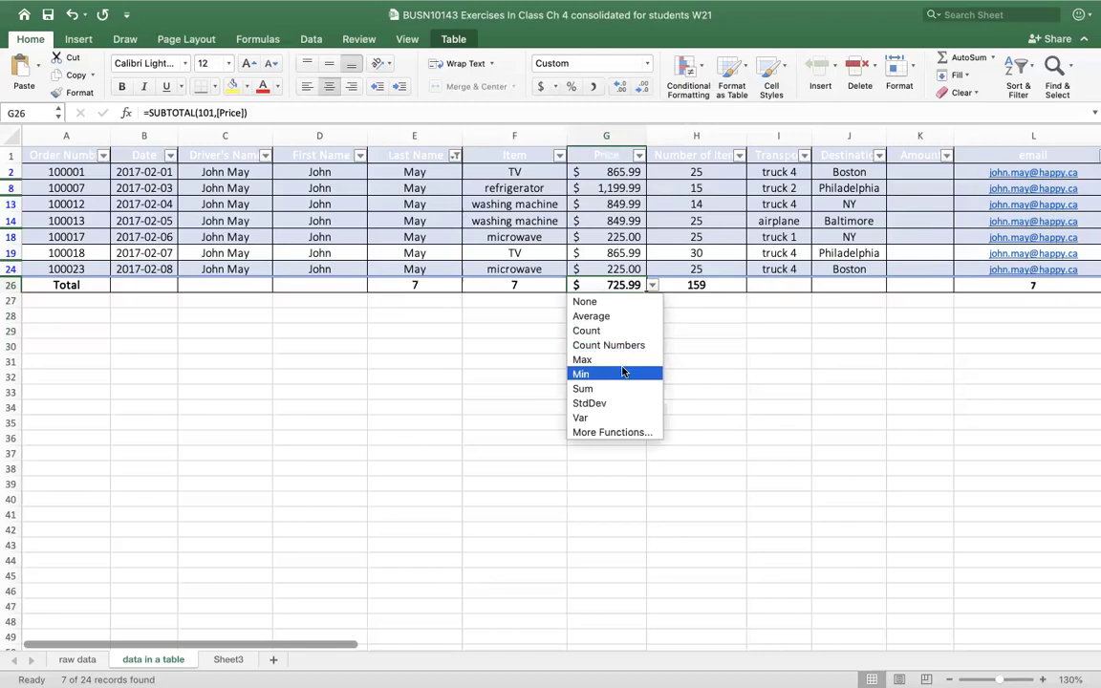
click(692, 367)
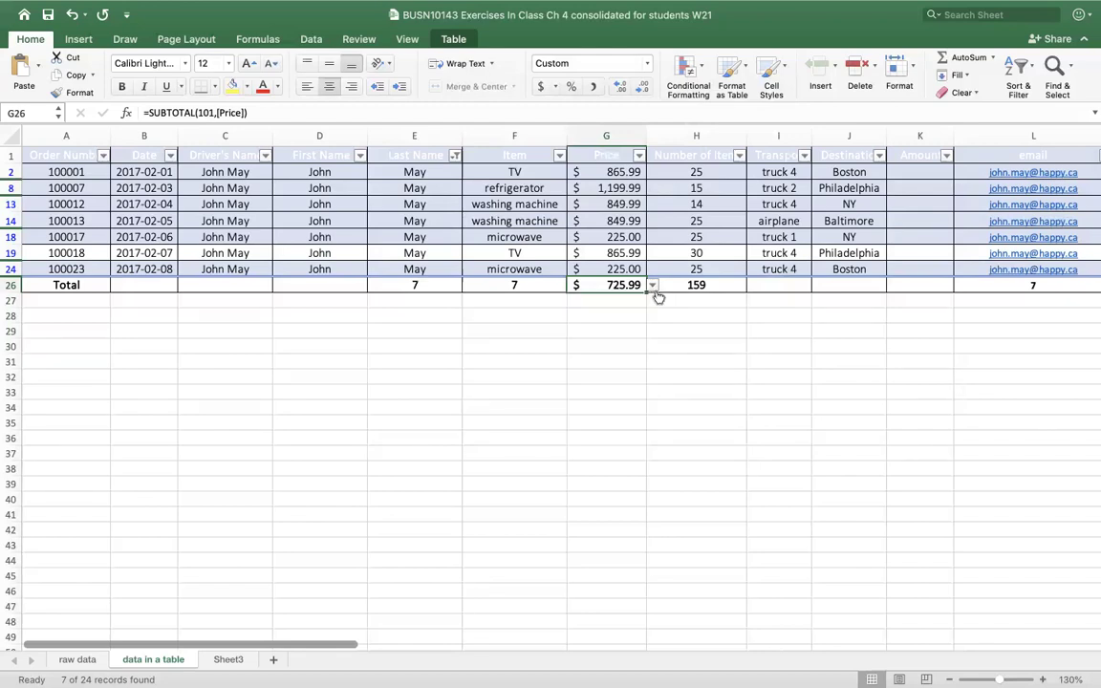
click(679, 318)
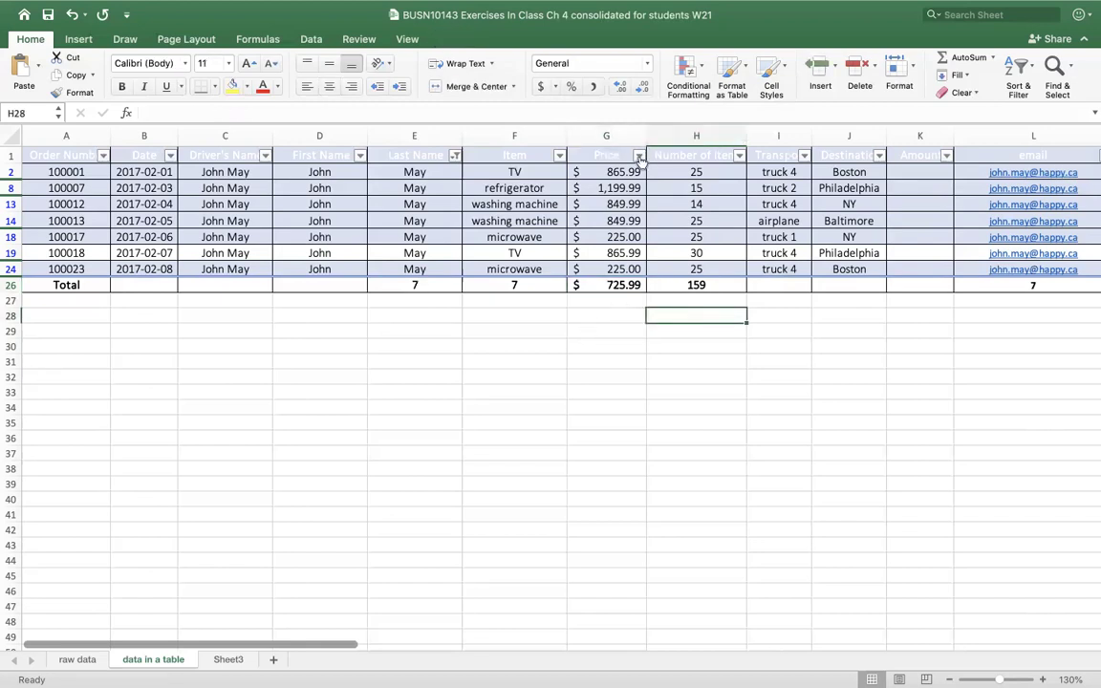
click(638, 156)
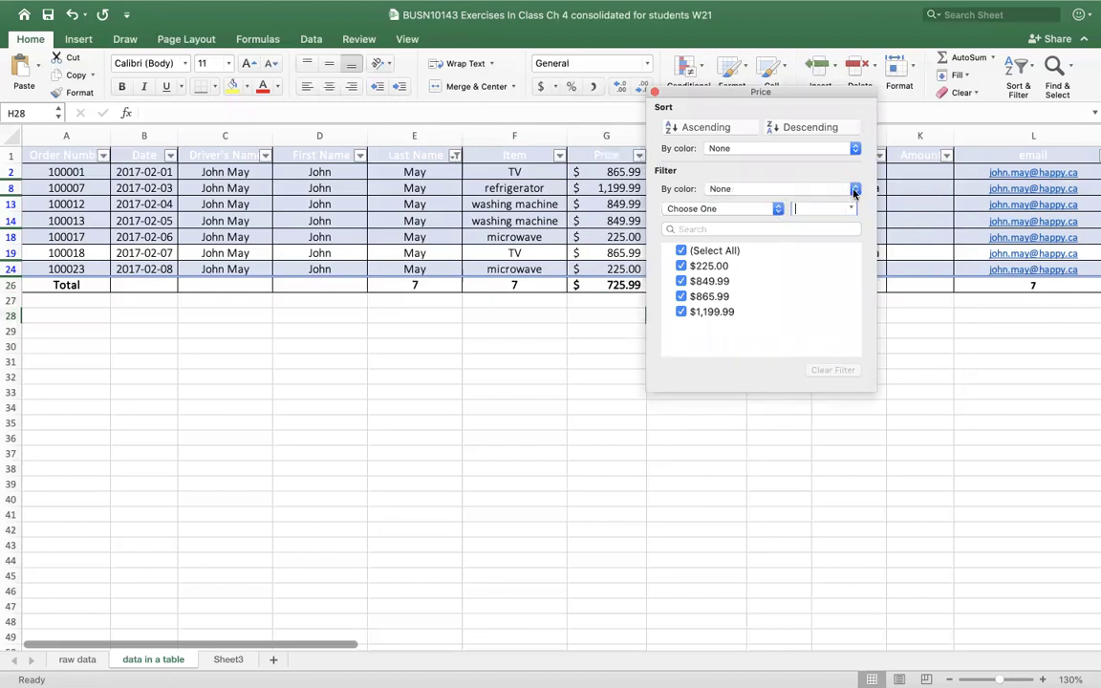
click(776, 210)
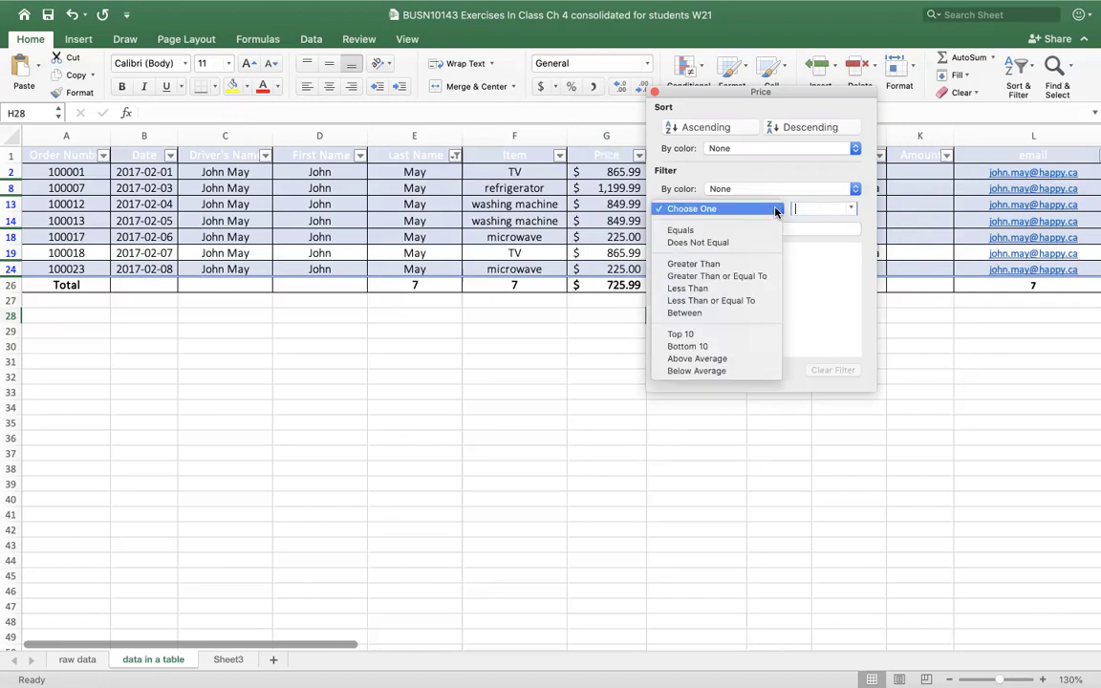
click(745, 277)
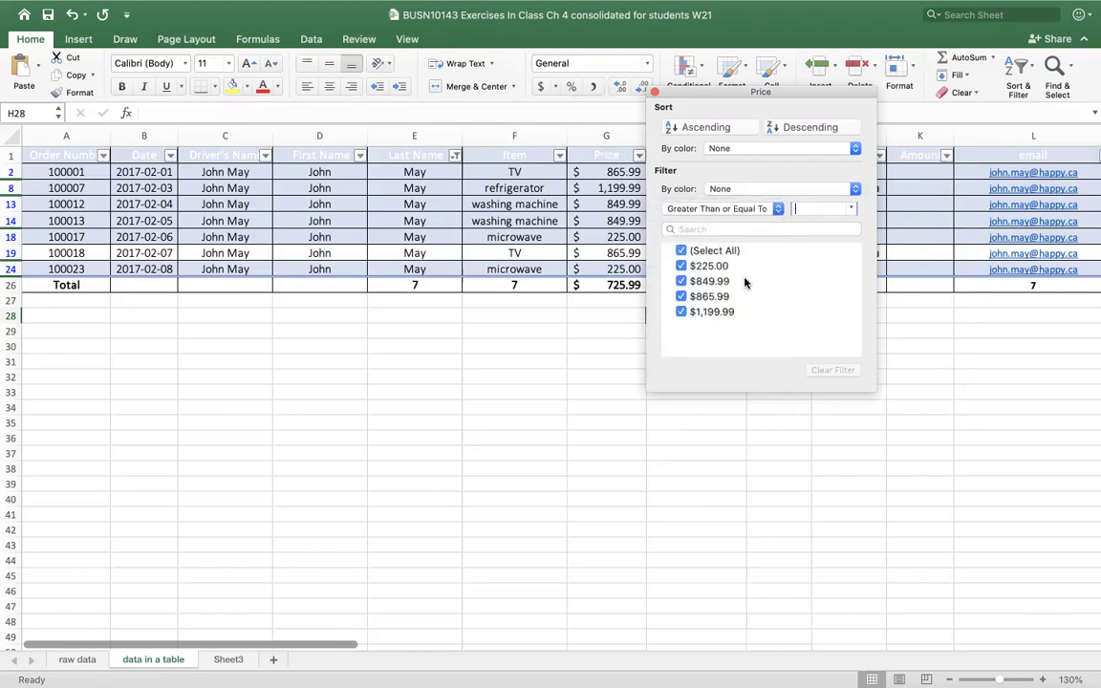
text(850)
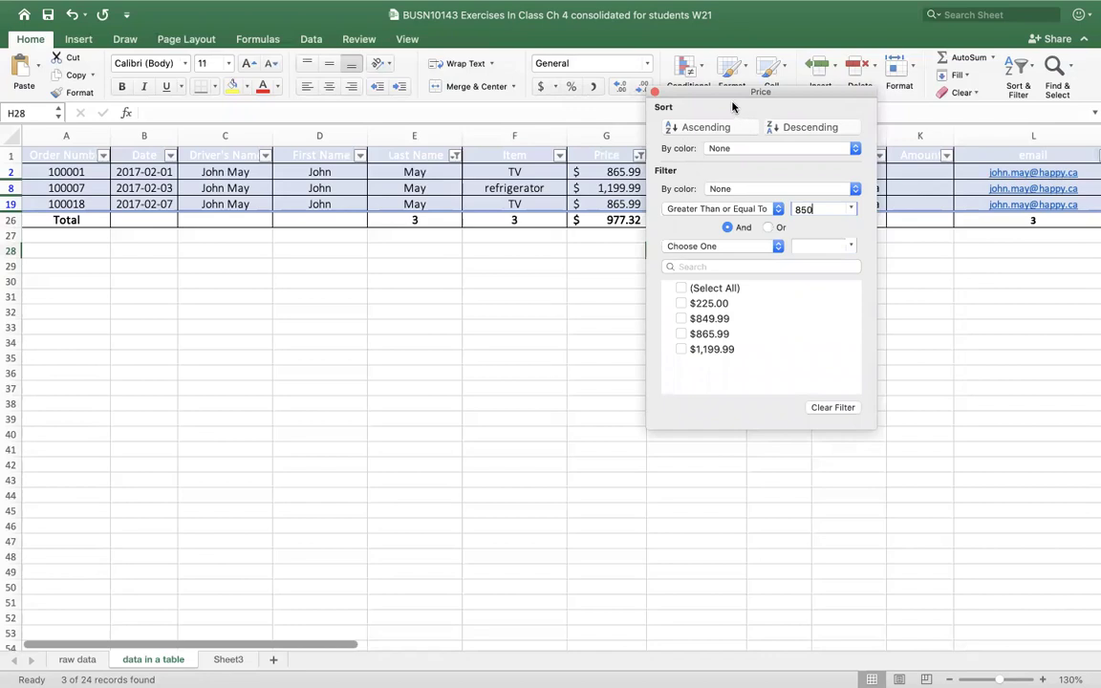
drag(699, 96, 710, 105)
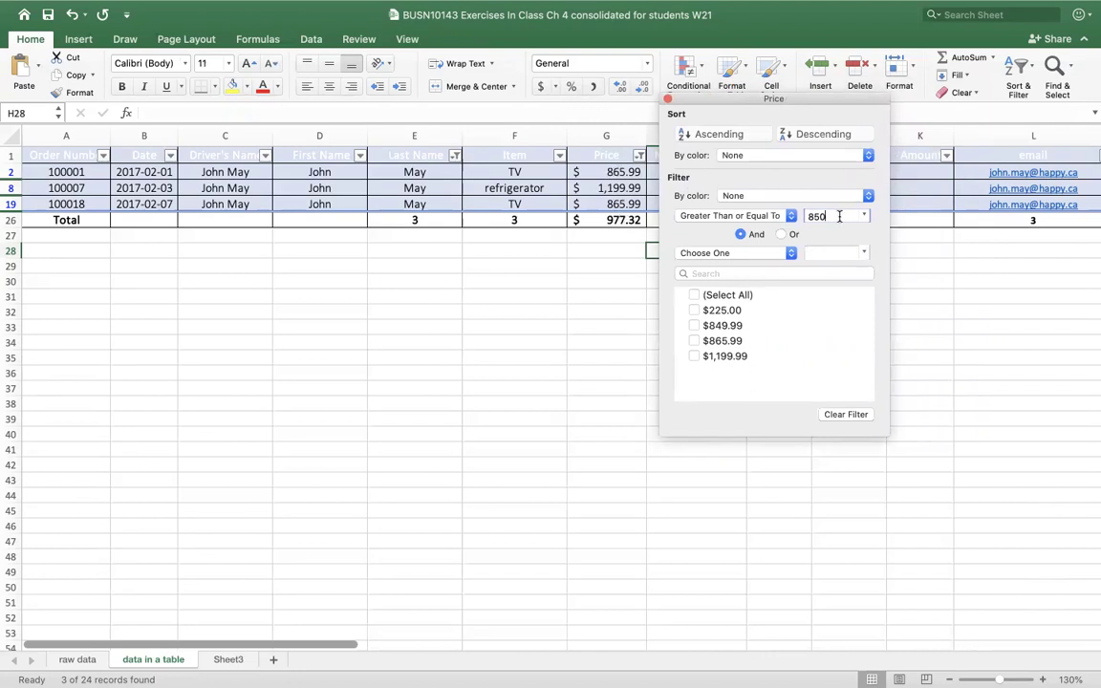
drag(837, 216, 792, 216)
key(BackSpace)
click(775, 215)
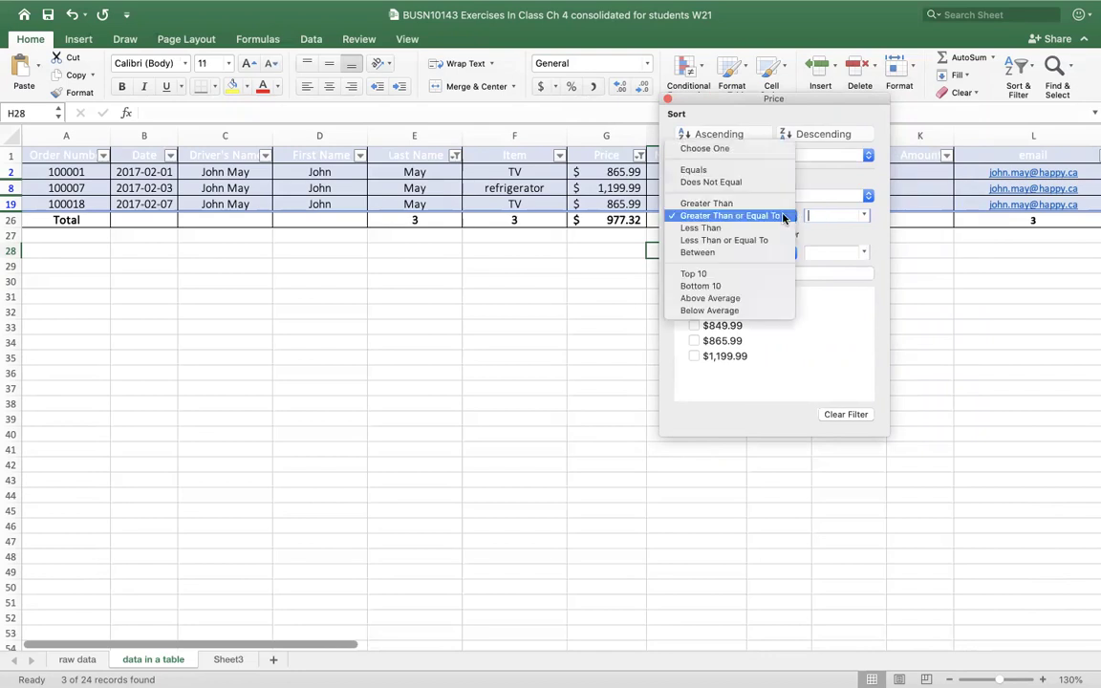
click(720, 150)
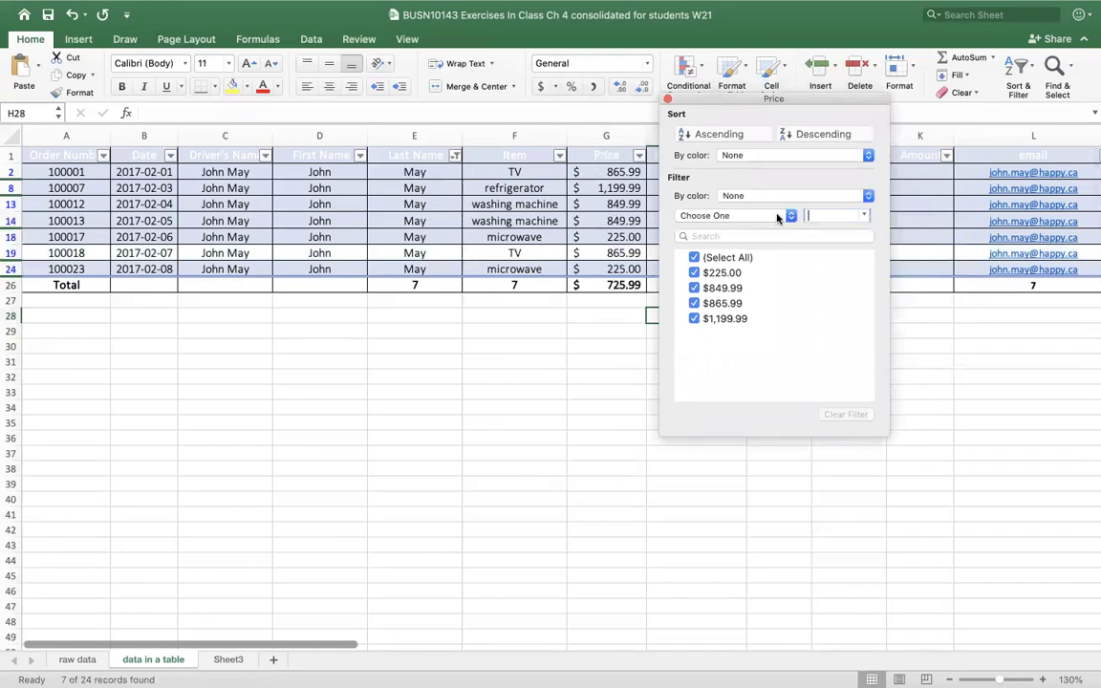
click(790, 216)
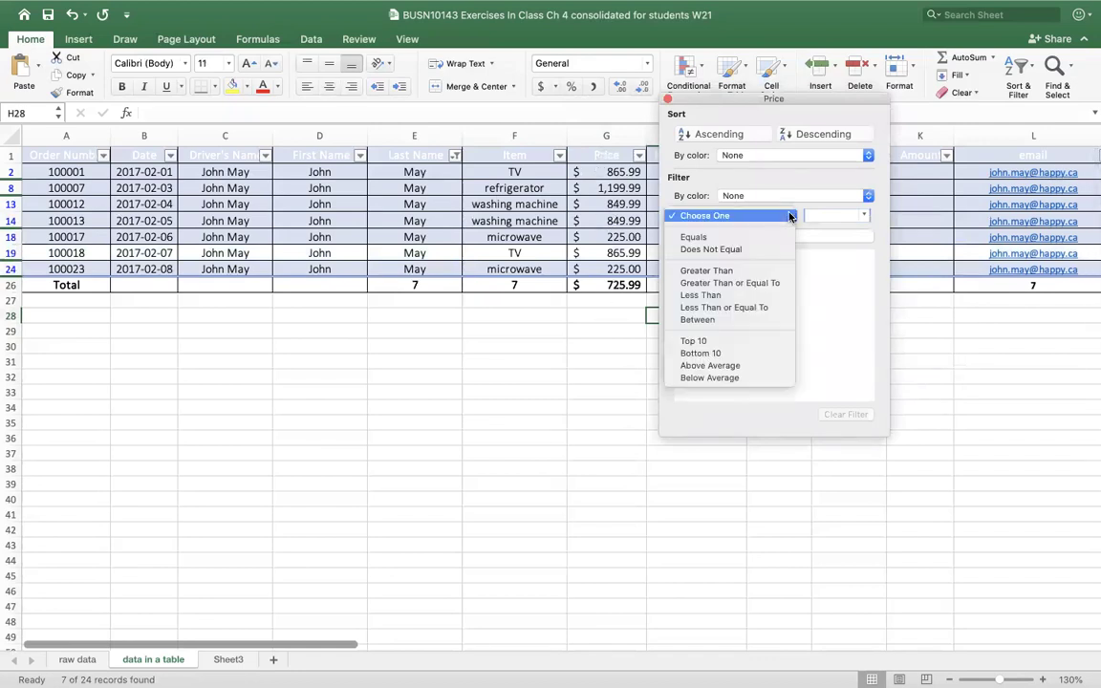
click(762, 283)
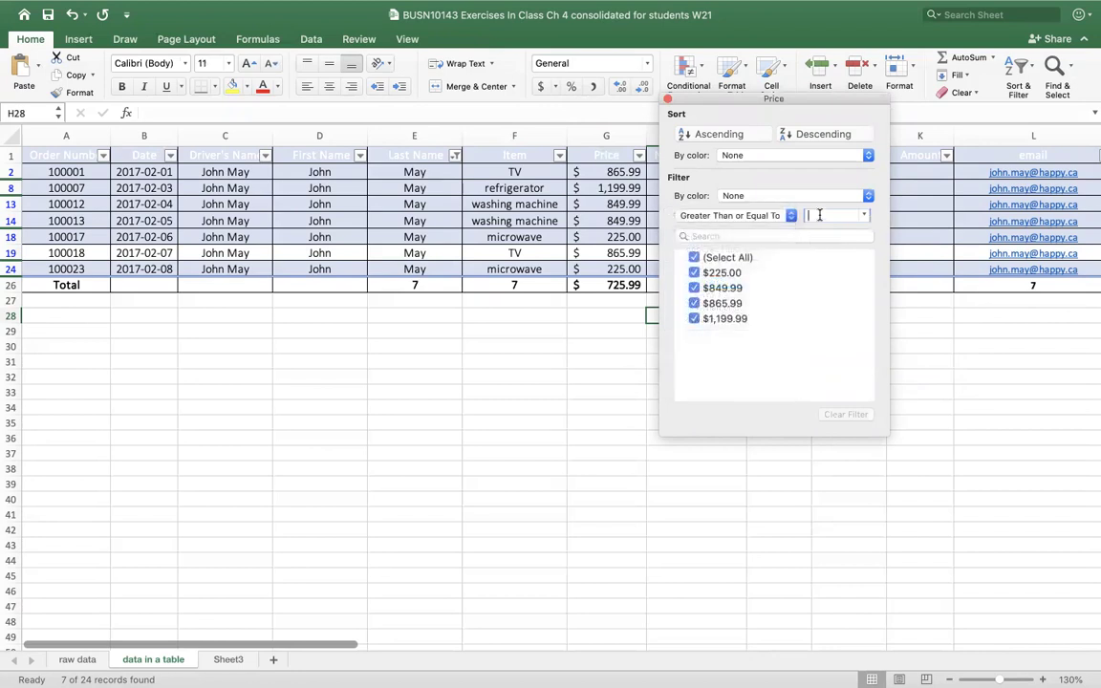
text(850)
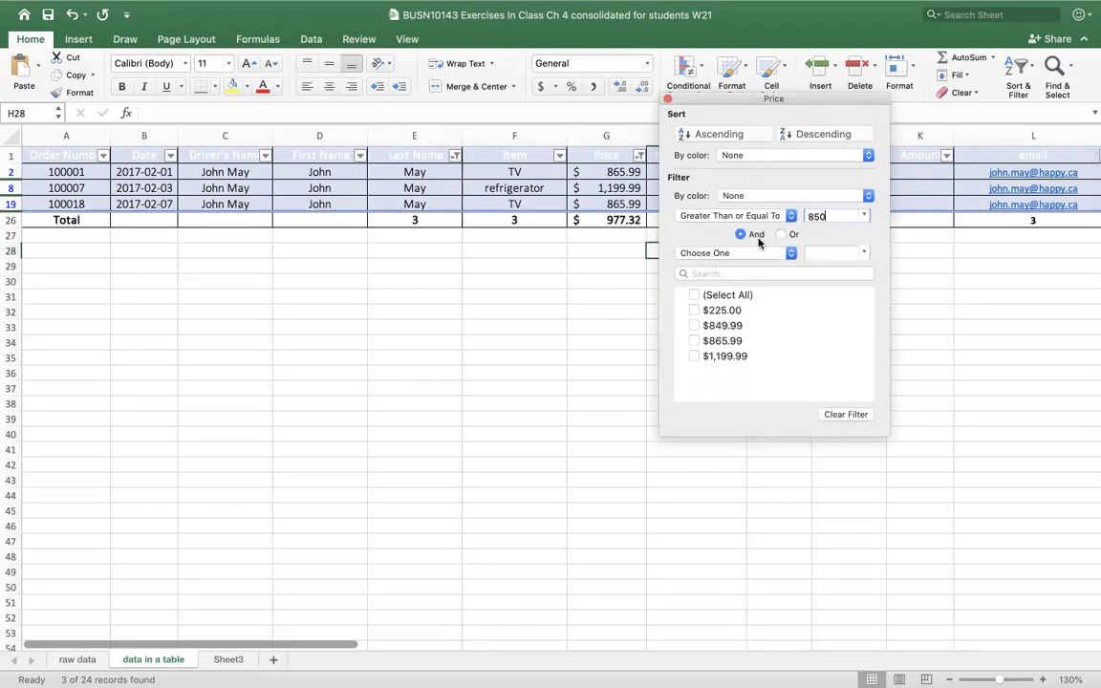
click(640, 156)
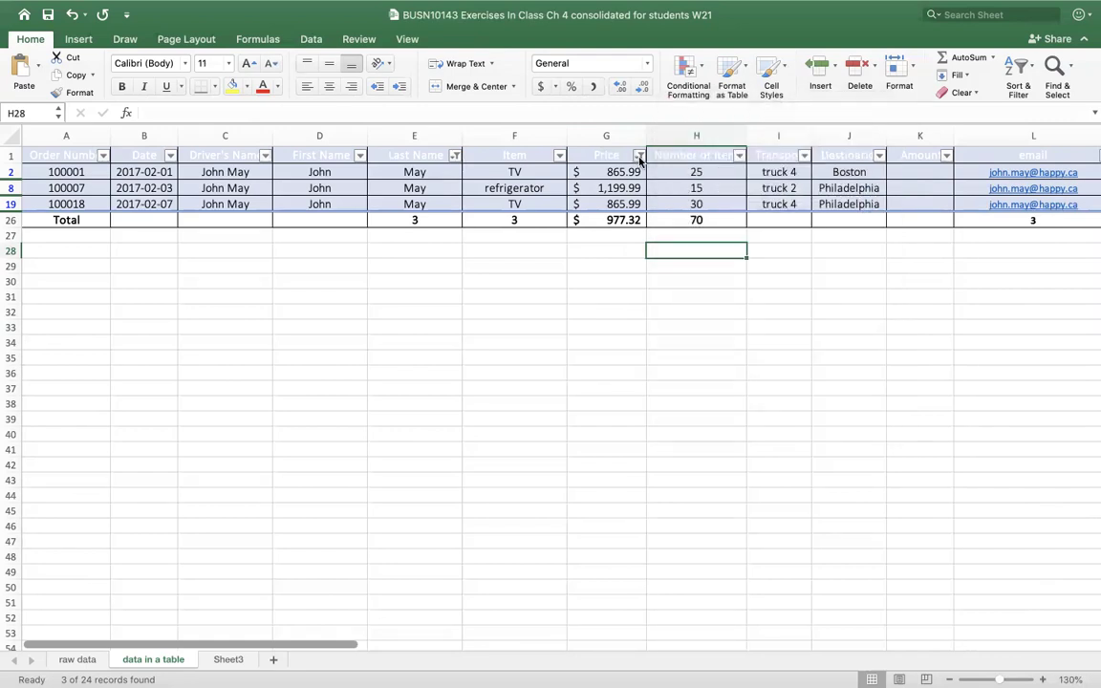
click(639, 155)
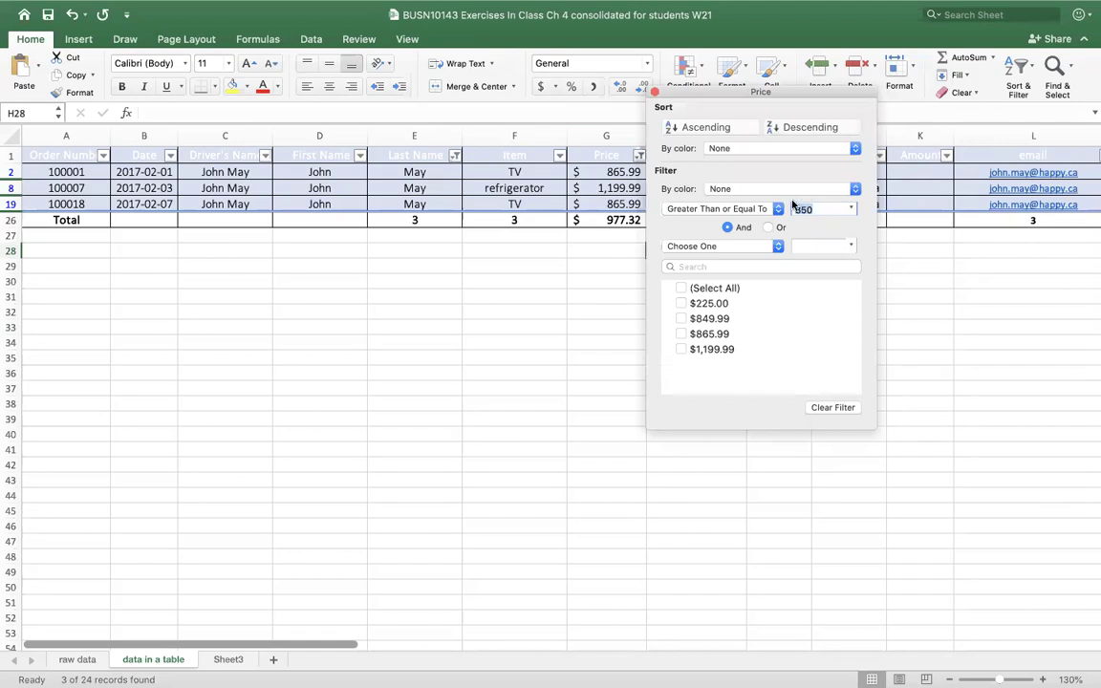
click(780, 209)
click(716, 143)
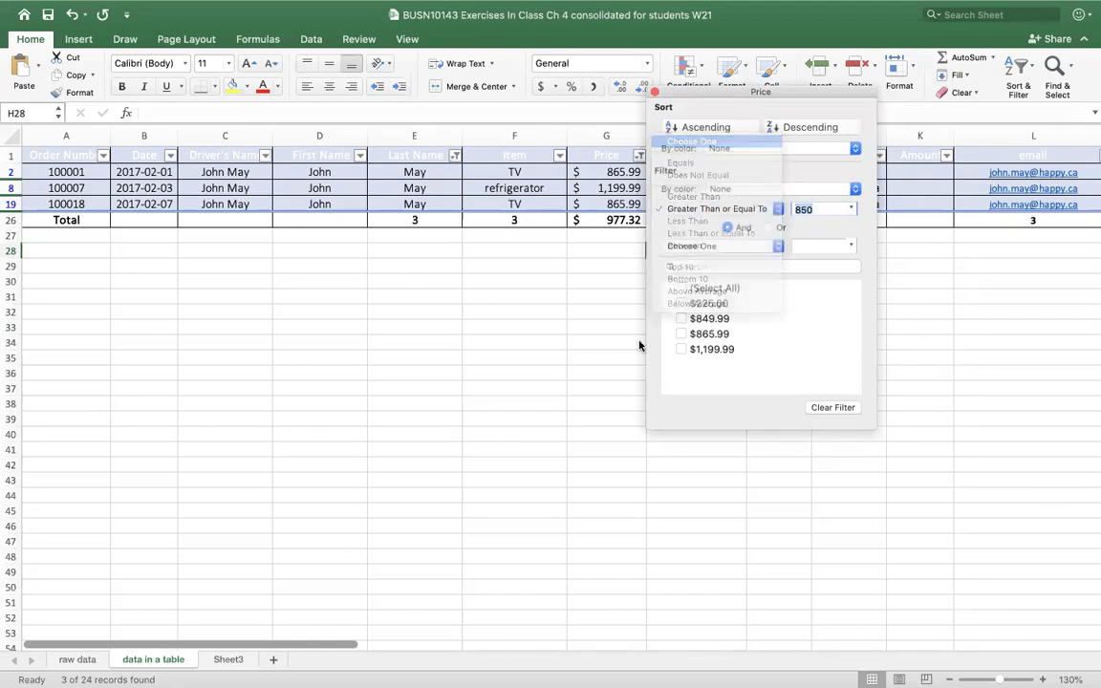
click(605, 363)
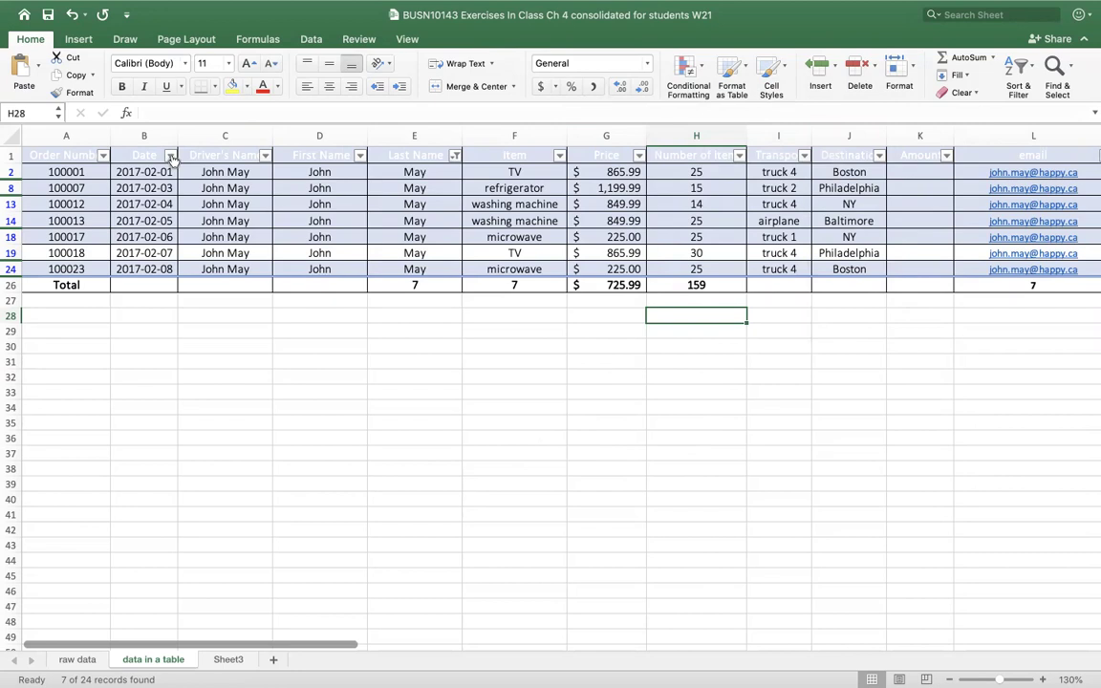
- Enter 1/4/2017 as the Date filter's After date and switch the condition to Between
click(170, 155)
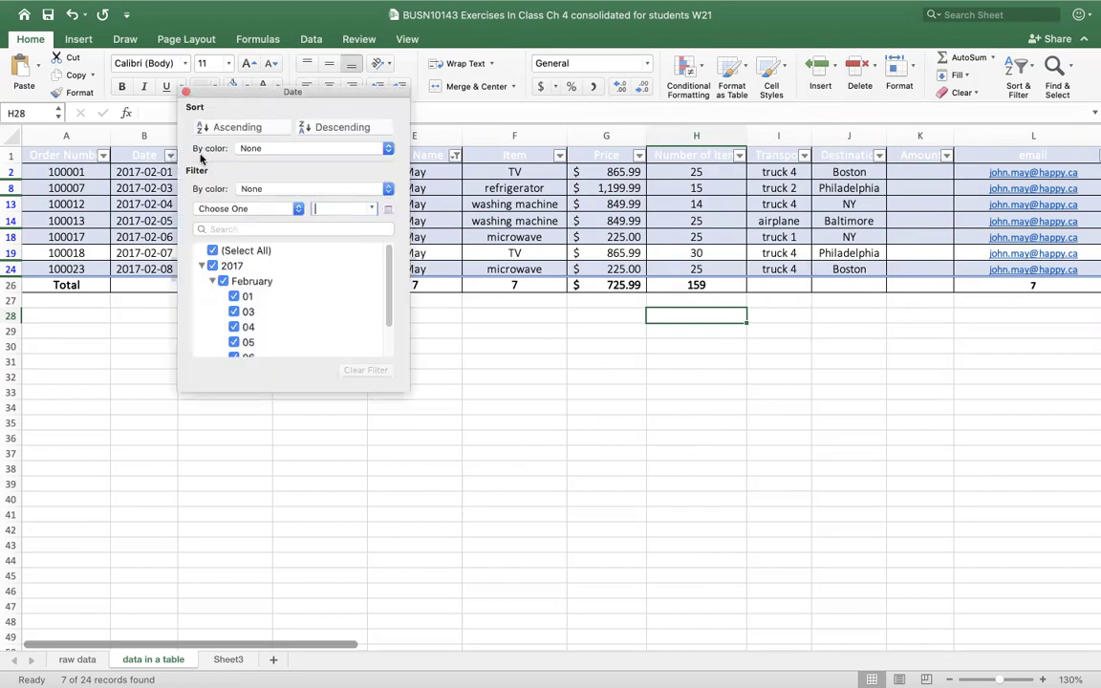
click(294, 208)
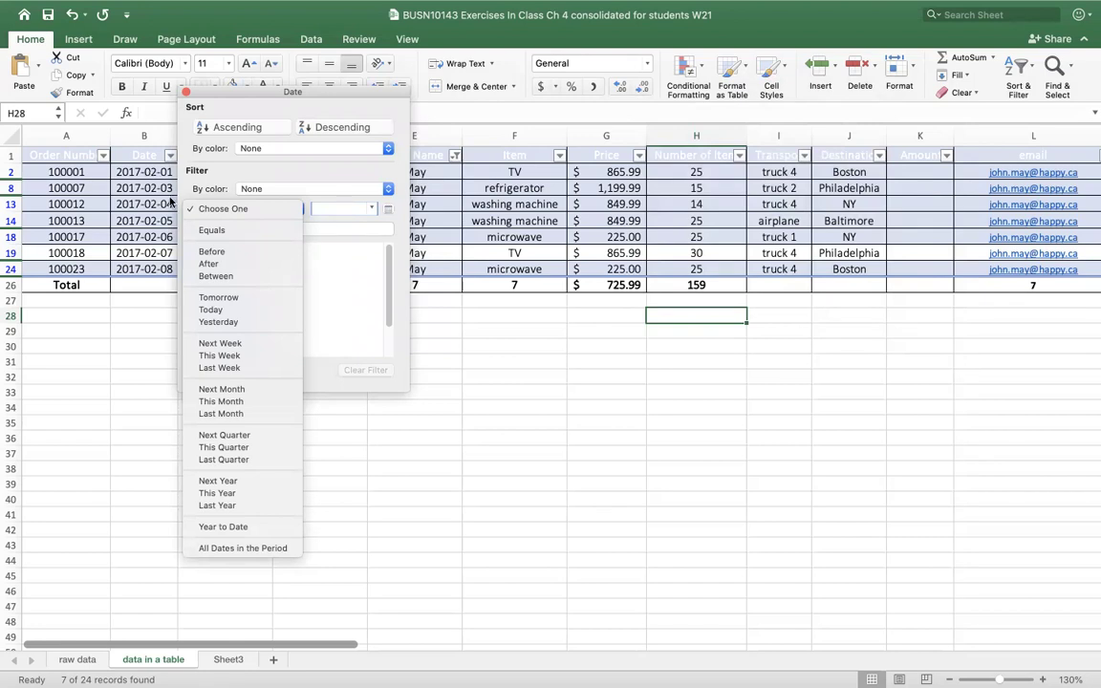
click(229, 276)
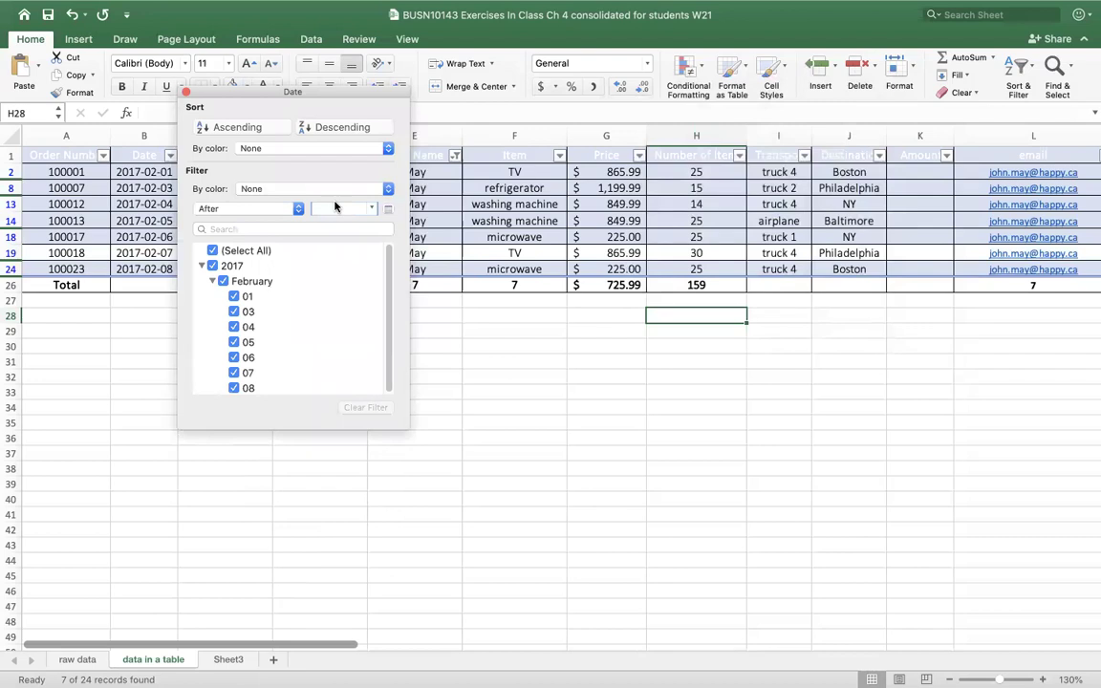
text(1/4/2017)
click(298, 208)
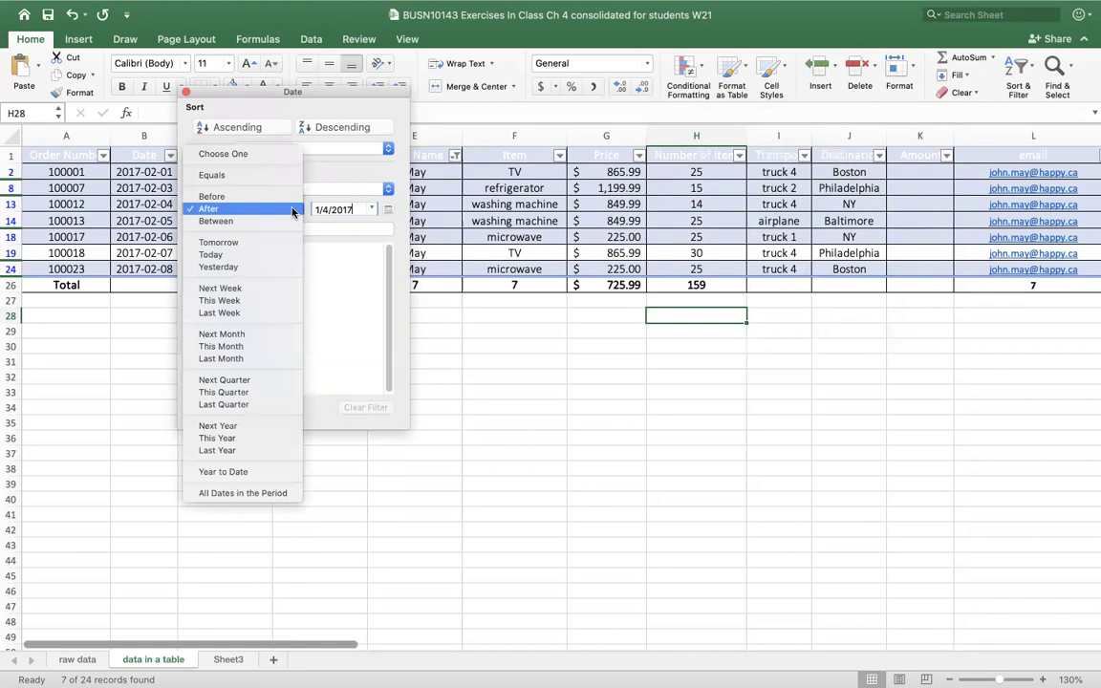
click(225, 220)
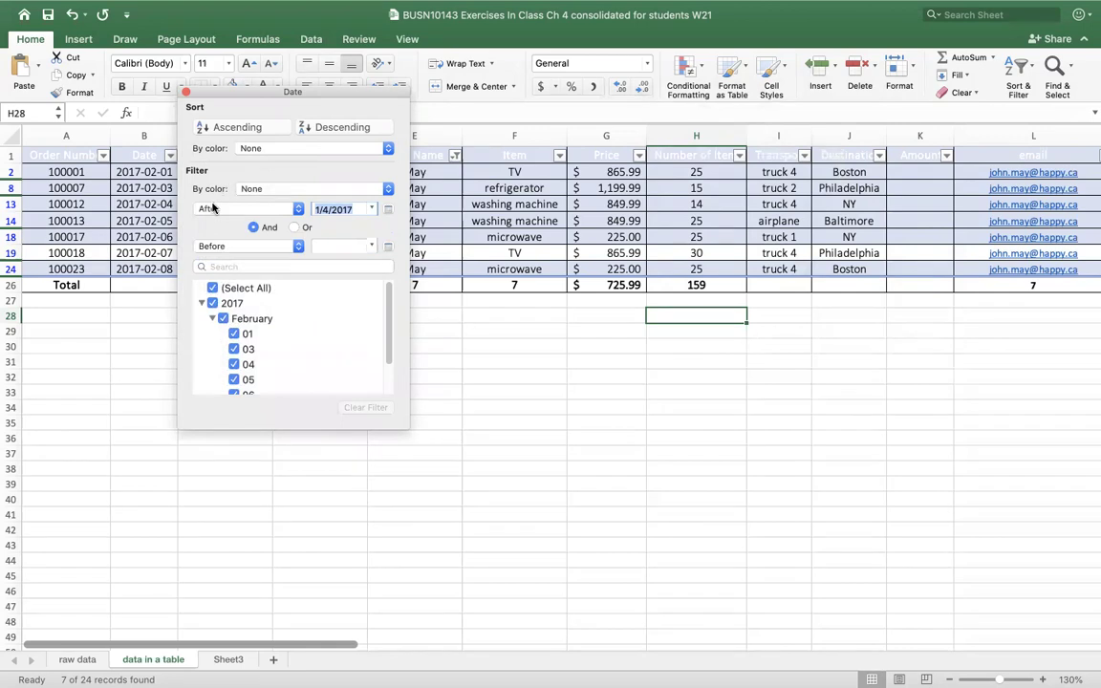
- Type 4/01/2017 as the start date and 4/6/2017 as the end date of the range
click(344, 247)
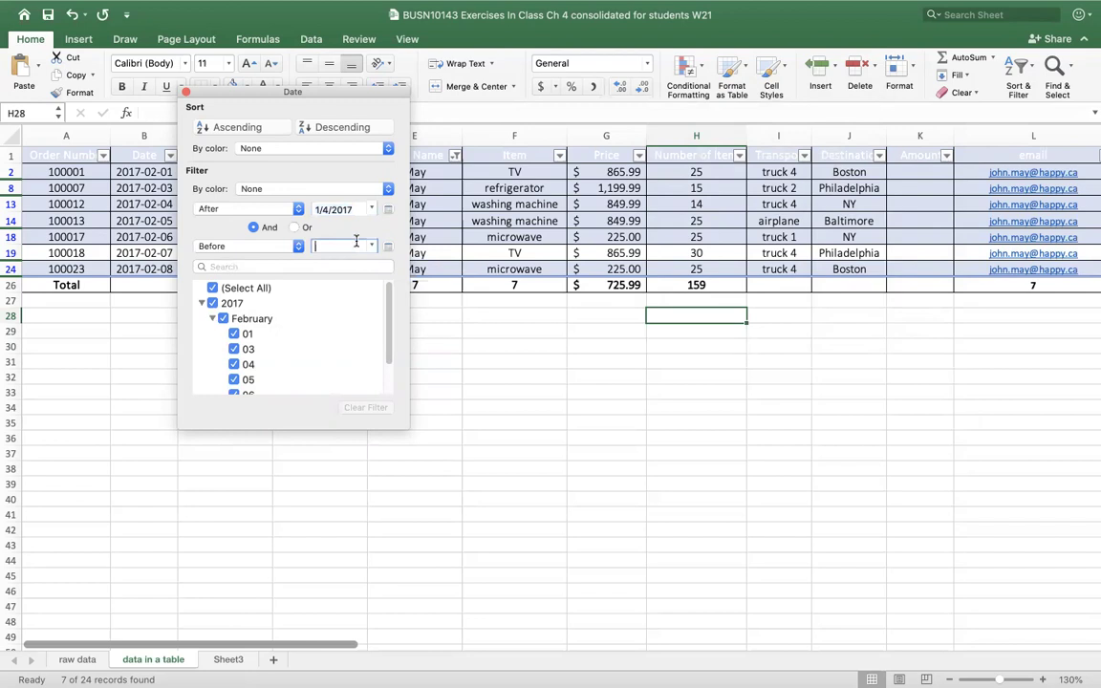
text(1)
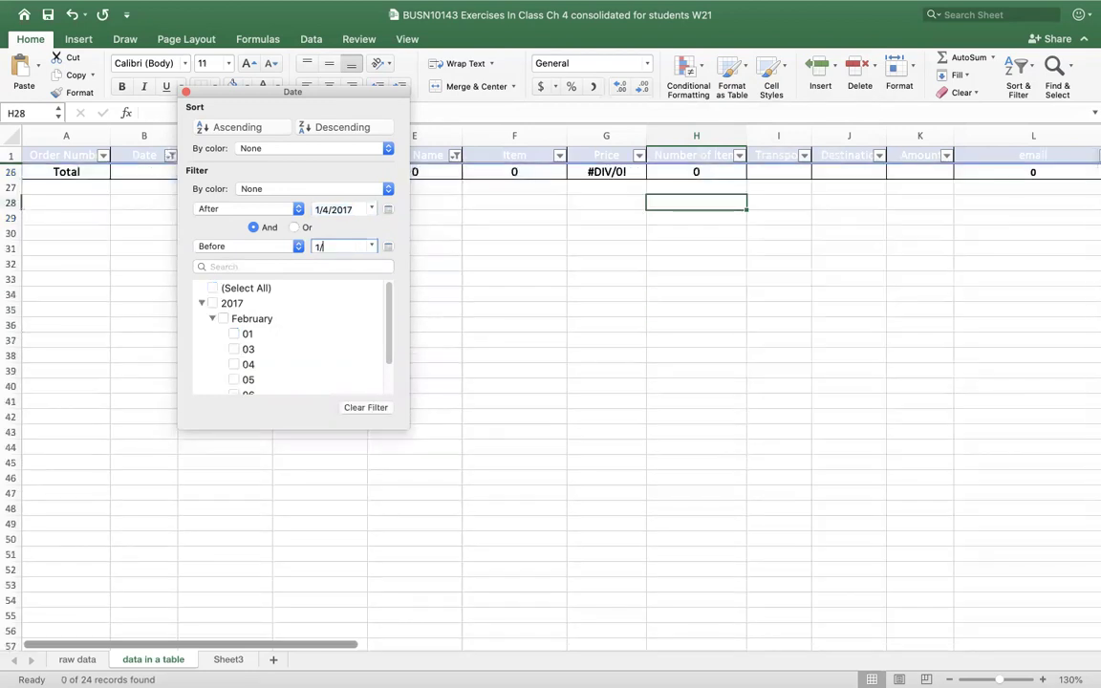
text(/2)
text(/)
key(BackSpace)
key(BackSpace)
key(BackSpace)
key(BackSpace)
key(BackSpace)
key(BackSpace)
key(BackSpace)
key(BackSpace)
key(BackSpace)
key(BackSpace)
key(BackSpace)
text(1/6/20)
click(329, 209)
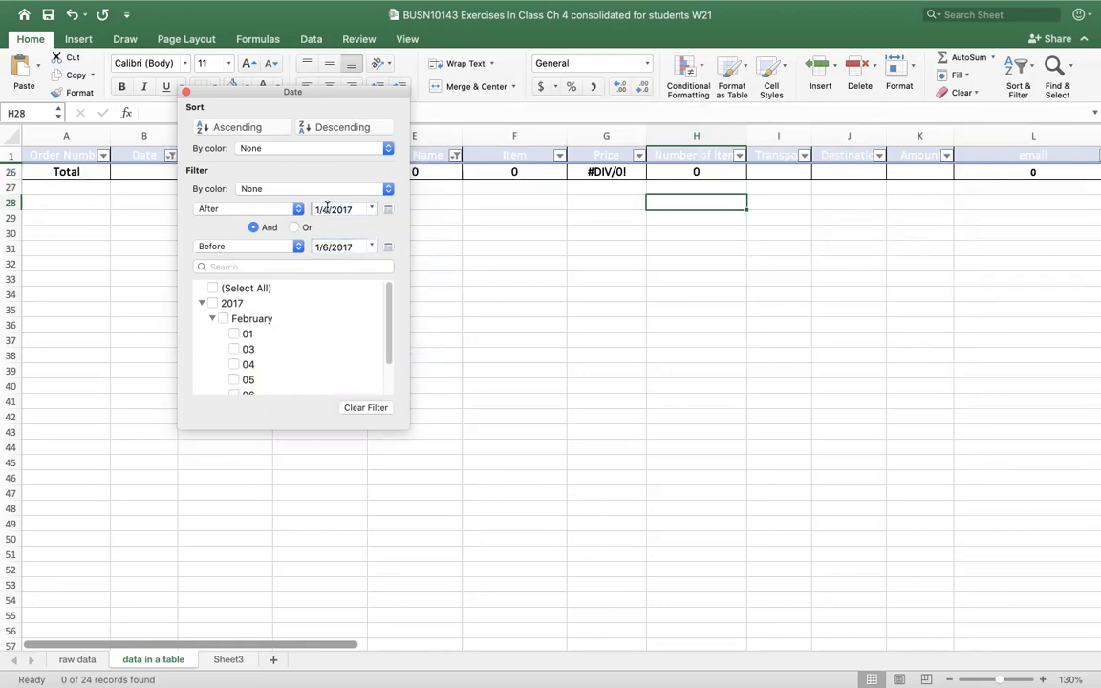
text(4/01/2017)
key(Tab)
text(4/)
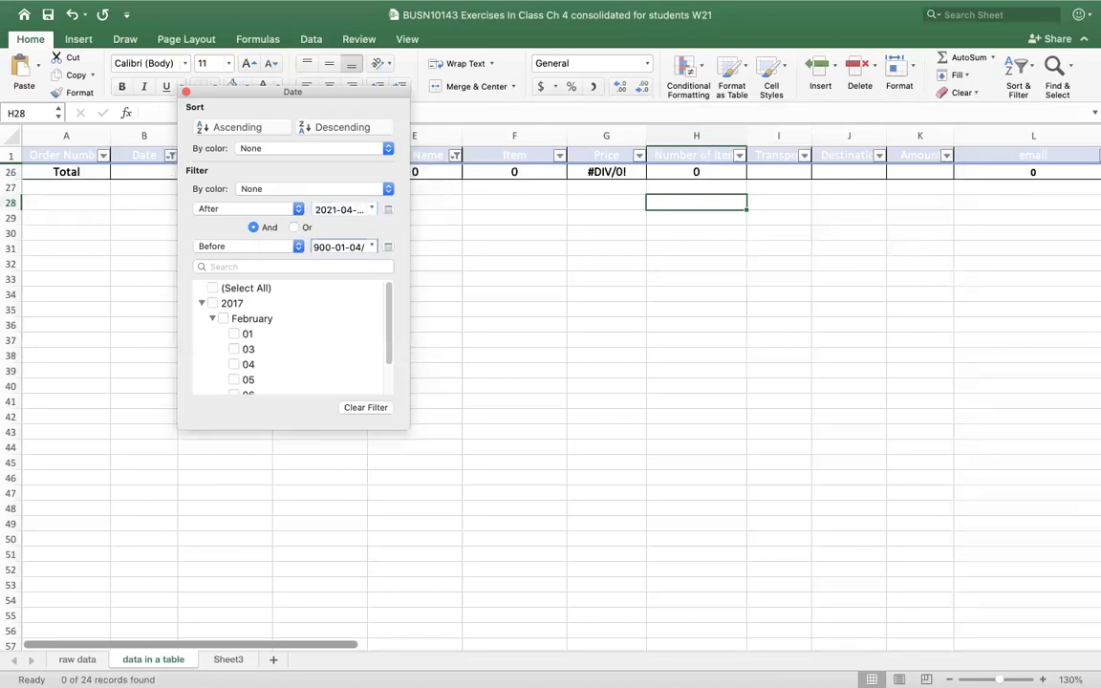
text(6/2017)
key(Tab)
- Pick 2017-02-04 as the After date and 2017-02-06 as the Before date
click(373, 210)
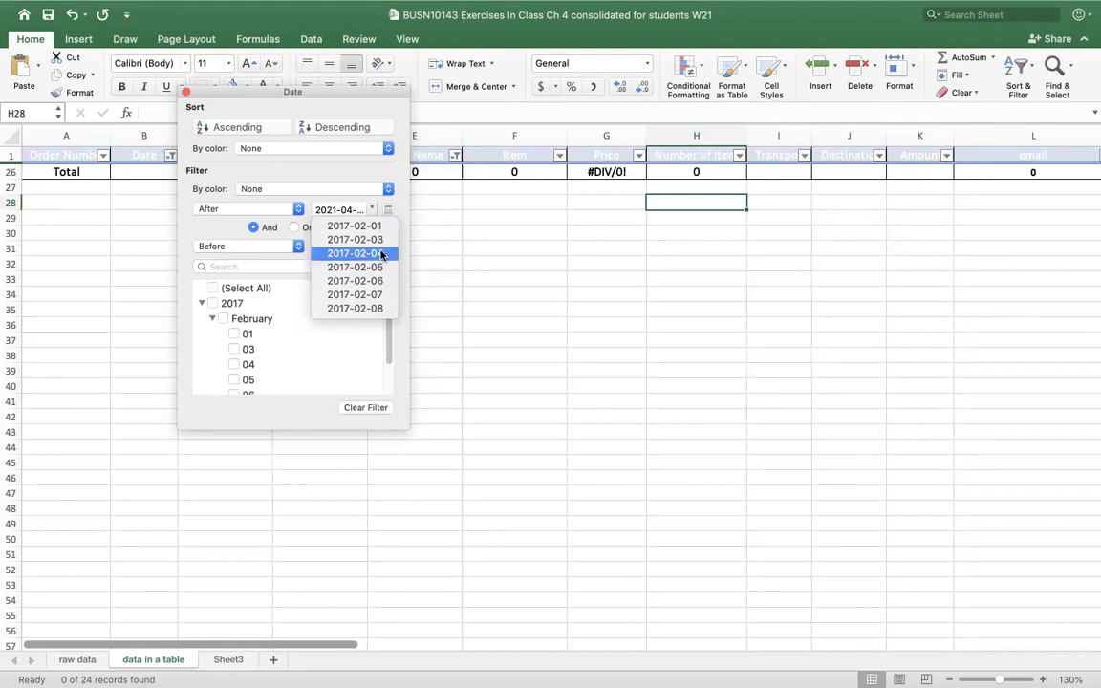
click(370, 252)
click(371, 247)
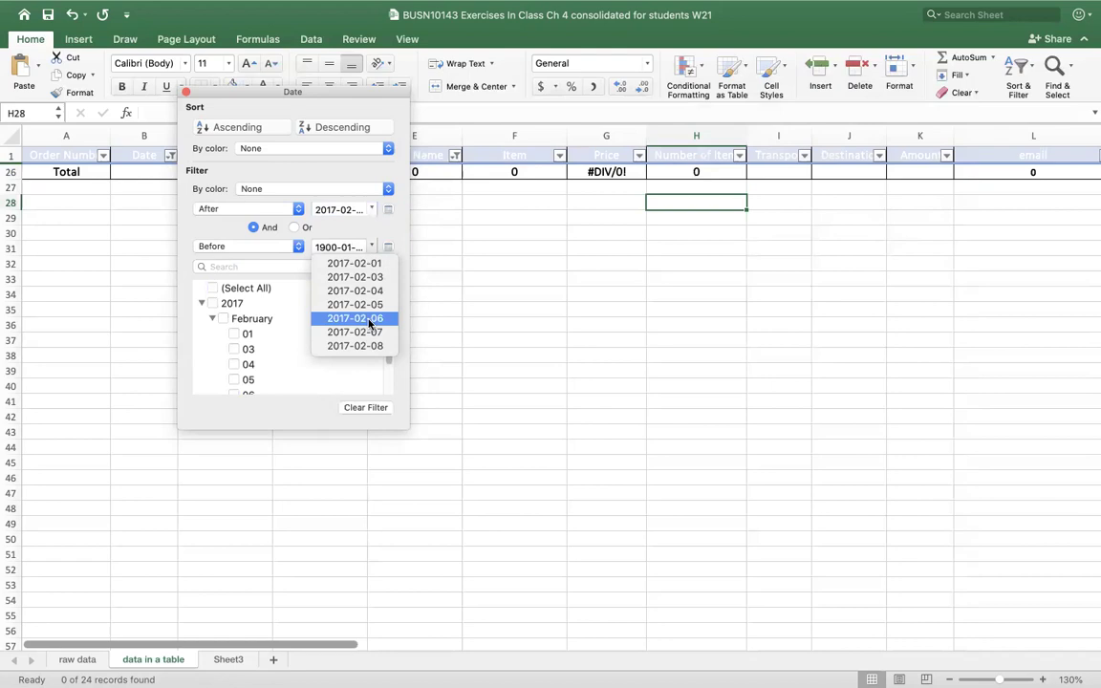
click(370, 321)
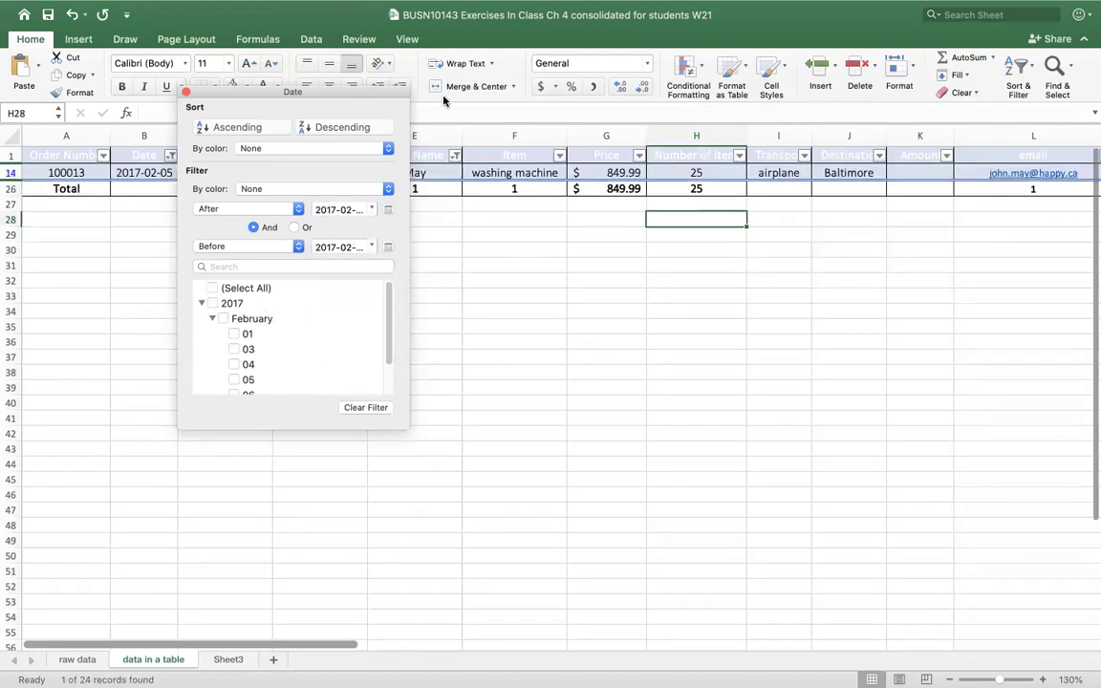
- Clear the Date column's range filter
drag(263, 94, 435, 139)
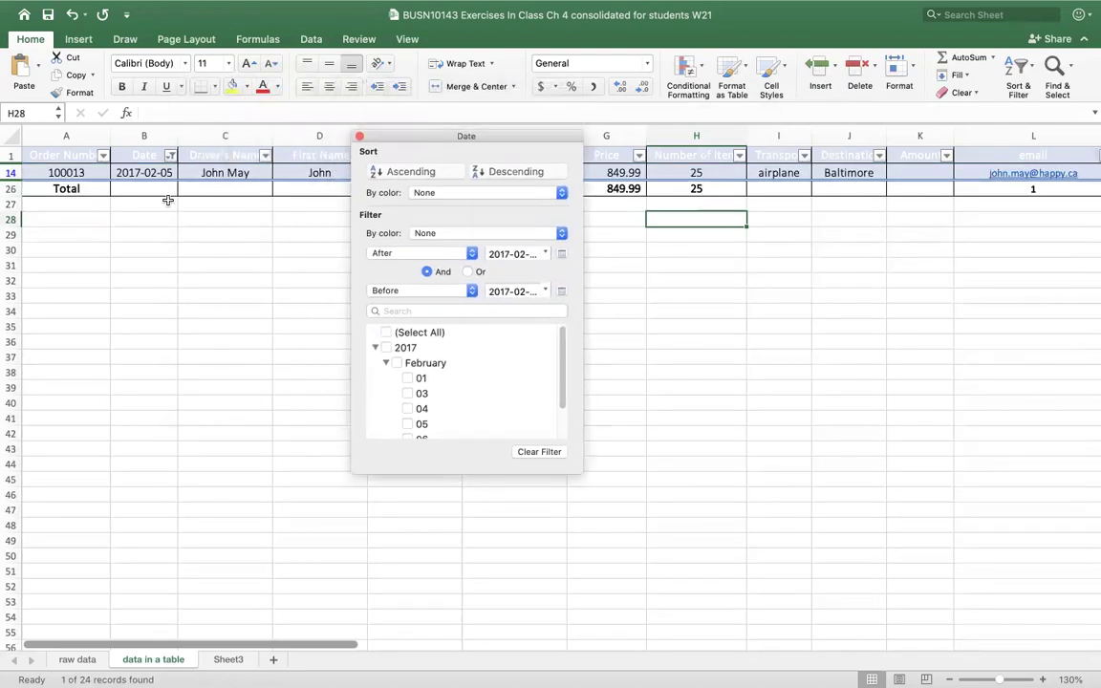
click(472, 253)
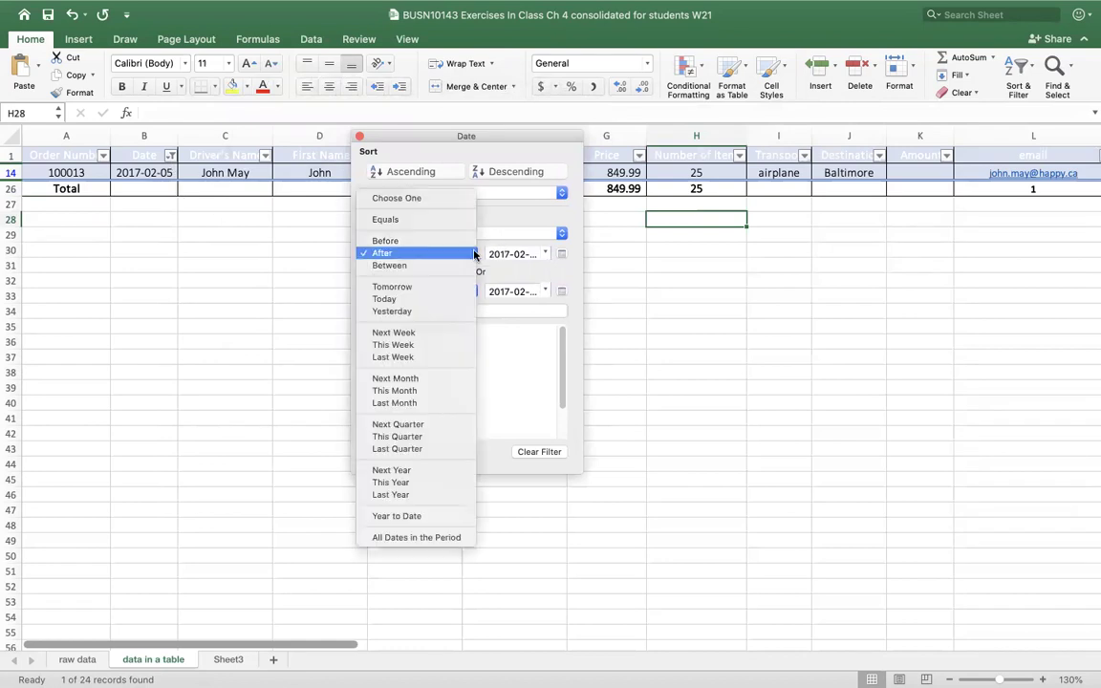
click(406, 267)
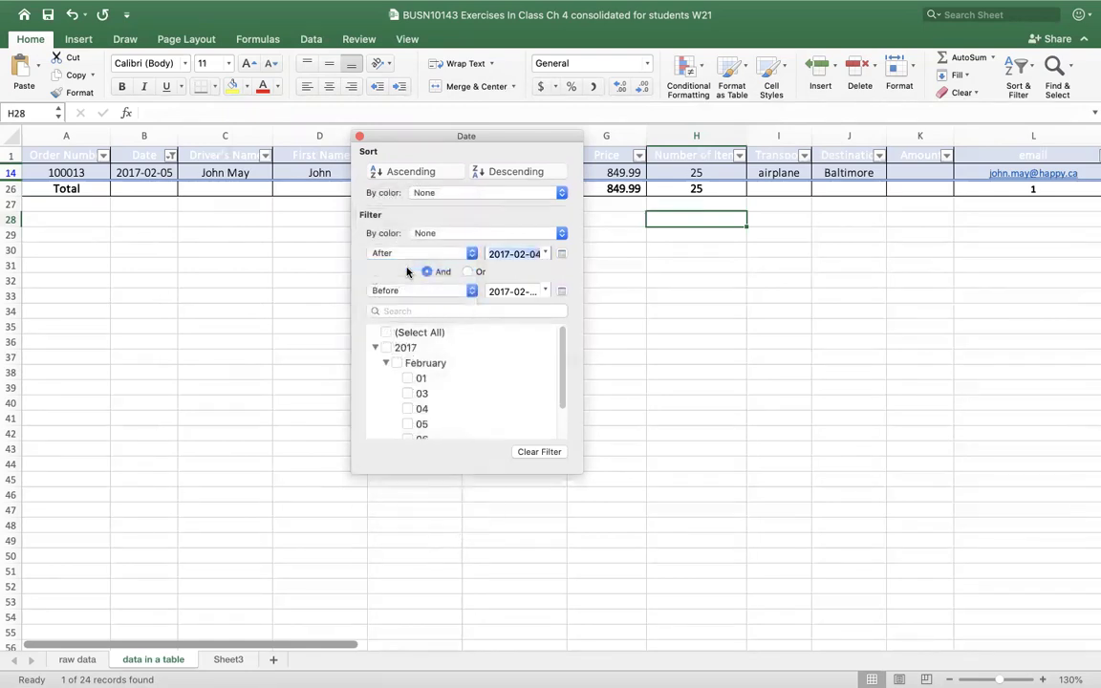
click(472, 255)
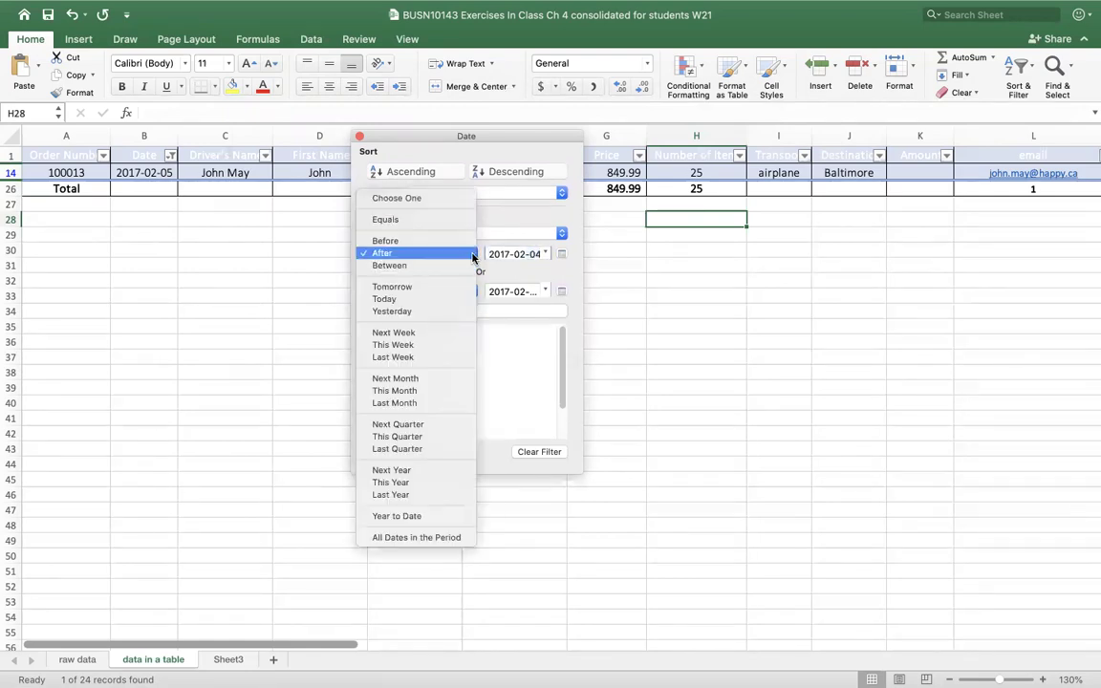
click(403, 266)
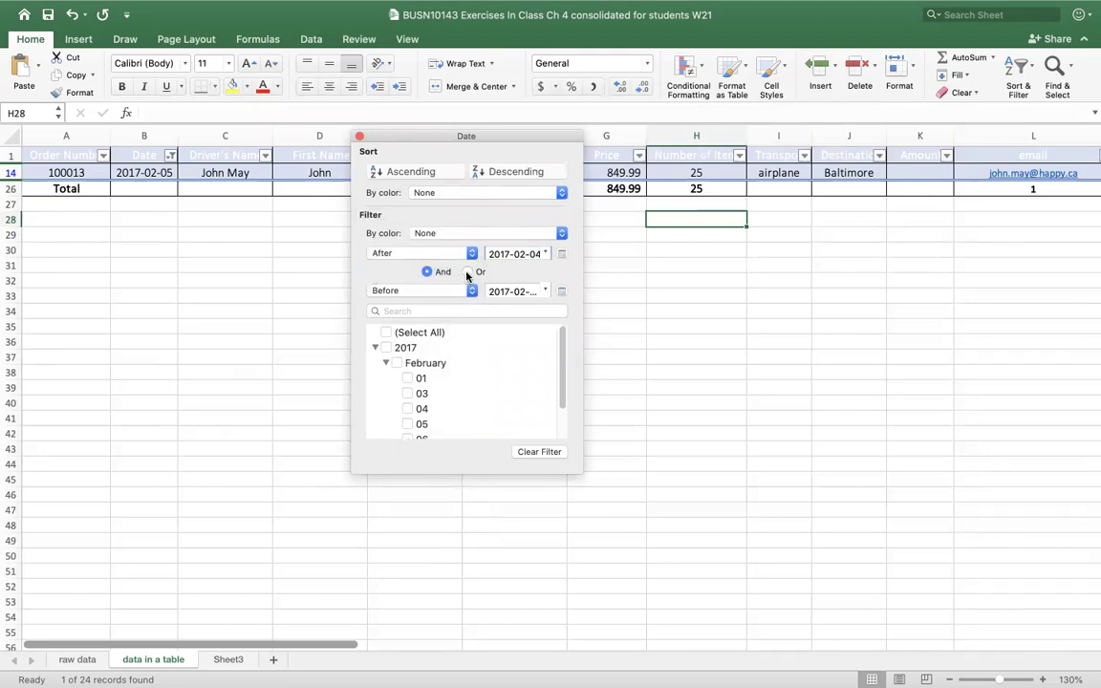
click(472, 253)
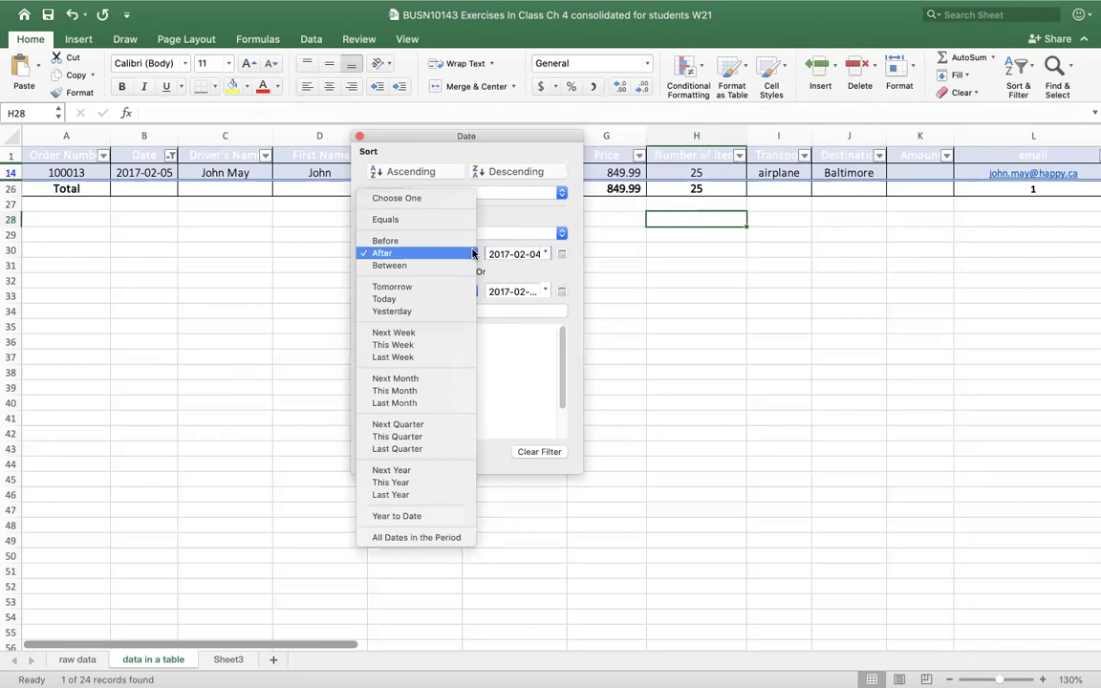
click(529, 446)
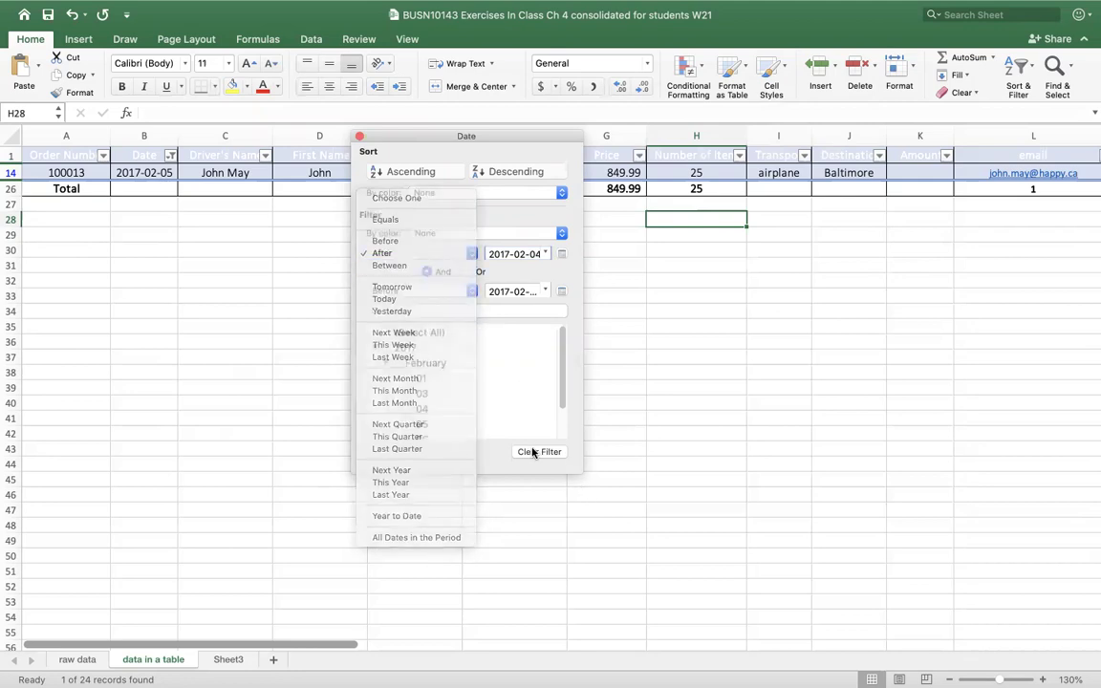
click(527, 451)
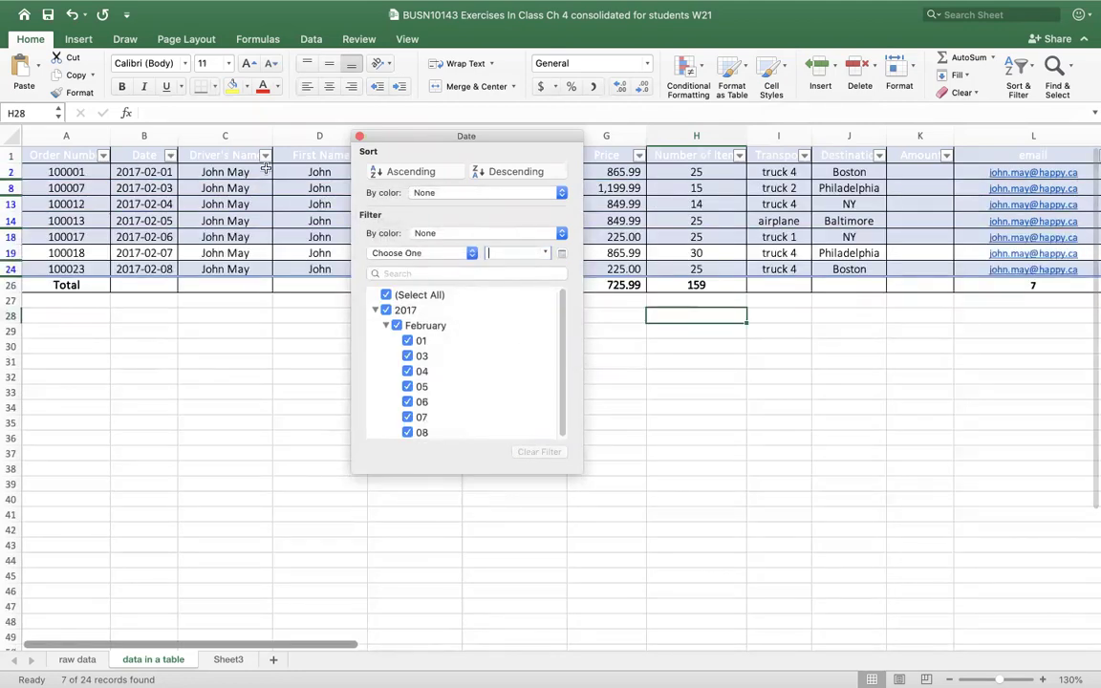
- Filter Date to only February 04, 05 and 06, 2017, leaving three orders
click(169, 156)
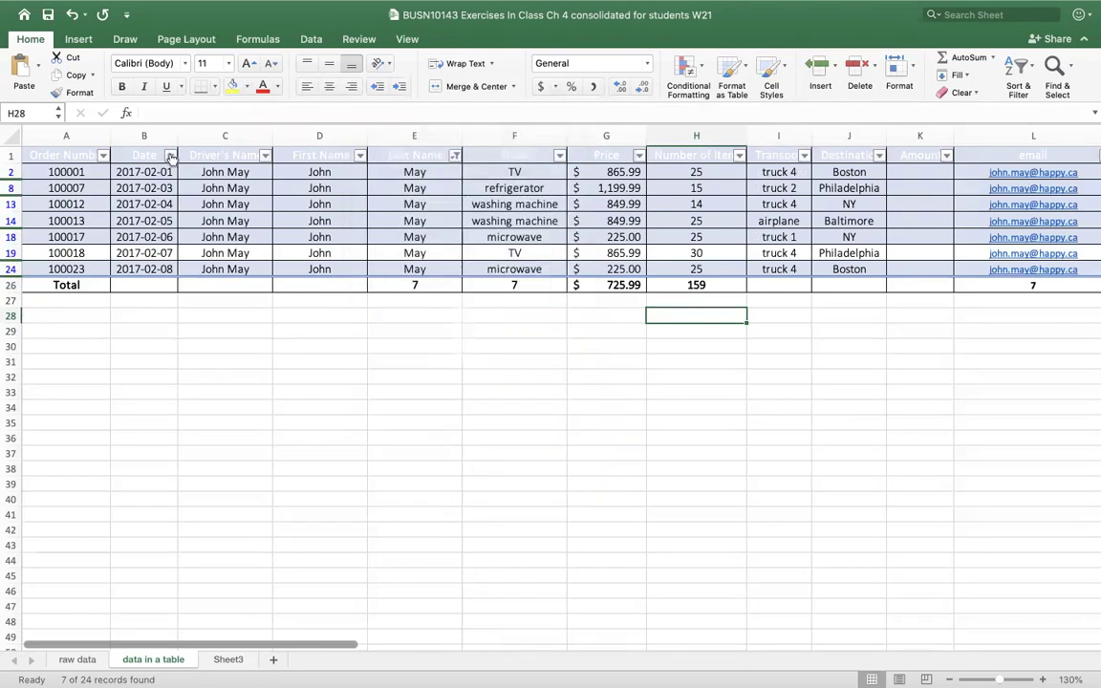
click(169, 156)
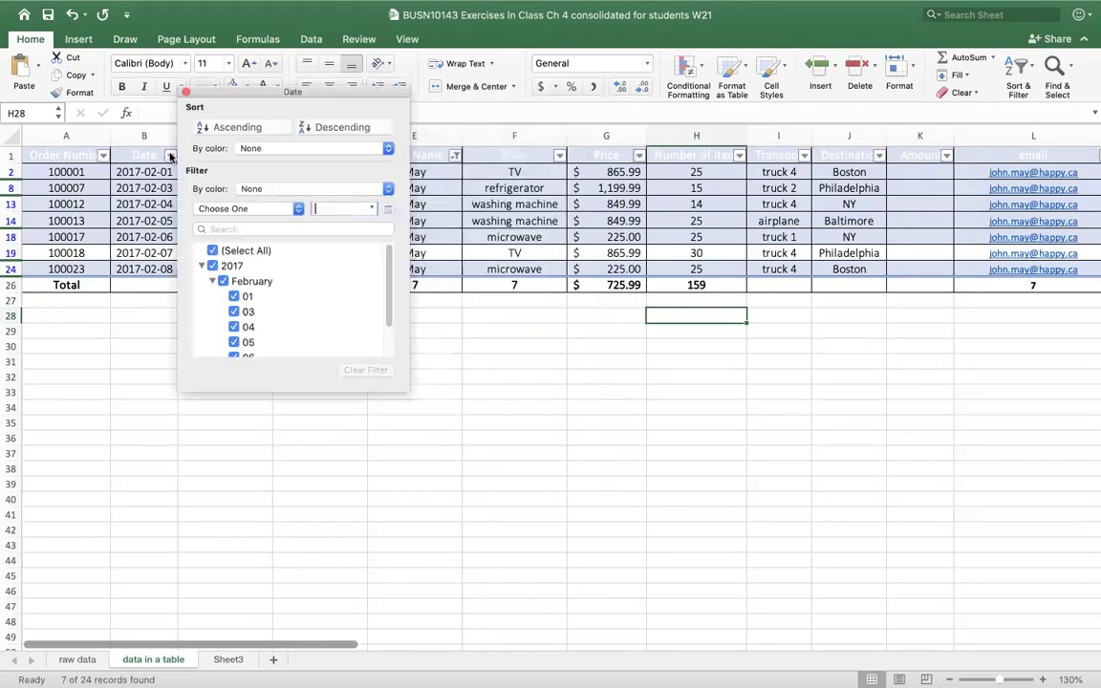
click(286, 208)
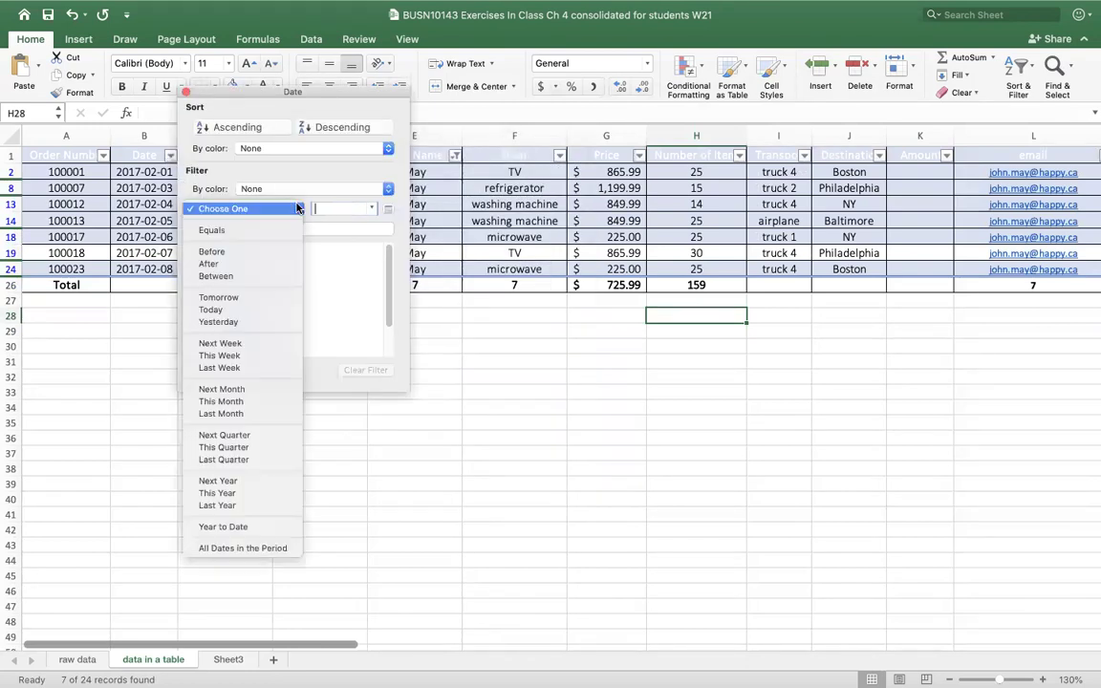
click(222, 264)
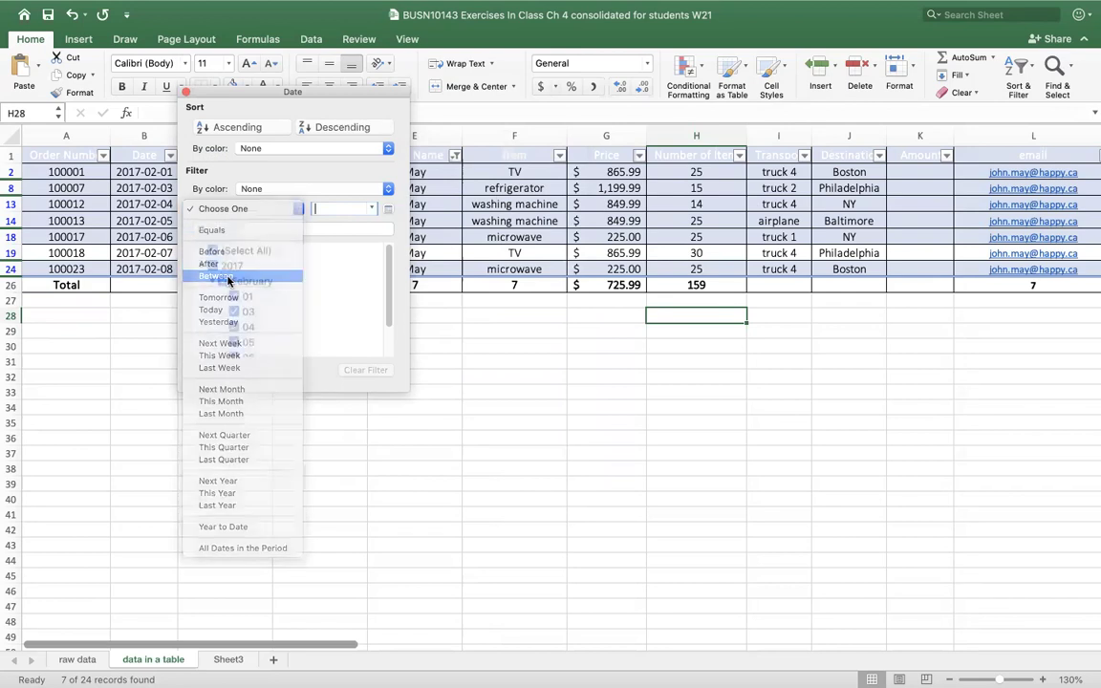
click(294, 207)
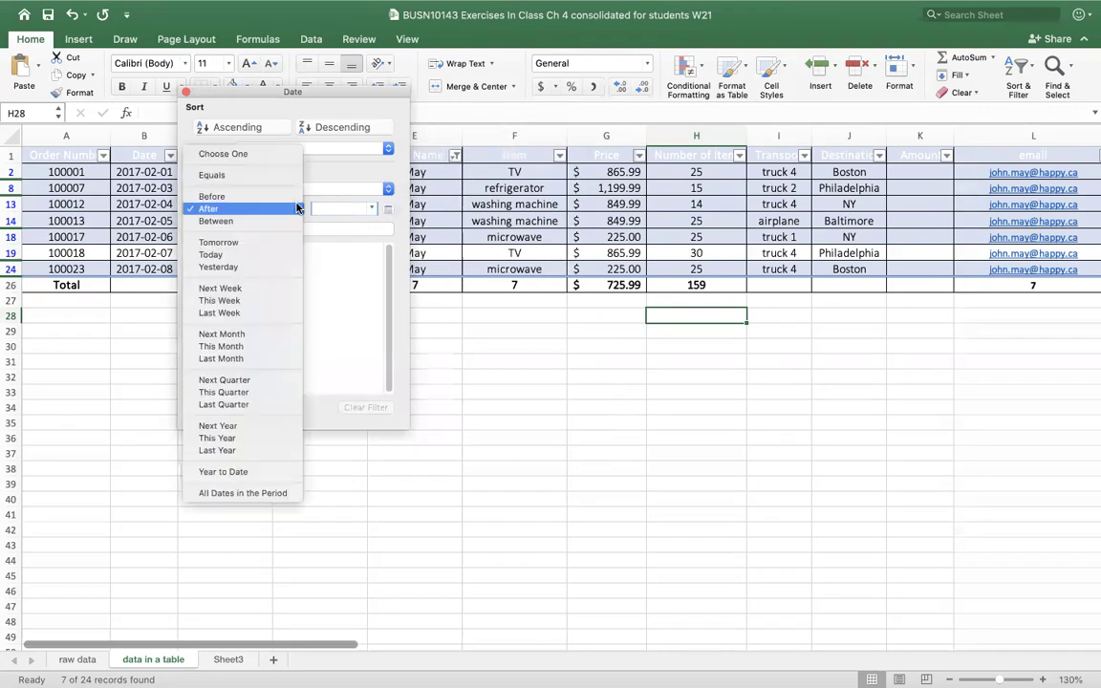
click(264, 493)
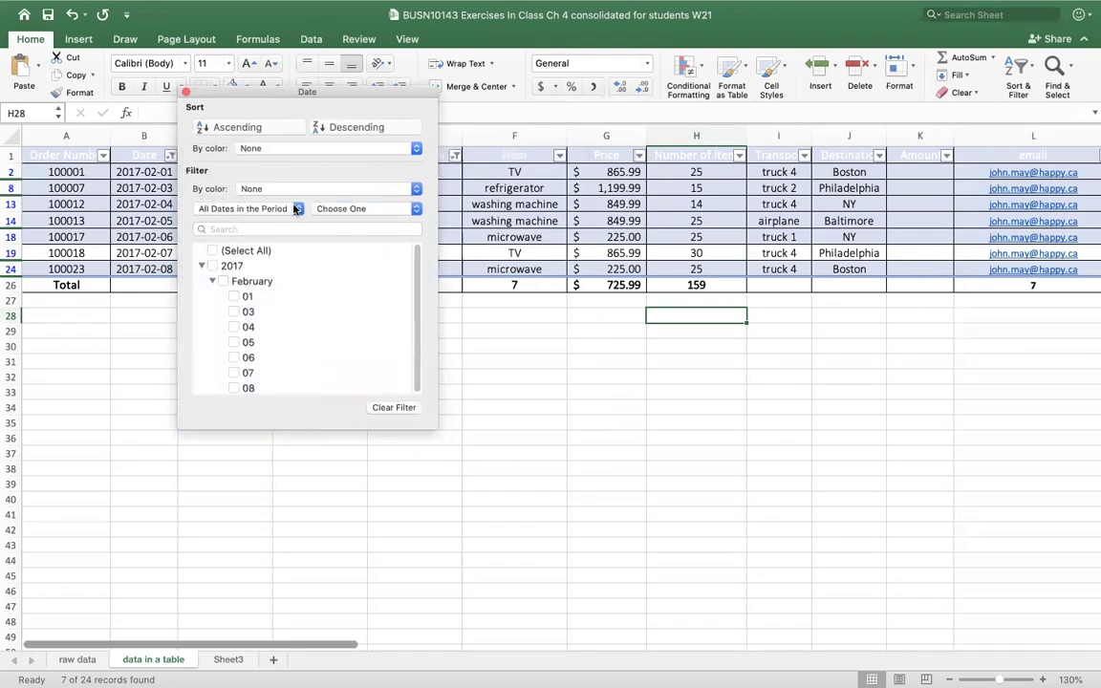
click(234, 329)
click(235, 328)
click(234, 342)
click(234, 357)
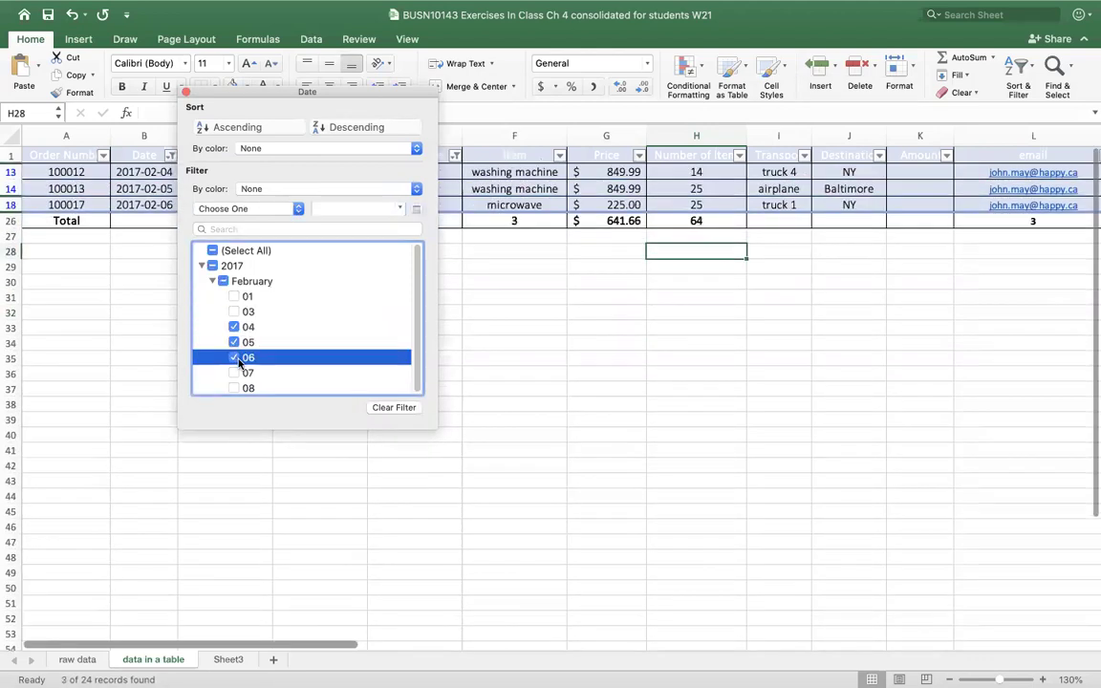
drag(349, 95, 536, 100)
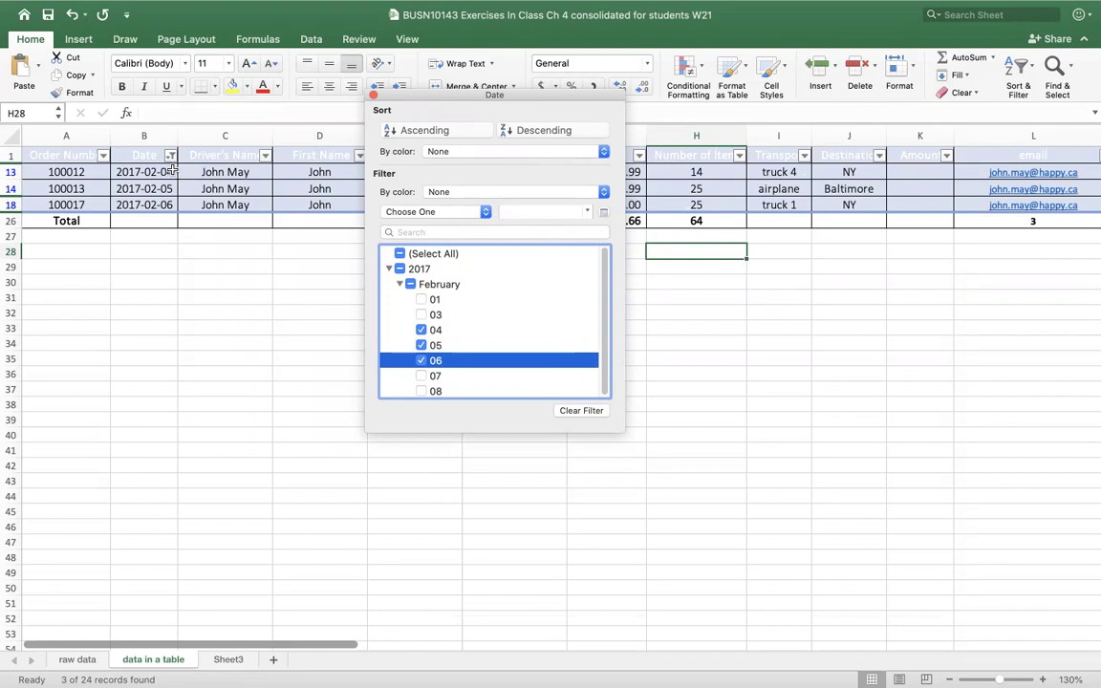
- Select the Between date condition, then clear the Date filter entirely
click(484, 211)
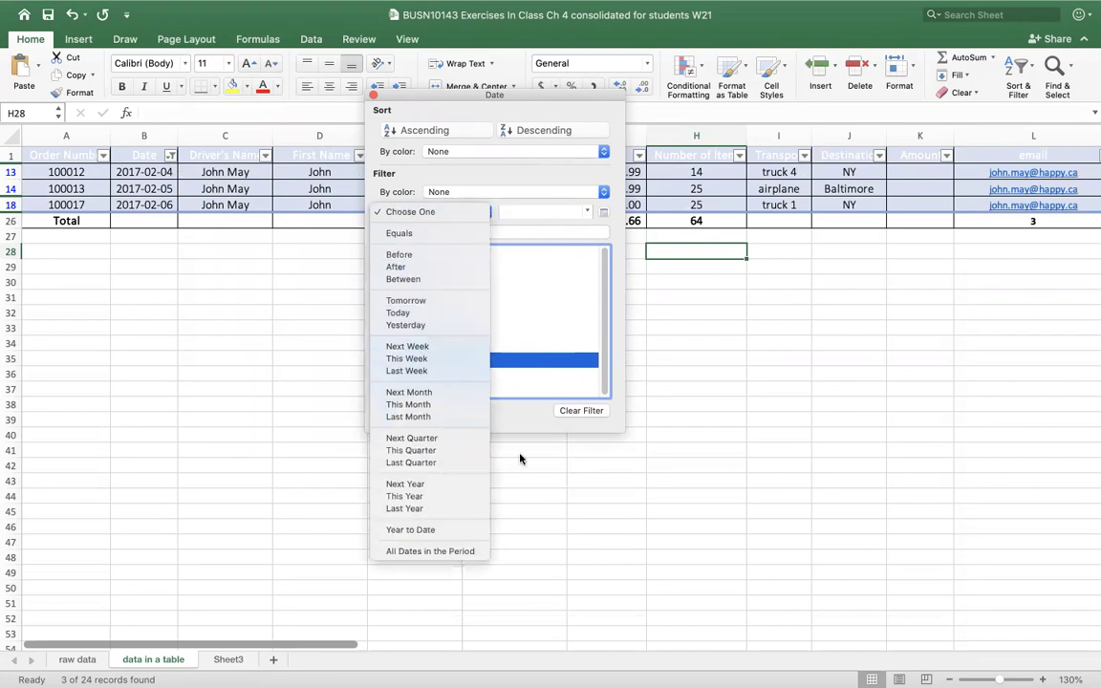
click(419, 280)
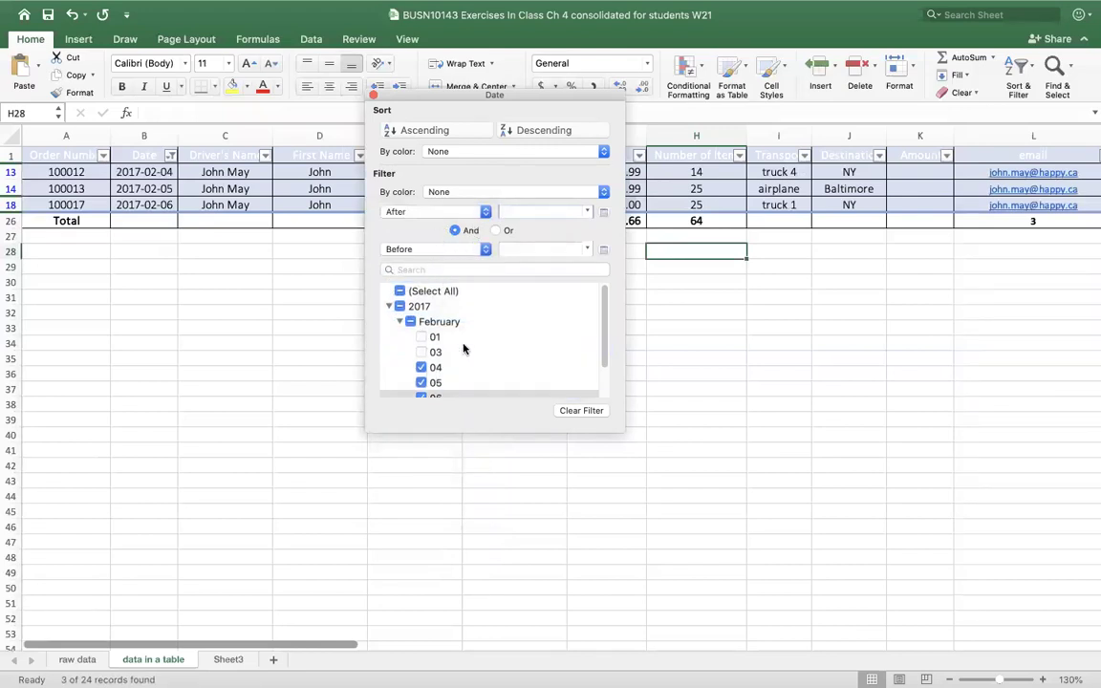
click(573, 414)
- Browse the date conditions, including After, then close the Date filter popup unchanged
click(435, 212)
click(421, 267)
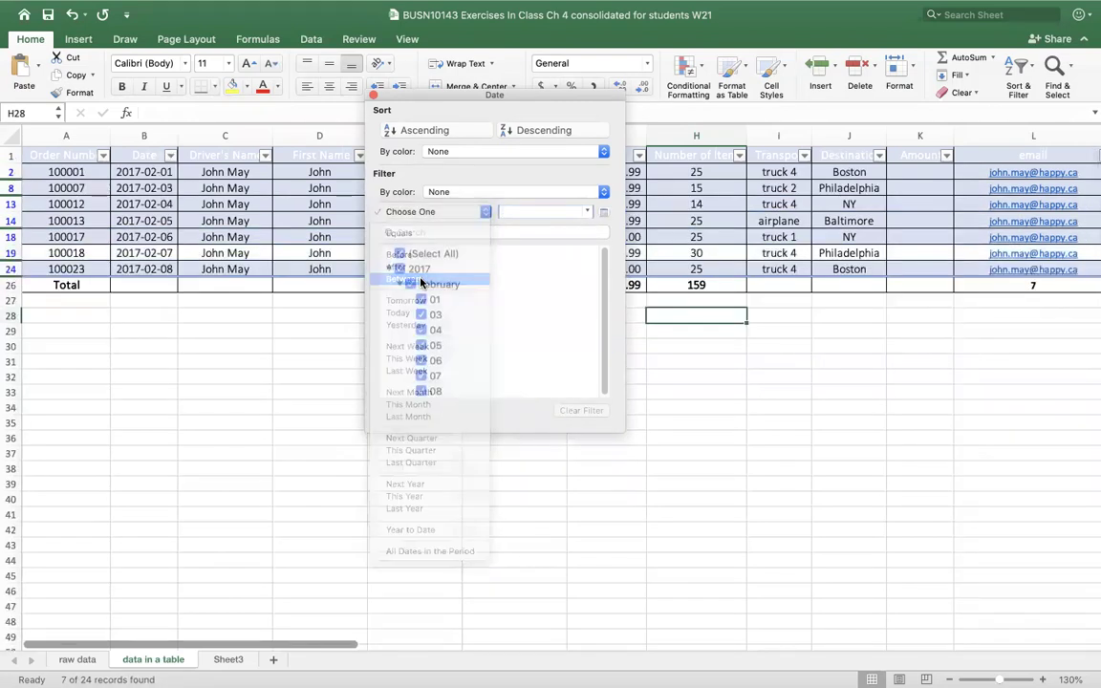
click(475, 212)
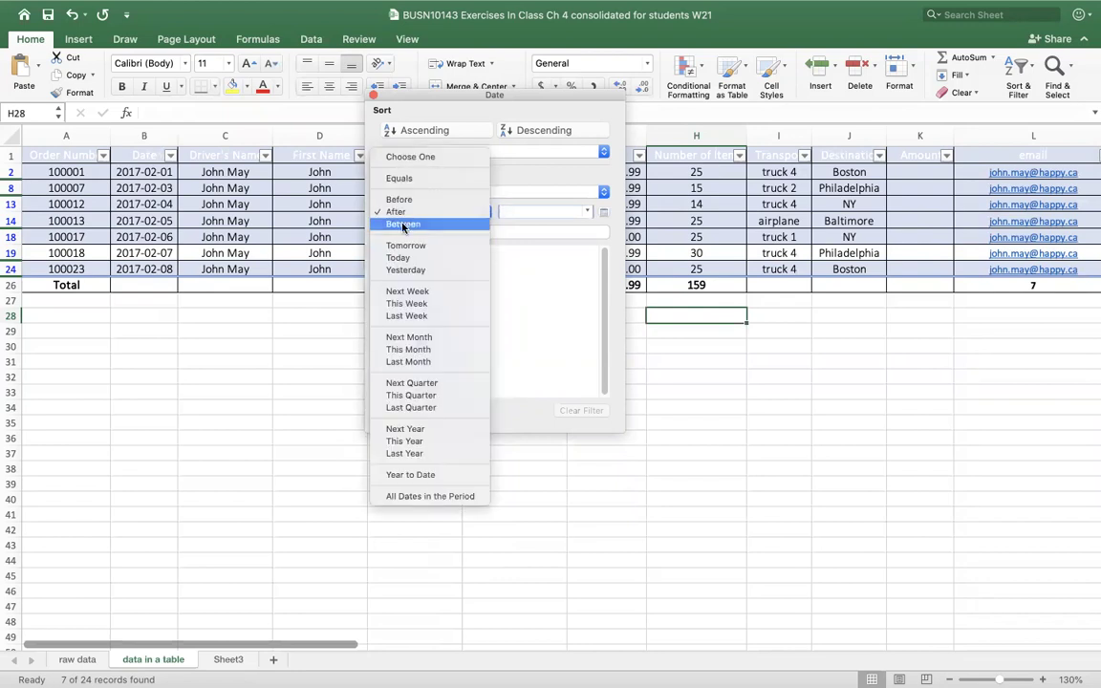
key(Escape)
click(485, 212)
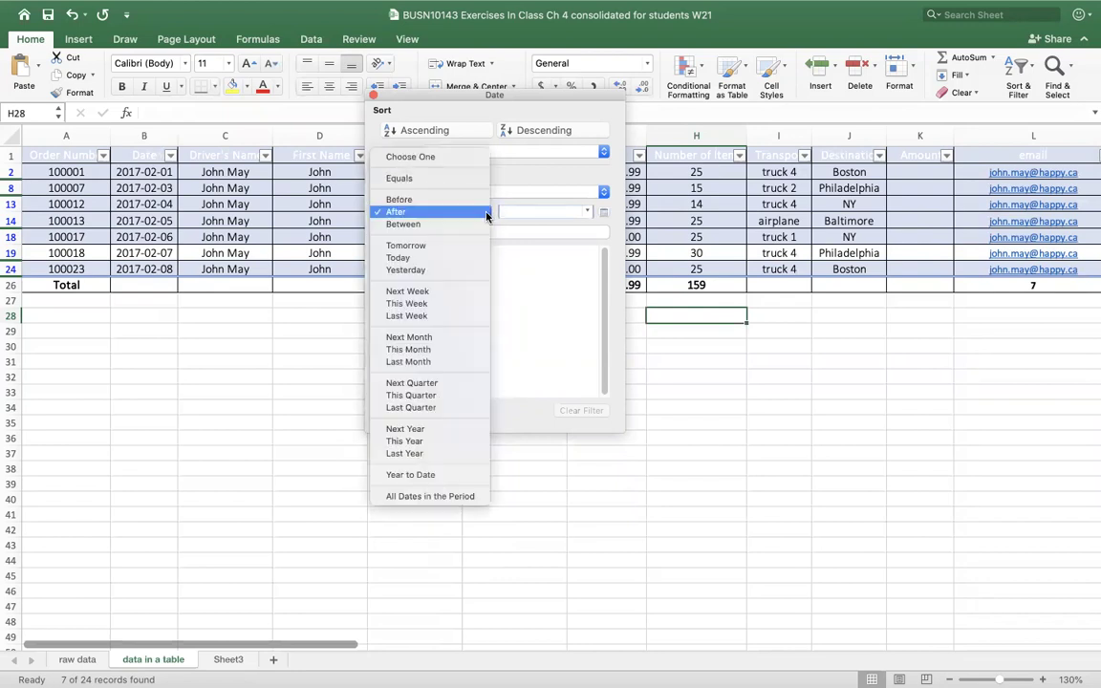
key(Escape)
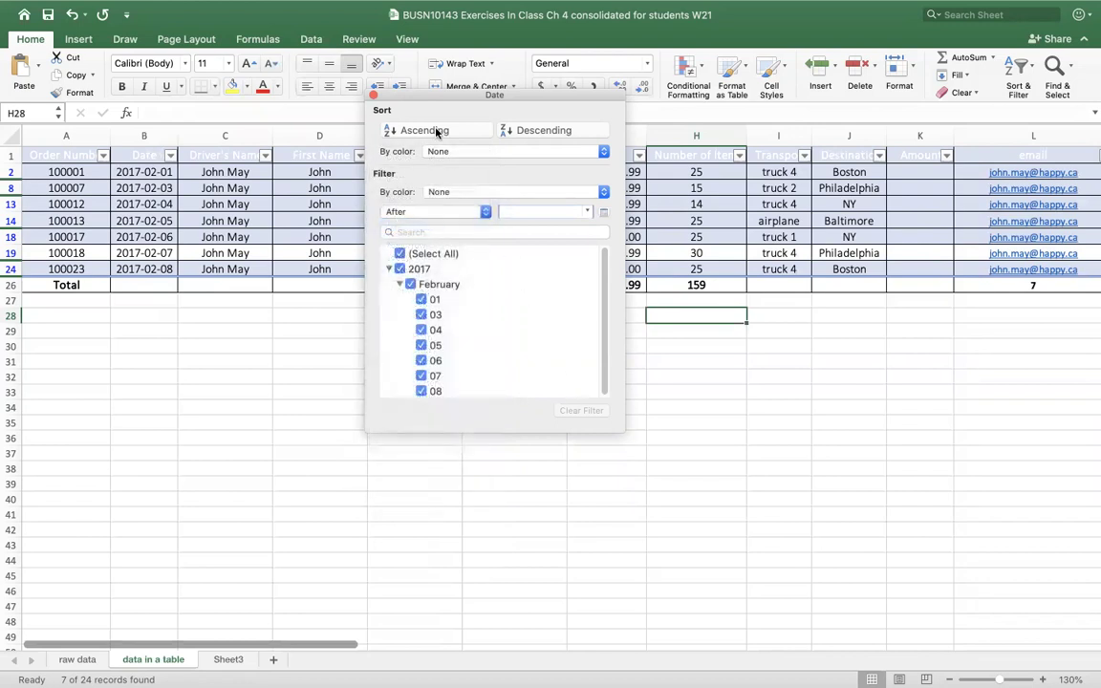
click(373, 97)
- Select an empty cell and several Driver's Name cells in the table
click(307, 403)
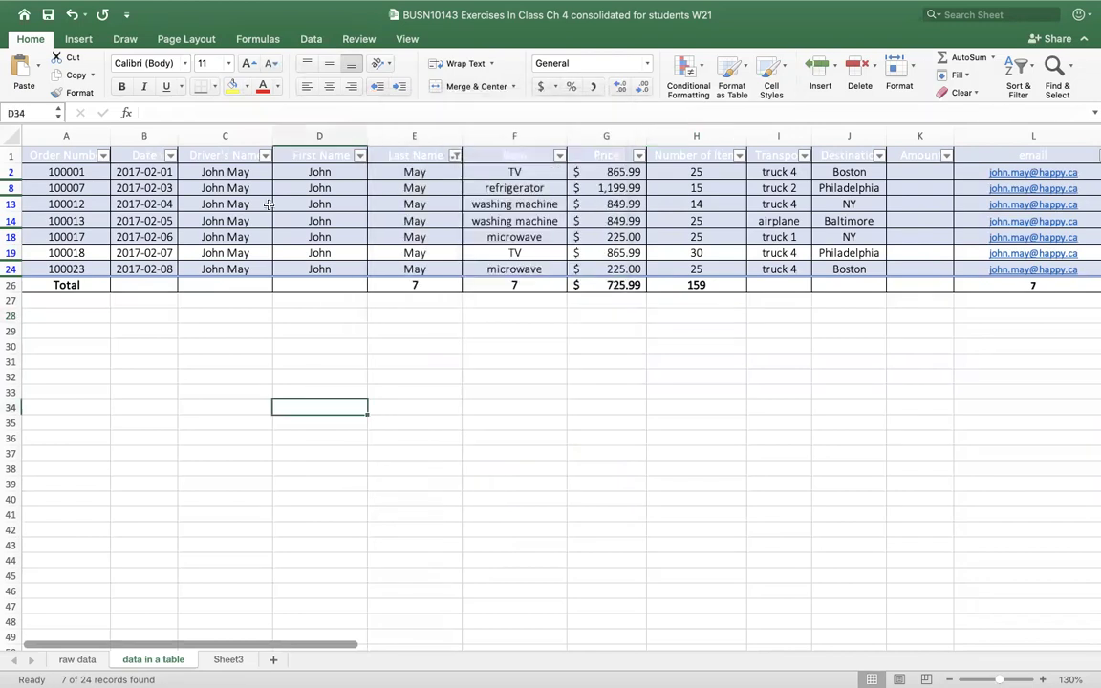
click(239, 174)
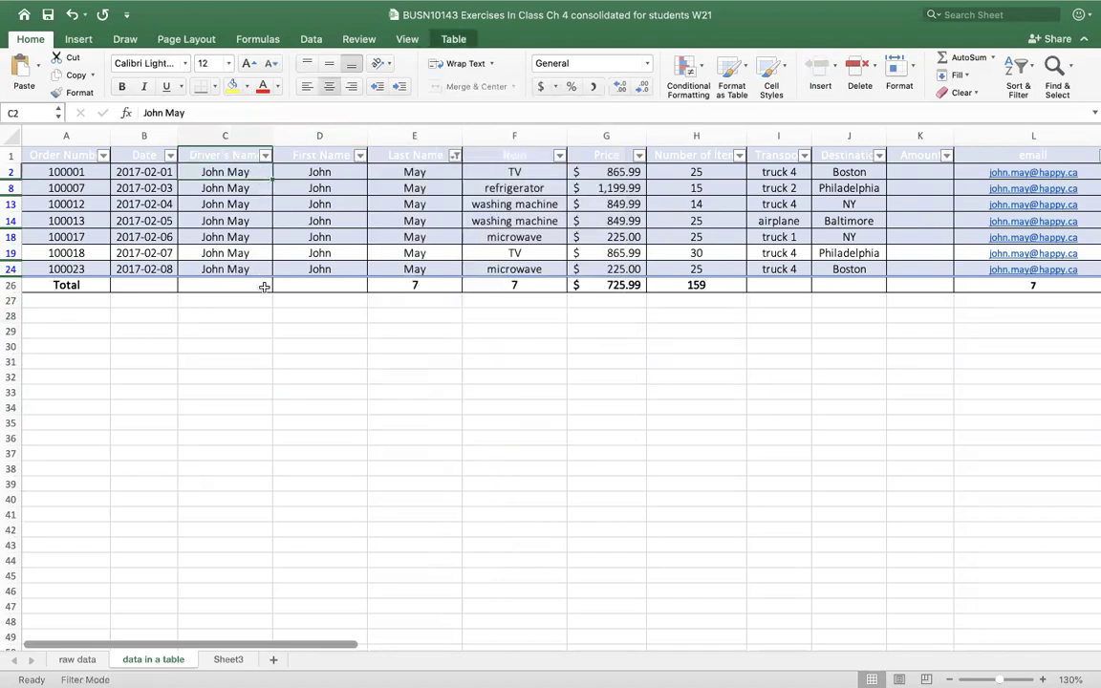
click(250, 220)
click(305, 362)
click(216, 204)
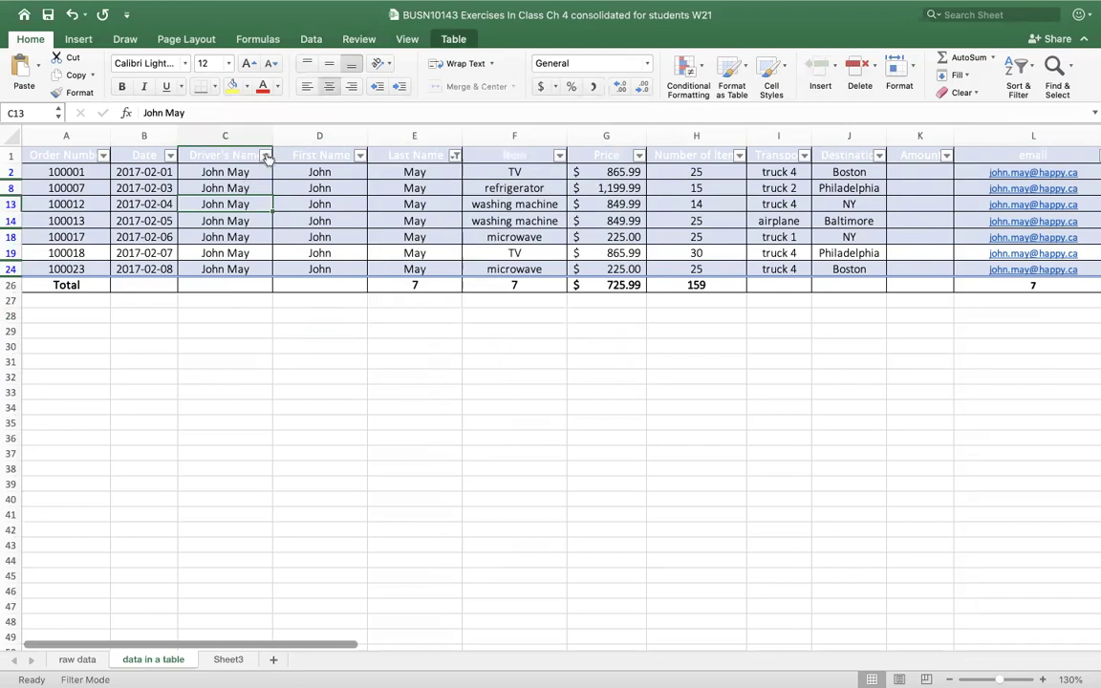
- Open and close the Driver's Name filter, then open the Date column's filter
click(265, 155)
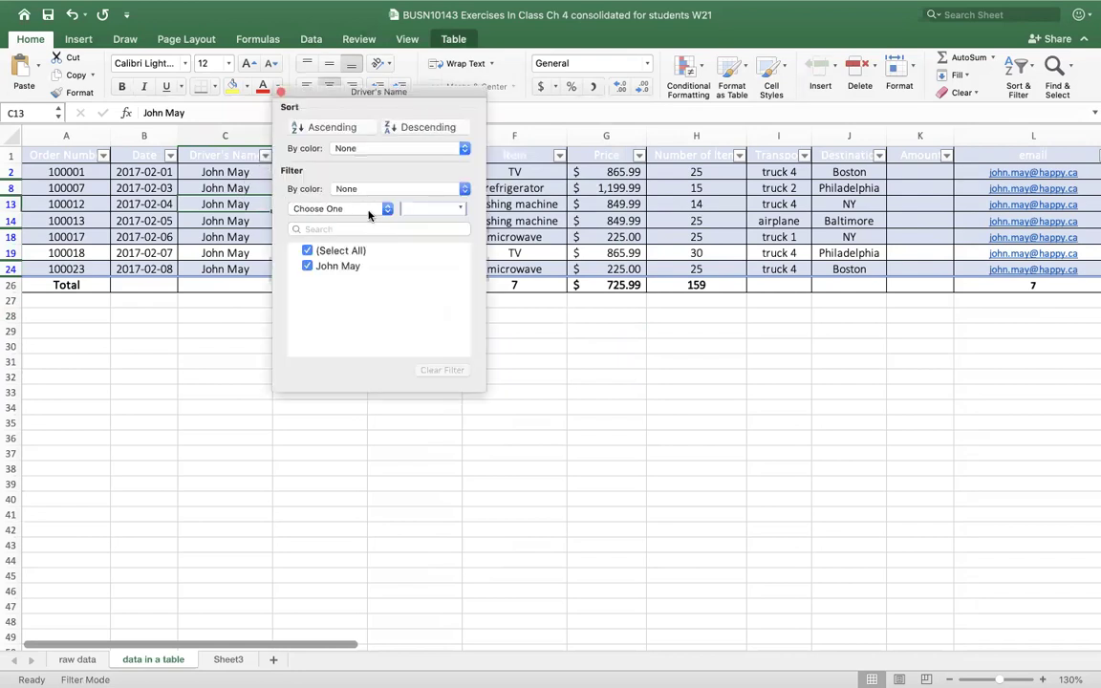
click(151, 194)
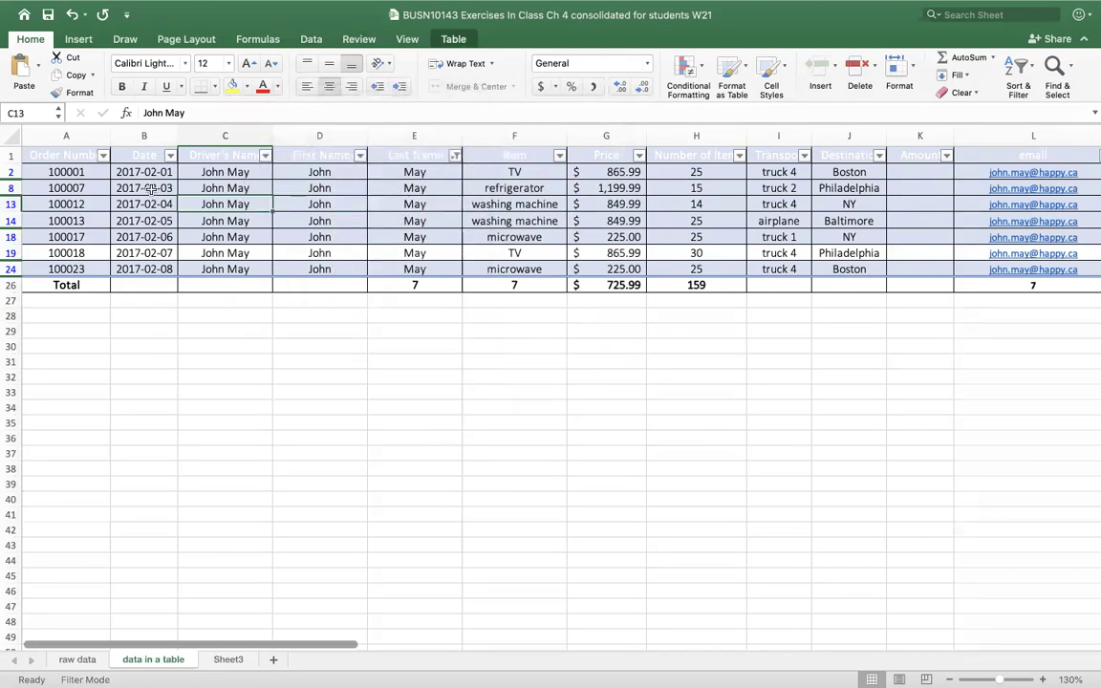
click(170, 156)
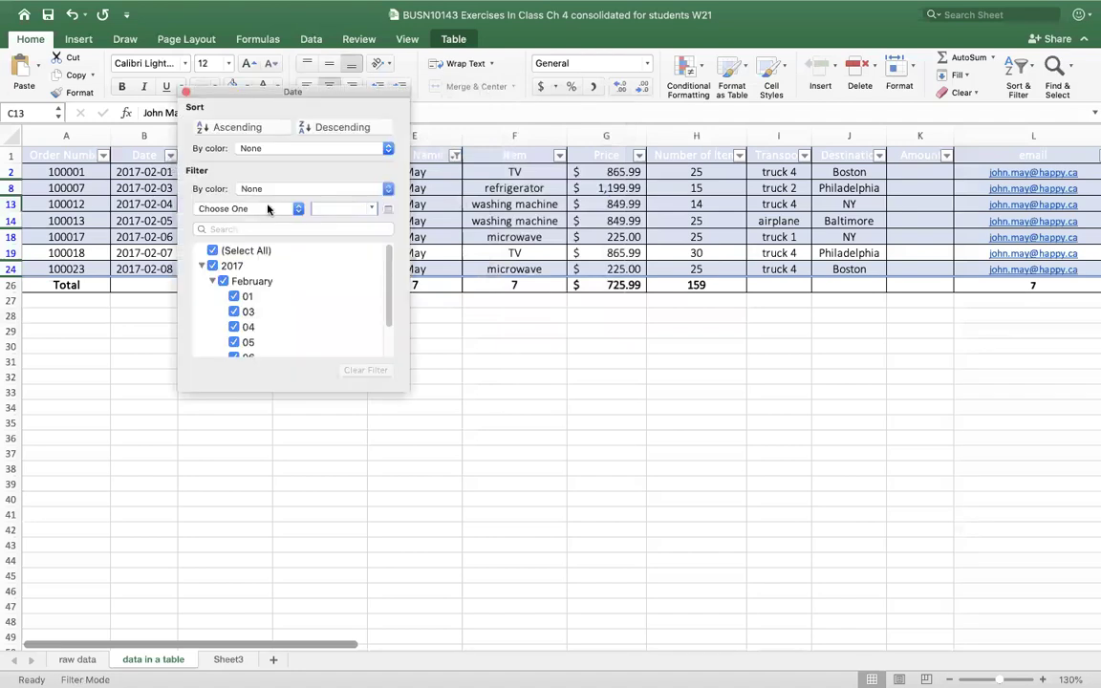
- Set the Date condition to After without picking a calendar date
click(297, 208)
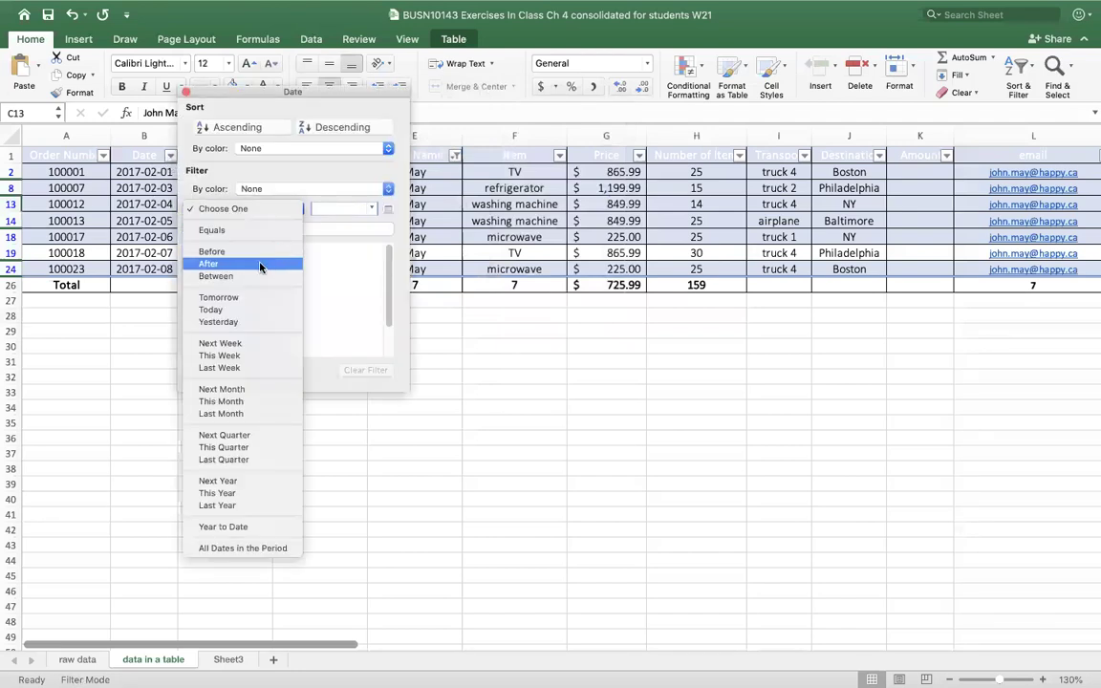
click(225, 277)
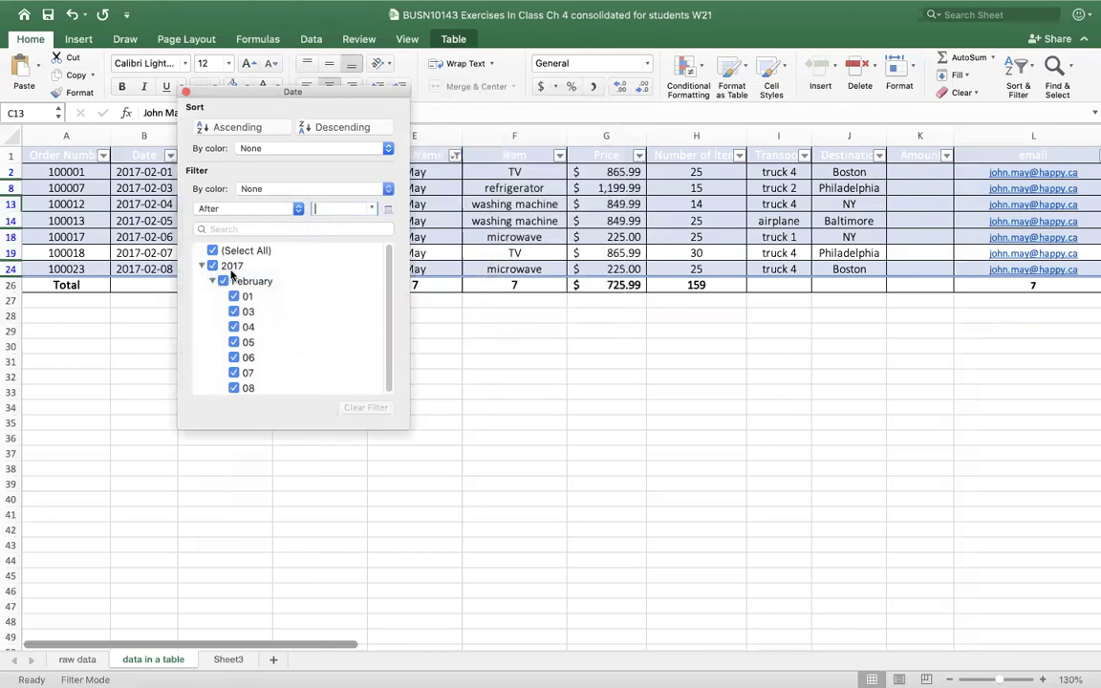
click(389, 210)
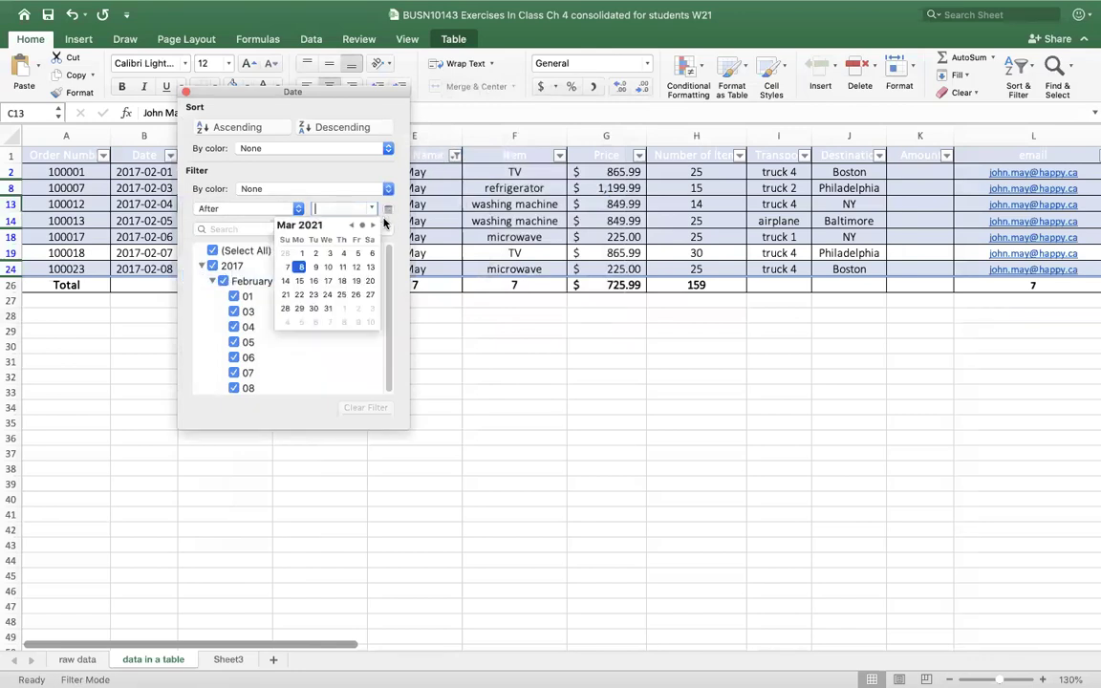
click(316, 196)
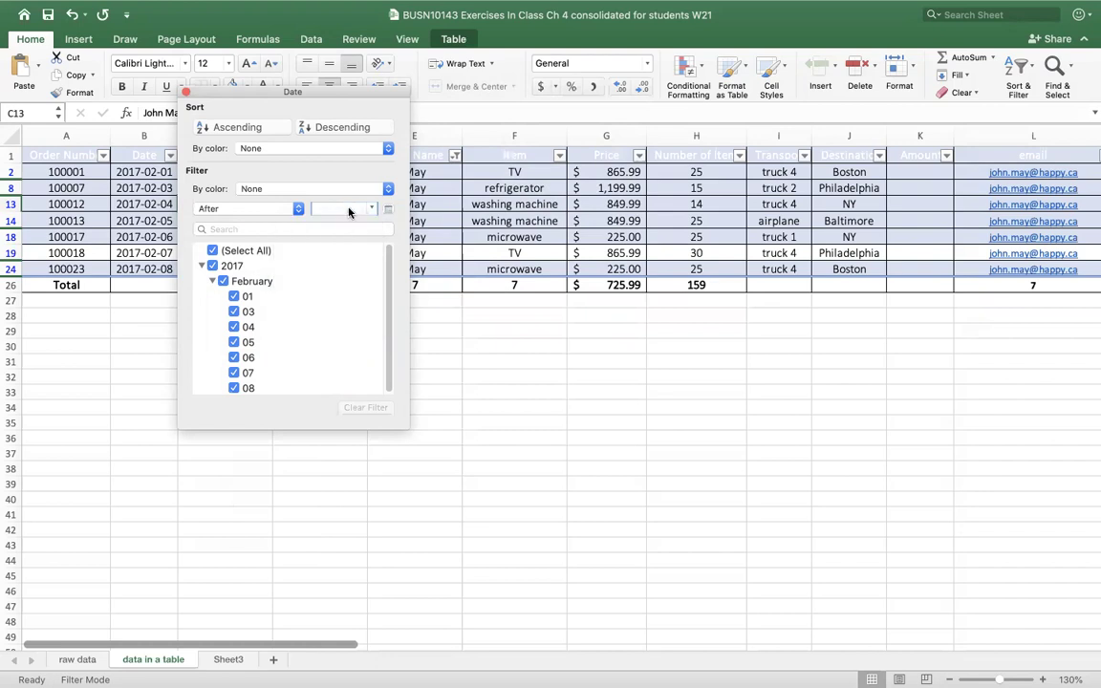
- Uncheck all February dates, keep only 2017-02-04, and choose Between
click(223, 281)
click(234, 327)
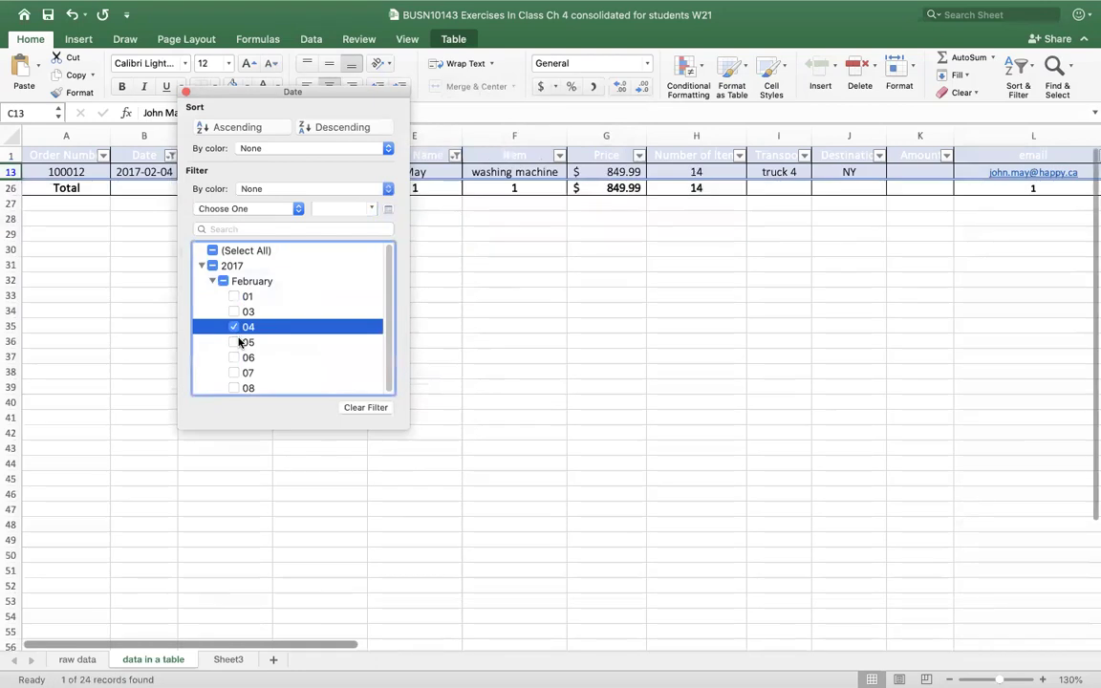
click(297, 210)
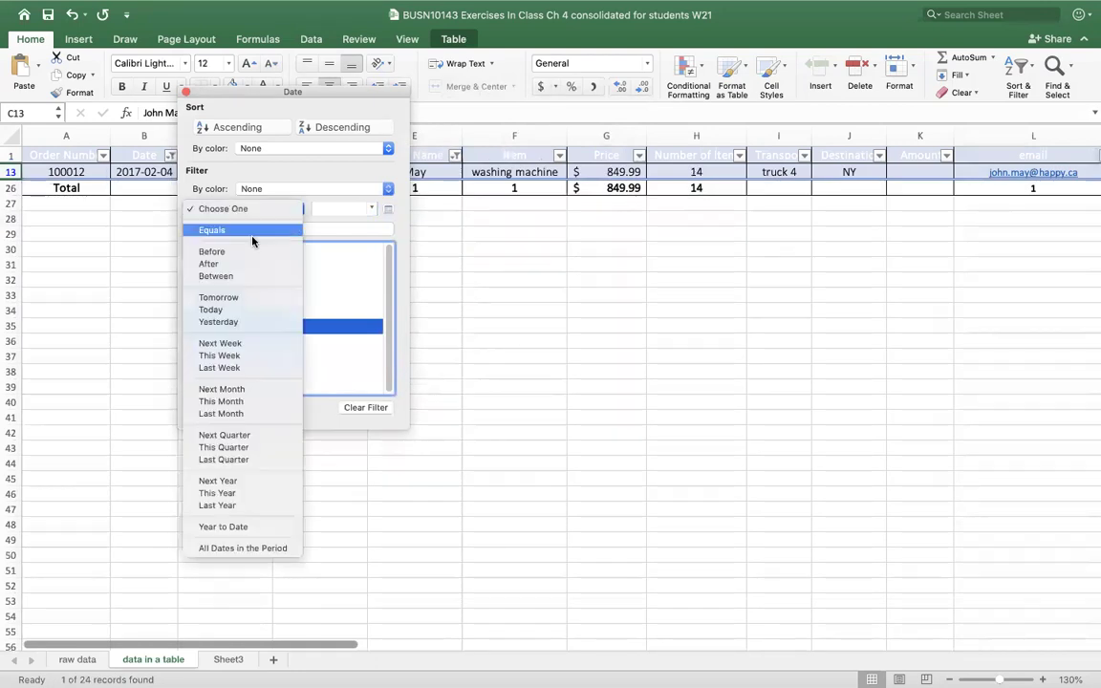
click(228, 277)
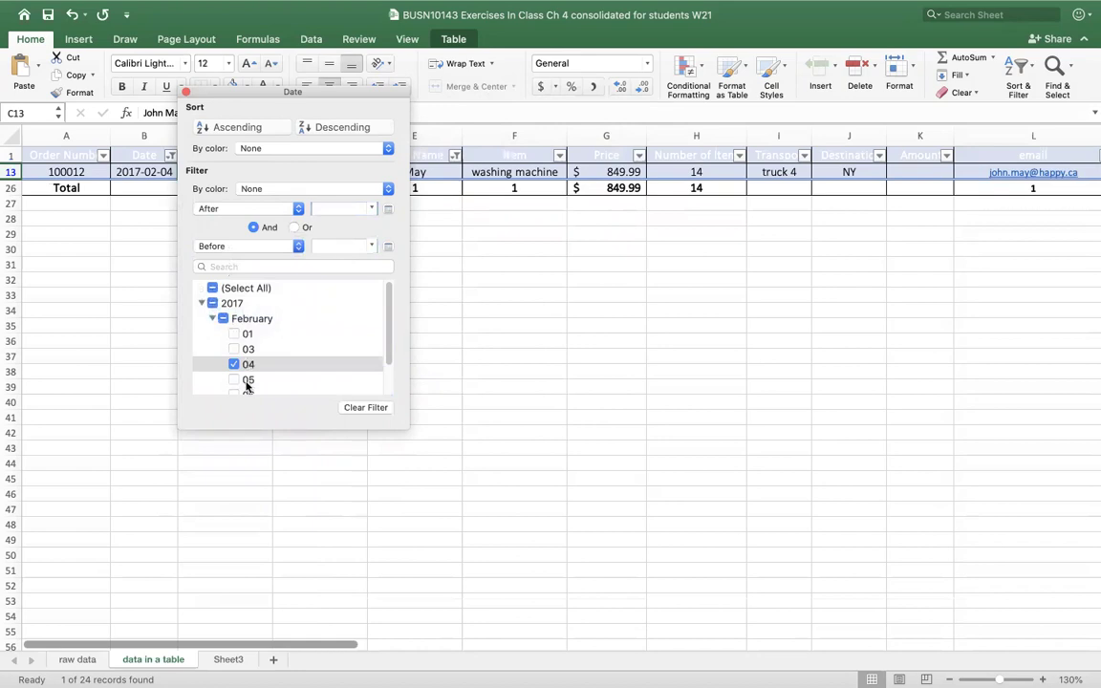
- Reselect the Between condition and toggle the 04 date off and back on
scroll(275, 326, down, 1)
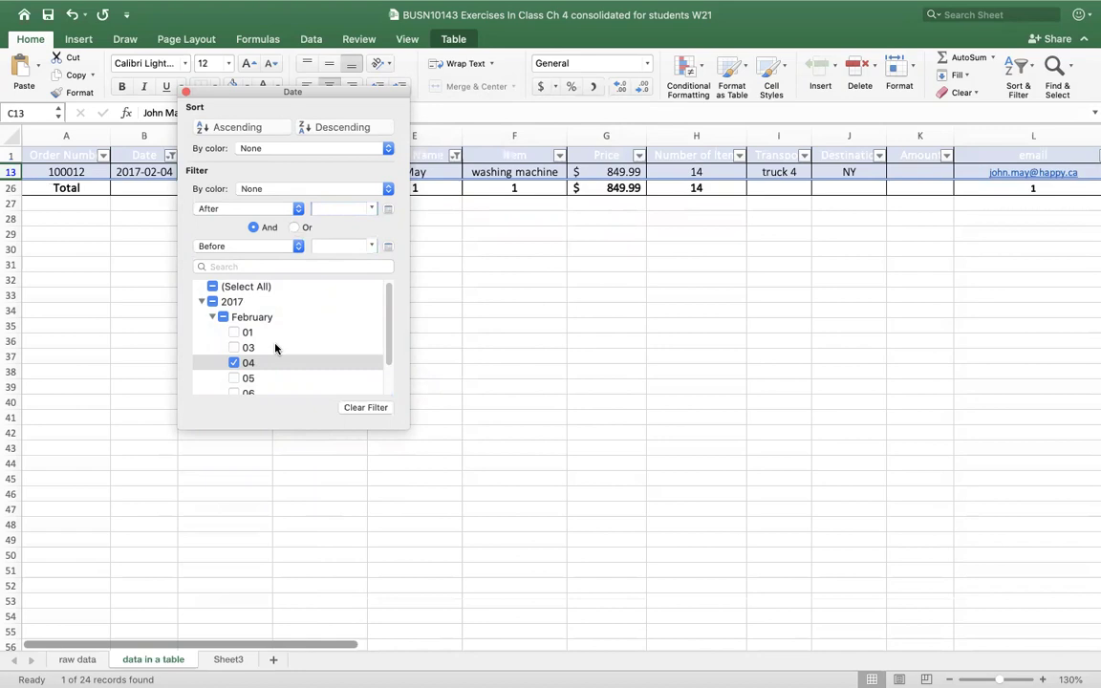
click(298, 209)
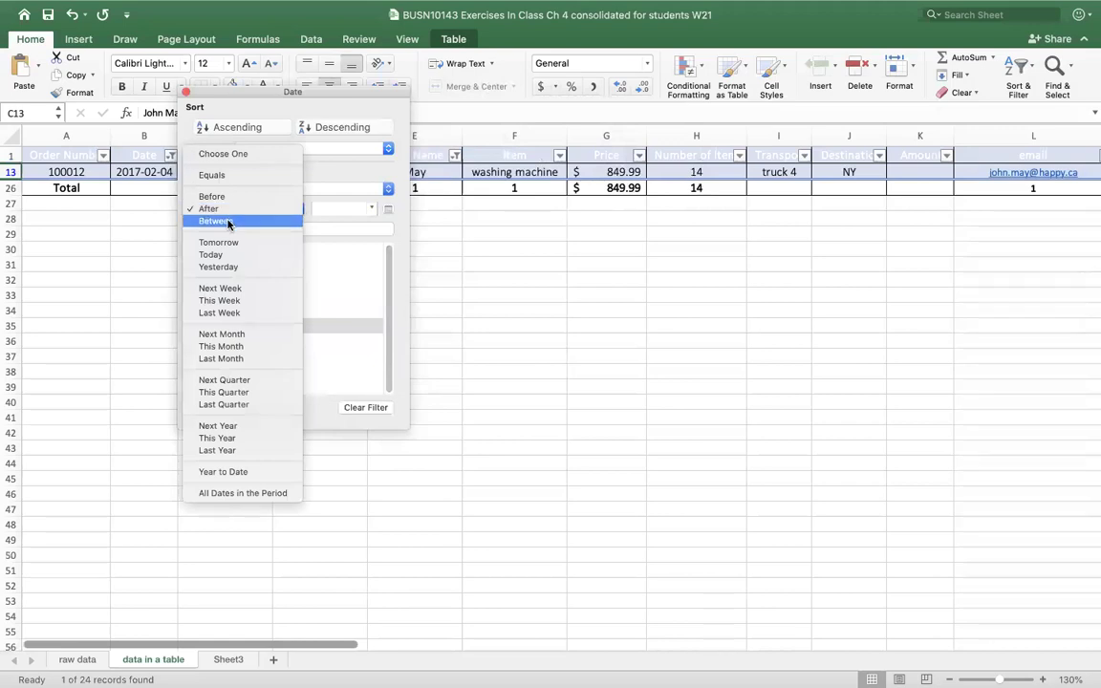
click(302, 222)
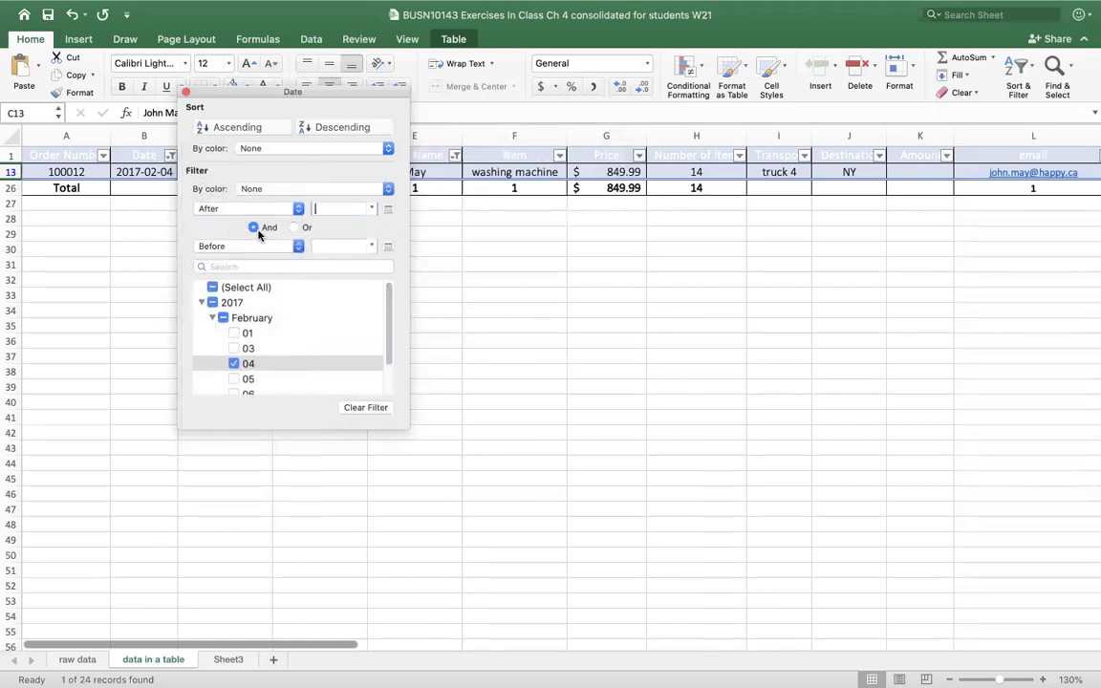
click(233, 363)
click(234, 327)
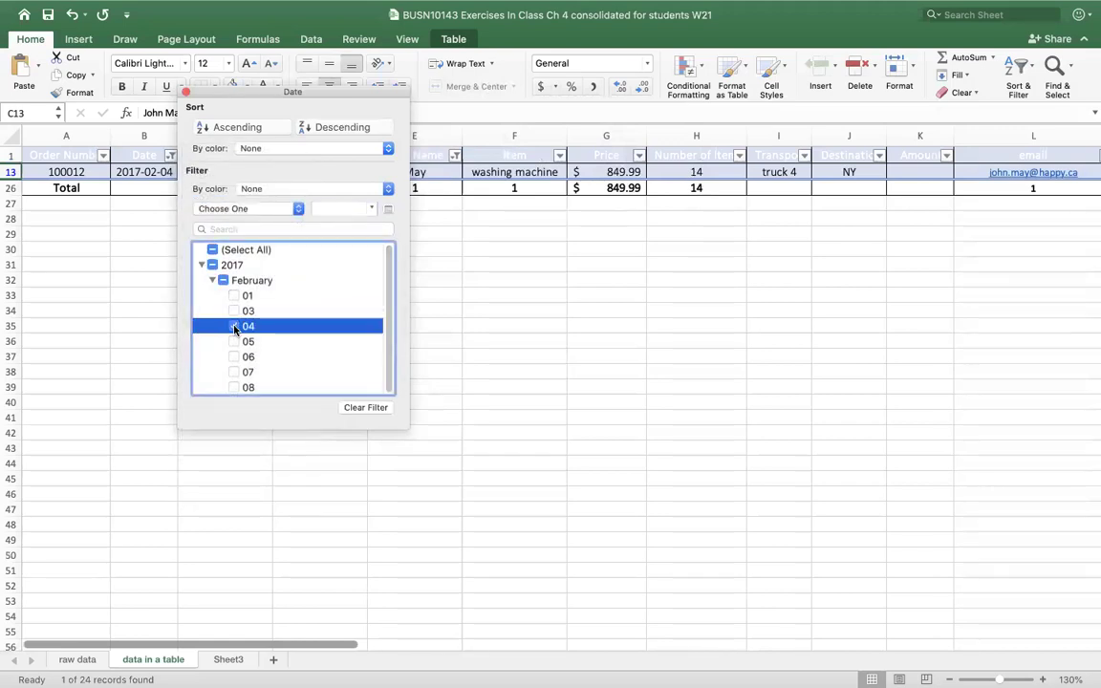
click(300, 208)
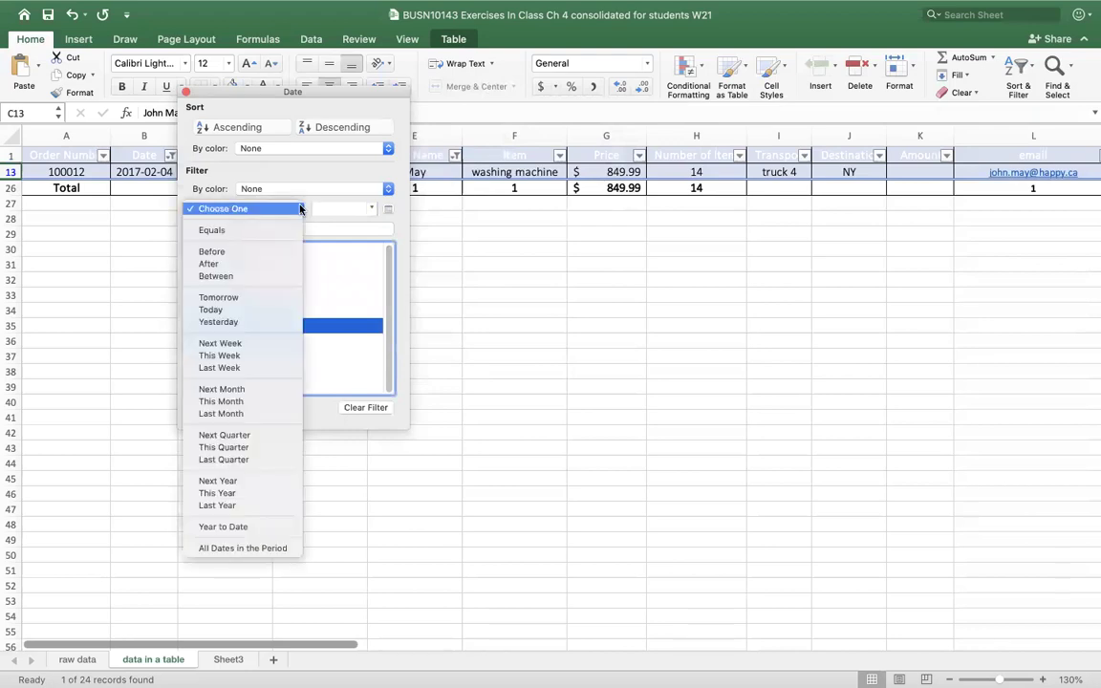
click(225, 275)
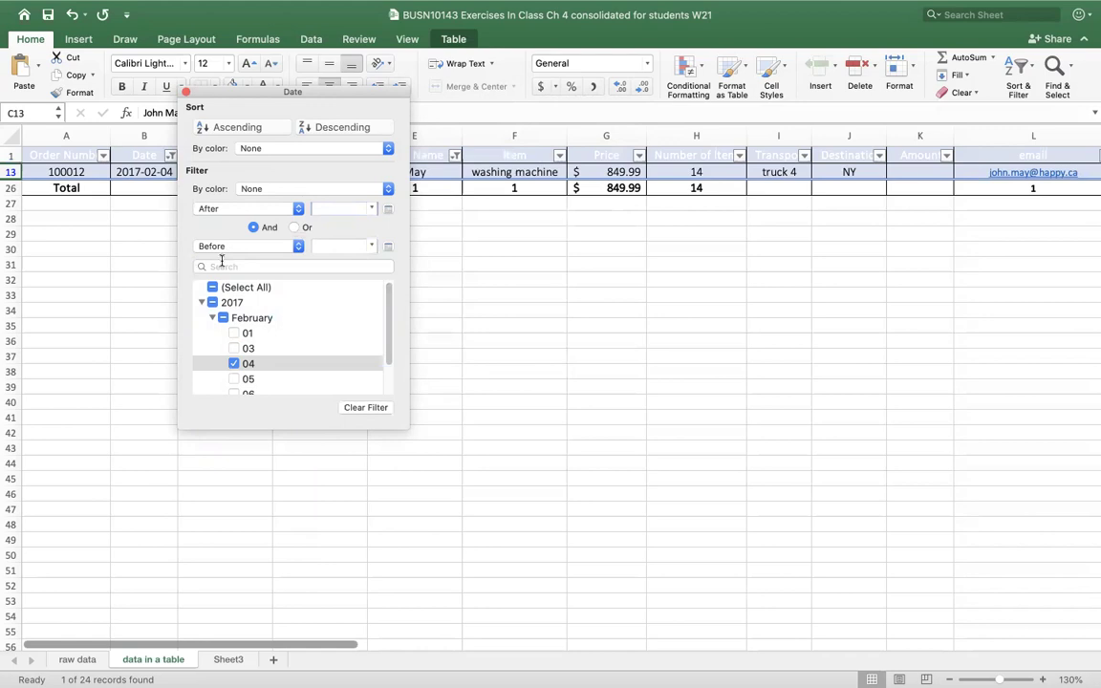
- Also check 2017-02-01 and set the Date condition to Between
click(232, 334)
click(233, 297)
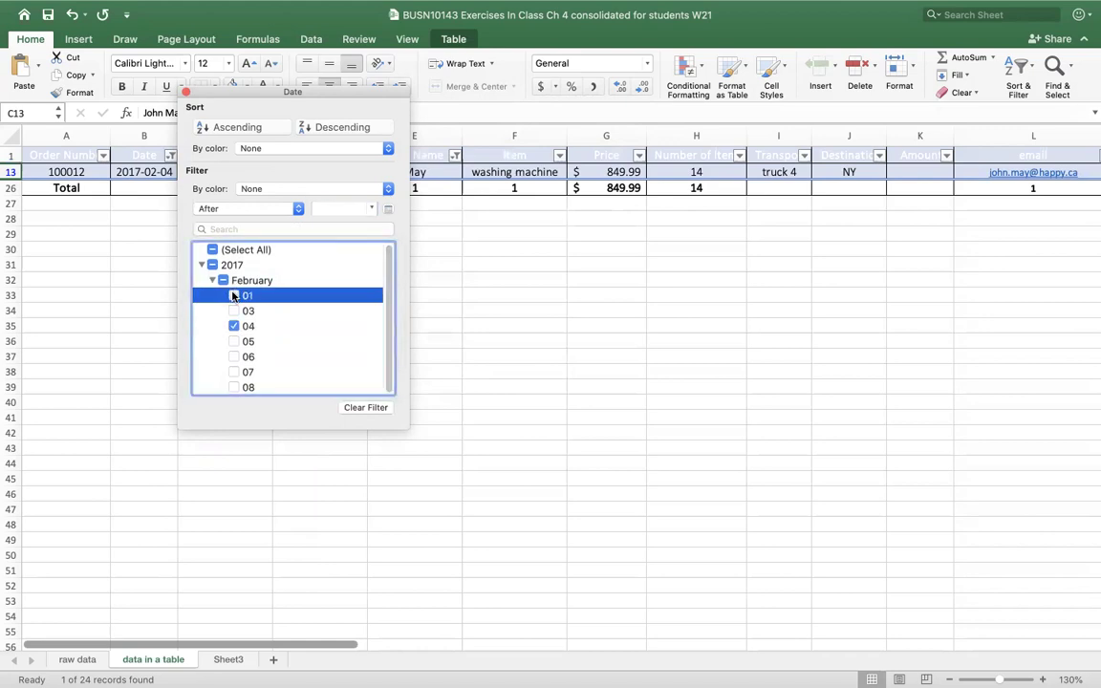
click(298, 211)
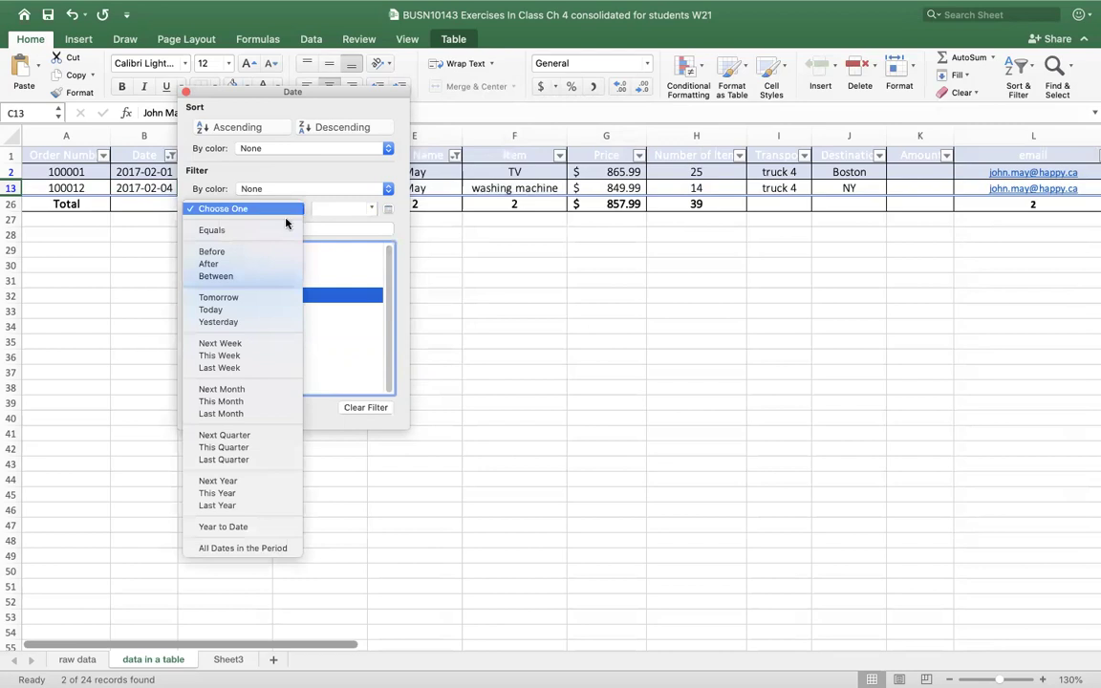
click(230, 276)
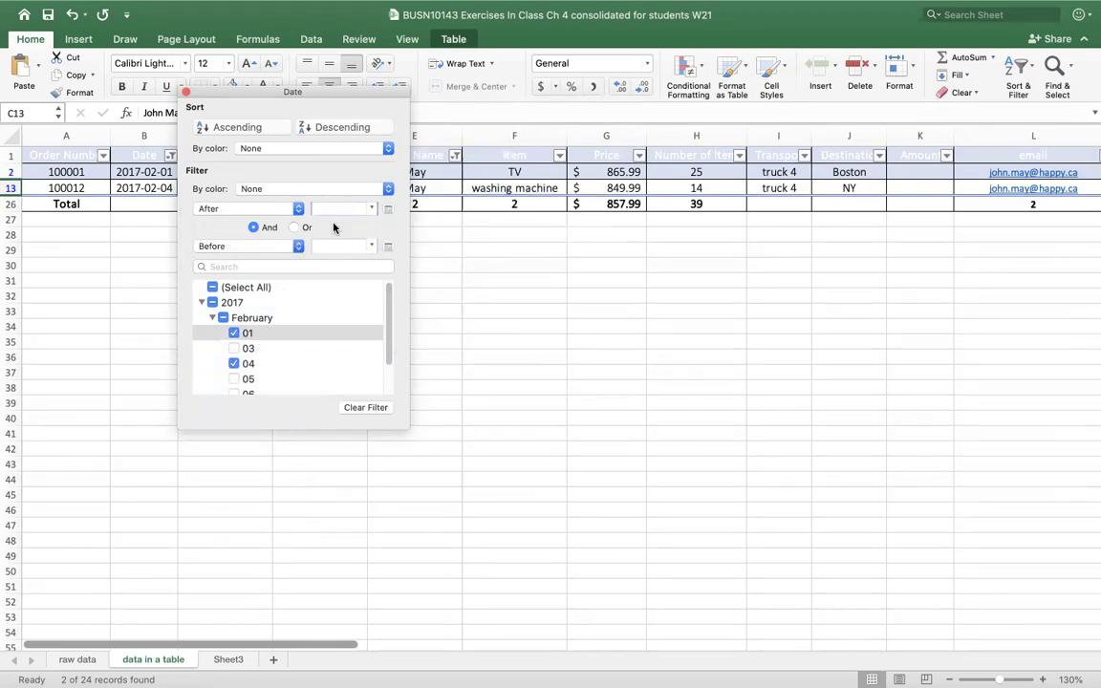
- Navigate the After calendar picker back to February 2017
click(387, 210)
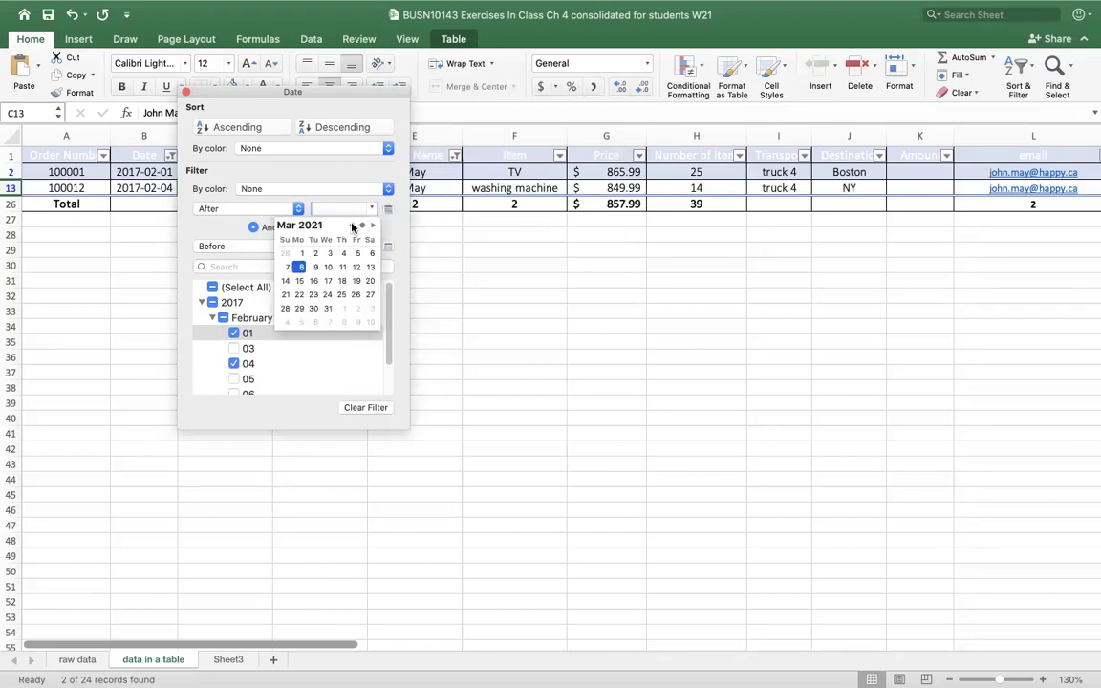
click(351, 226)
click(351, 225)
click(351, 226)
click(351, 226)
triple_click(351, 226)
double_click(351, 226)
triple_click(351, 225)
double_click(351, 226)
triple_click(351, 226)
double_click(351, 225)
triple_click(351, 225)
double_click(351, 226)
double_click(351, 226)
triple_click(351, 225)
double_click(350, 226)
double_click(351, 226)
double_click(351, 225)
triple_click(351, 225)
double_click(351, 226)
double_click(351, 226)
double_click(350, 225)
click(351, 226)
click(351, 225)
double_click(351, 225)
double_click(351, 225)
click(373, 227)
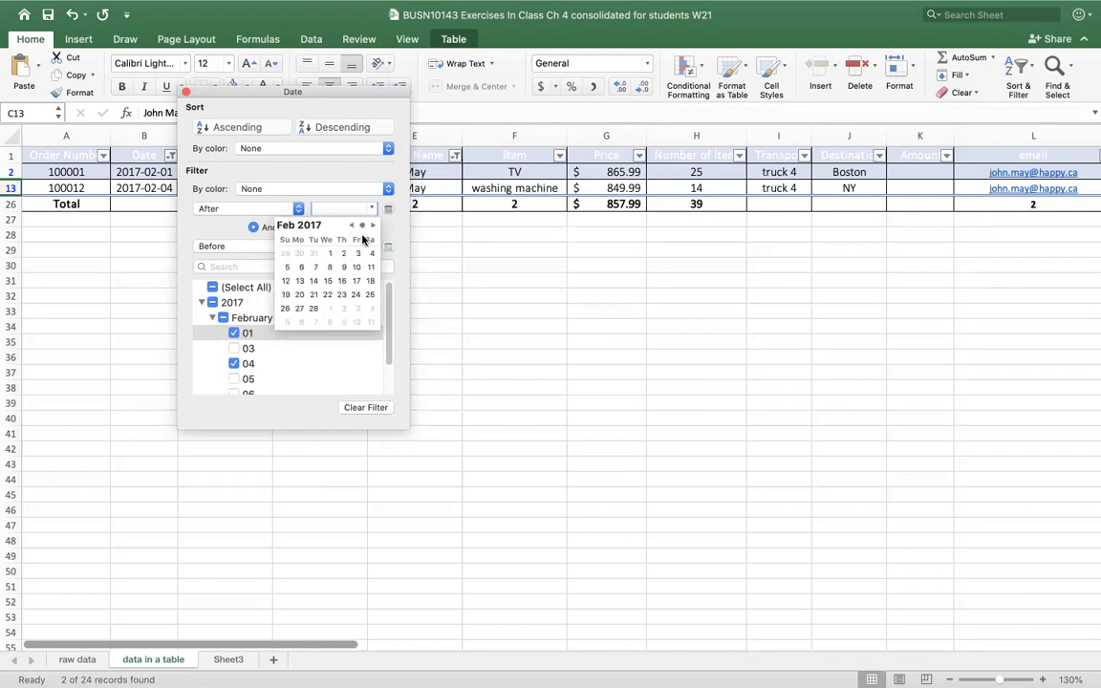
- Set the range to after 2017-02-03 and before a later February date
click(356, 254)
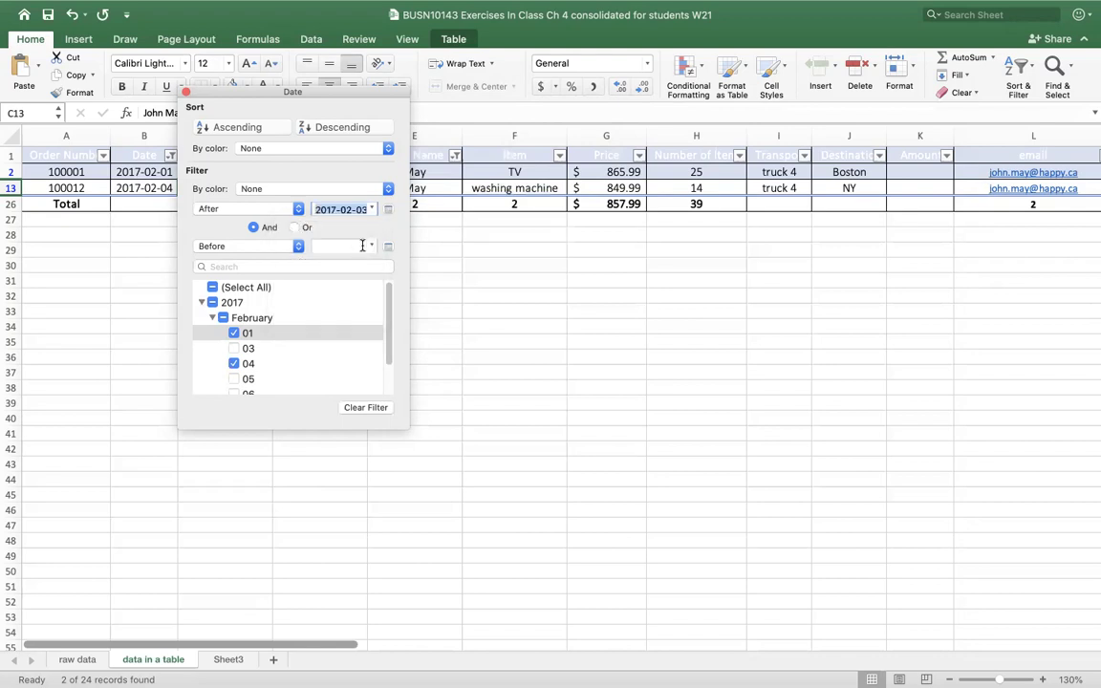
click(371, 245)
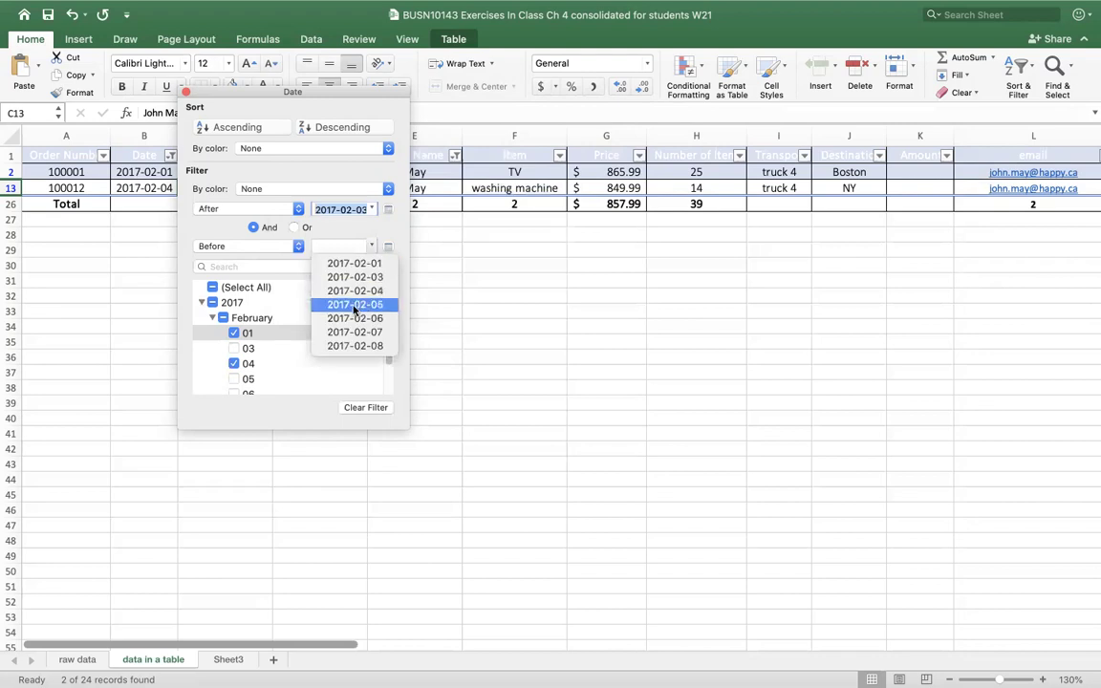
click(355, 306)
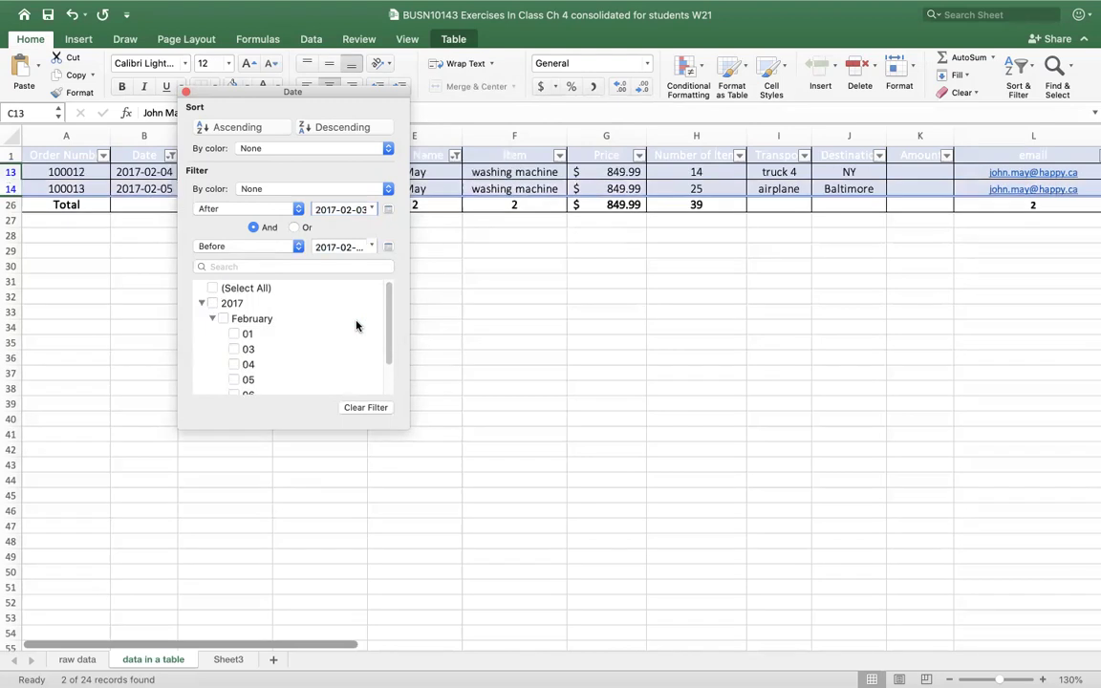
drag(258, 84, 421, 114)
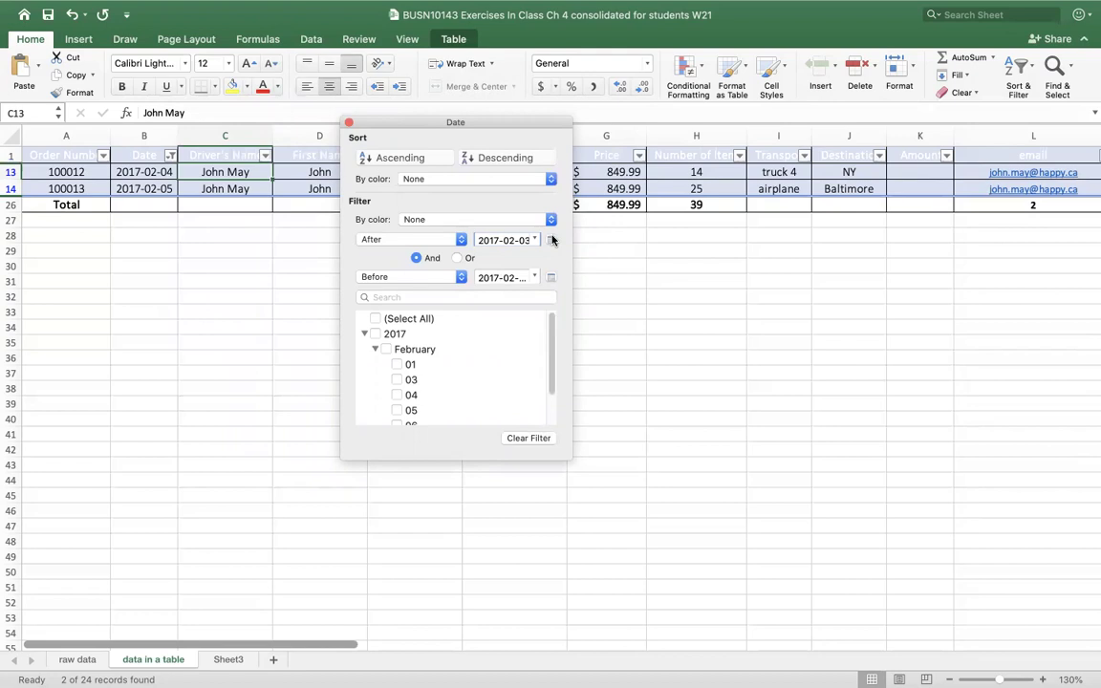
- Clear the Date filter and close its popup, restoring the seven May orders
click(528, 438)
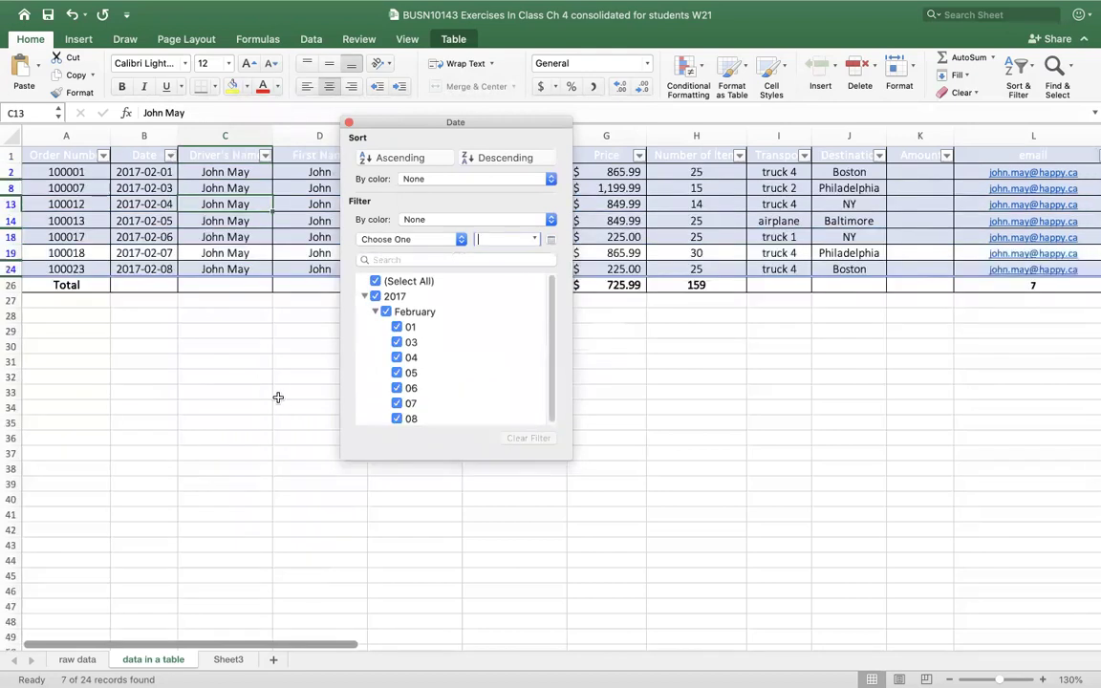
click(349, 123)
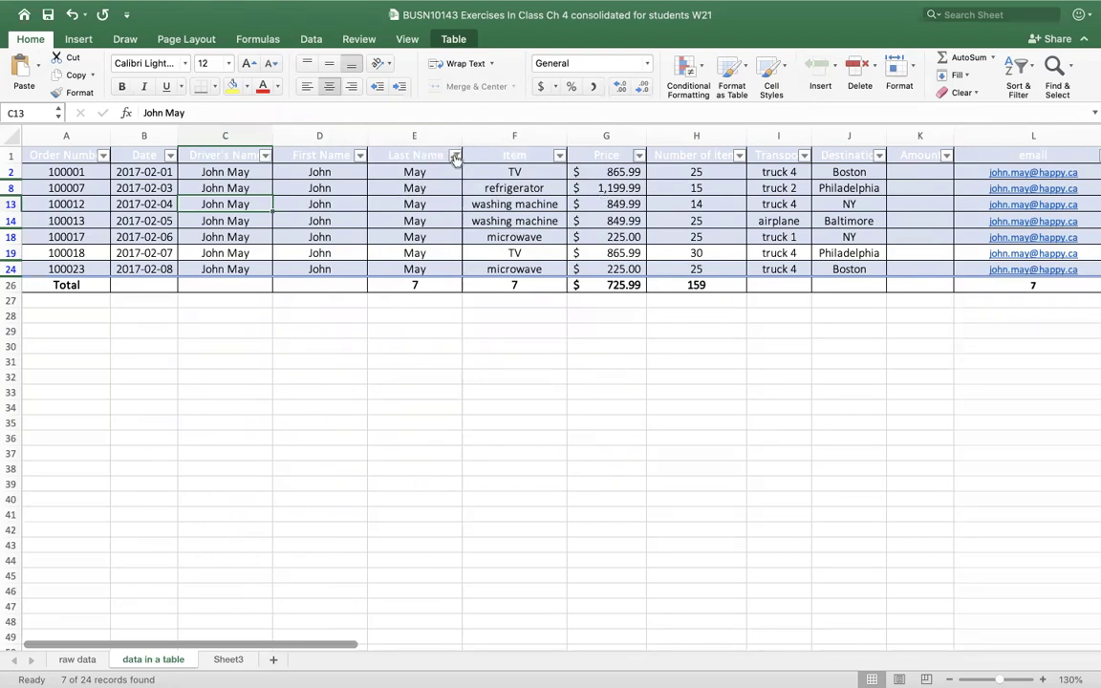
- Clear the Last Name filter so the Total row counts all 24 orders again
click(456, 158)
click(628, 409)
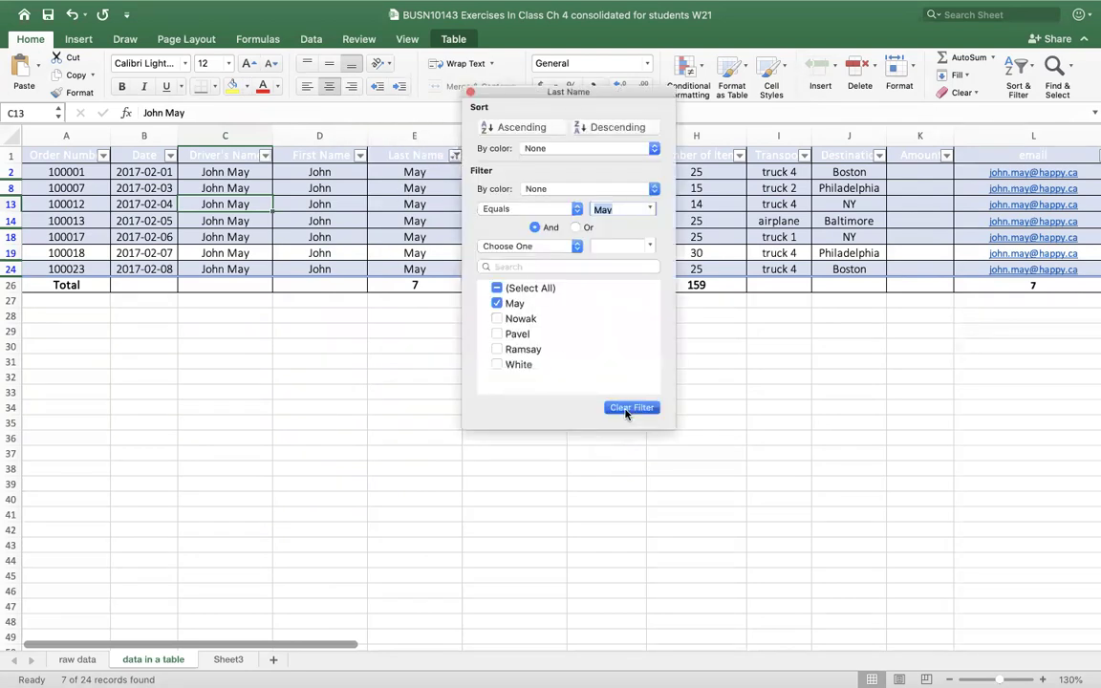
click(471, 93)
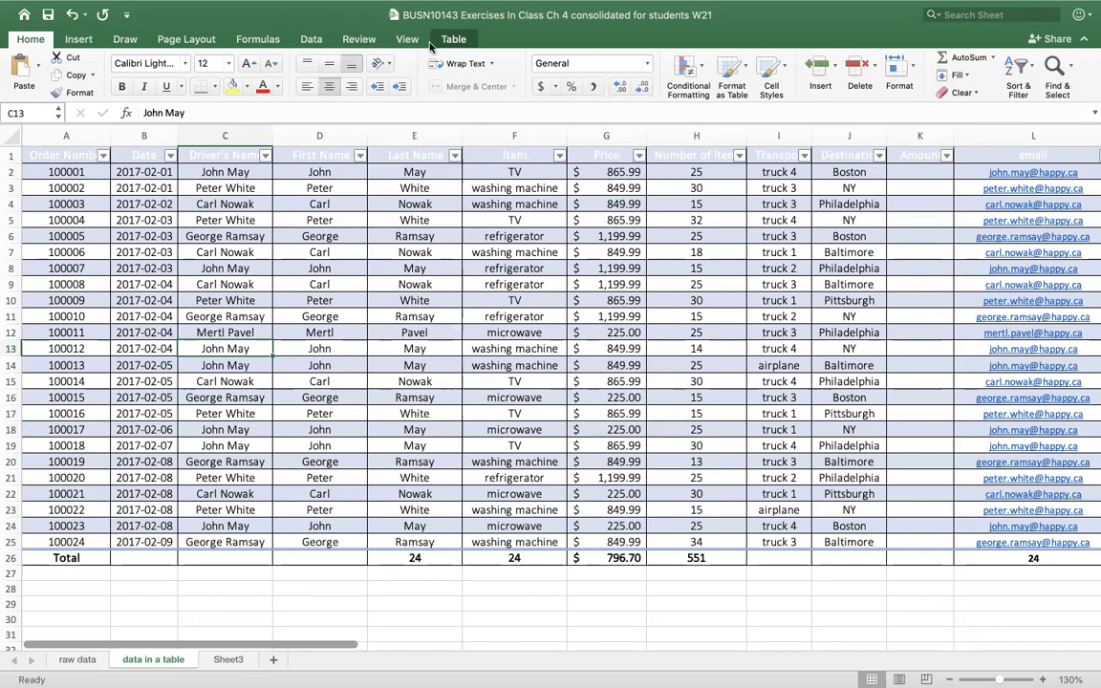
- On the Data tab, look at the First Name and Last Name filter options without changing them
click(406, 268)
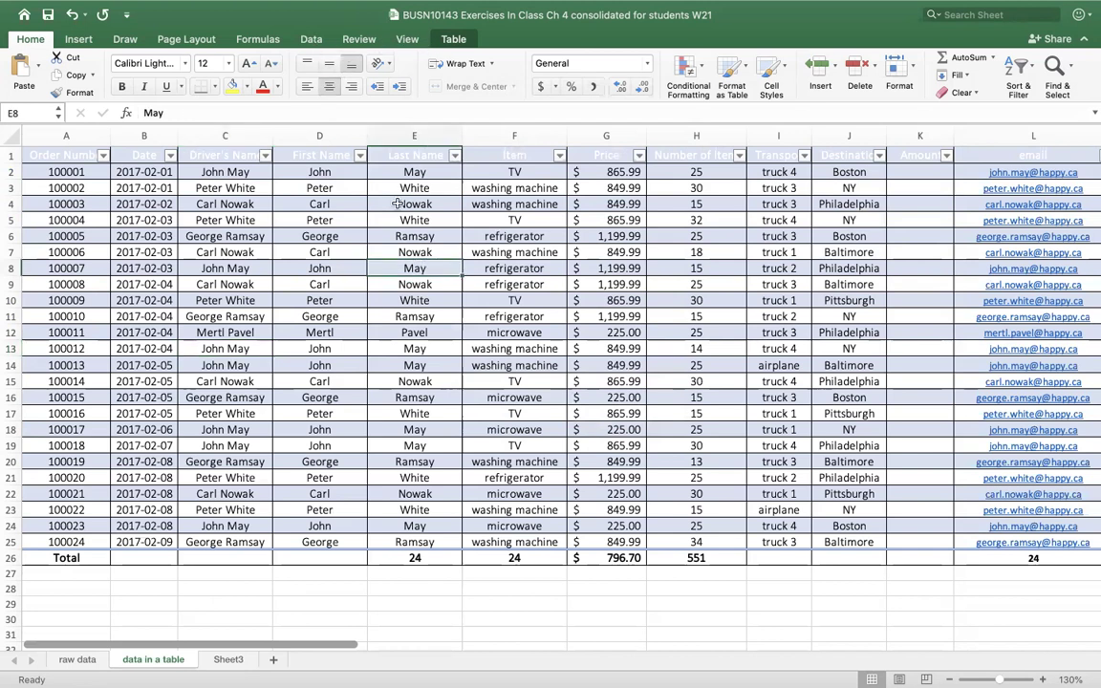
click(307, 40)
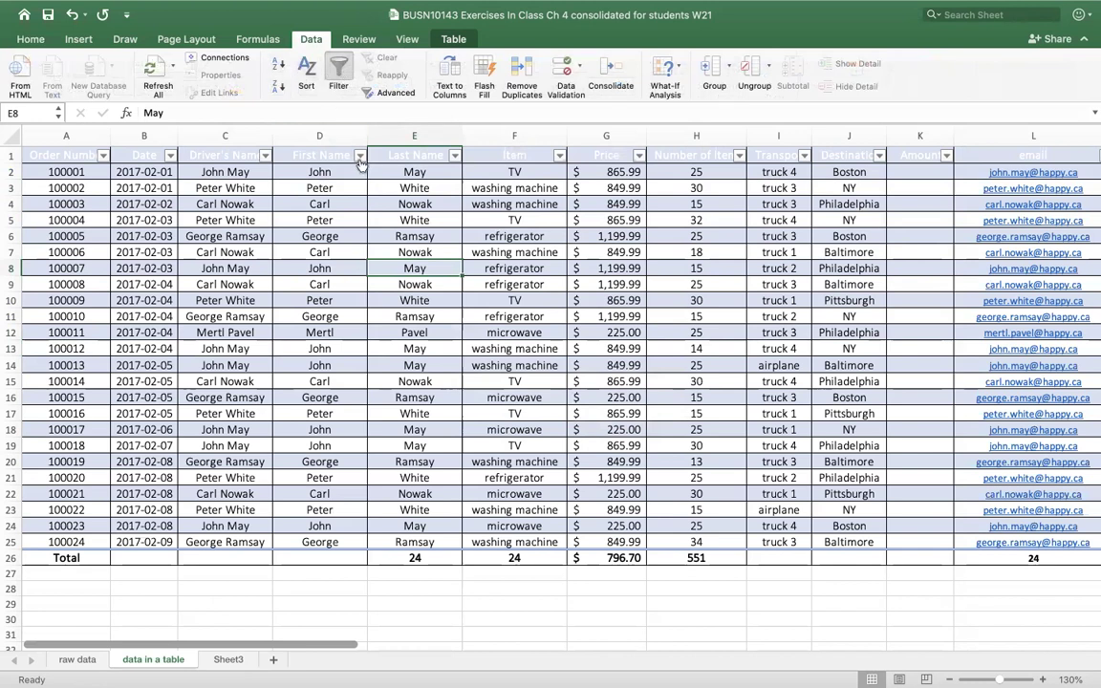
click(361, 156)
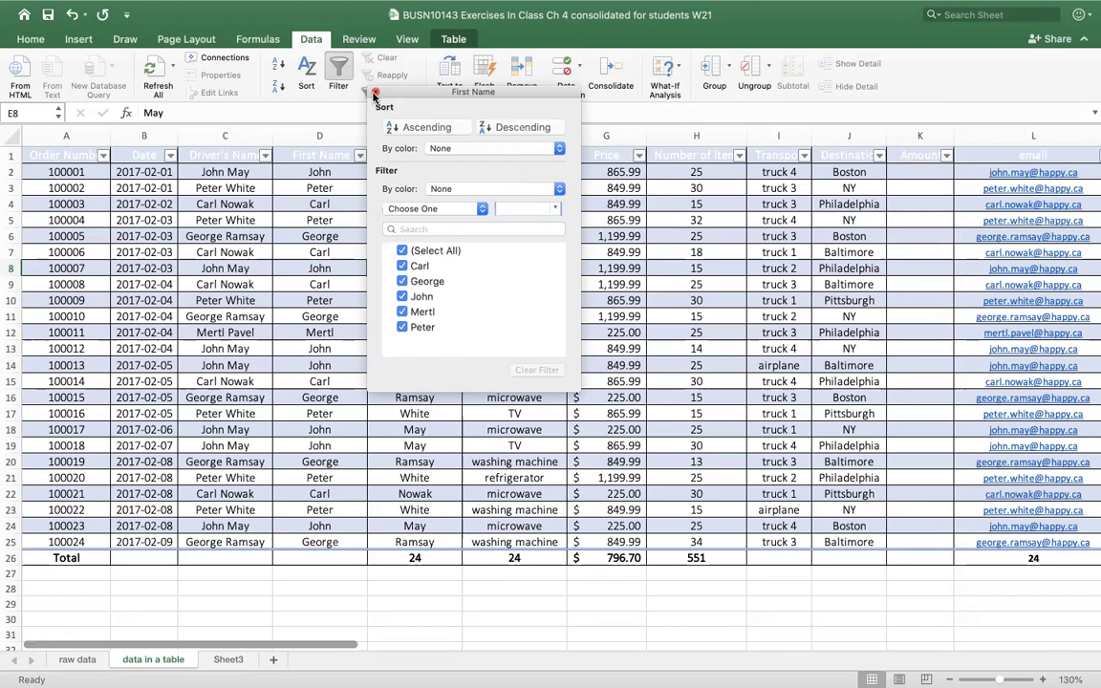
click(323, 105)
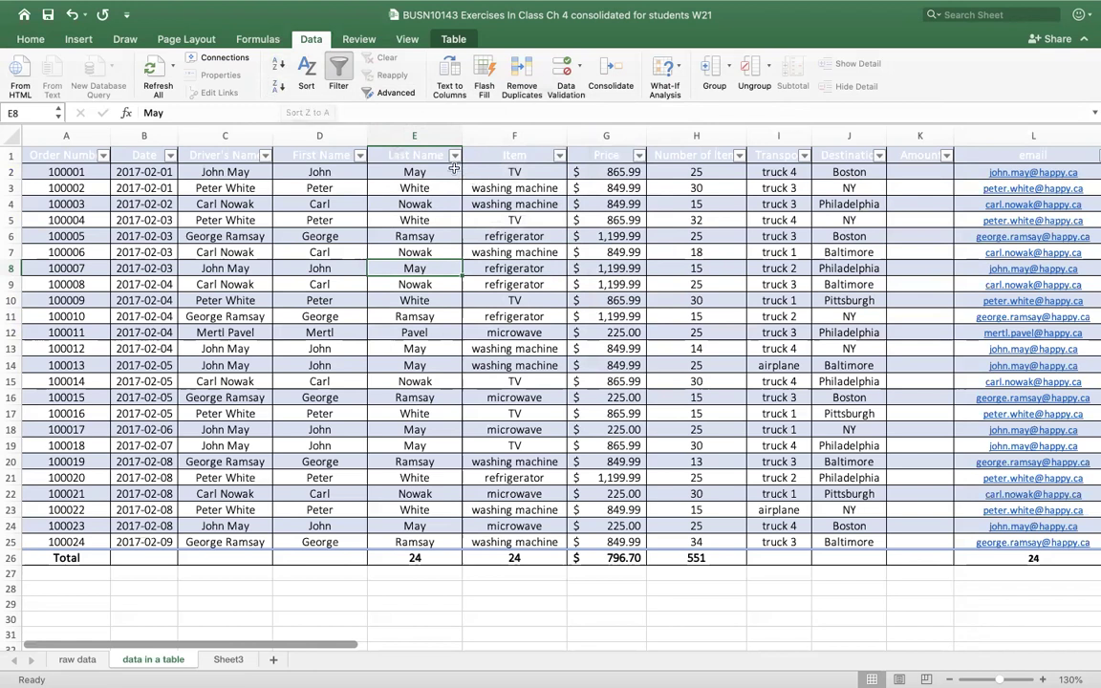
click(456, 159)
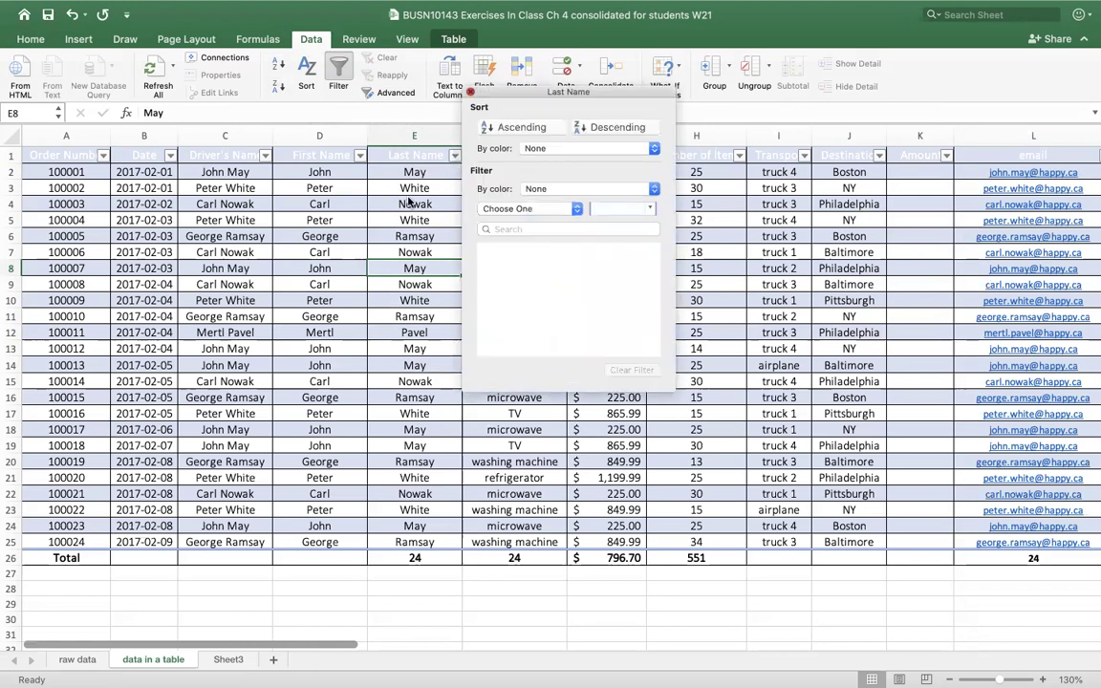
click(406, 270)
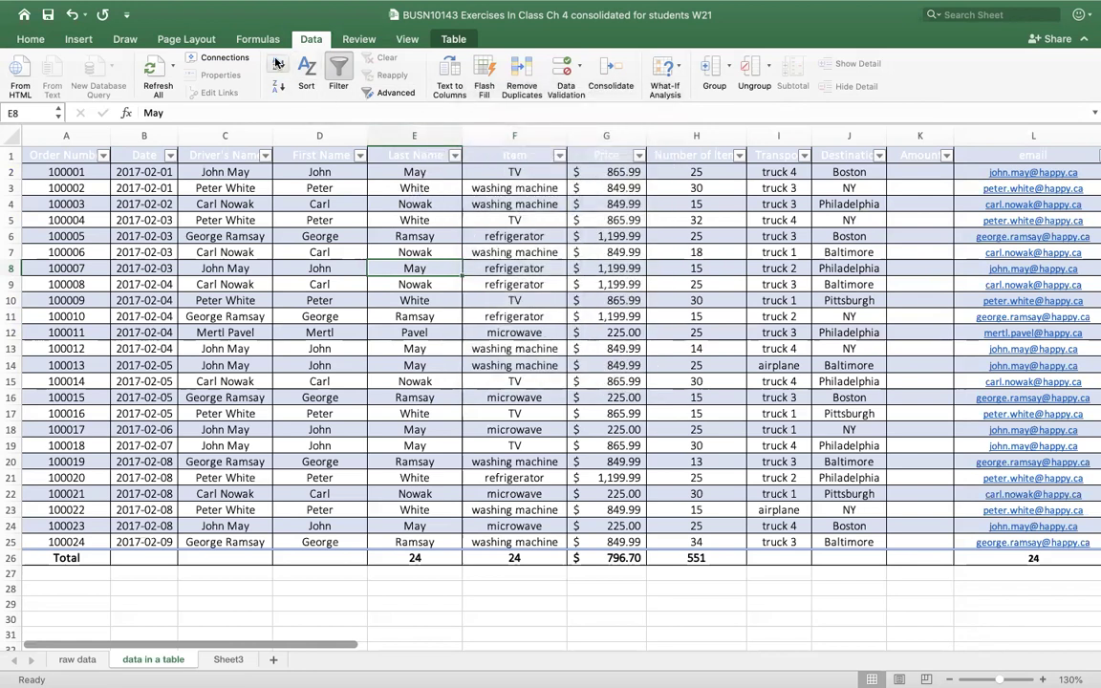
- Sort the table A to Z by Last Name, then A to Z by Item
click(427, 173)
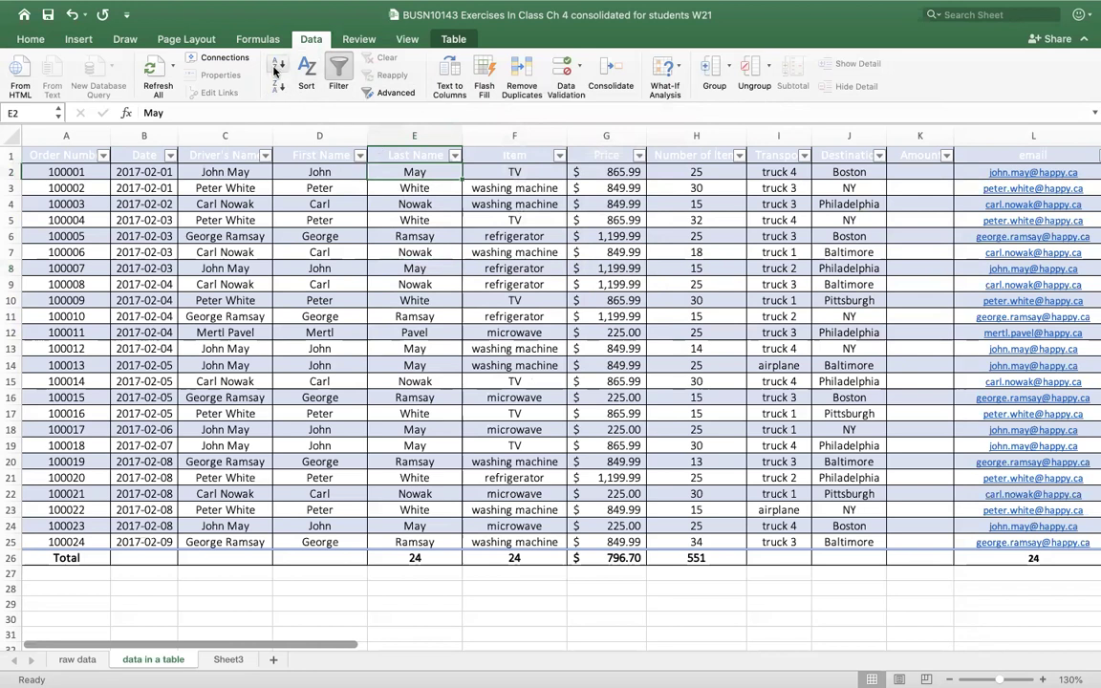
click(277, 69)
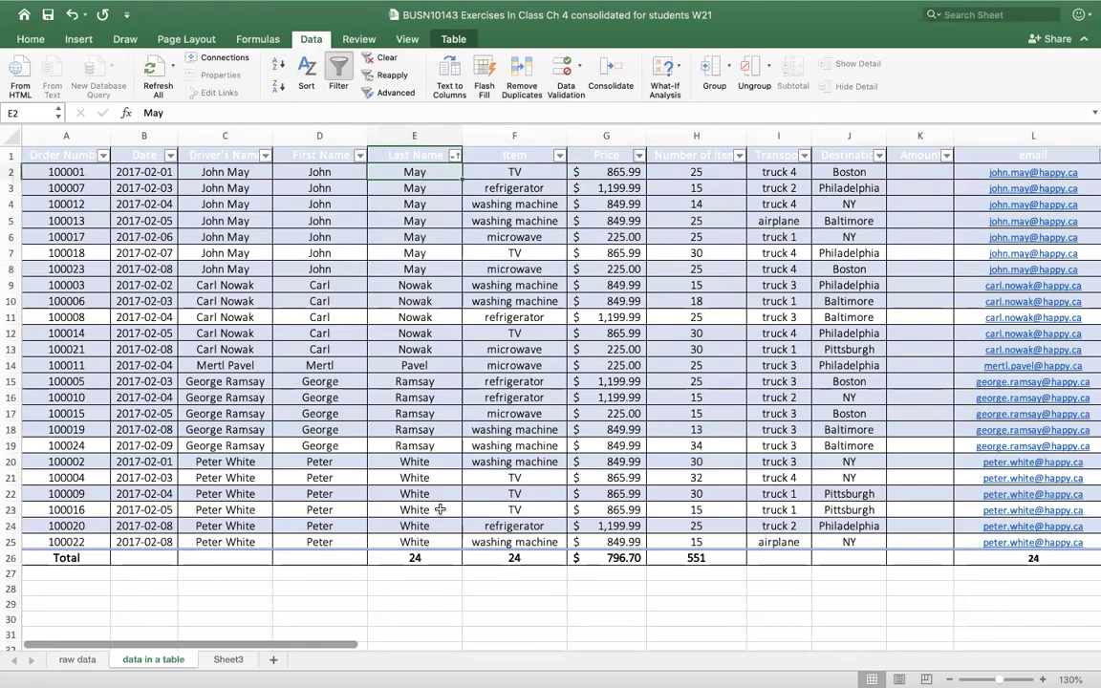
click(536, 172)
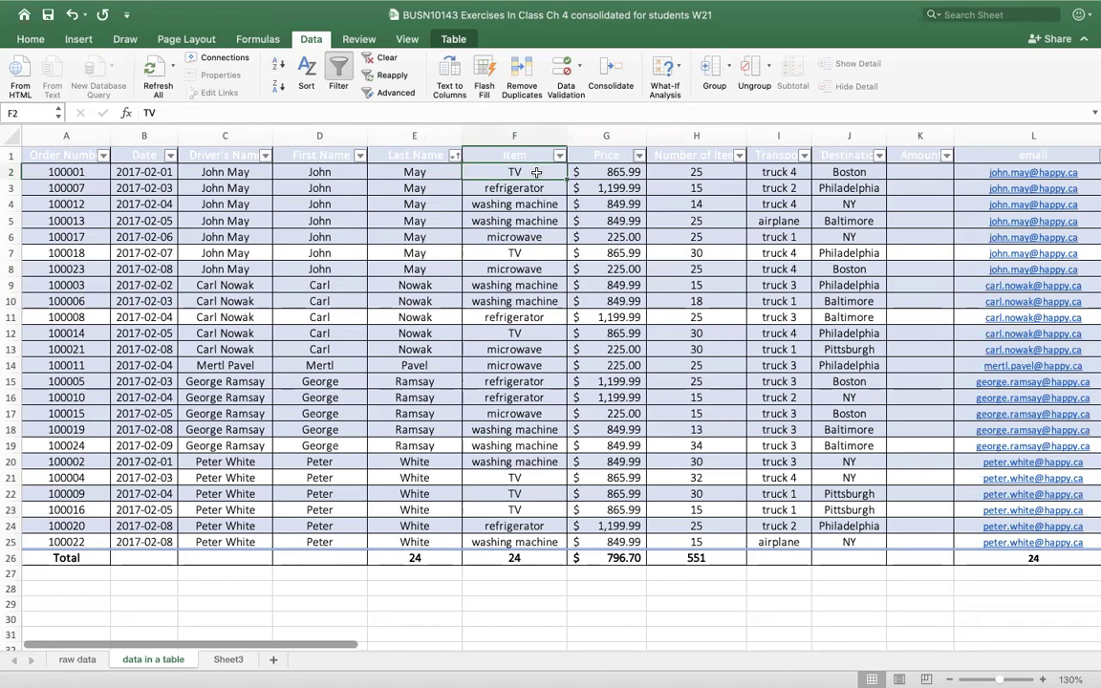
click(277, 65)
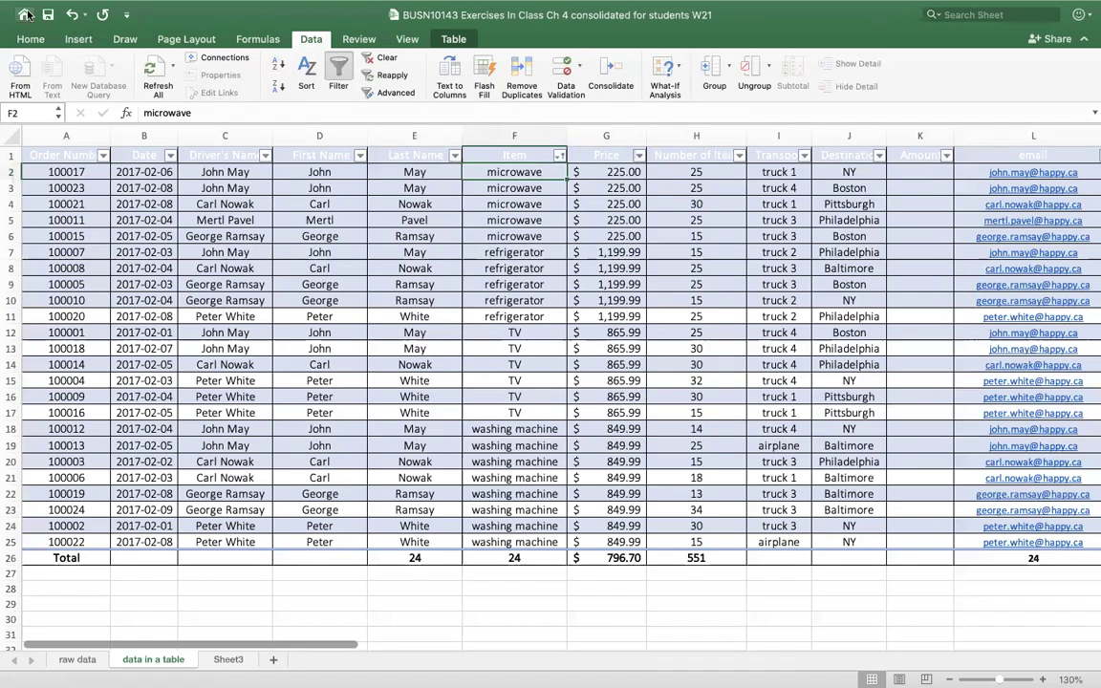
- Undo three times to restore the 100001–100024 Order Number order
click(71, 14)
click(72, 15)
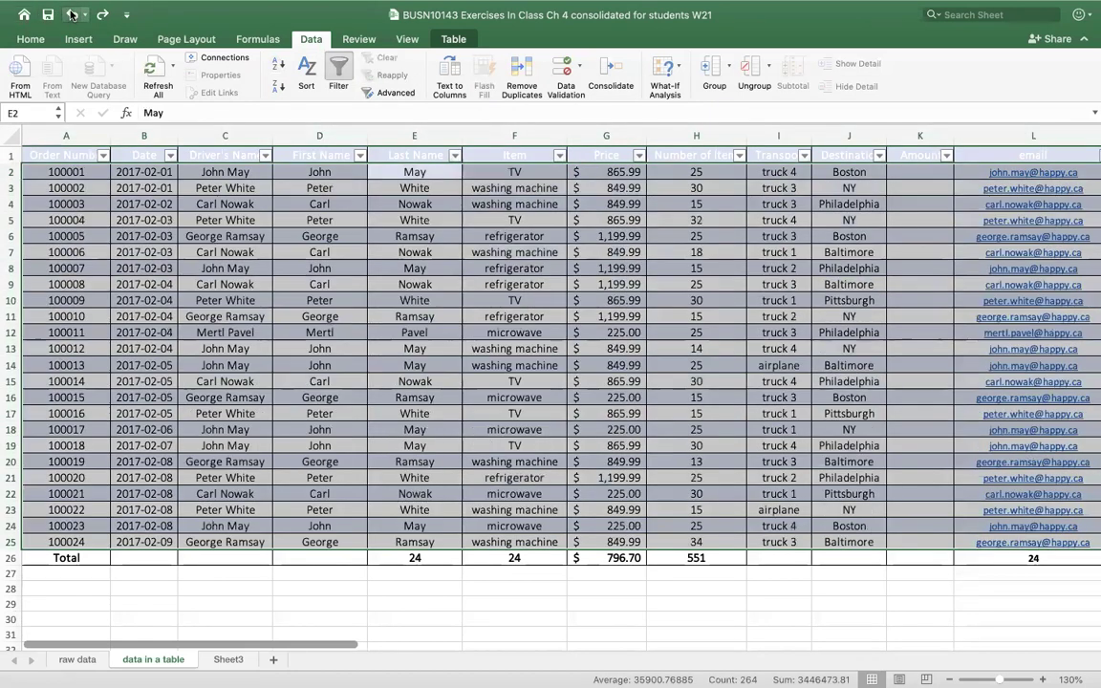
click(71, 14)
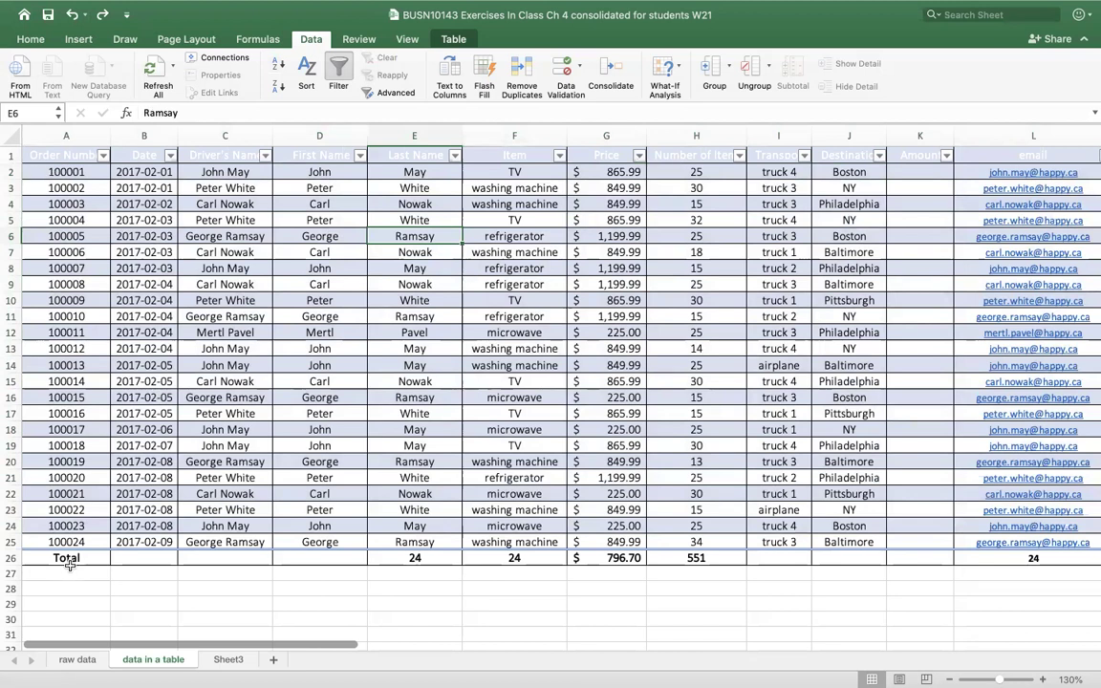
- In the Sort dialog, sort first by Last Name and then by Item, A to Z
click(308, 70)
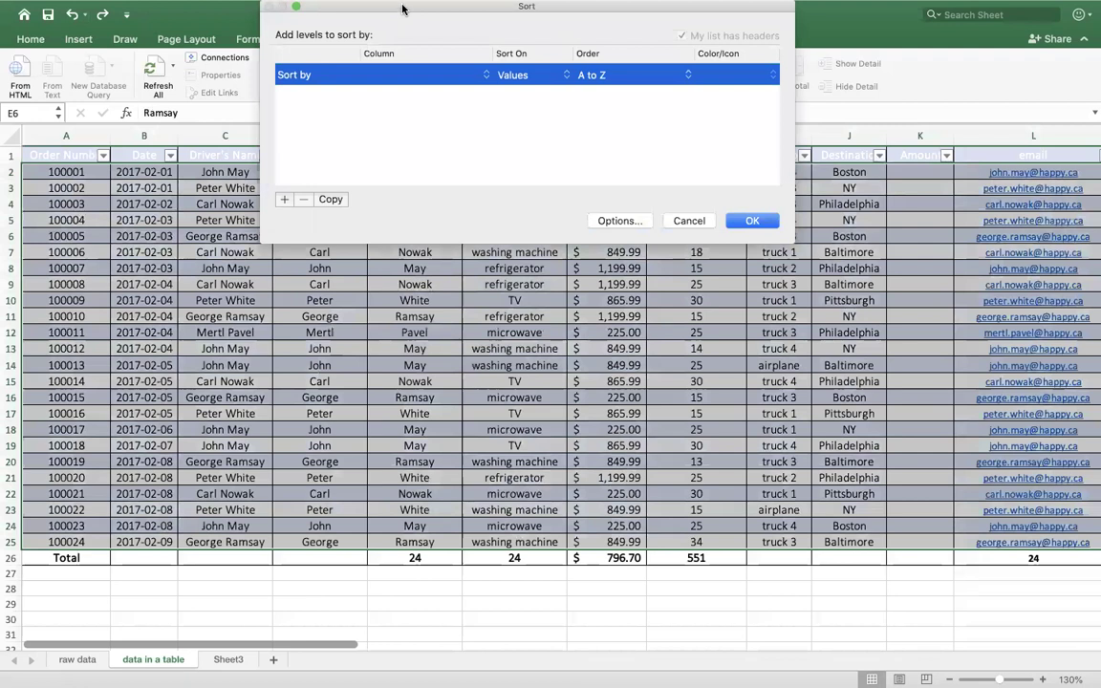
drag(403, 8, 407, 176)
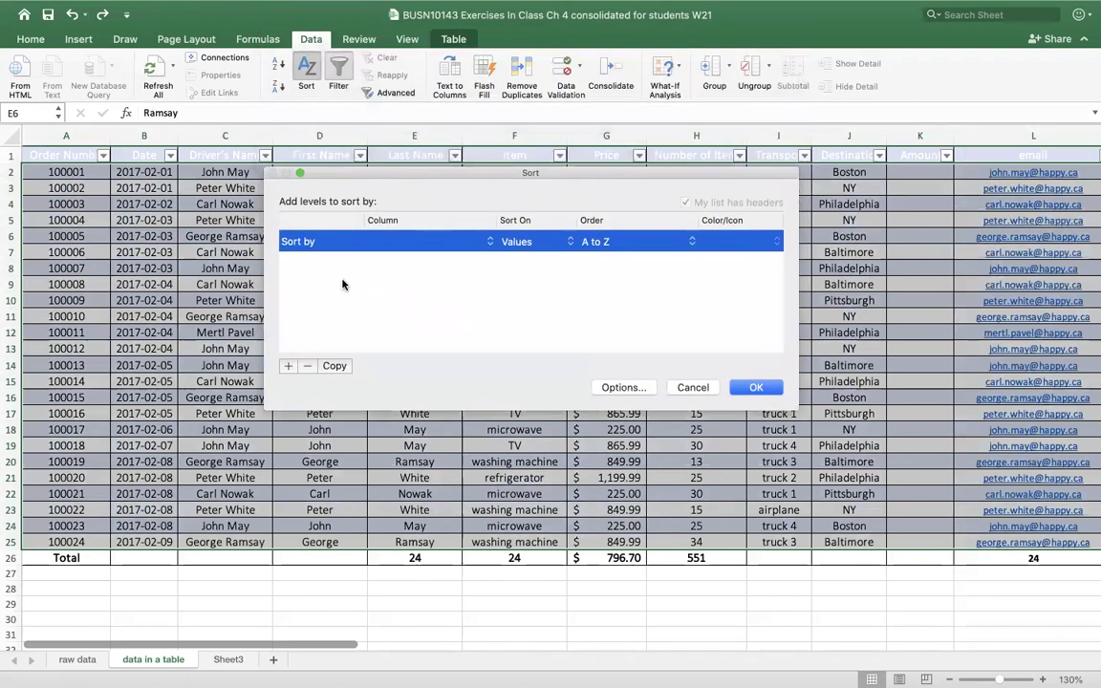
click(449, 241)
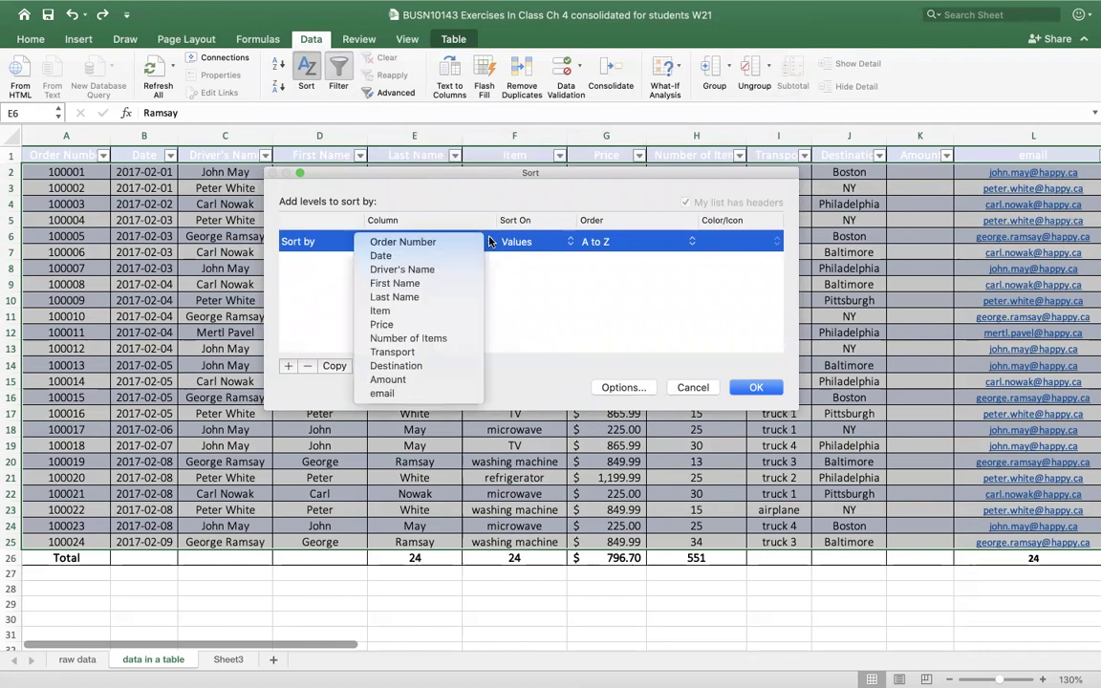
click(397, 297)
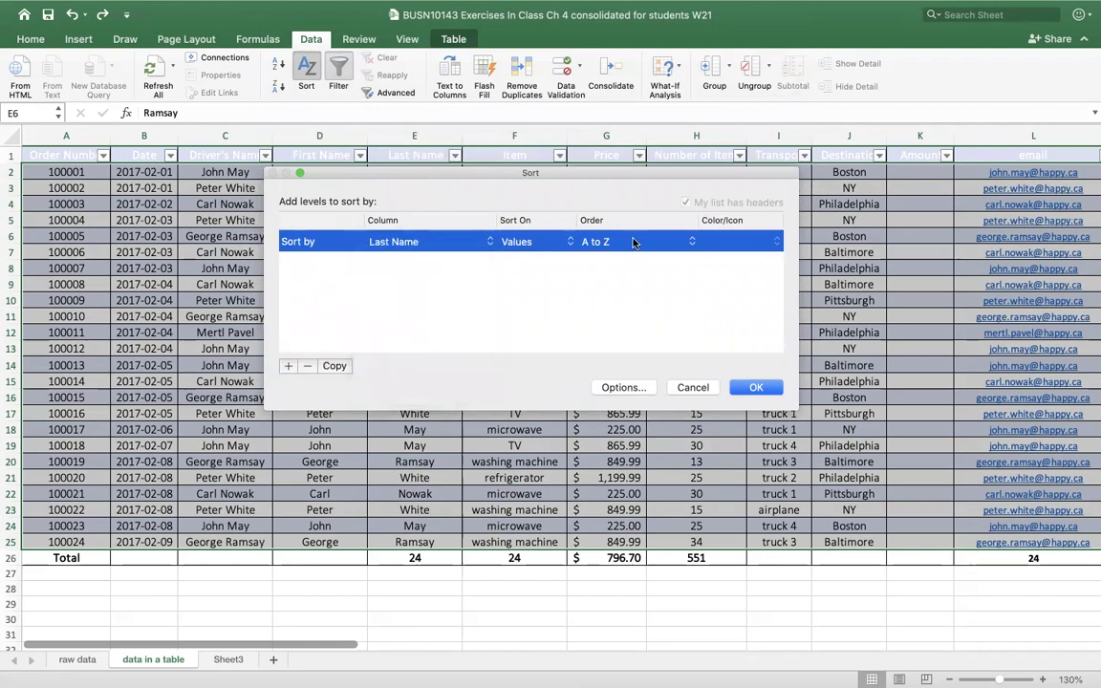
click(288, 367)
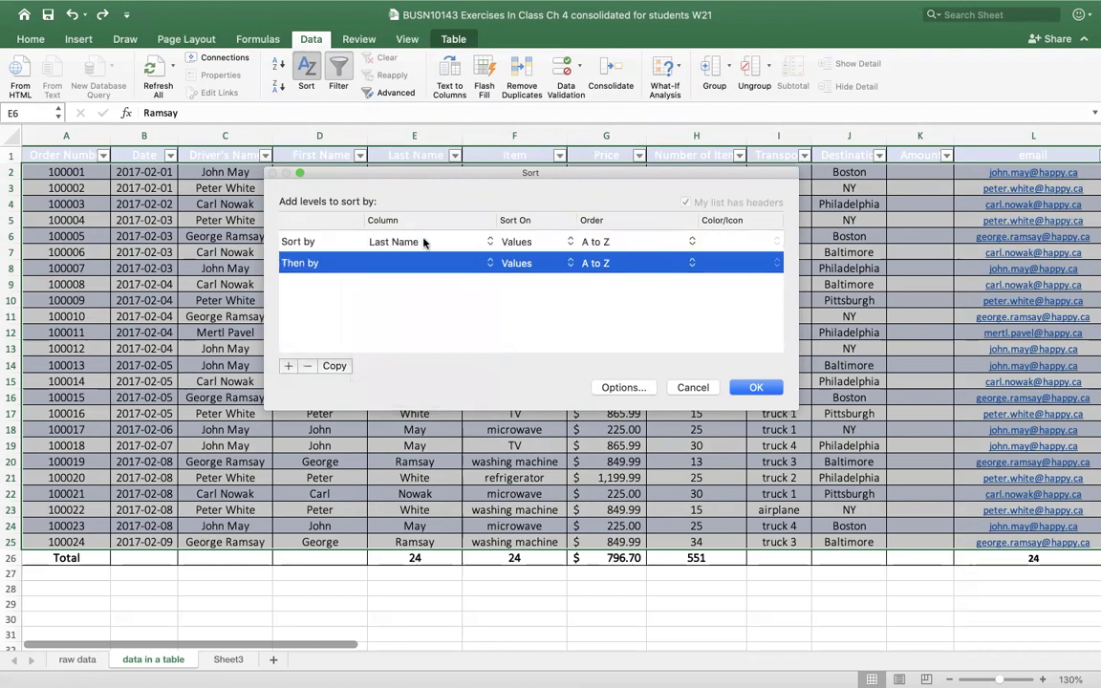
click(490, 263)
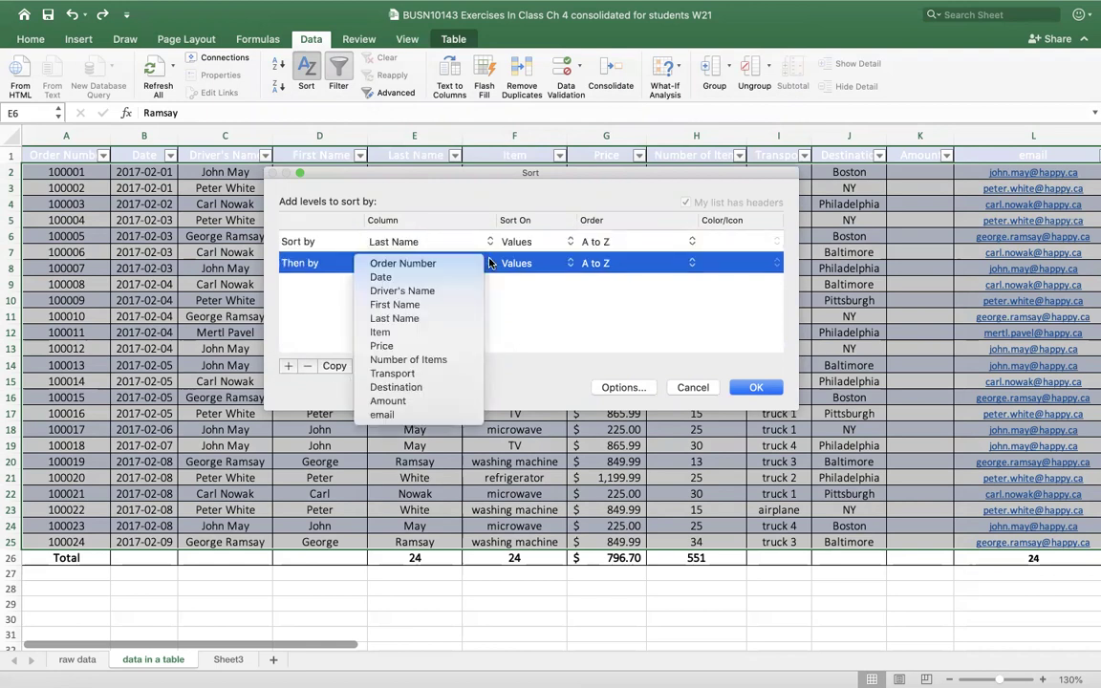
click(427, 332)
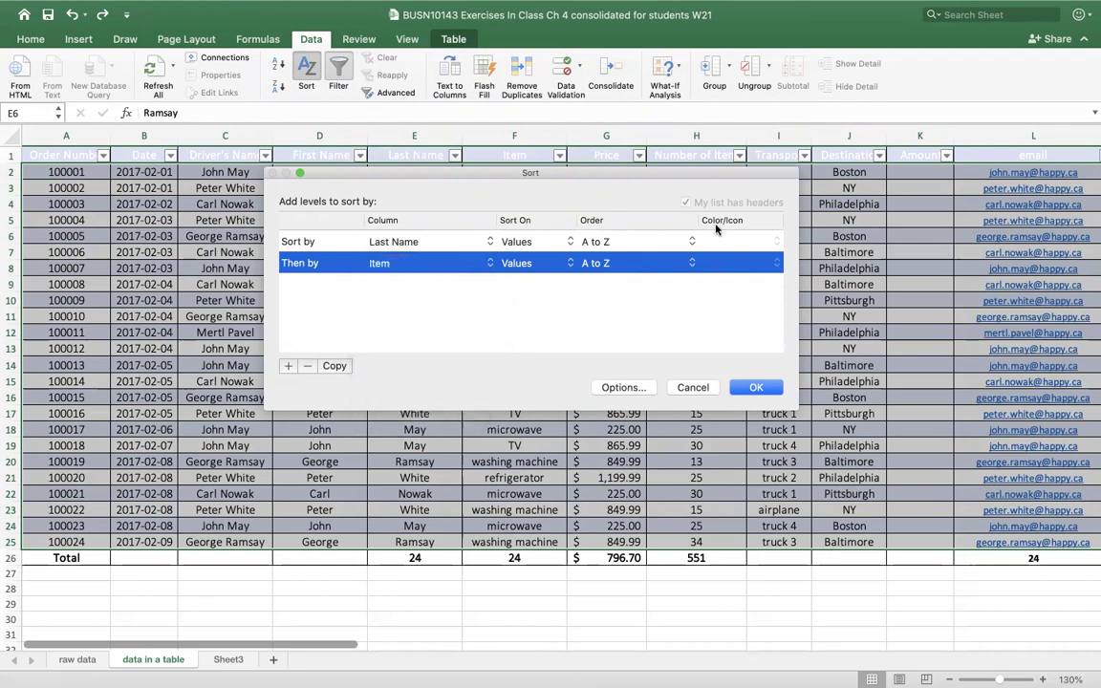
- Add a third level sorting Price smallest to largest and apply the three-level sort
click(288, 366)
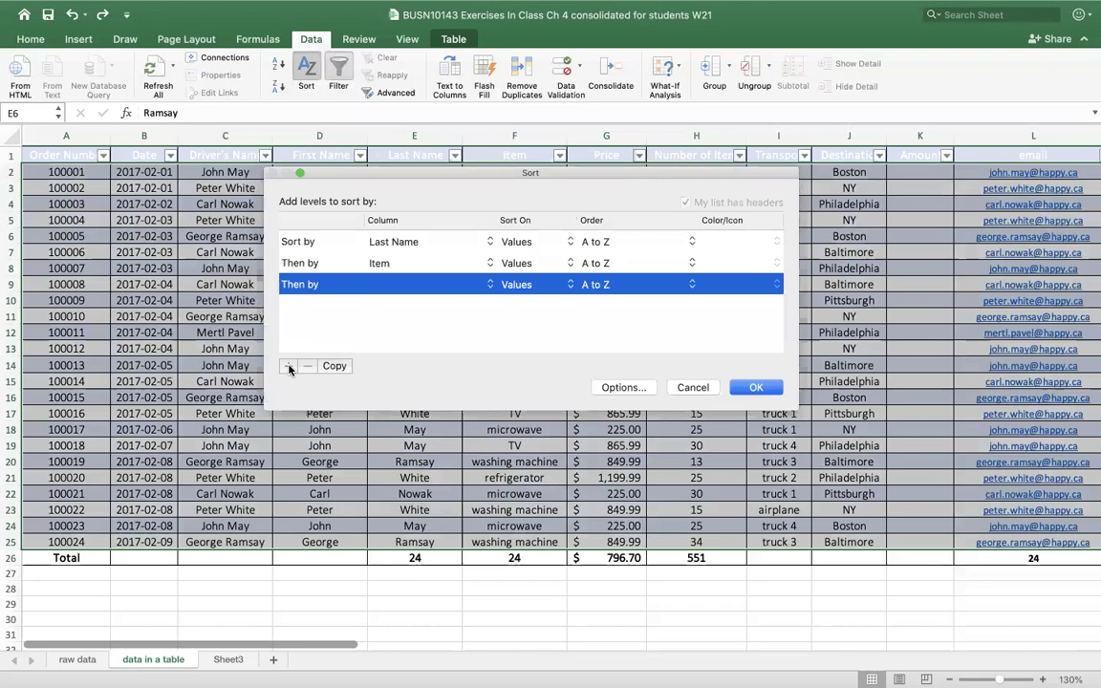
click(477, 287)
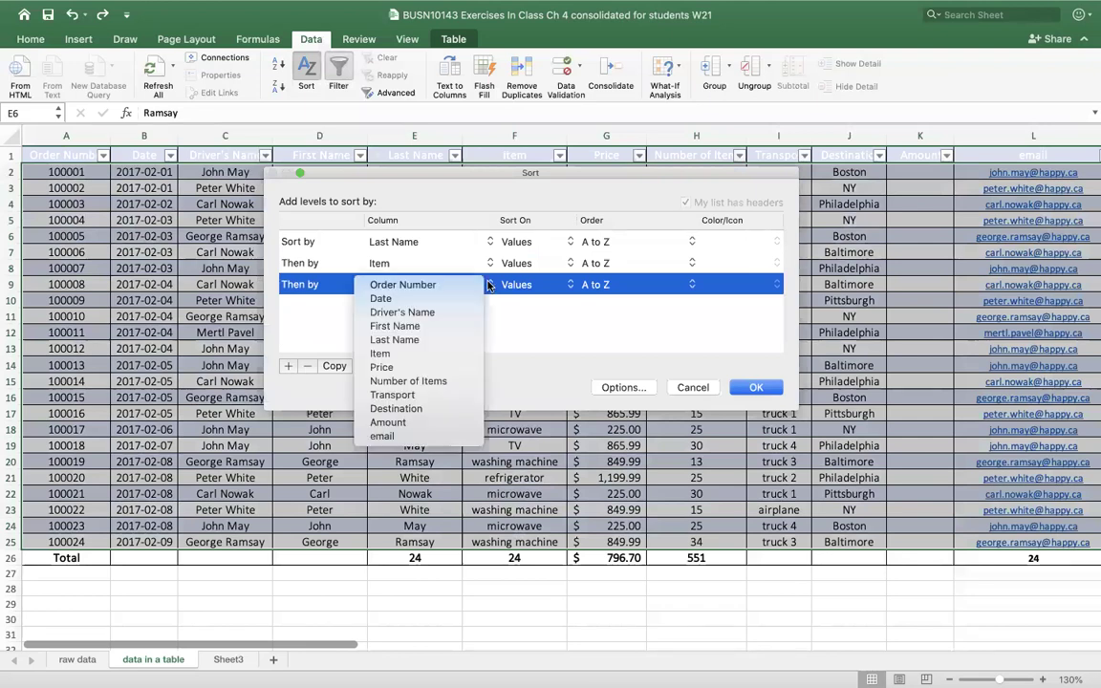
click(423, 368)
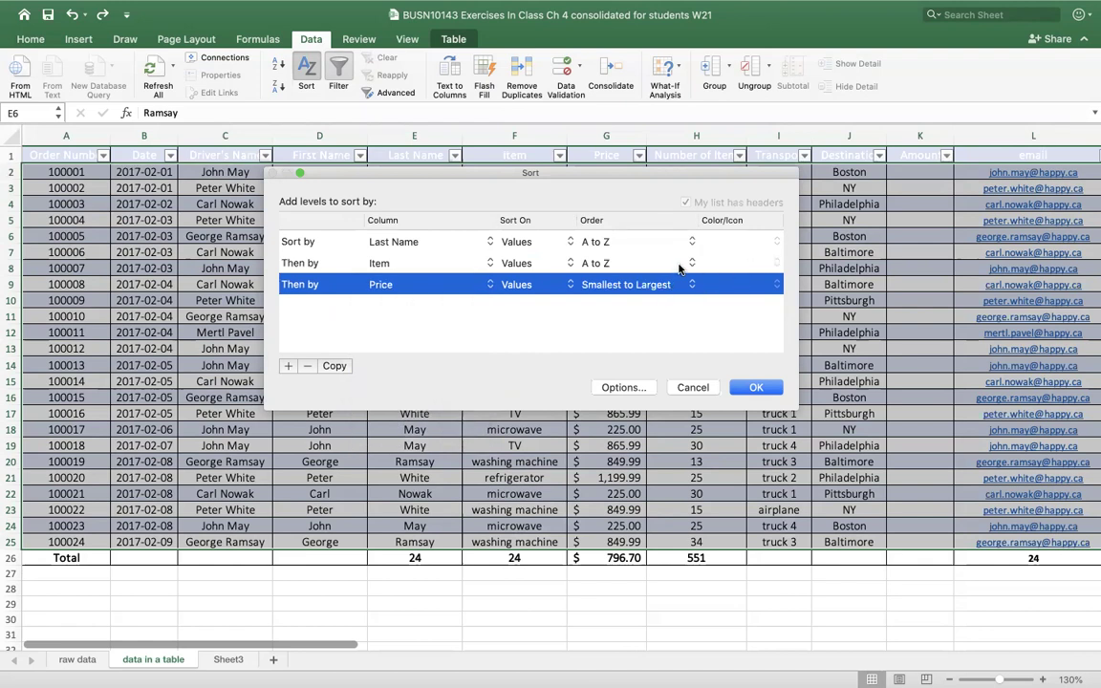
click(692, 263)
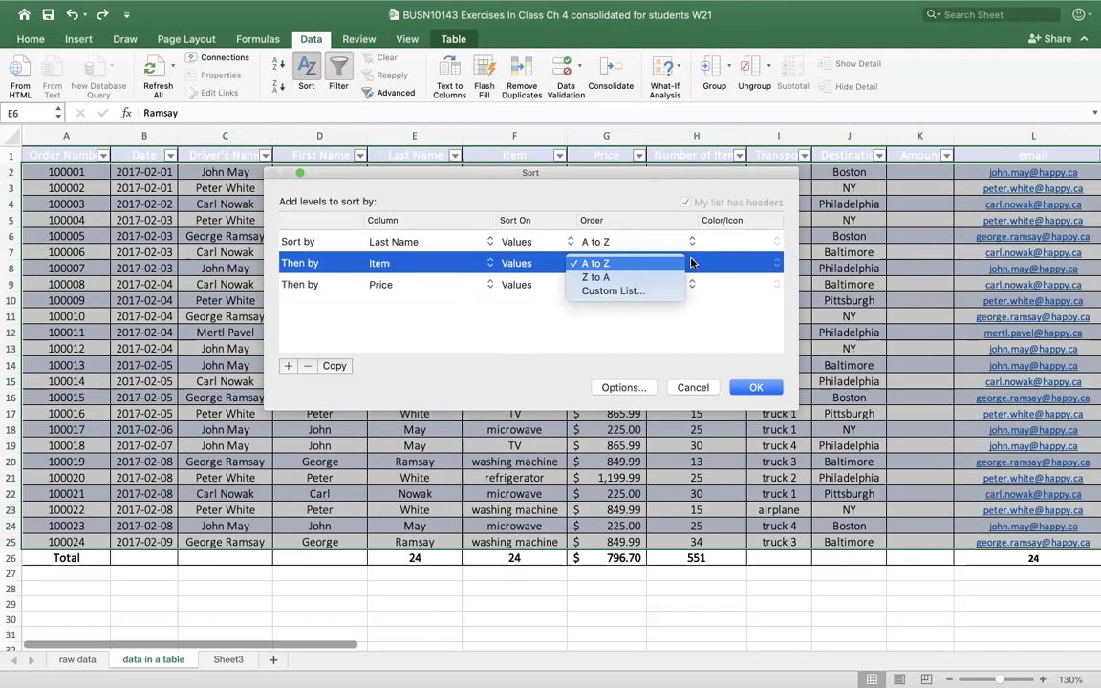
click(637, 292)
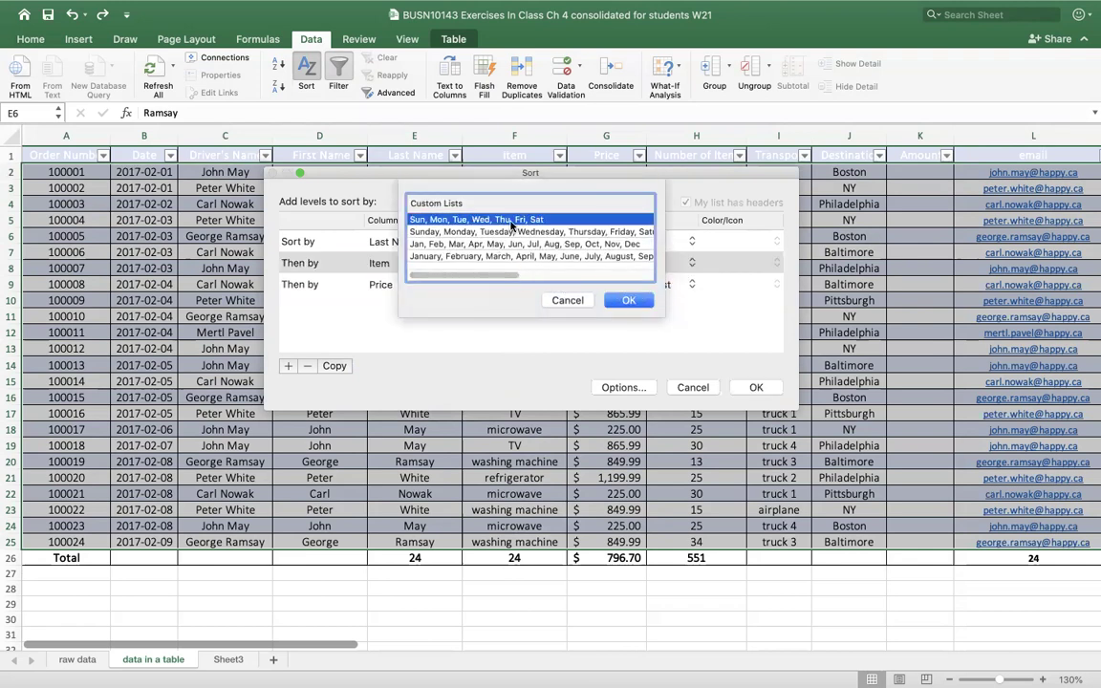
click(567, 301)
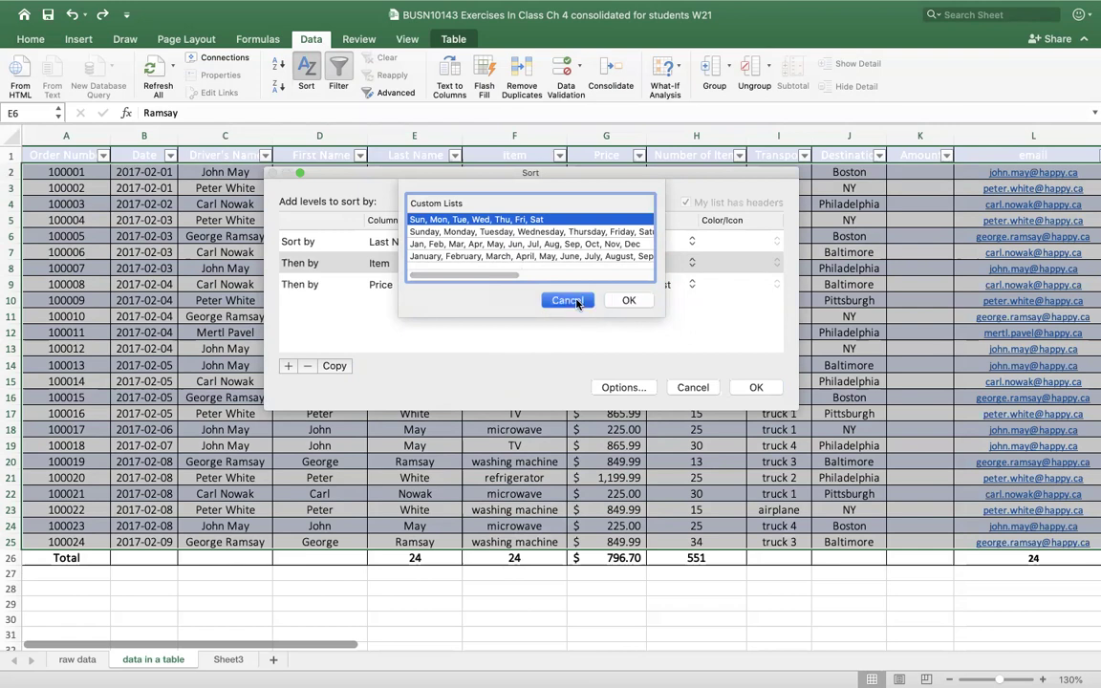
click(760, 388)
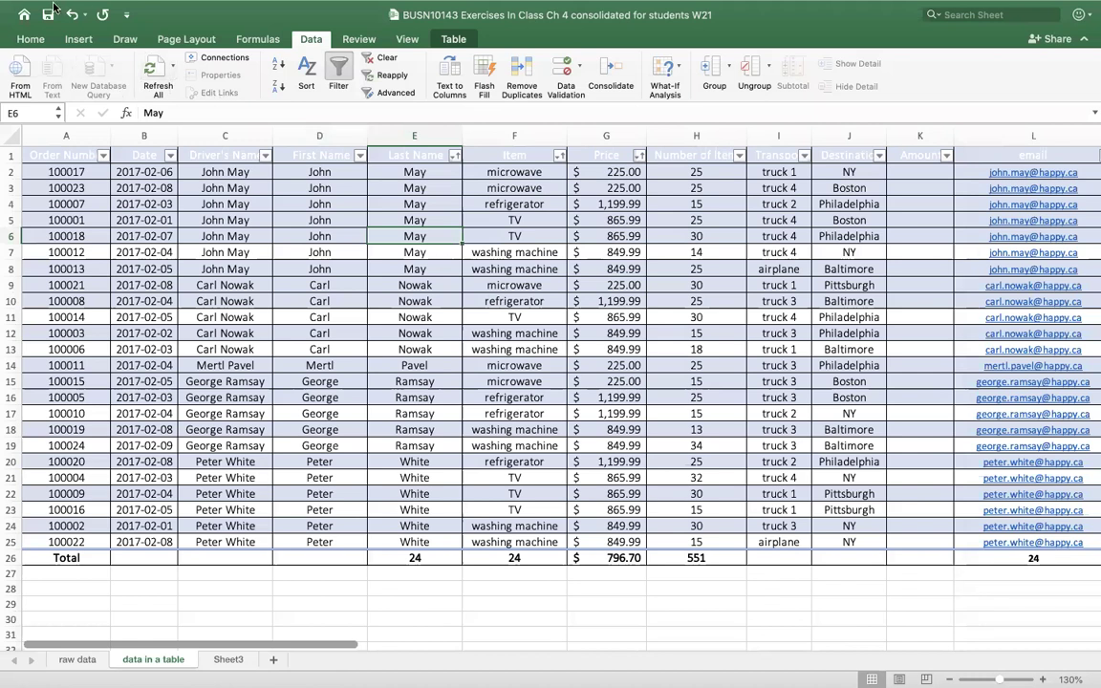
- Add a custom list in Excel Preferences: TV, microwave, washing machine, regrigerator
mouse_move(43, 3)
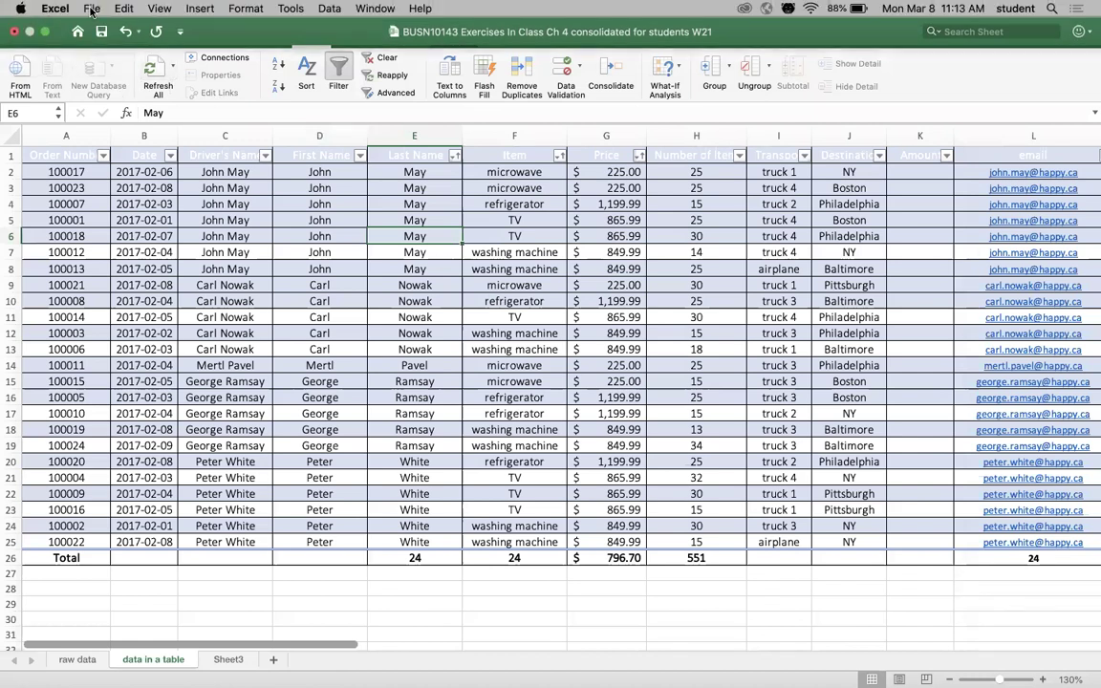
click(48, 10)
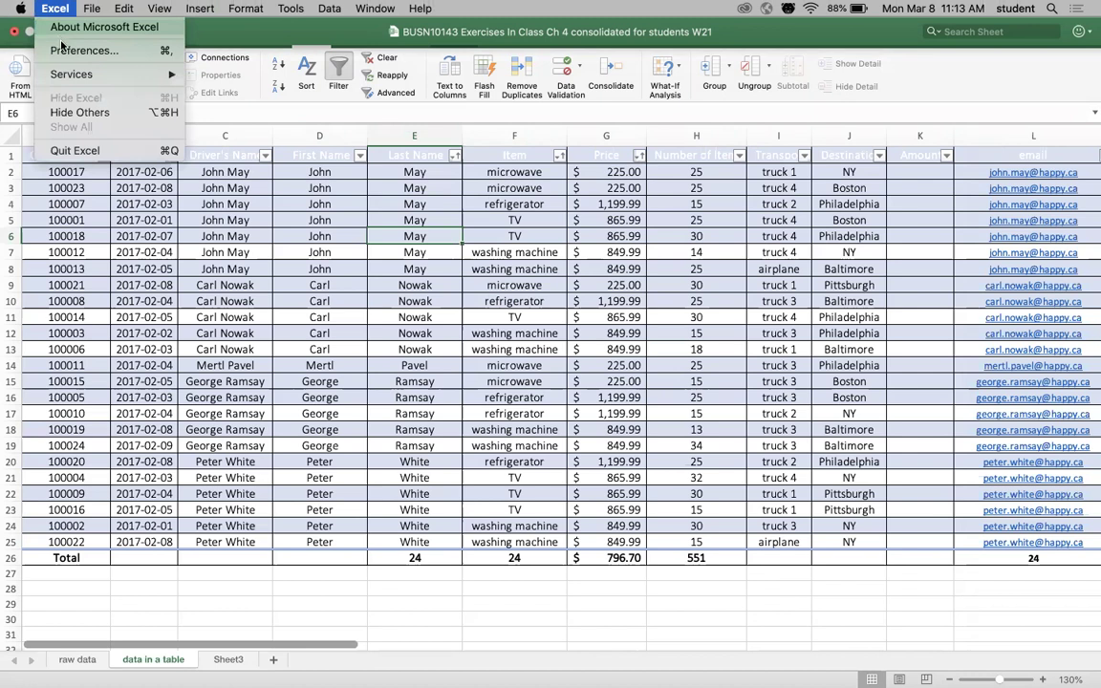
click(66, 50)
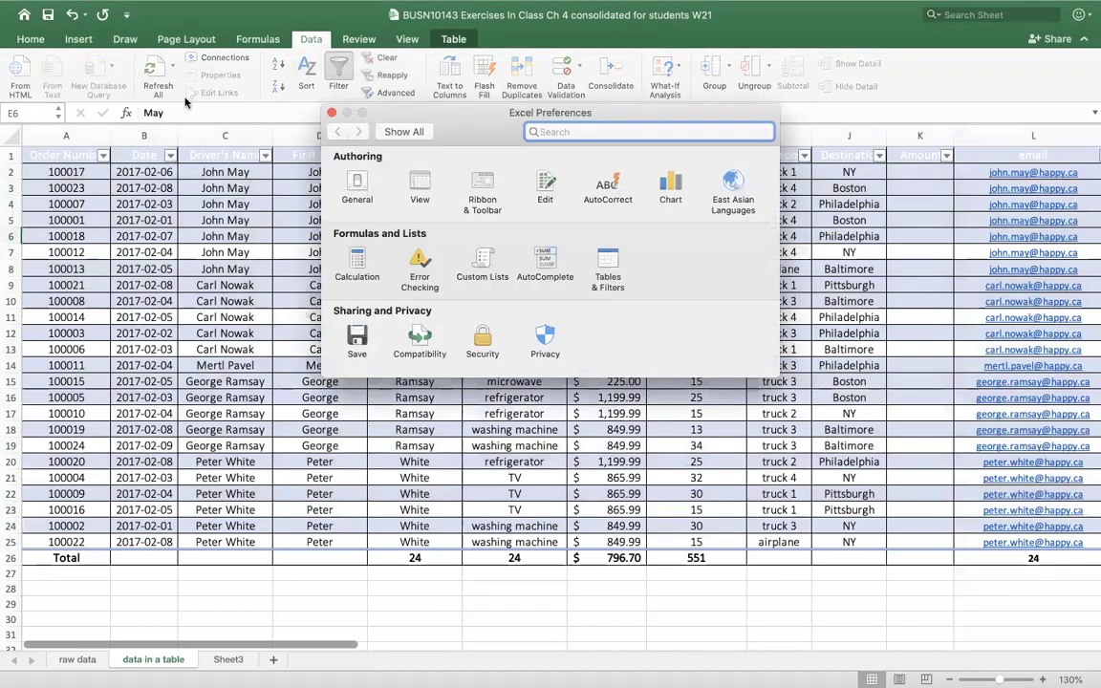
click(481, 265)
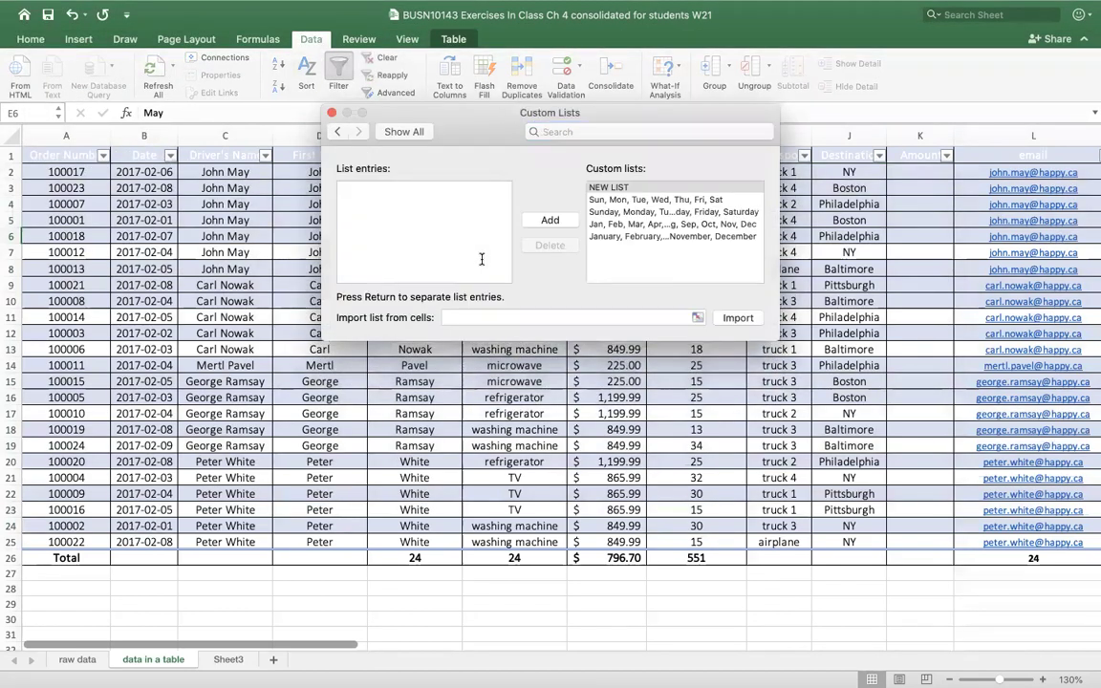
drag(466, 108, 755, 197)
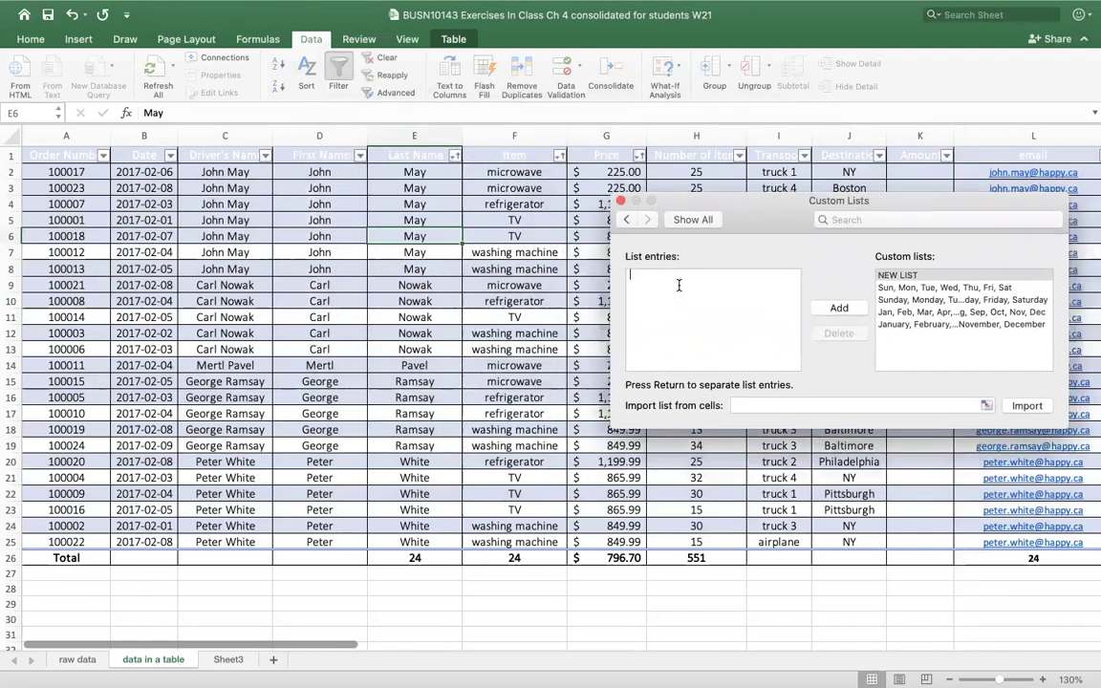
text(T)
text(a)
text(ashing)
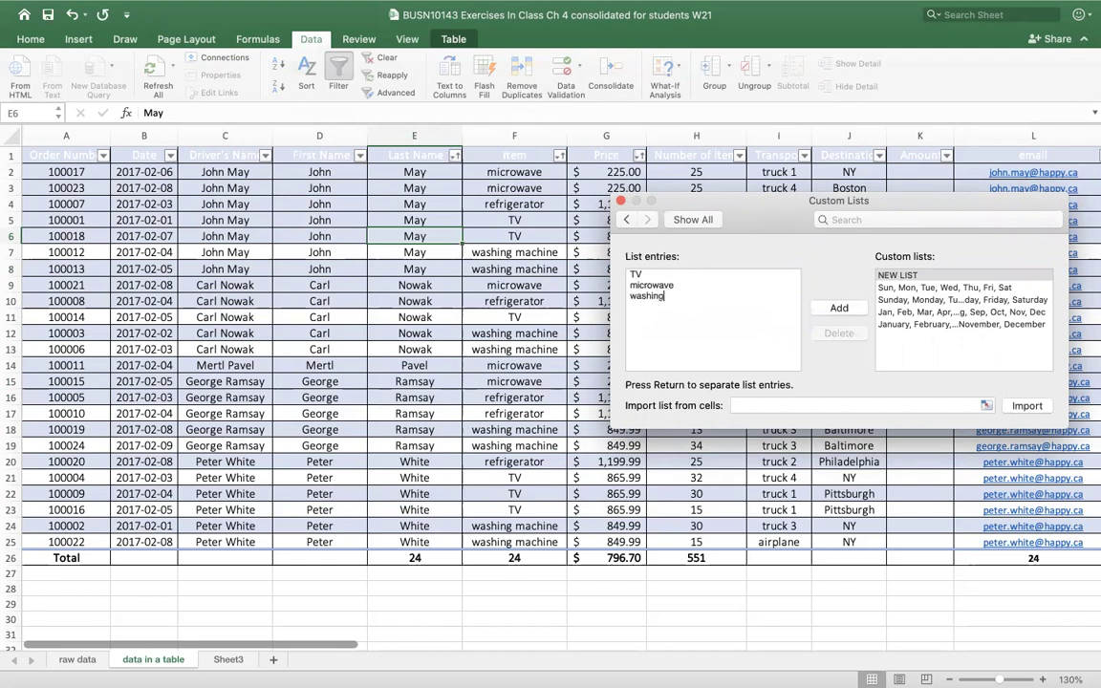
text( machin)
text(efr)
text(igerator)
click(839, 309)
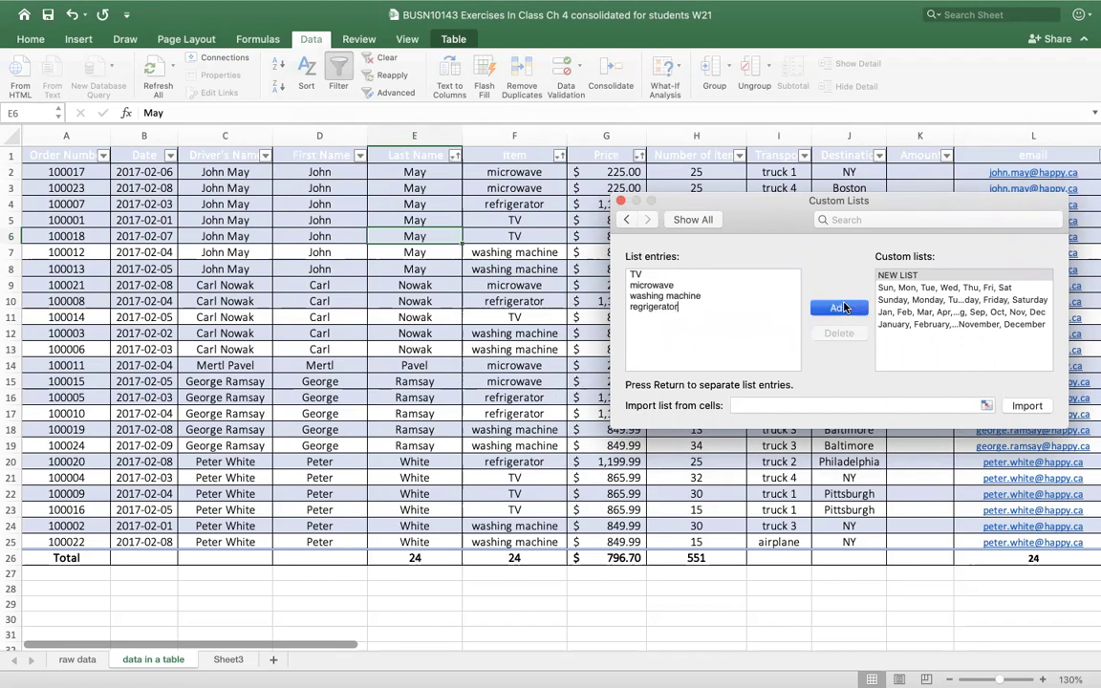
click(620, 202)
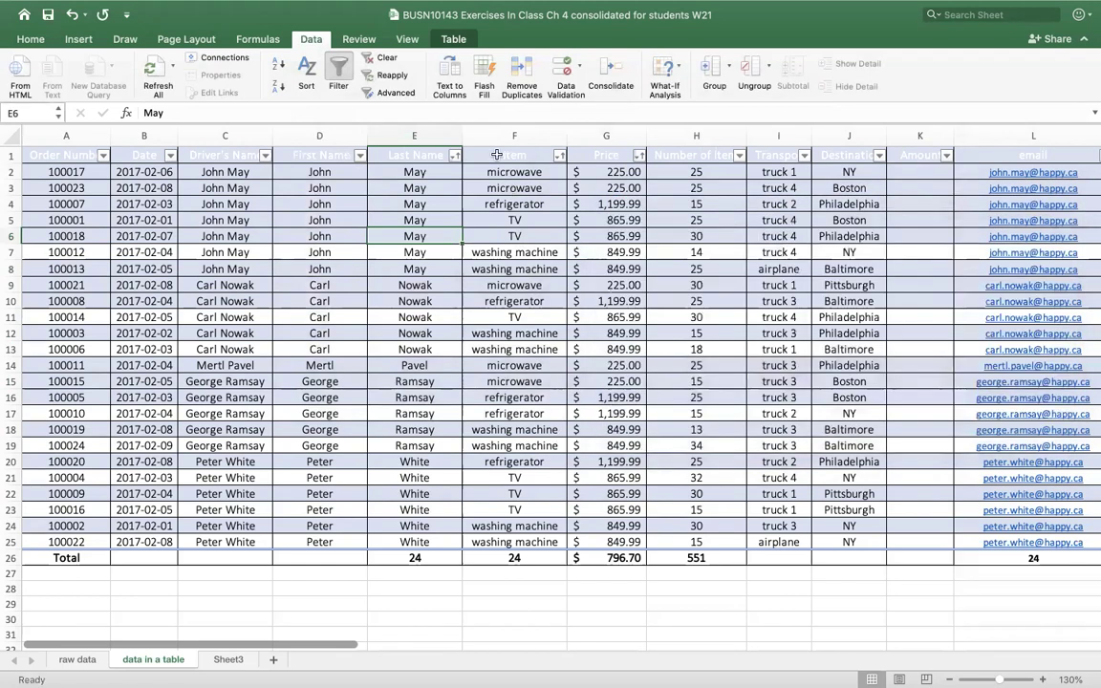
- Re-sort with the Item level ordered by the TV, microwave, washing machine, regrigerator custom list
click(304, 70)
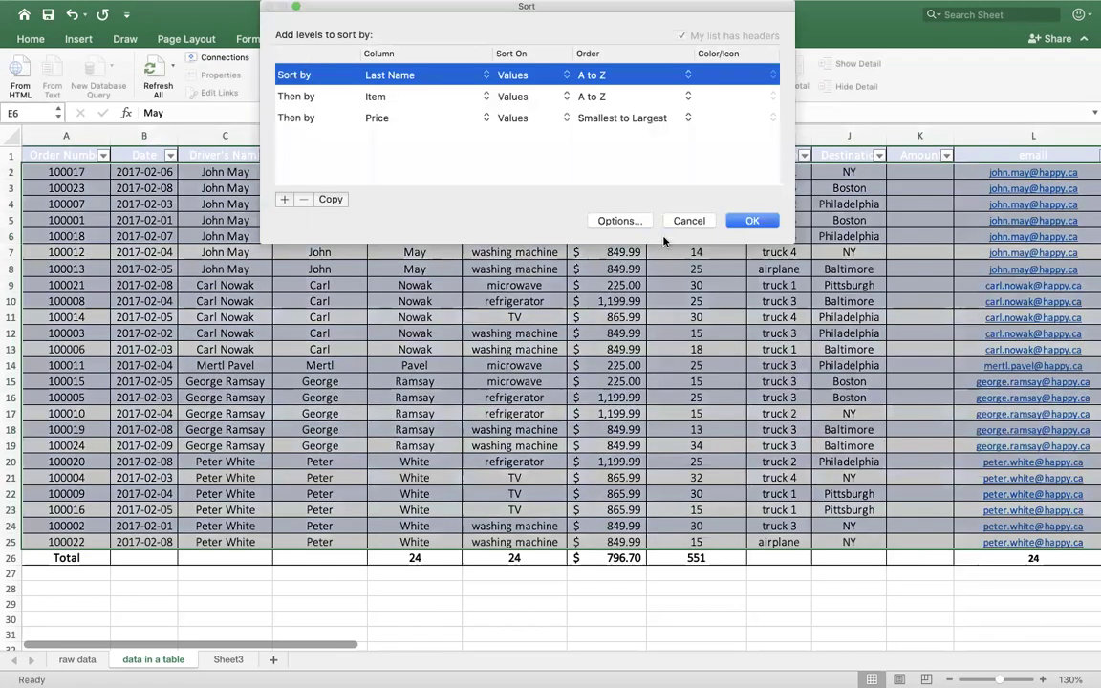
click(684, 96)
click(646, 122)
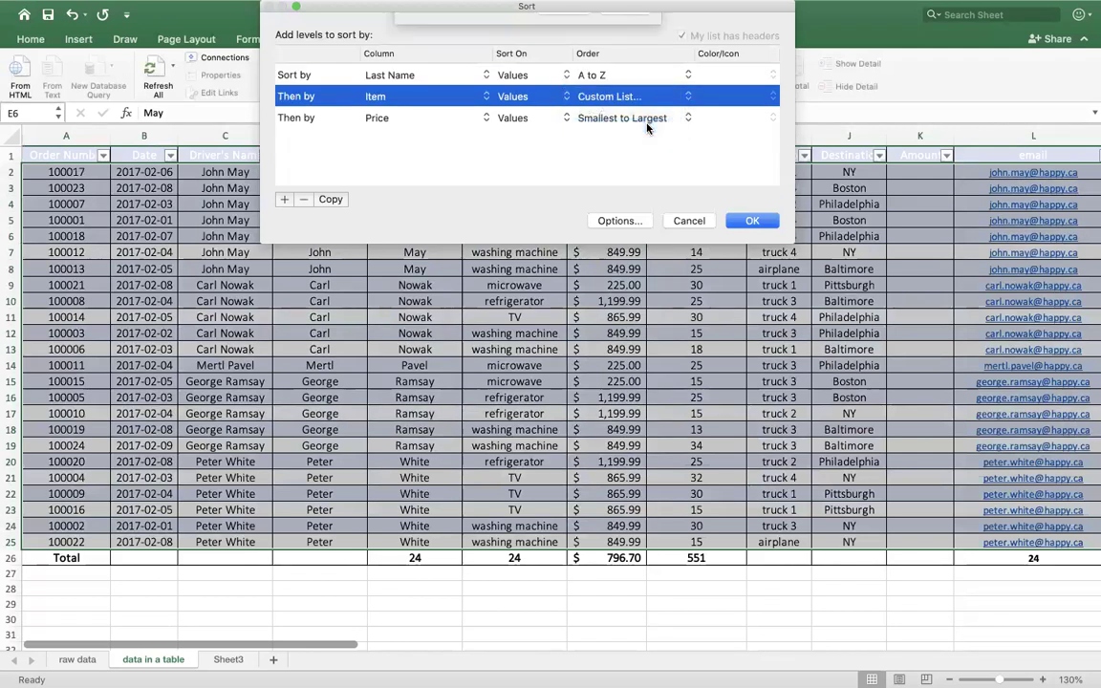
scroll(618, 105, down, 2)
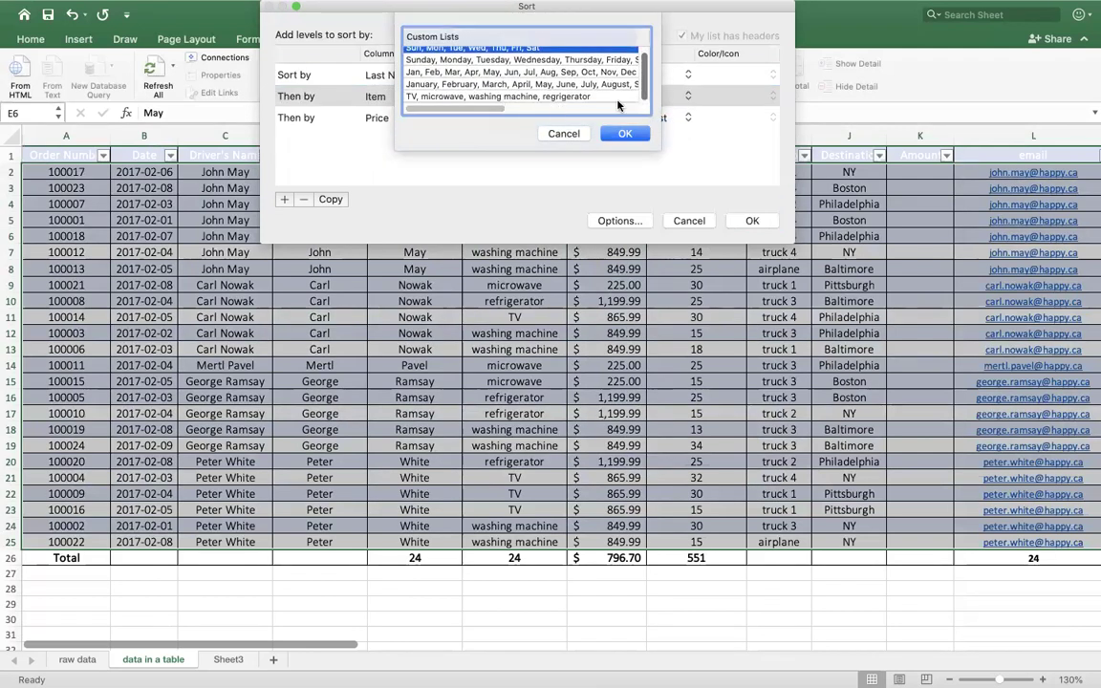
click(490, 96)
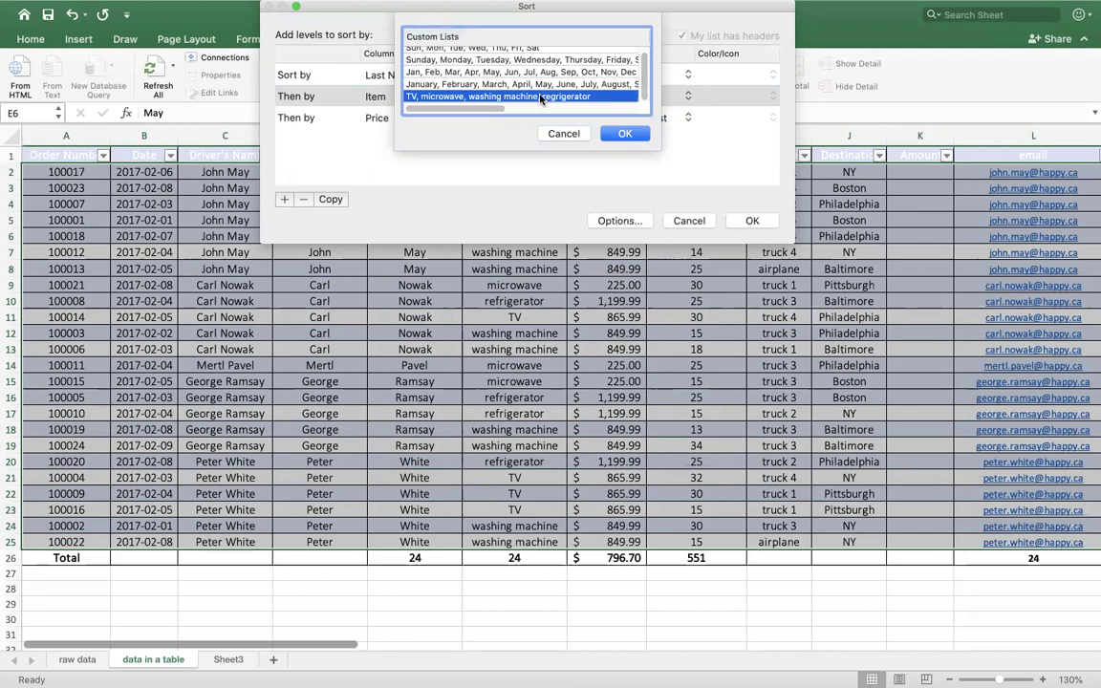
click(626, 135)
key(Return)
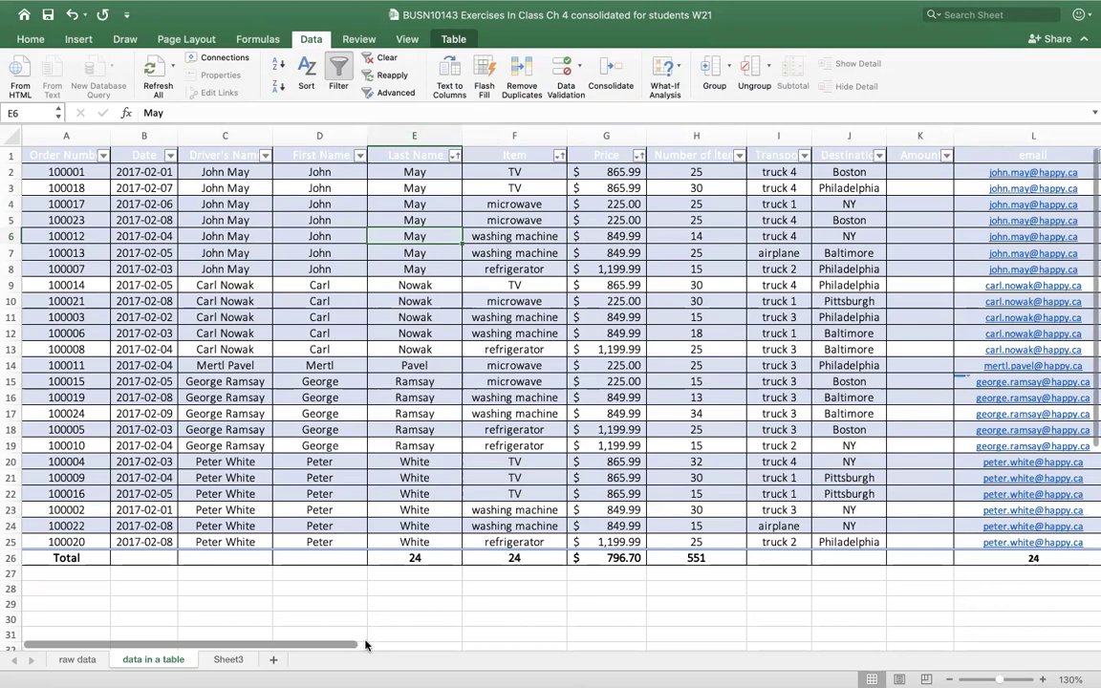
click(947, 170)
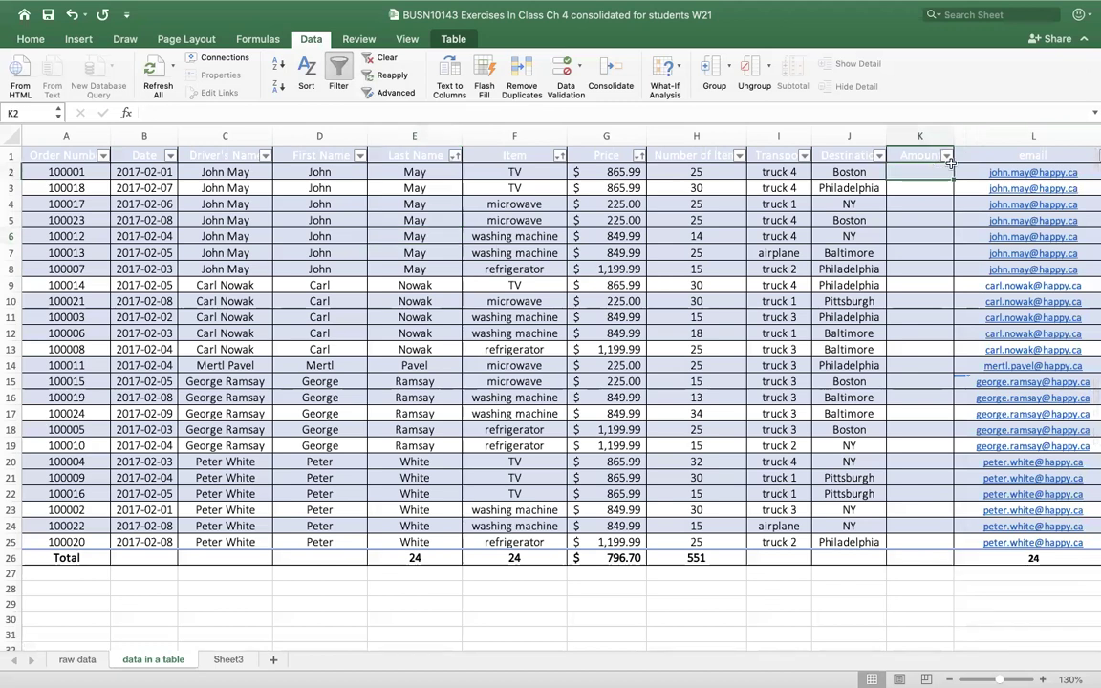
text(=)
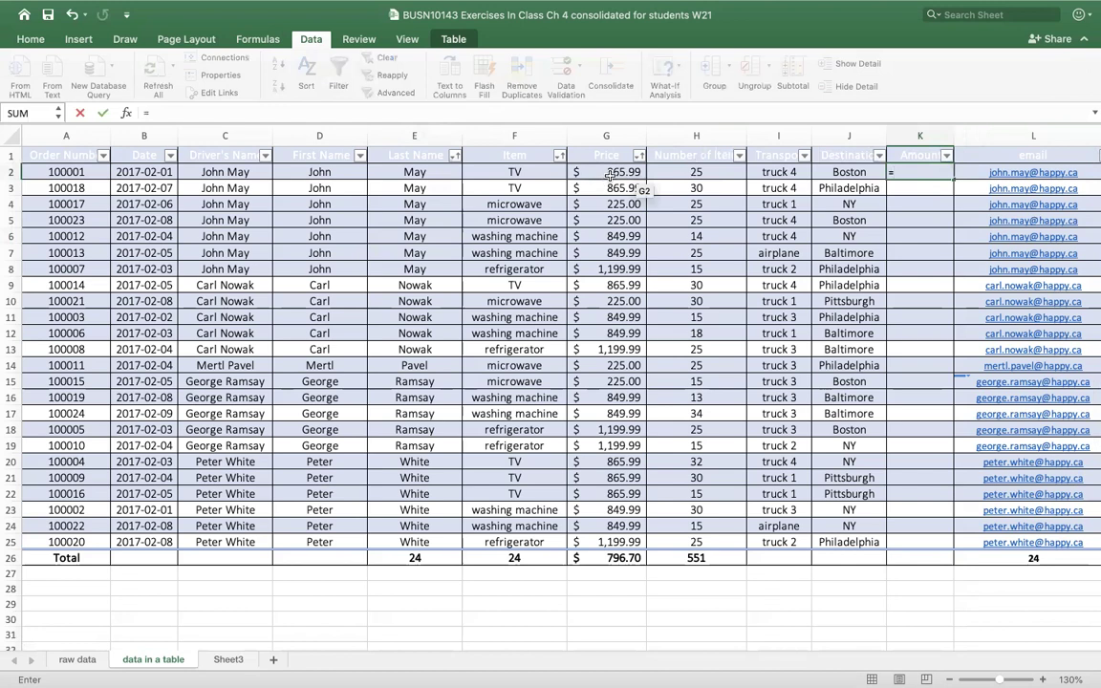
click(610, 176)
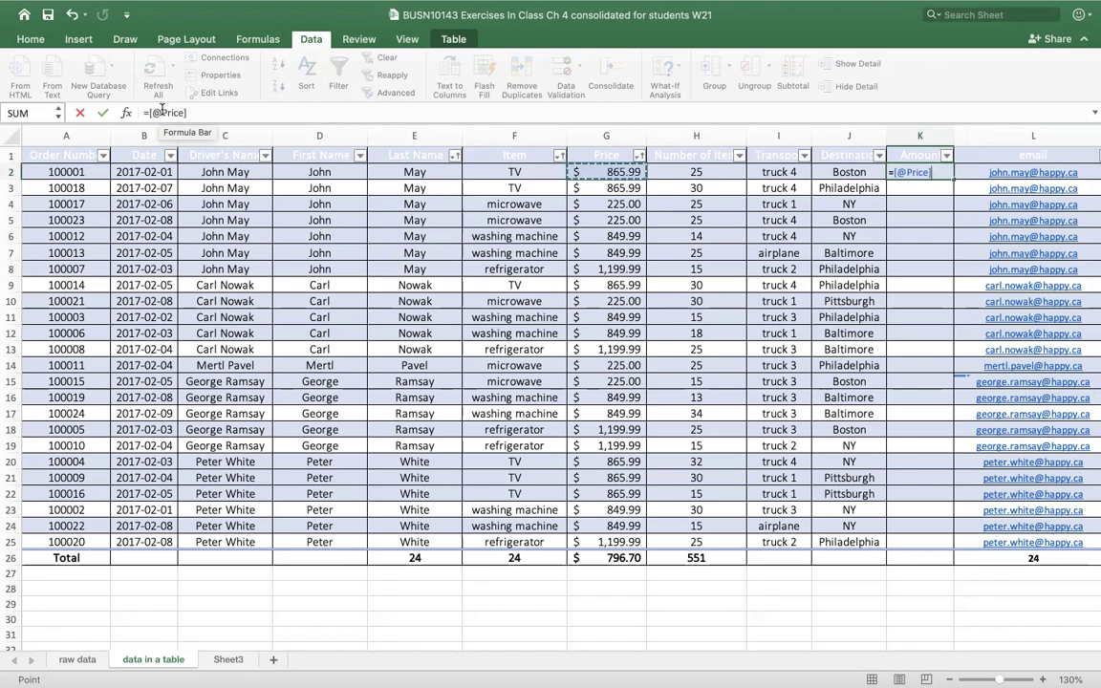
click(214, 112)
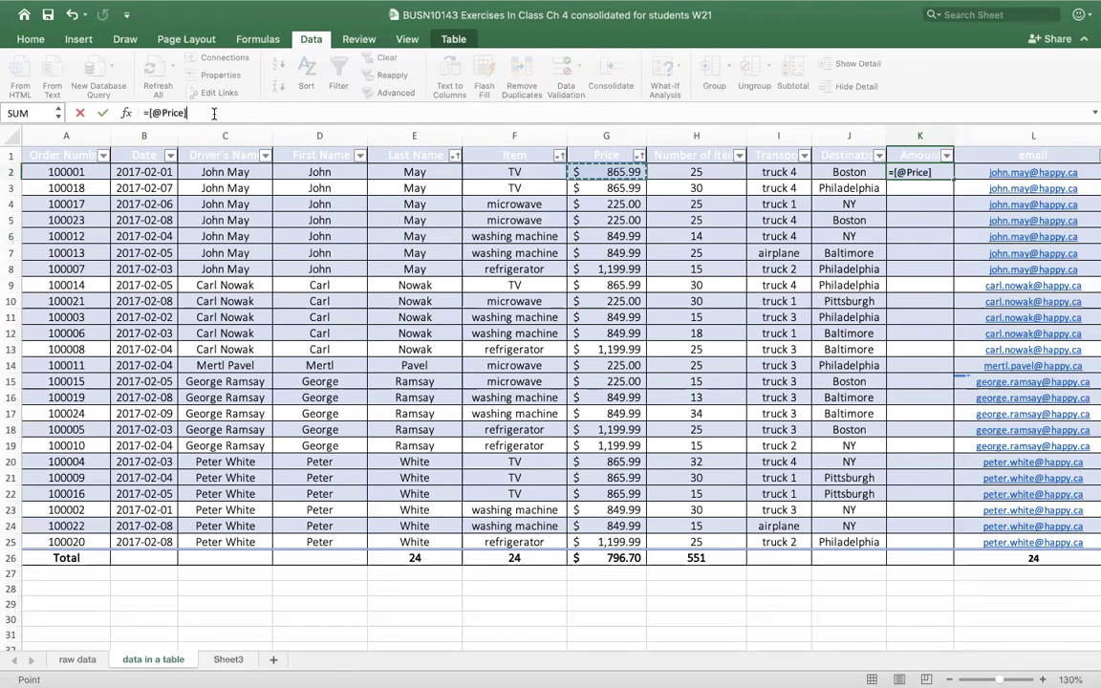
text(*)
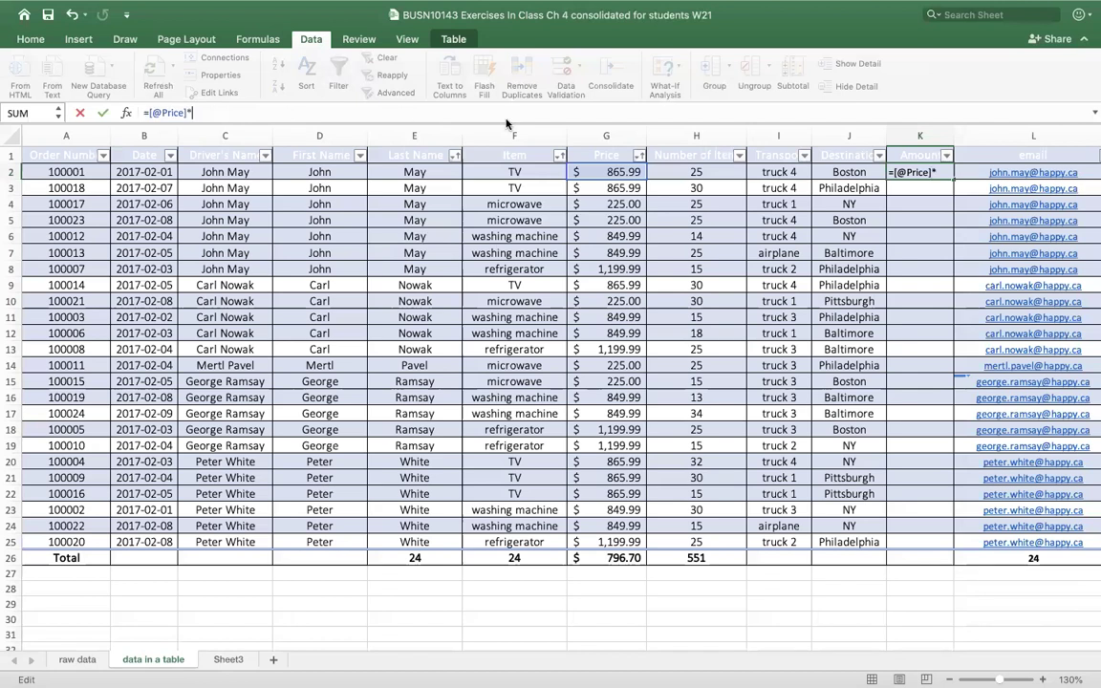
click(717, 170)
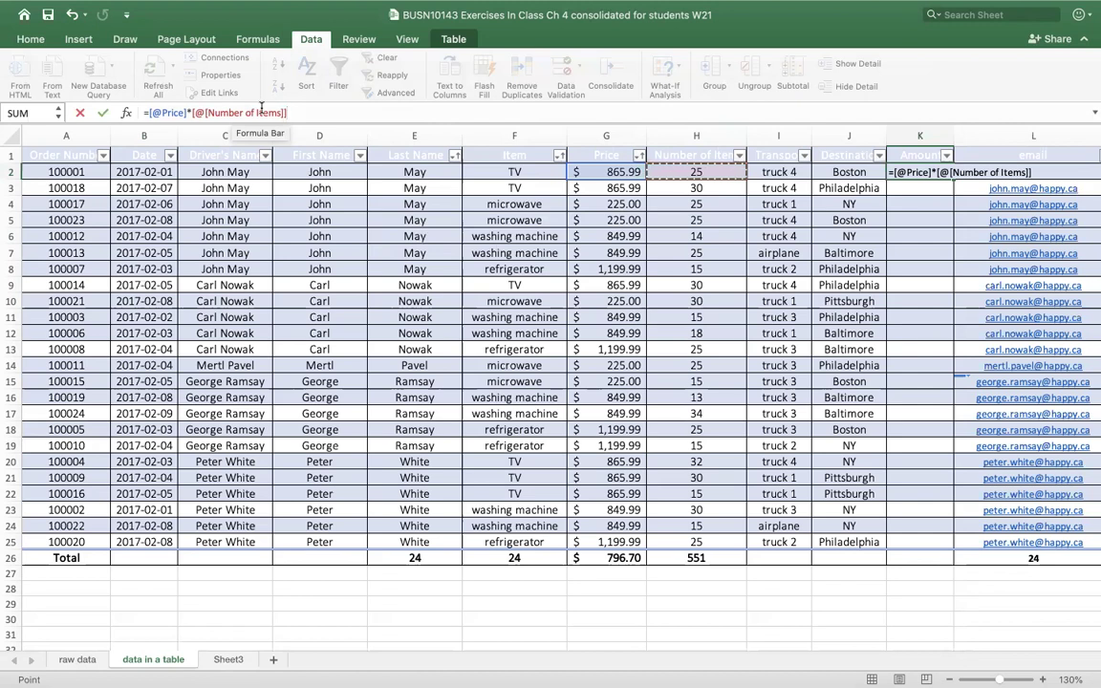
key(Return)
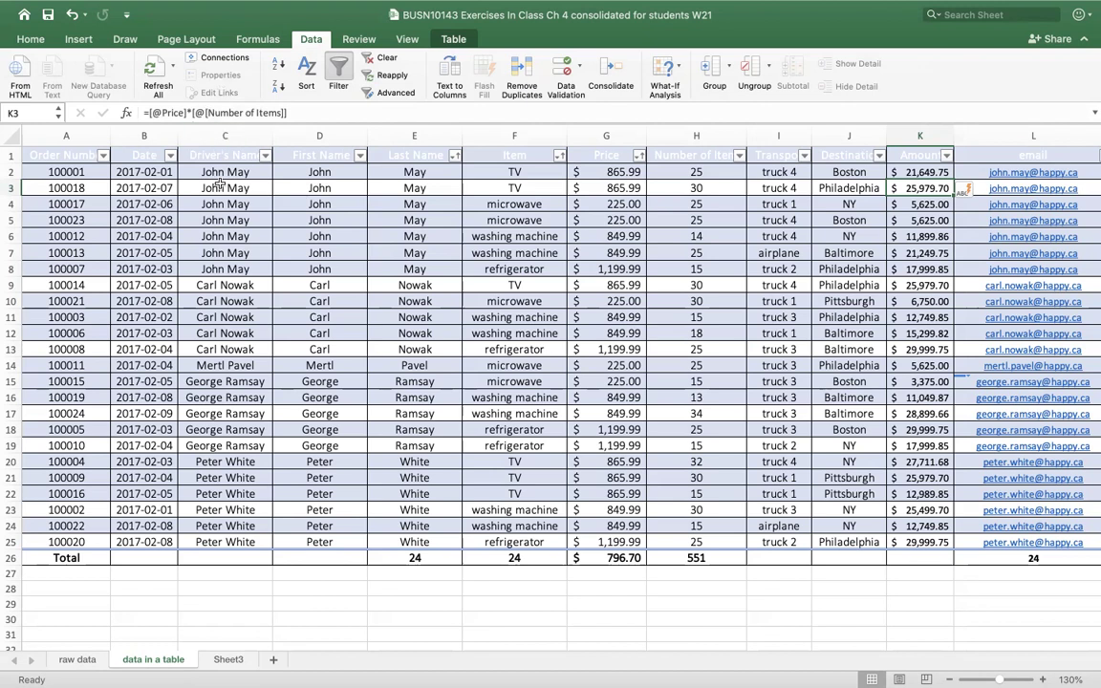
- Undo the previous Amount formula and re-enter K2 as =[Price]*[Number of Items]
click(70, 16)
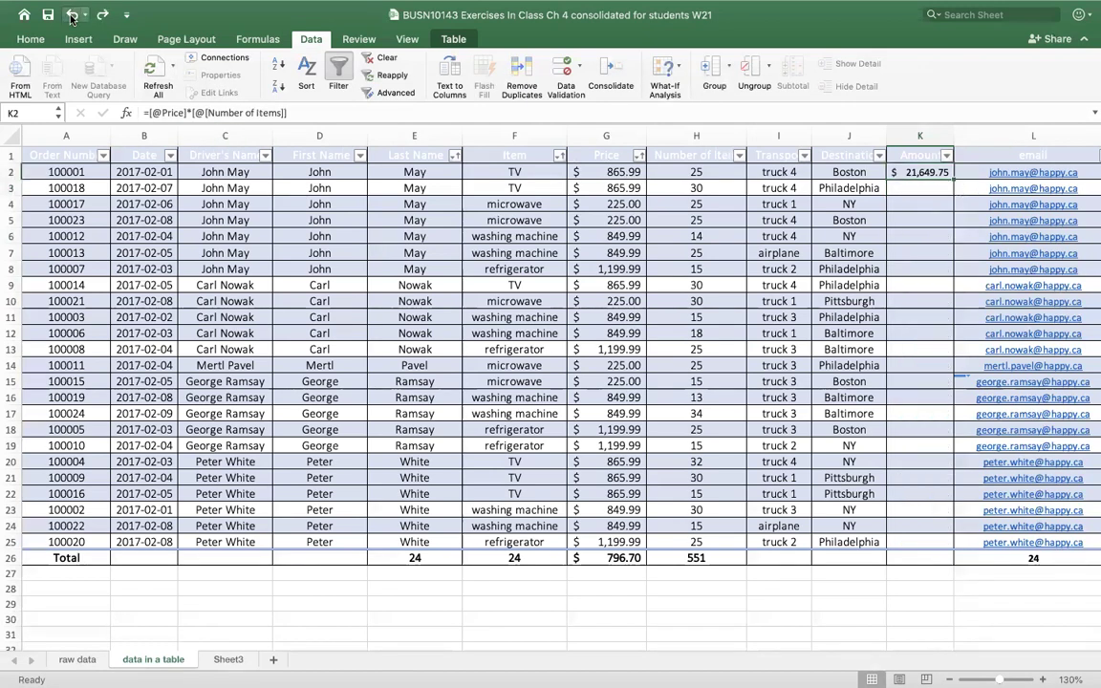
click(71, 16)
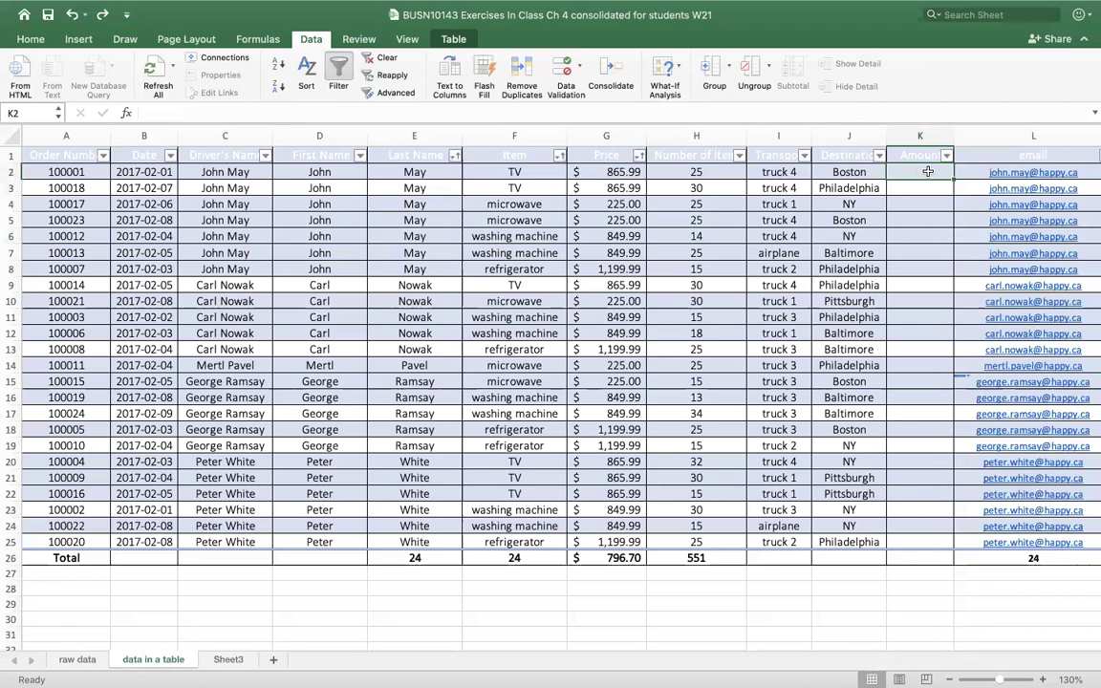
text(=)
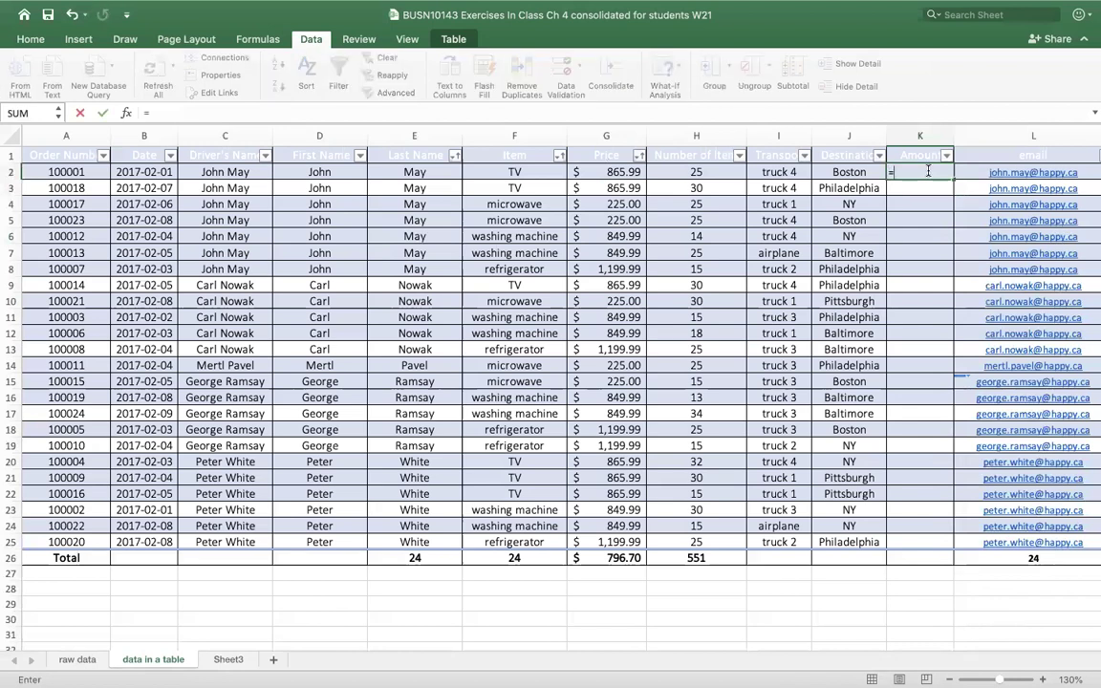
text([)
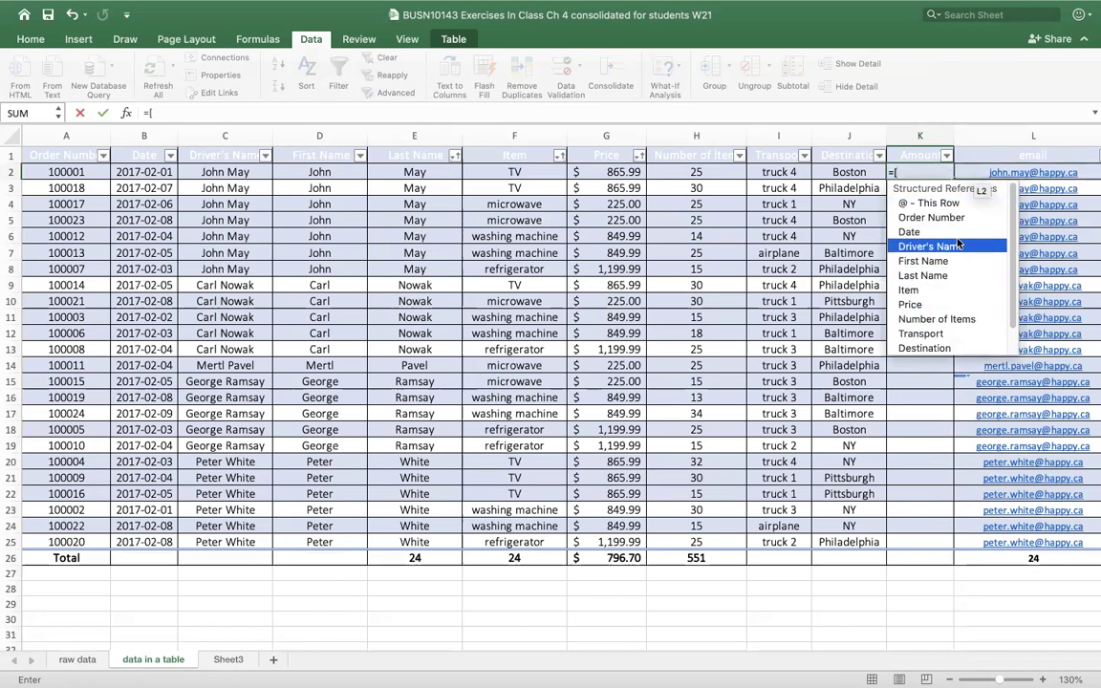
double_click(937, 305)
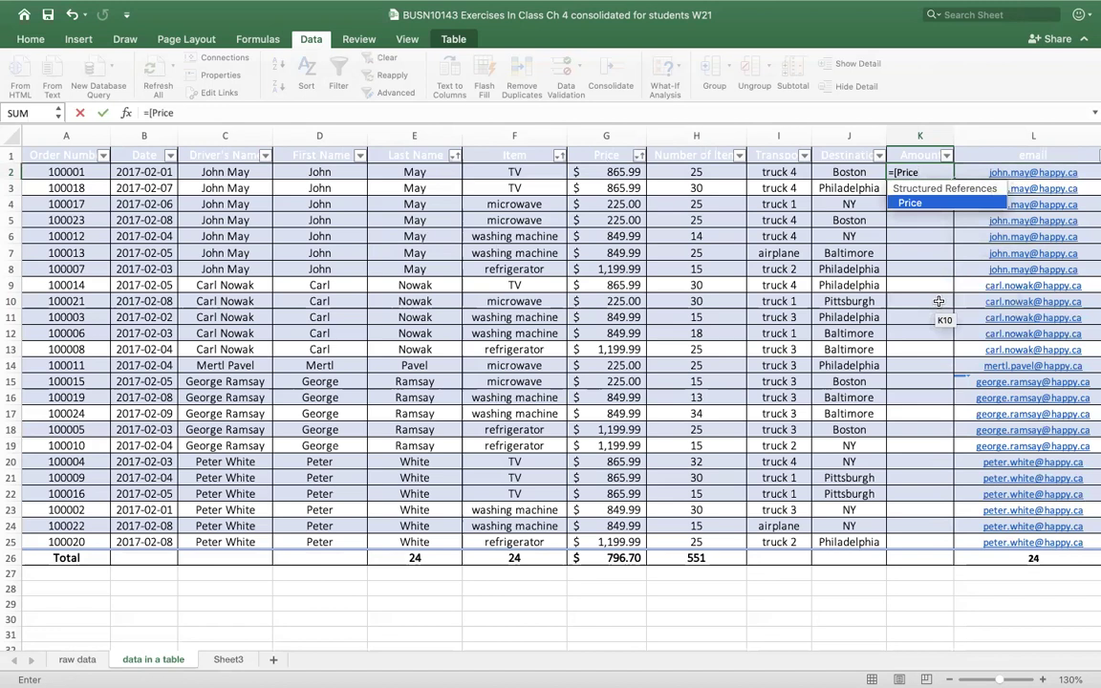
text(]*)
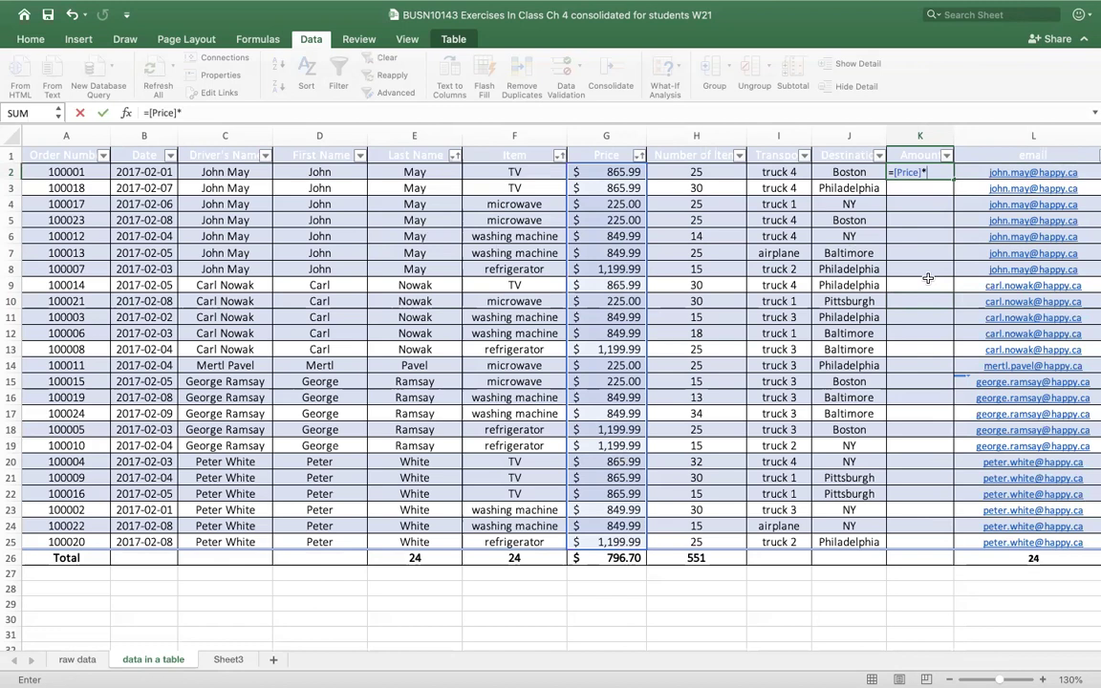
text([)
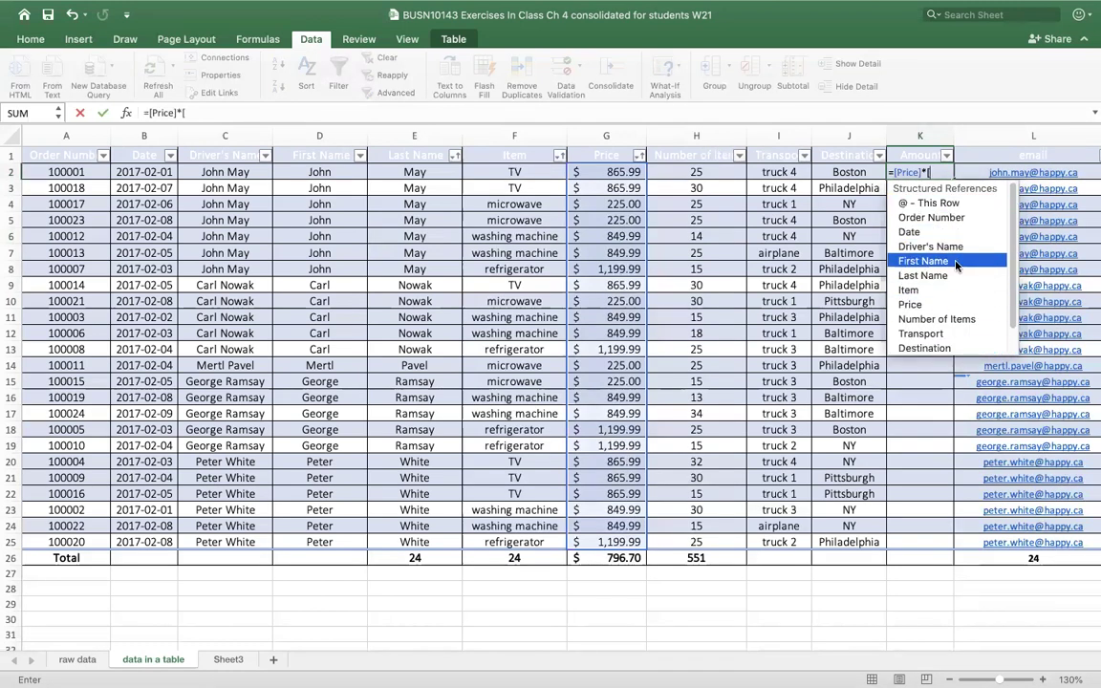
double_click(925, 322)
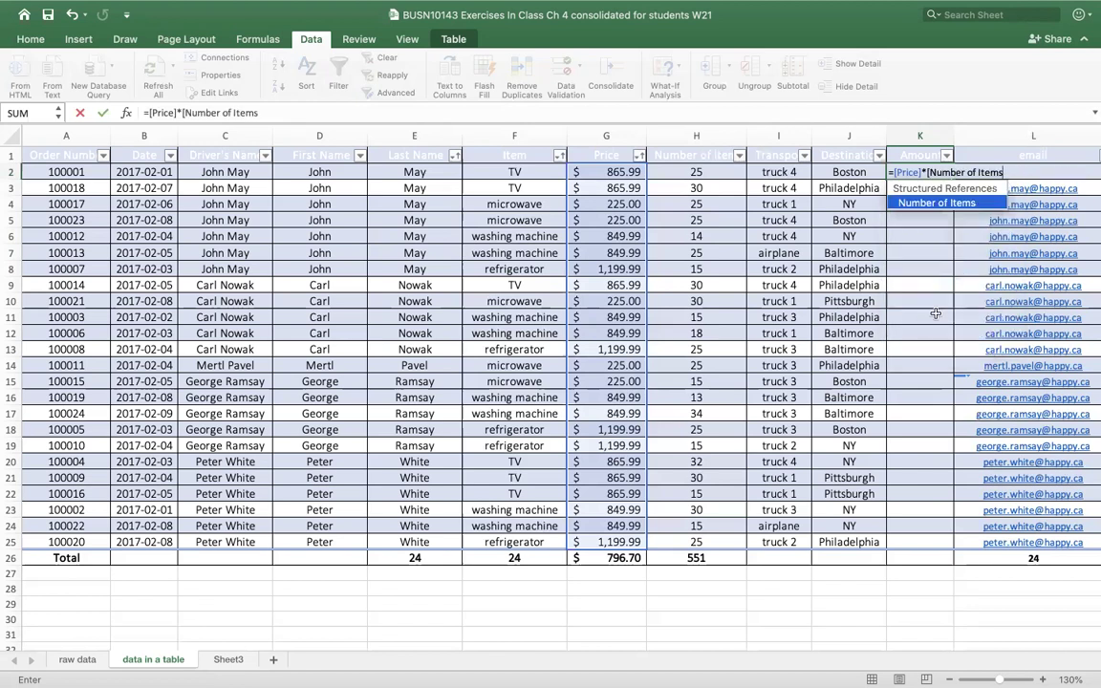
text(])
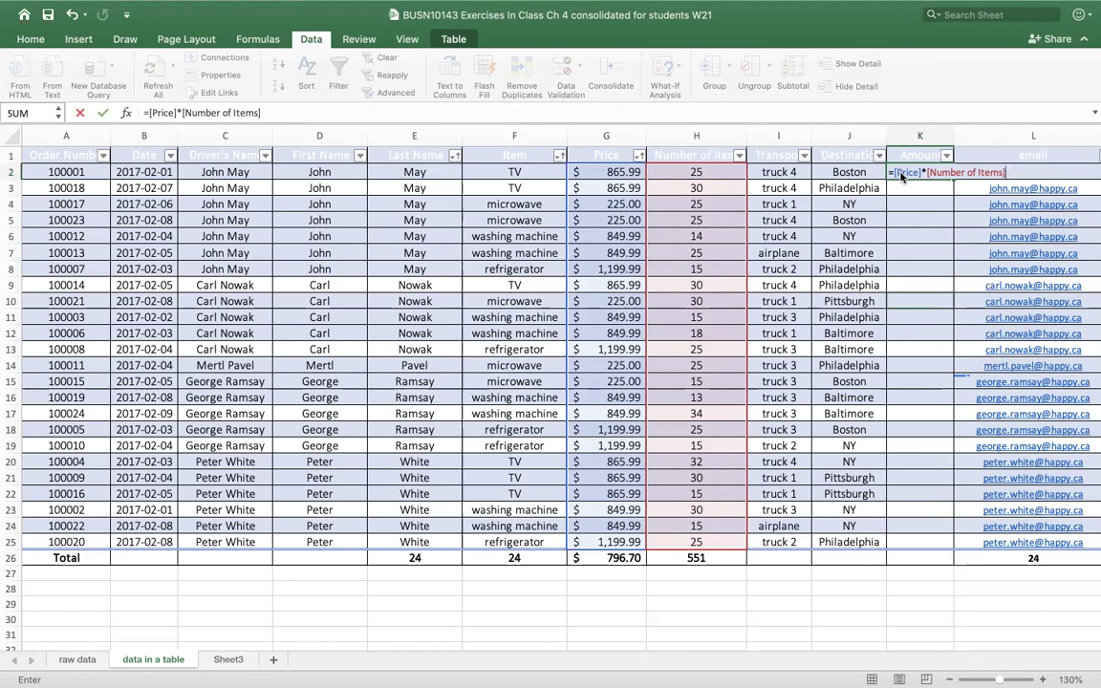
key(Return)
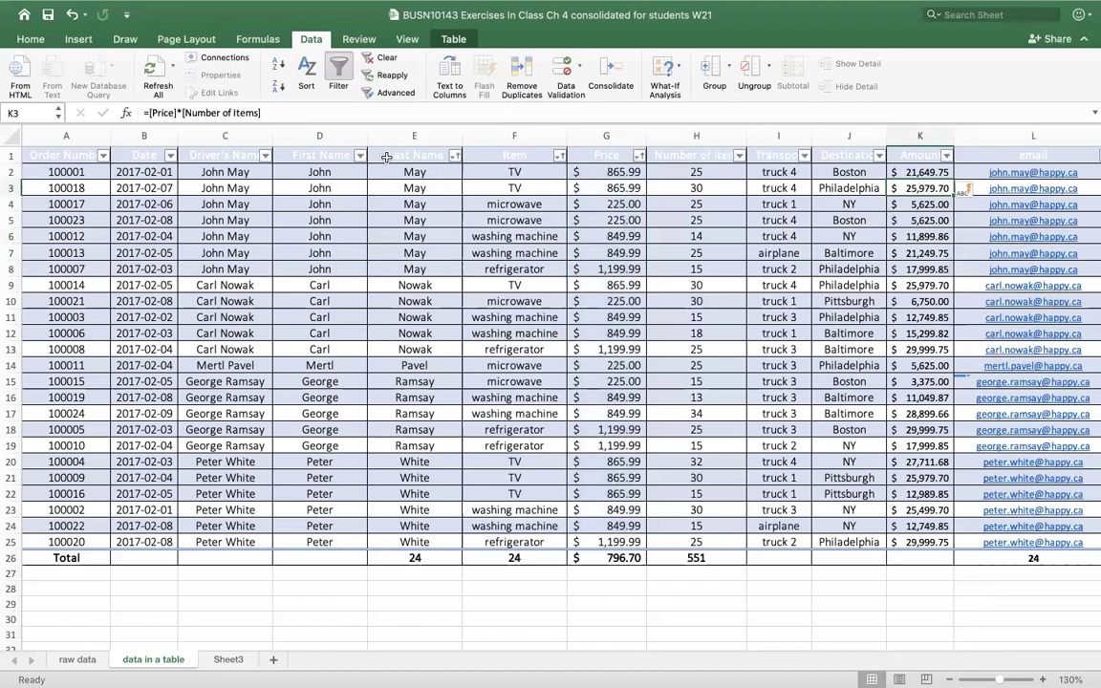
click(279, 111)
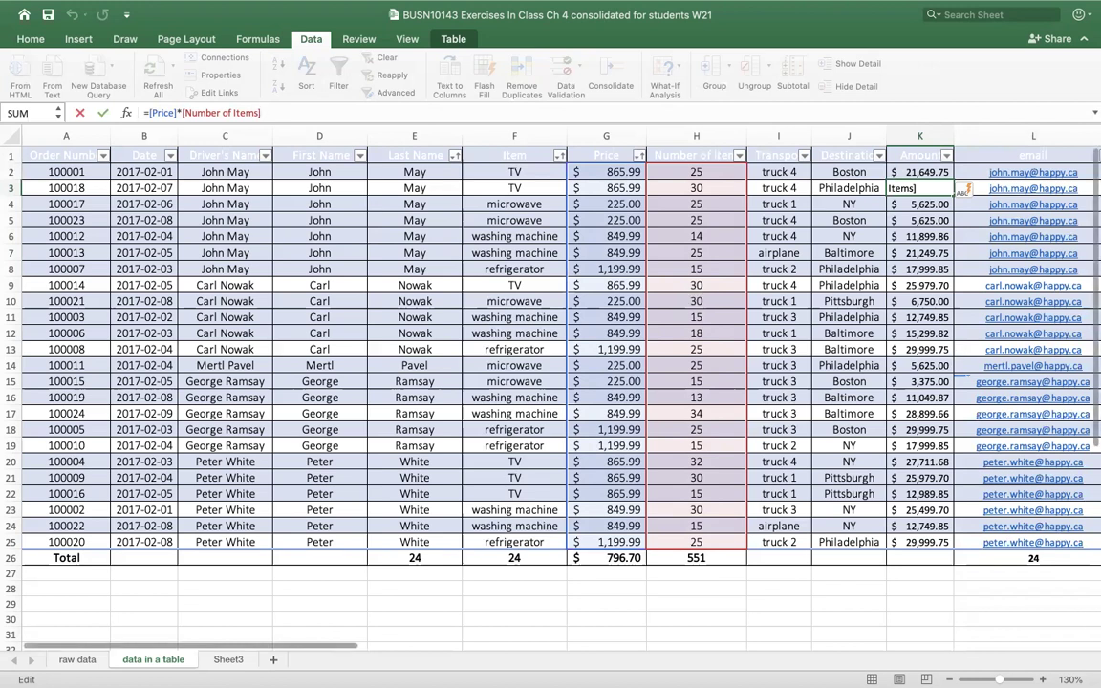
drag(360, 649, 478, 645)
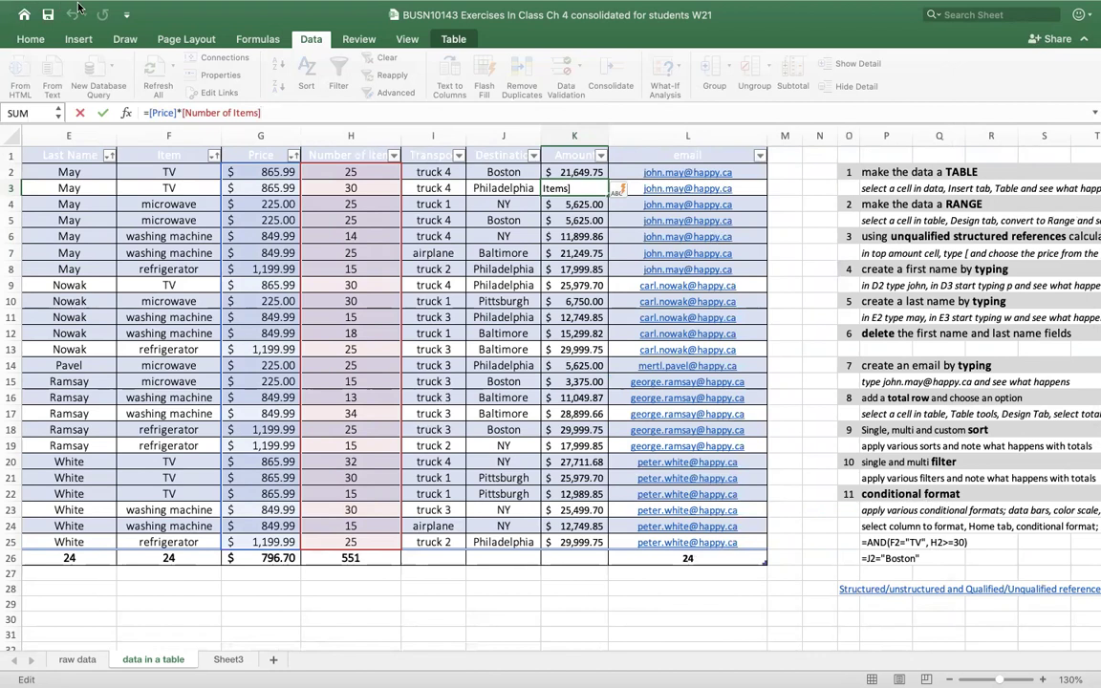
mouse_move(30, 4)
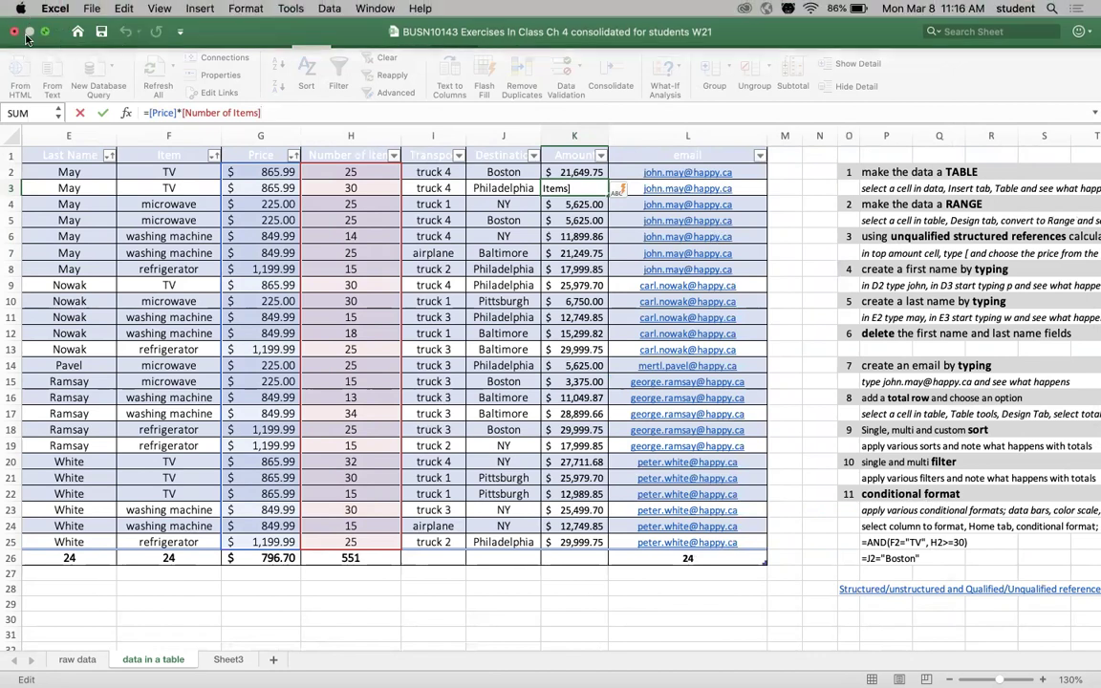
- Switch to Chrome full screen on the Excel Structured Reference article and dismiss its survey
click(46, 33)
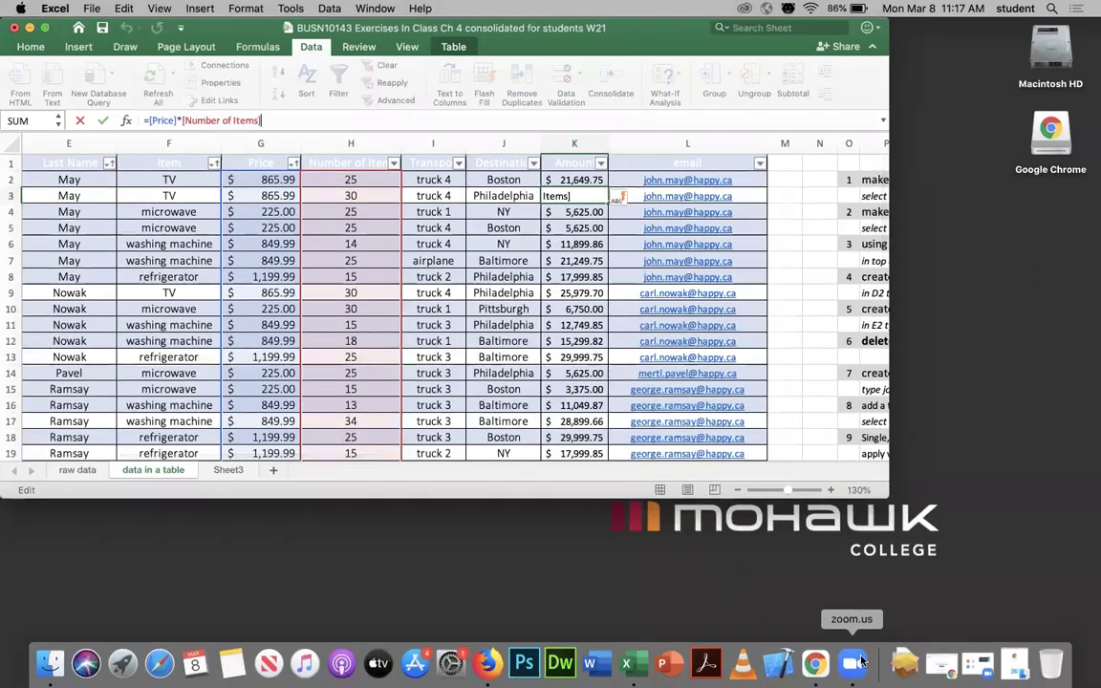
click(814, 662)
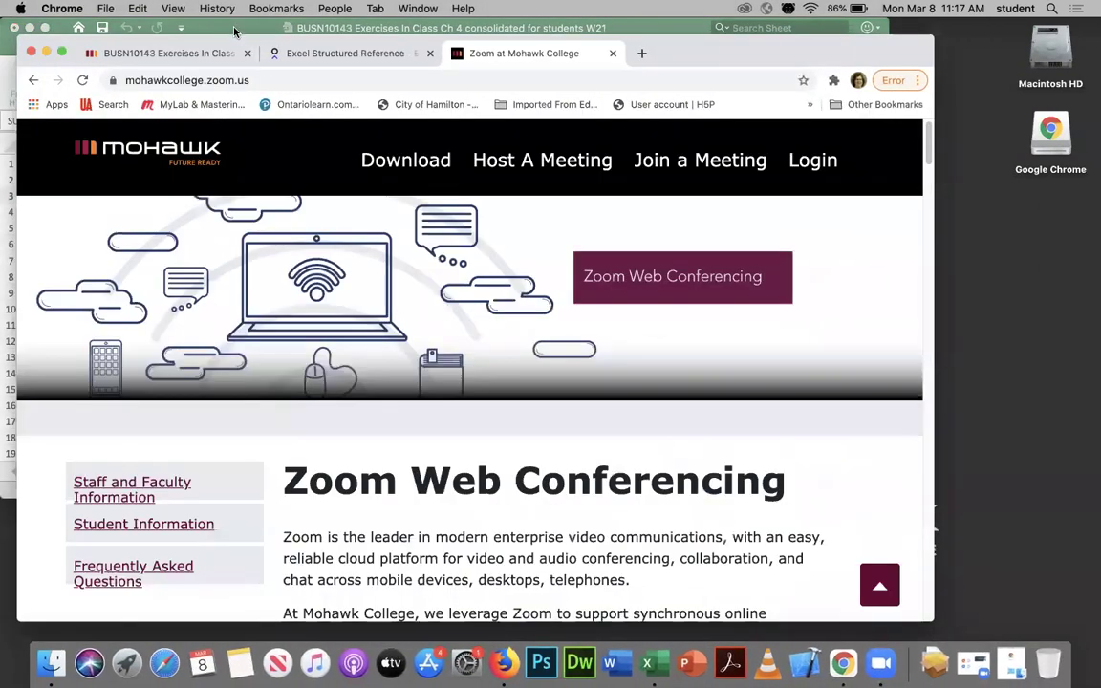
click(61, 52)
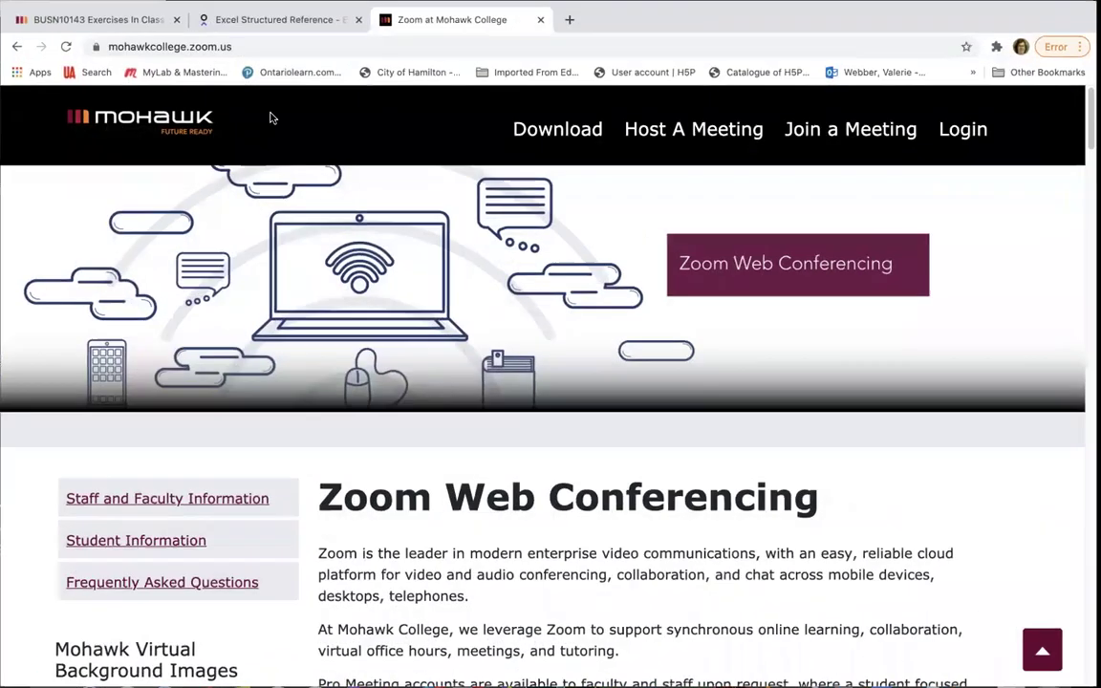
click(247, 19)
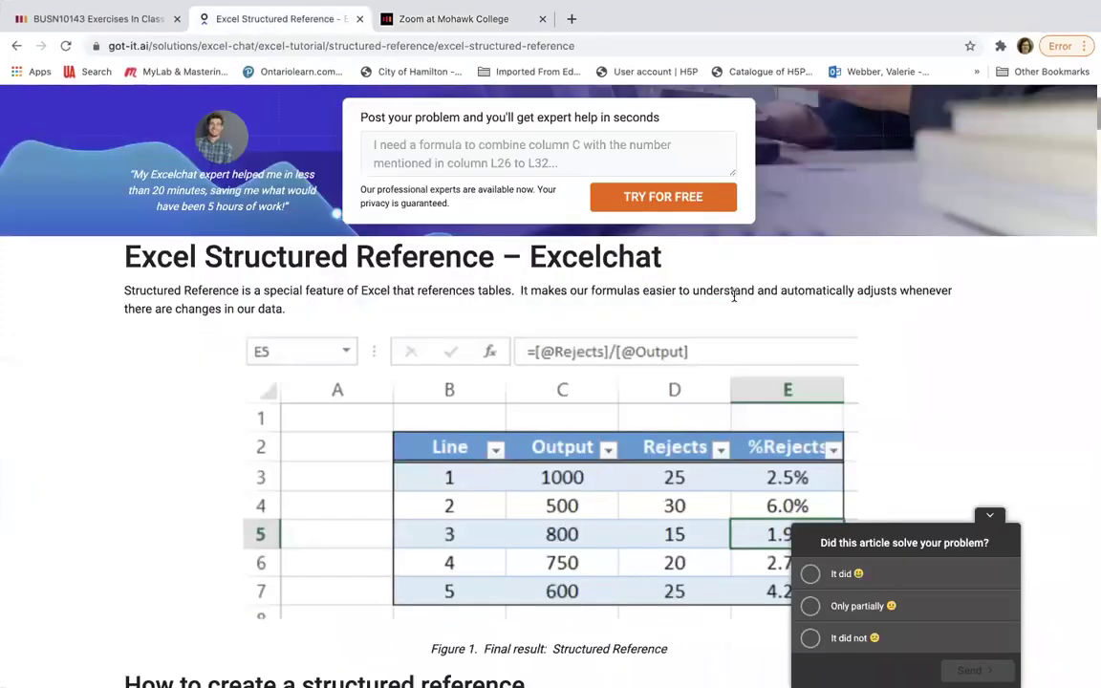
click(992, 516)
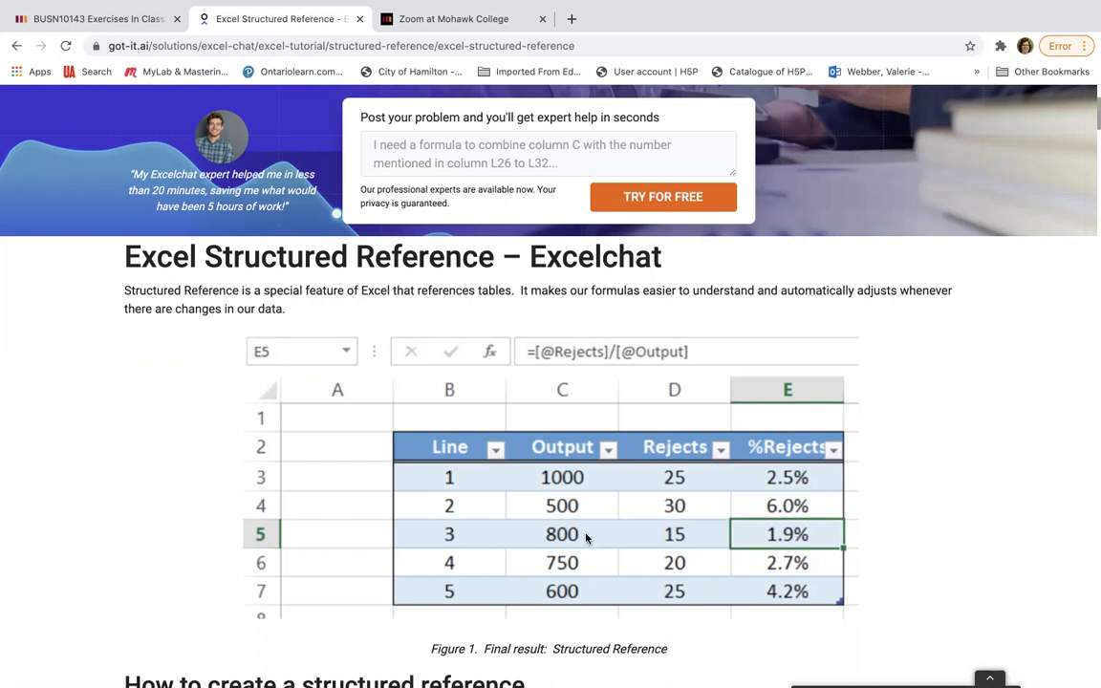
- Scroll down to the article's 'How to create a structured reference' steps
scroll(1009, 425, down, 1)
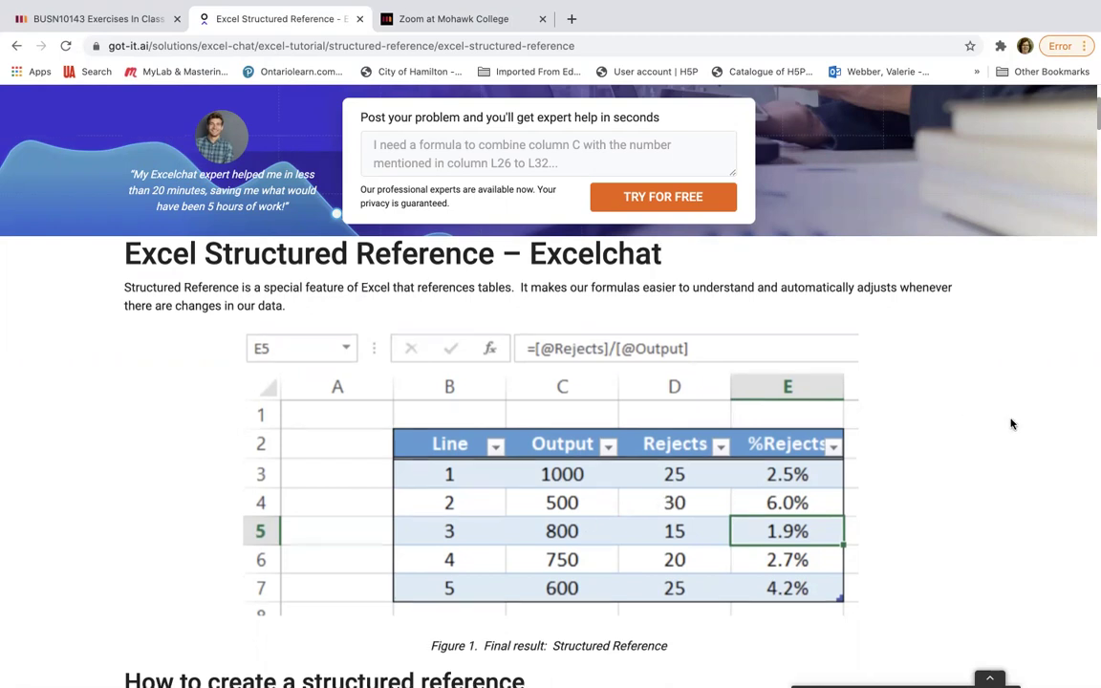
scroll(965, 437, down, 3)
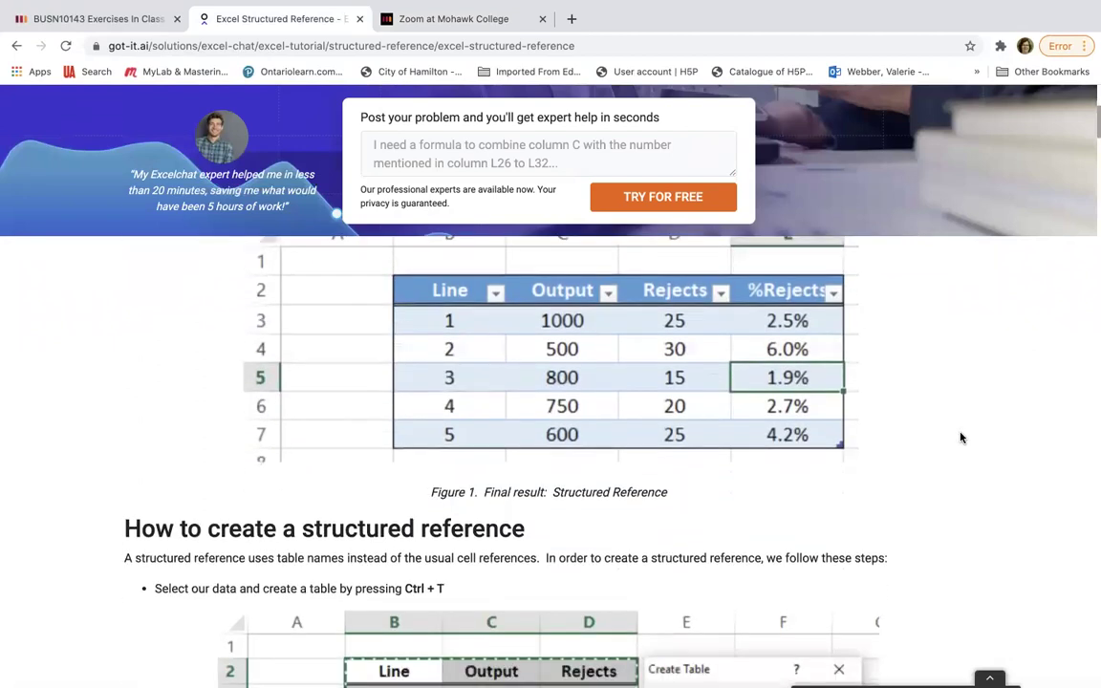
scroll(961, 438, down, 5)
scroll(962, 437, down, 1)
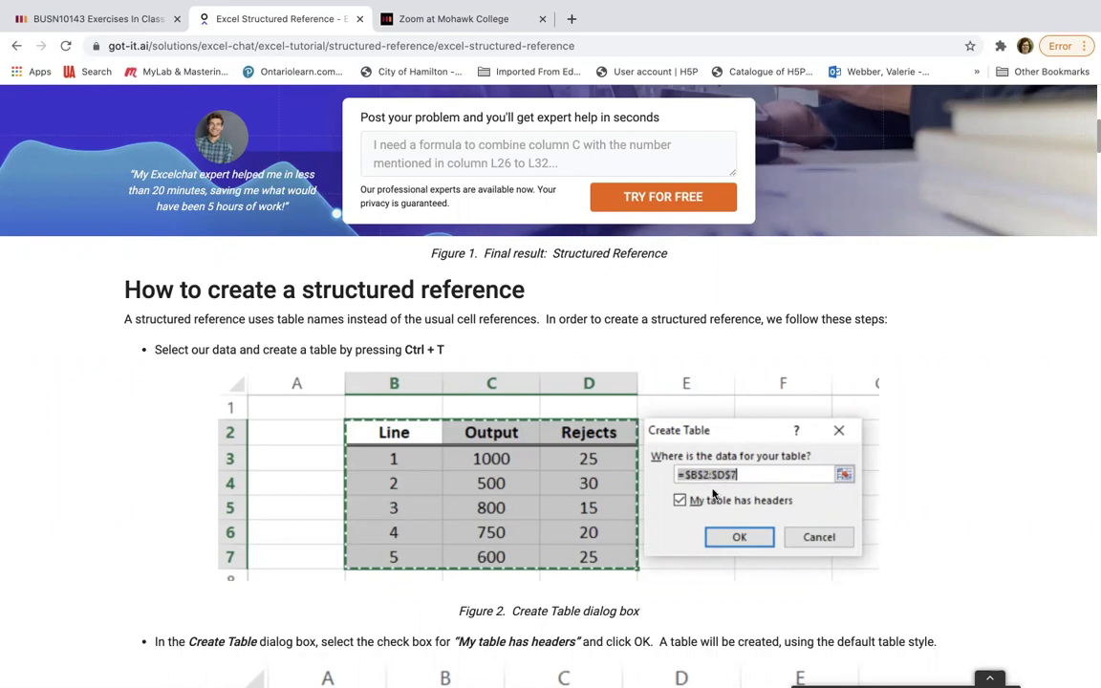
scroll(973, 452, down, 1)
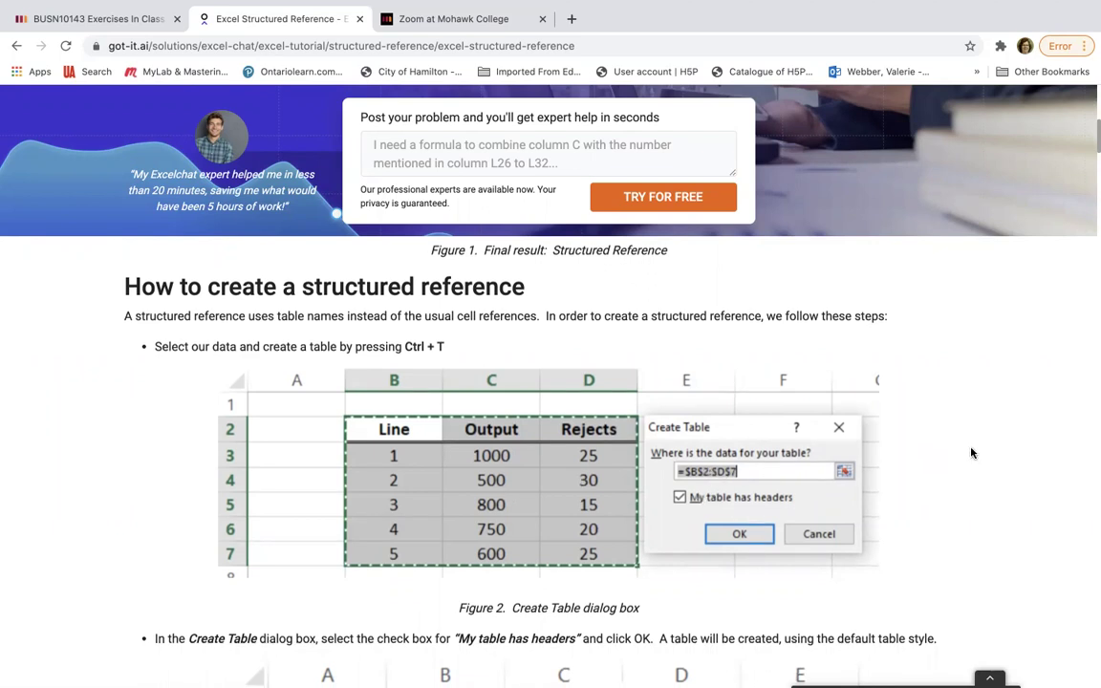
scroll(971, 453, down, 5)
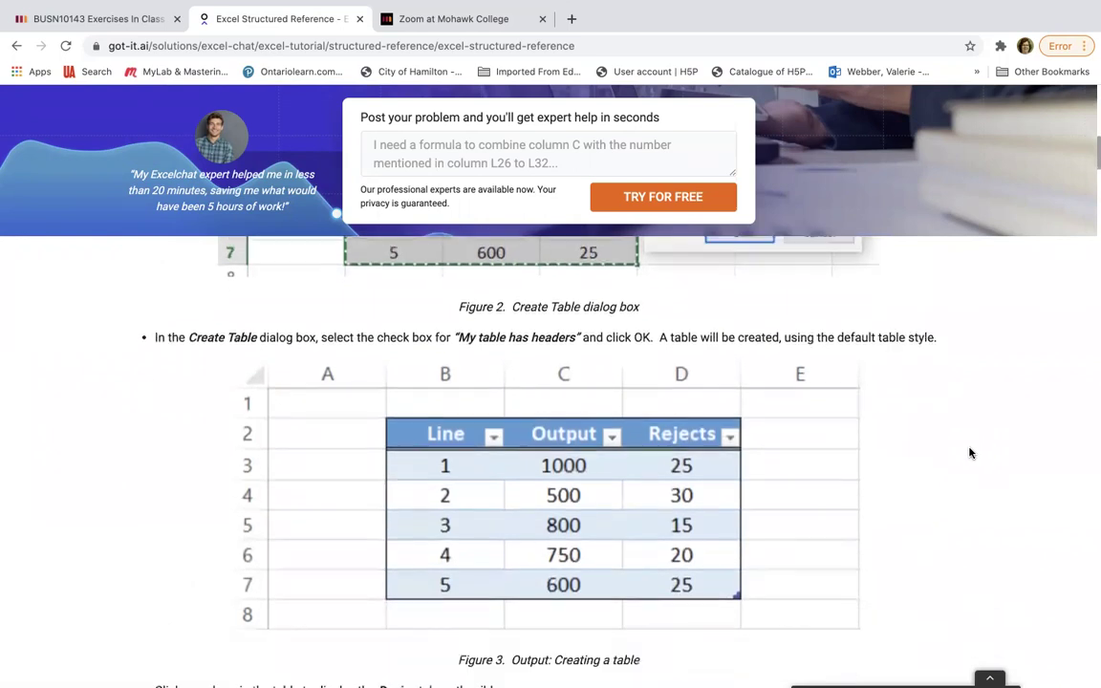
scroll(969, 453, down, 1)
scroll(969, 469, down, 5)
scroll(973, 470, down, 1)
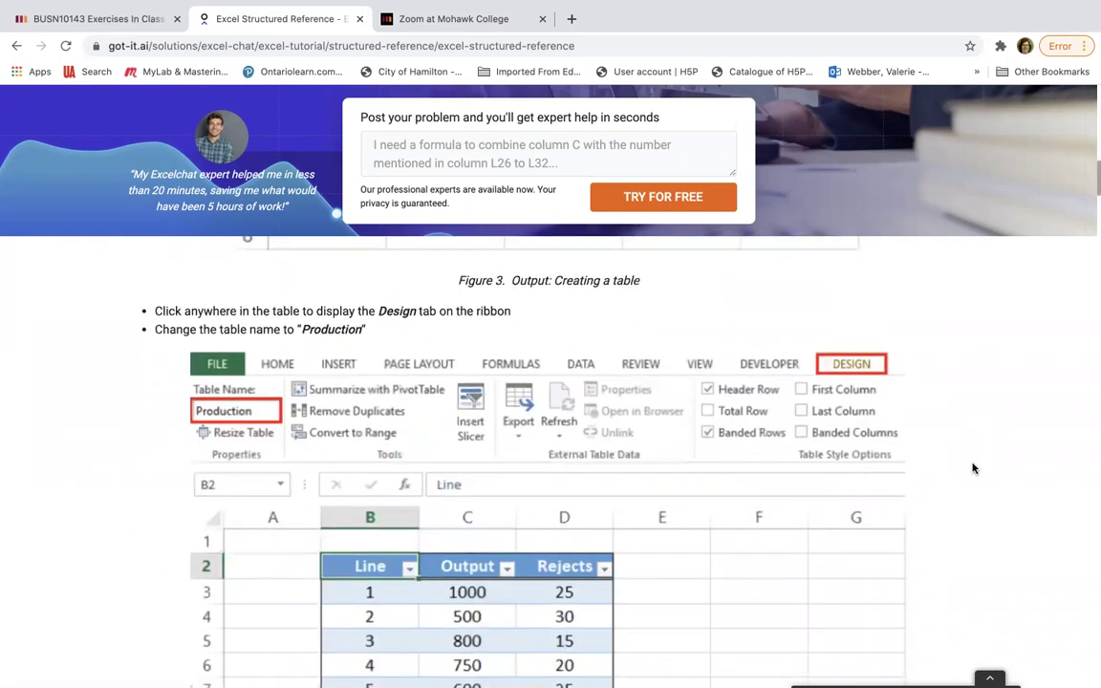
scroll(973, 468, down, 1)
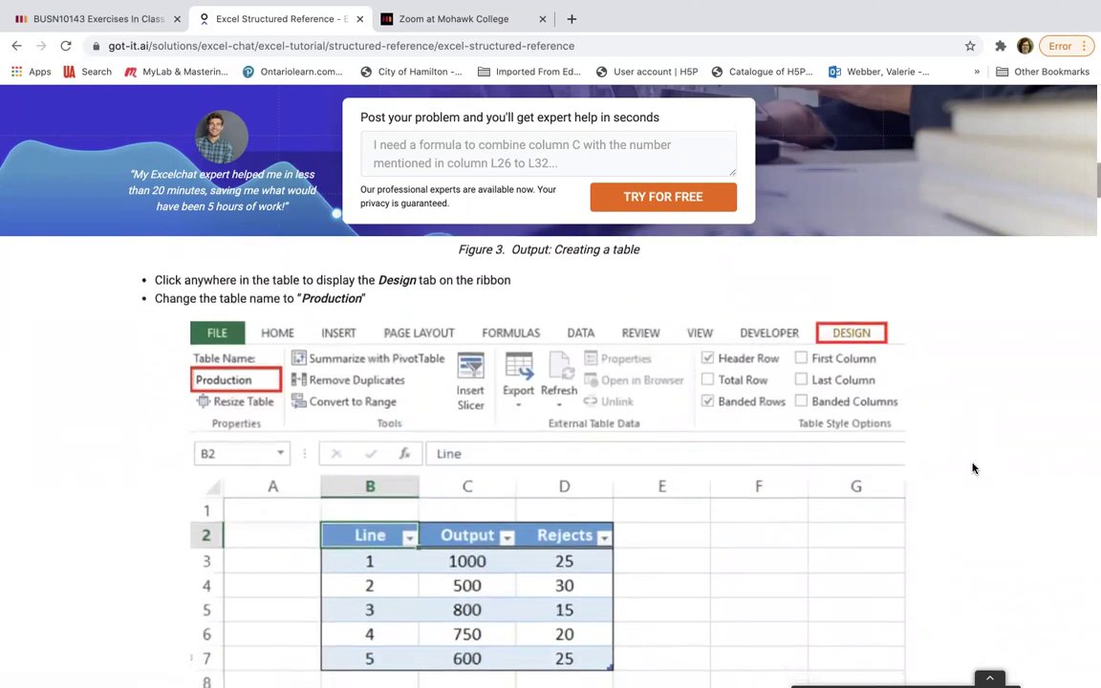
scroll(973, 468, down, 1)
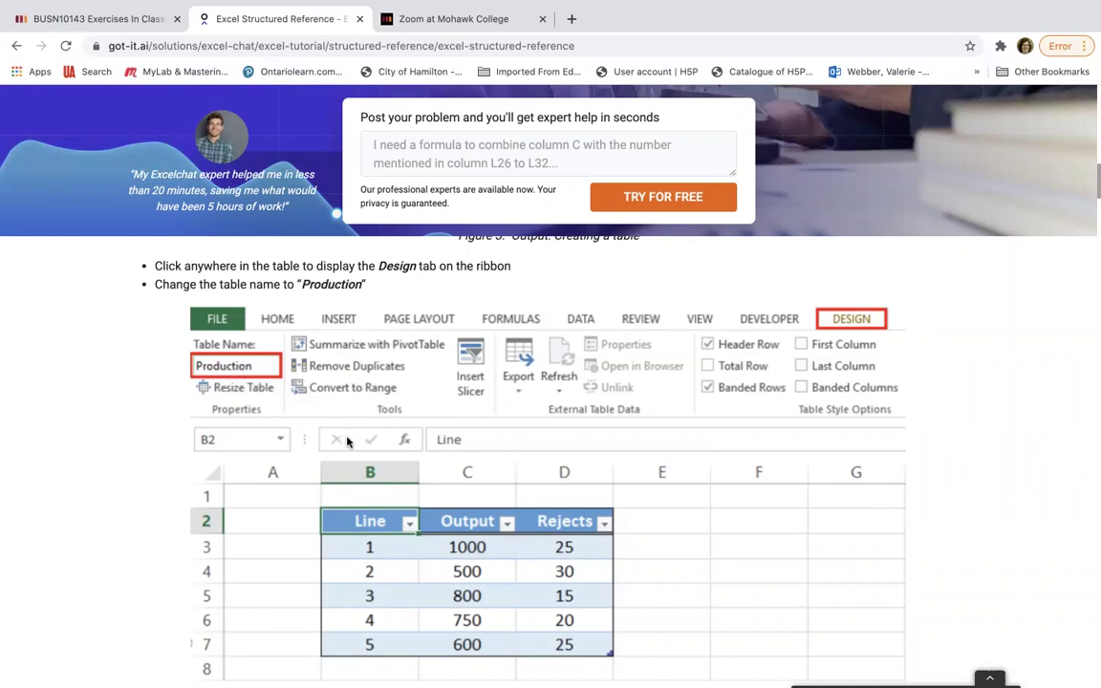
scroll(994, 468, down, 2)
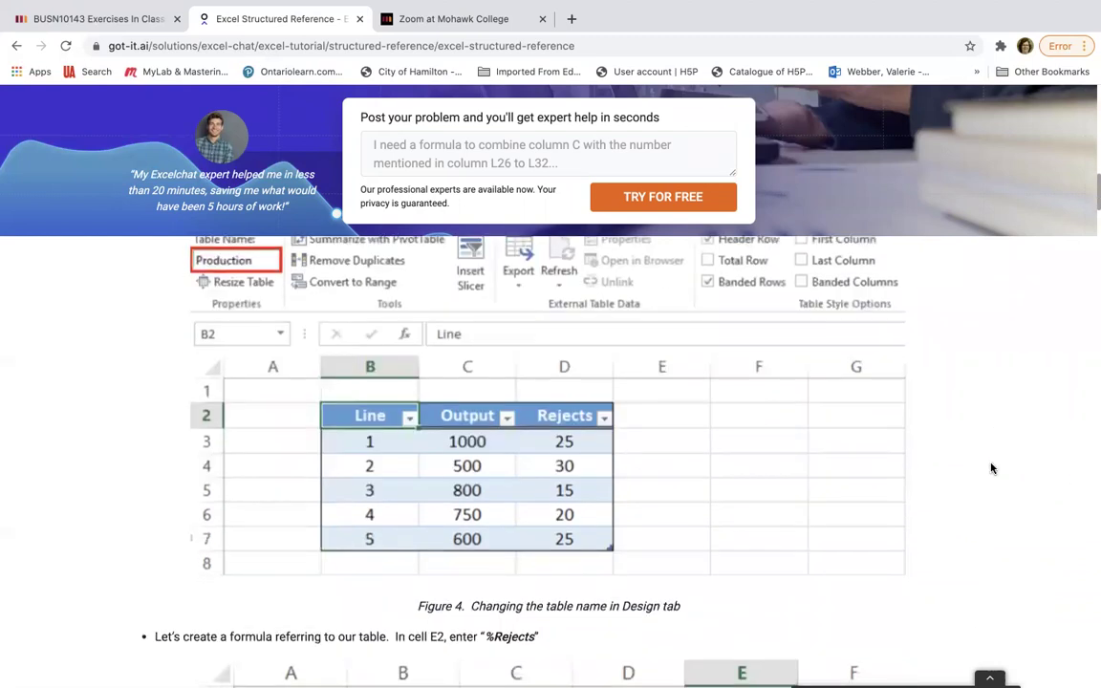
scroll(991, 468, down, 6)
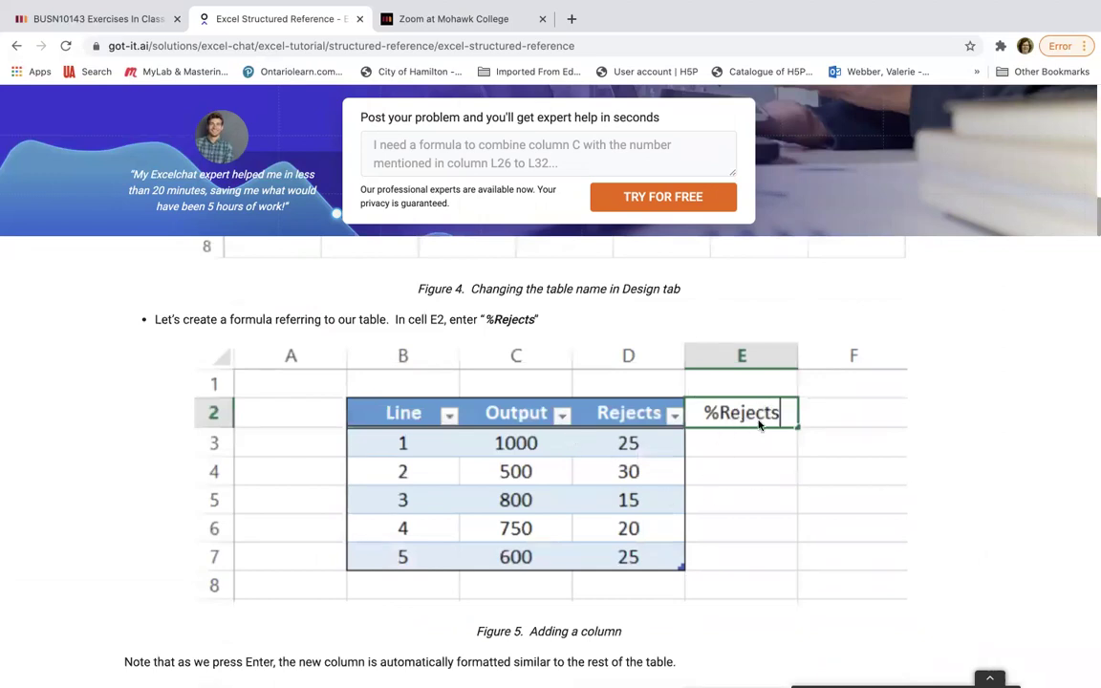
scroll(959, 466, down, 1)
scroll(960, 466, down, 5)
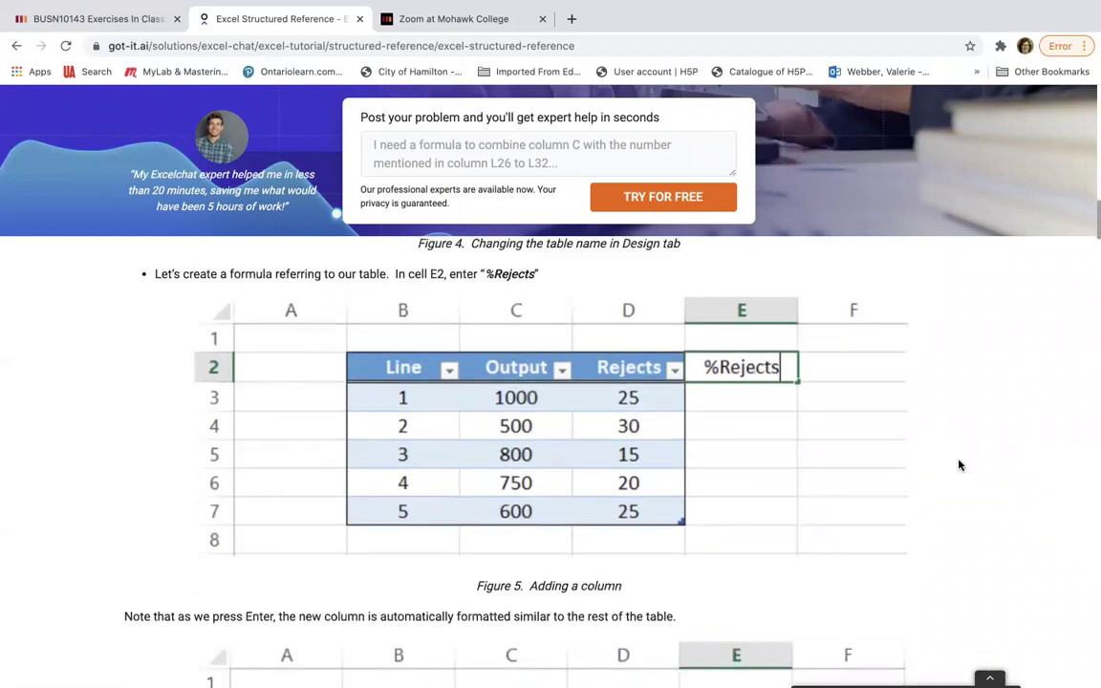
scroll(960, 465, up, 3)
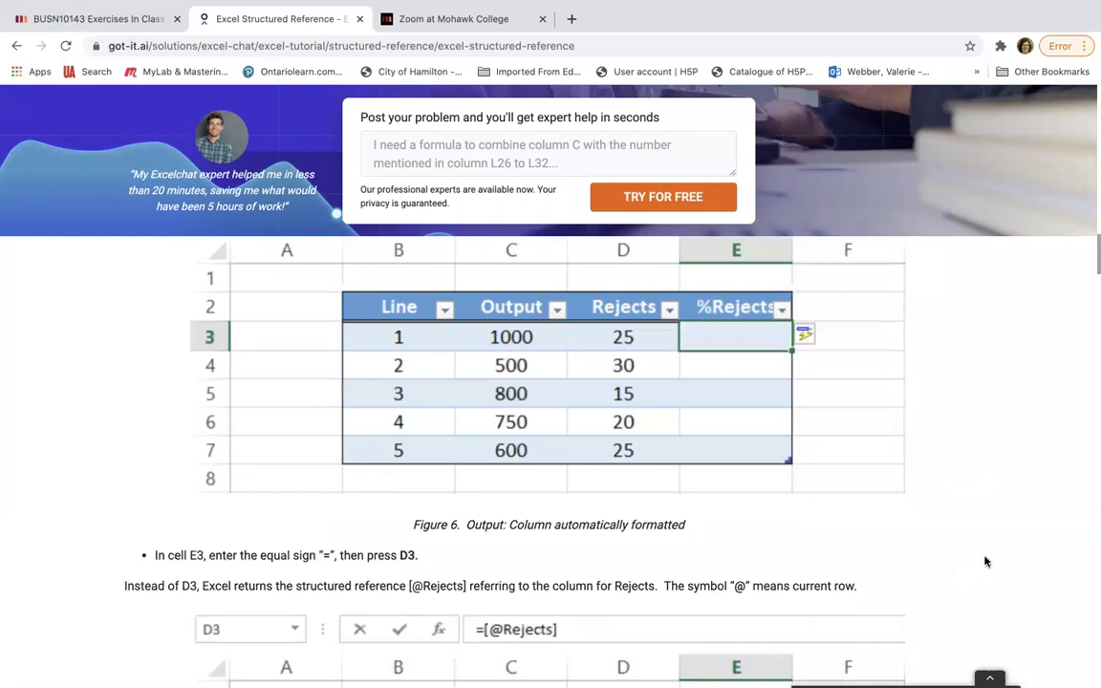
- Scroll past Figure 7 to Figure 8's list of Line, Output, Rejects and %Rejects references
scroll(985, 560, down, 6)
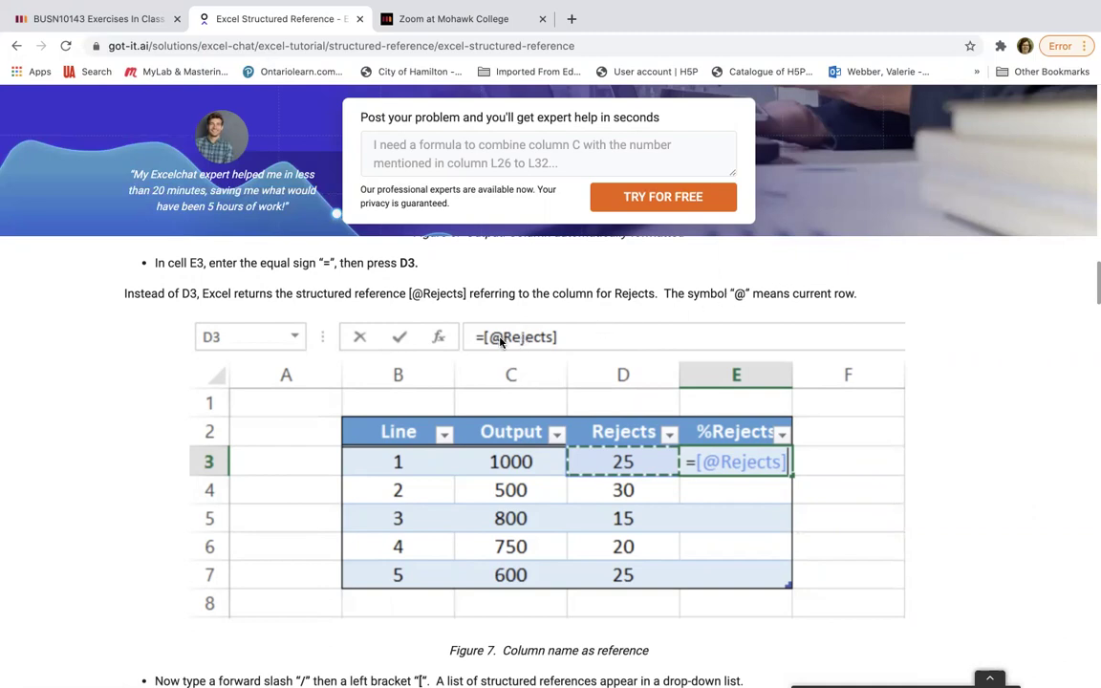
scroll(984, 462, down, 3)
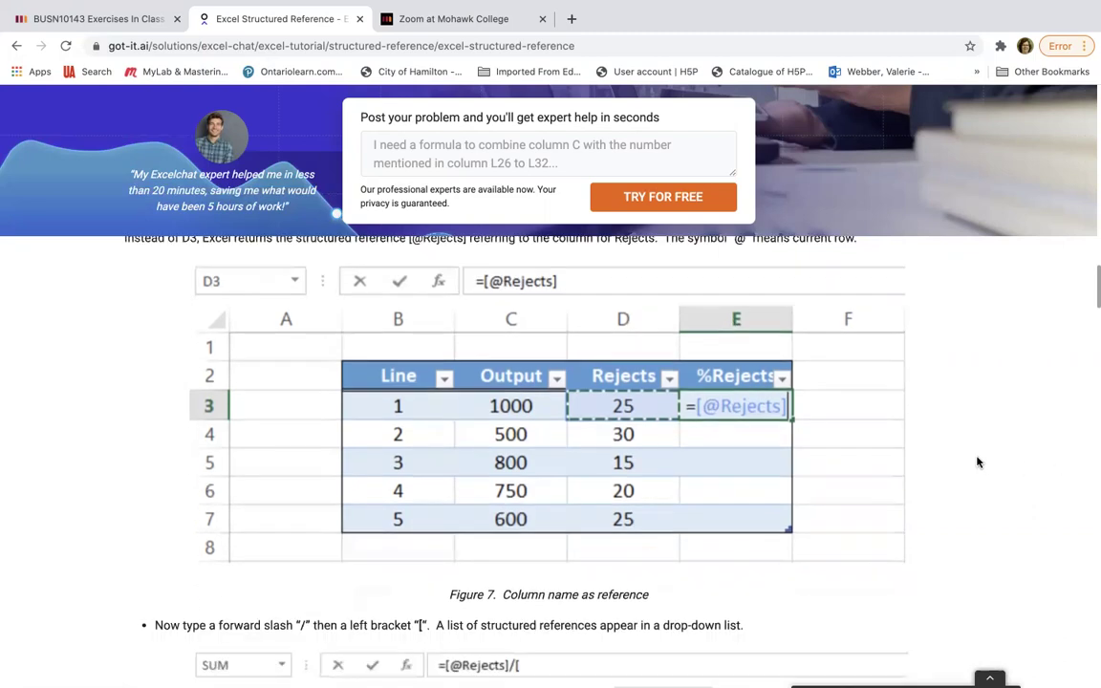
scroll(977, 463, down, 5)
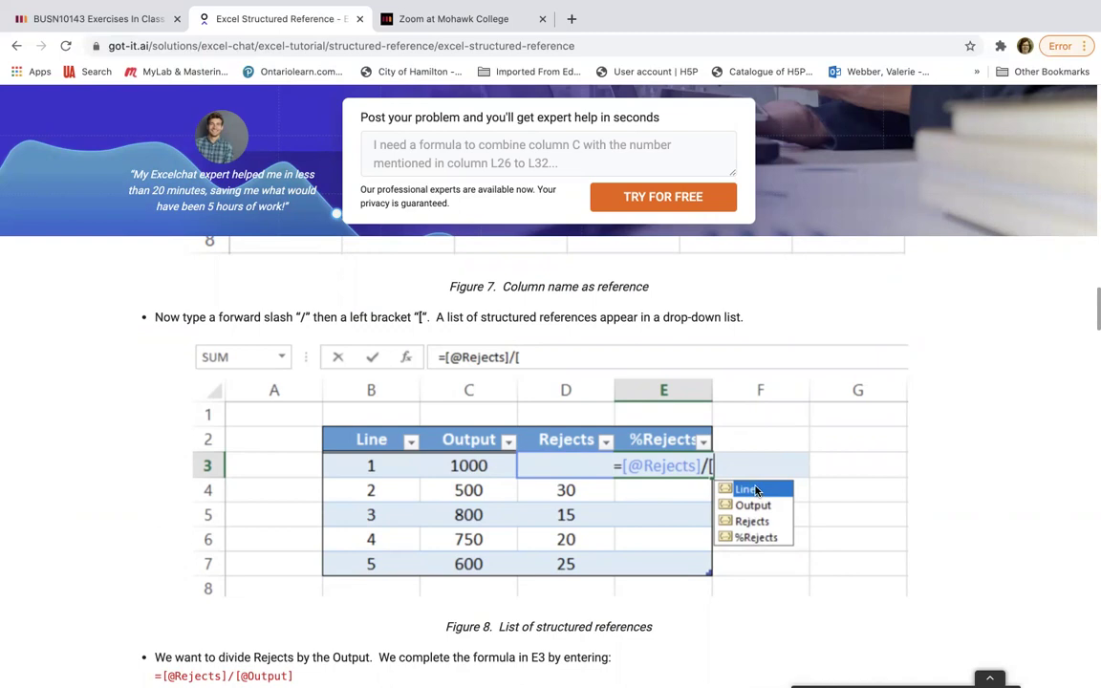
- Scroll the got-it.ai tutorial from Figure 8 to Figure 12's =SUM(Production[Output]) result of 3650
scroll(932, 484, down, 1)
scroll(932, 484, down, 3)
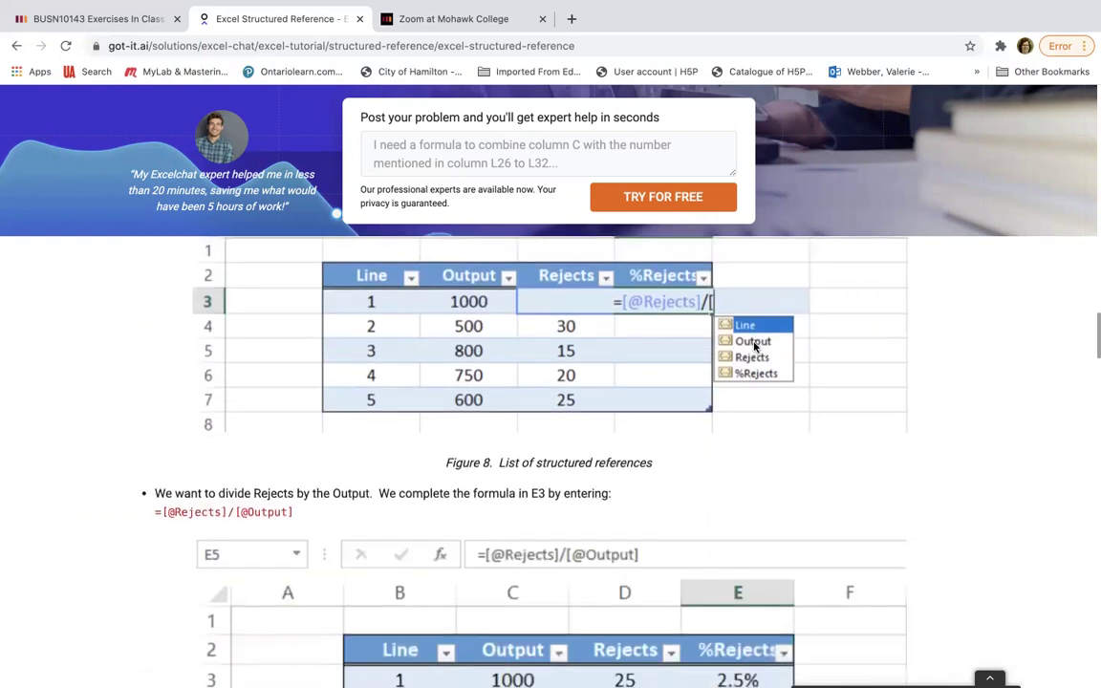
scroll(920, 423, down, 3)
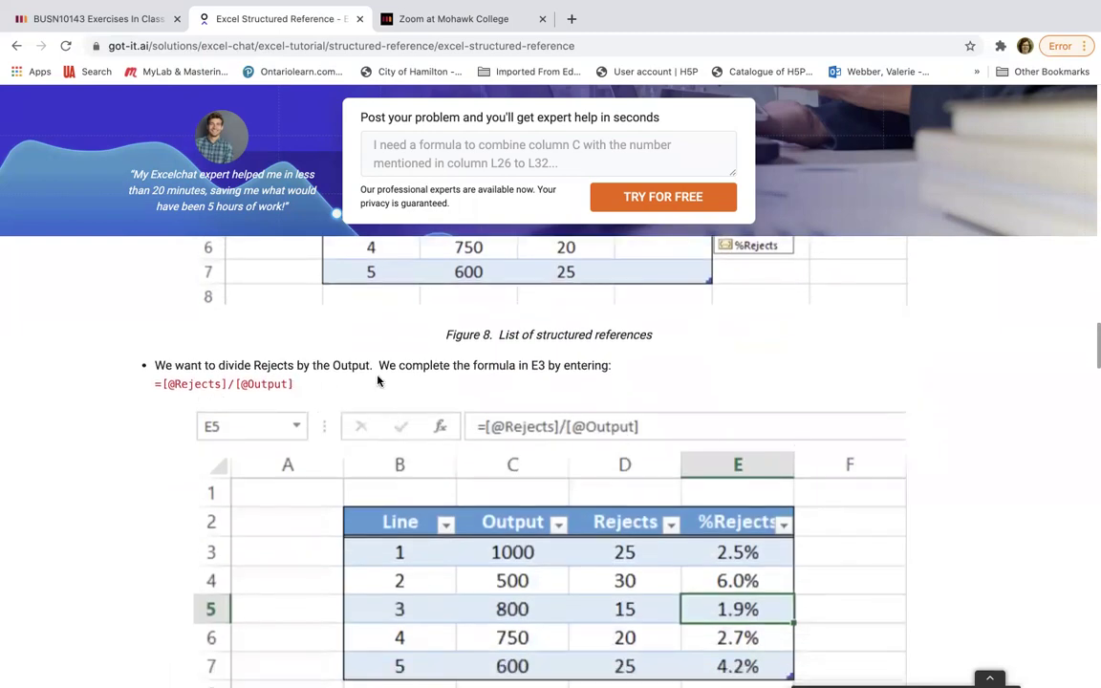
scroll(649, 341, down, 4)
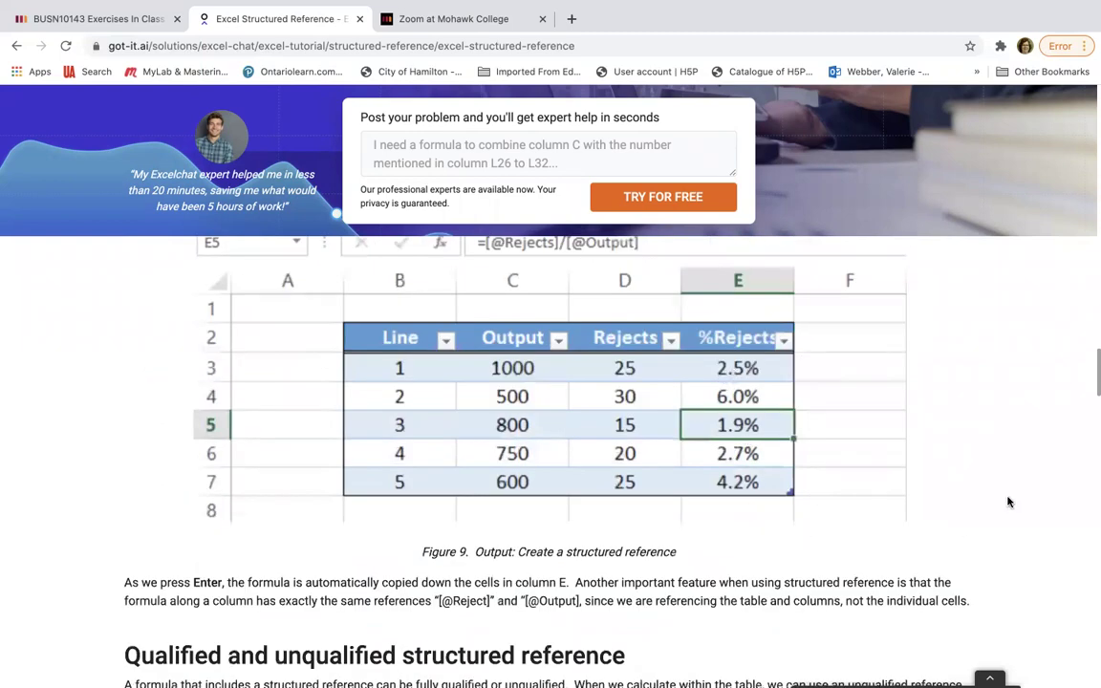
scroll(1008, 501, down, 2)
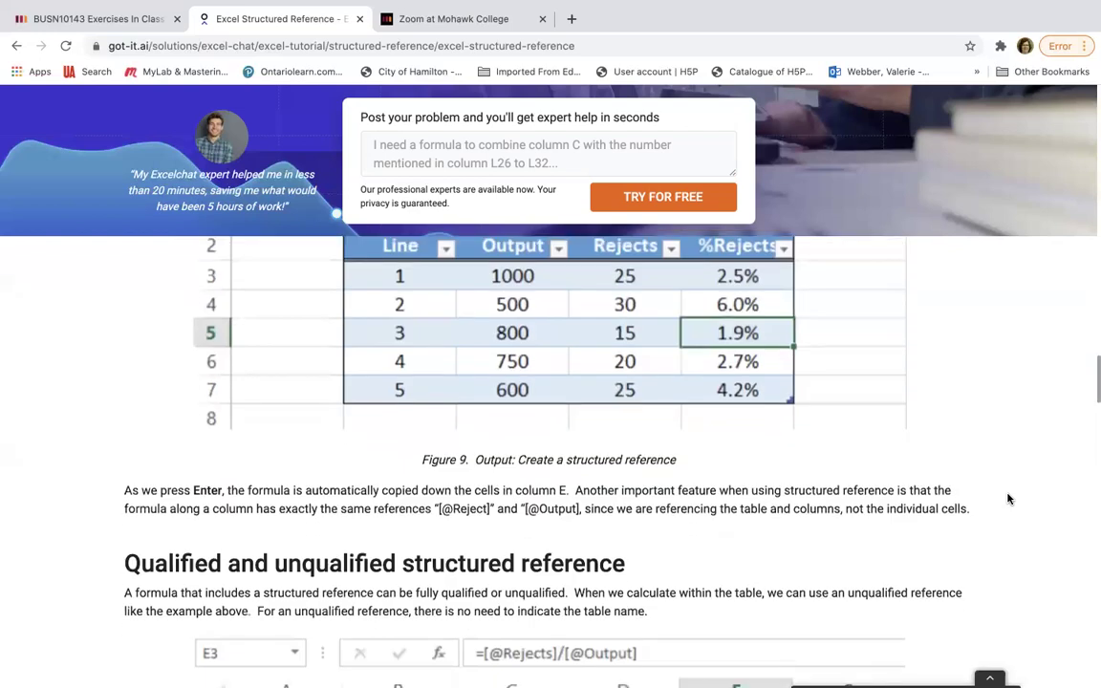
scroll(1009, 499, down, 4)
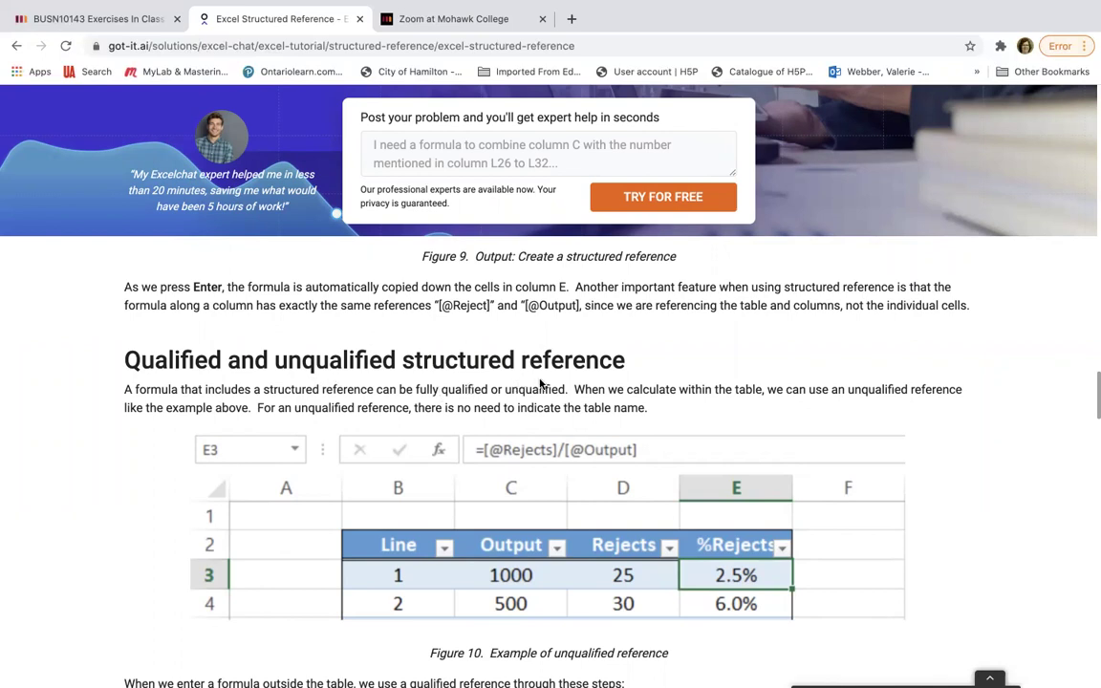
scroll(912, 444, down, 2)
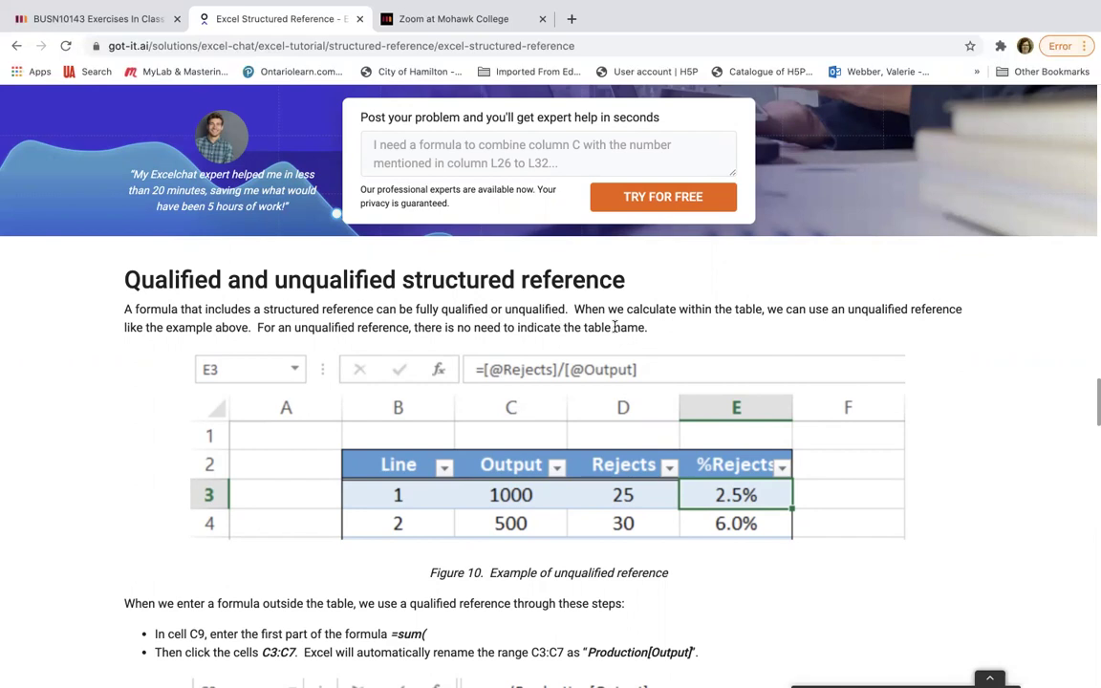
scroll(965, 421, down, 3)
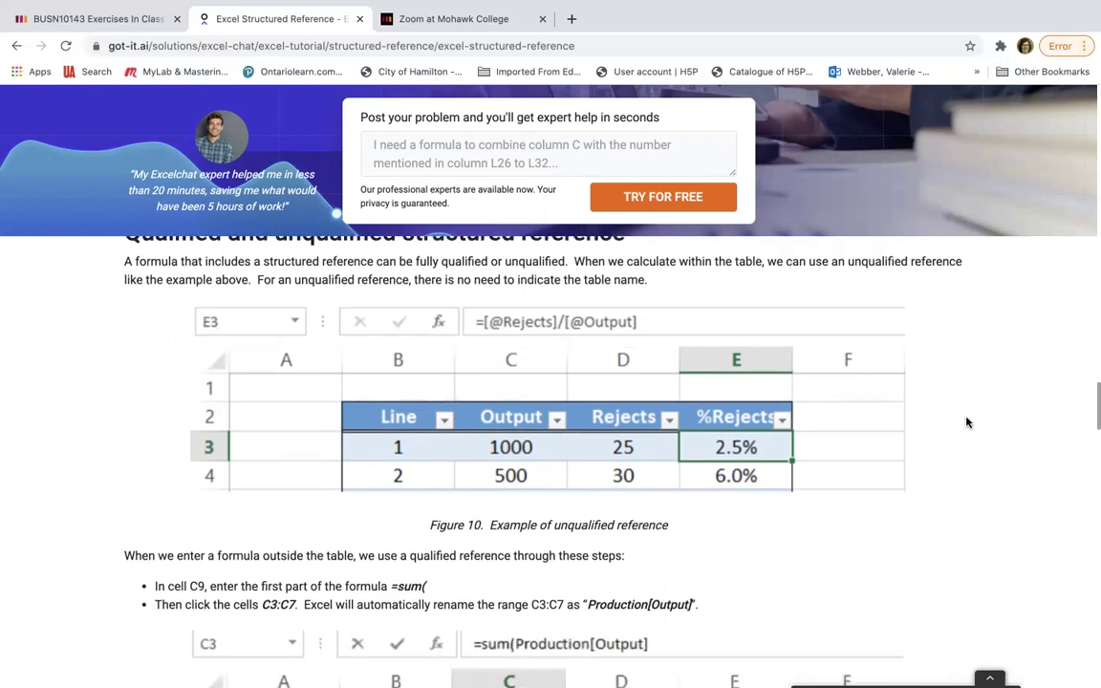
scroll(966, 421, down, 3)
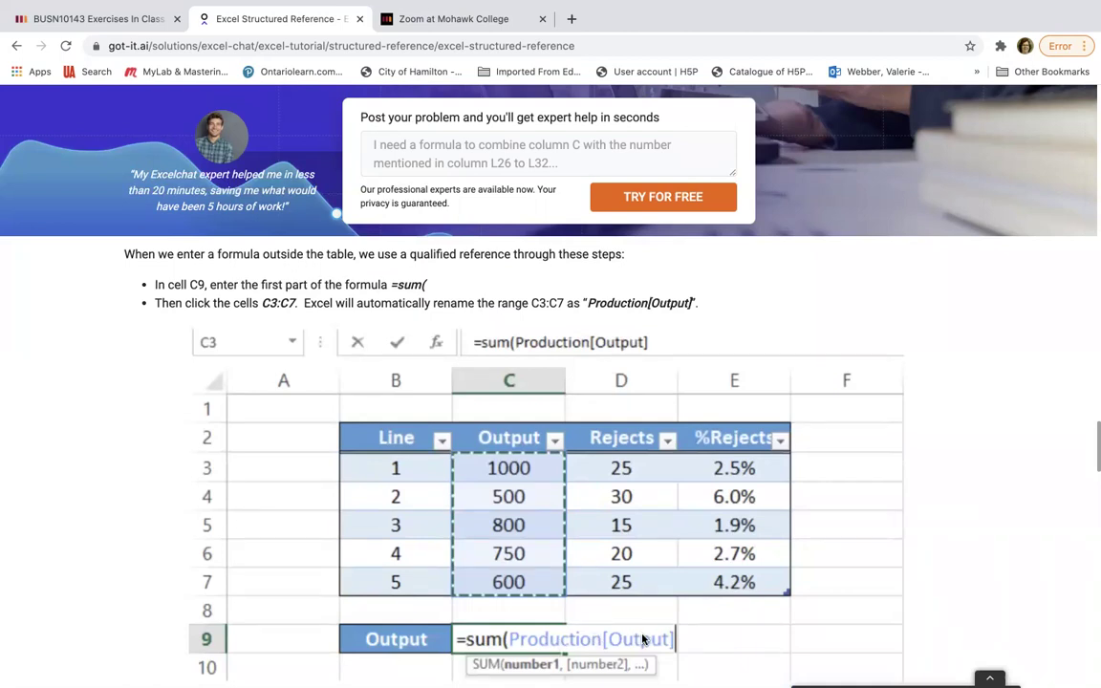
scroll(1090, 451, down, 2)
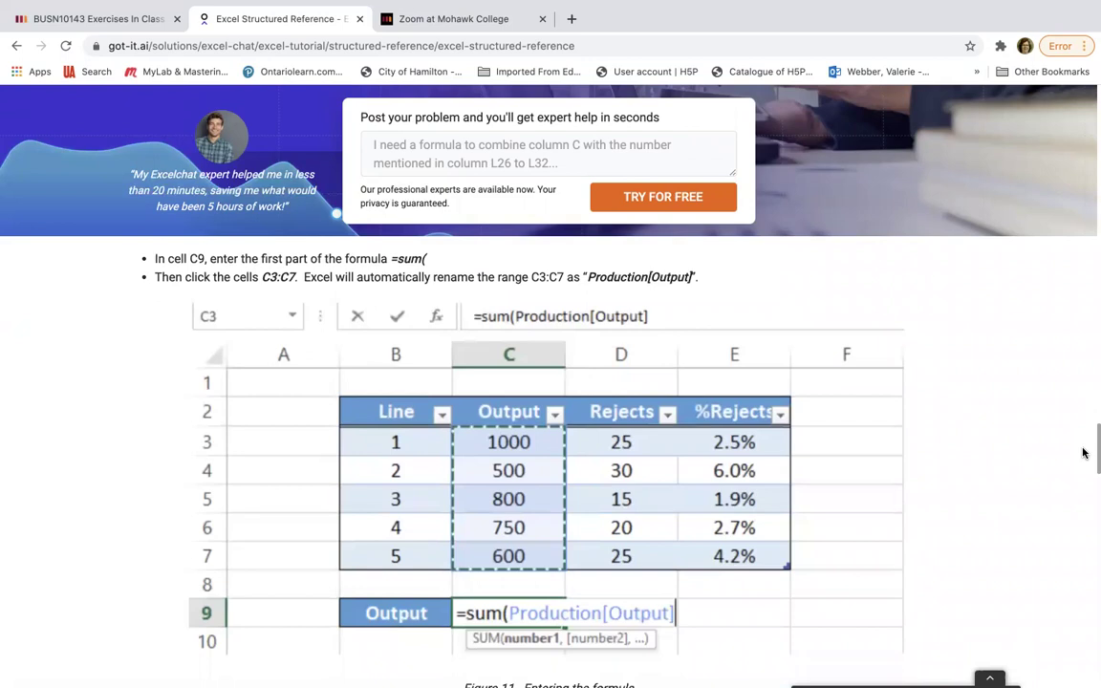
scroll(1083, 454, down, 1)
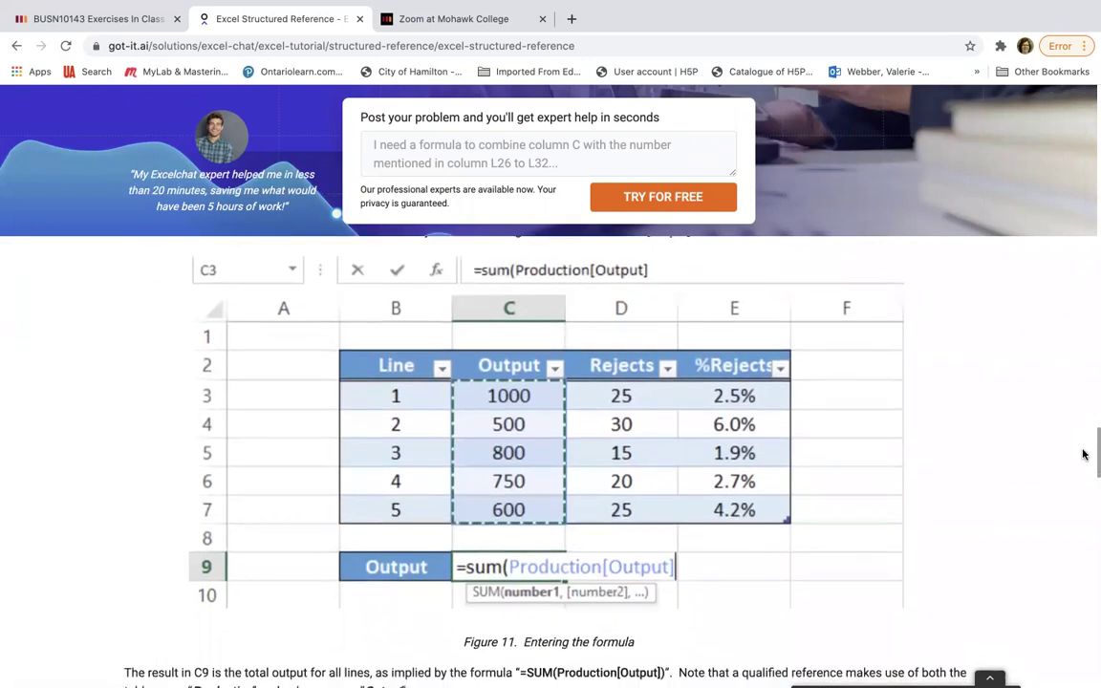
scroll(1088, 450, down, 1)
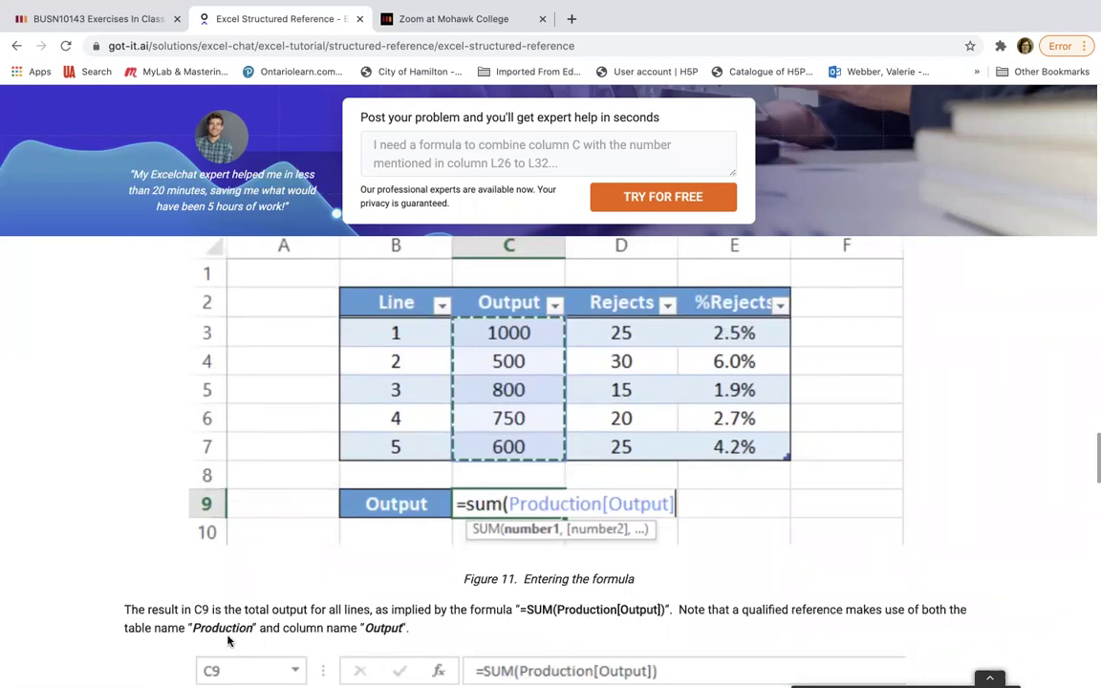
scroll(478, 640, down, 5)
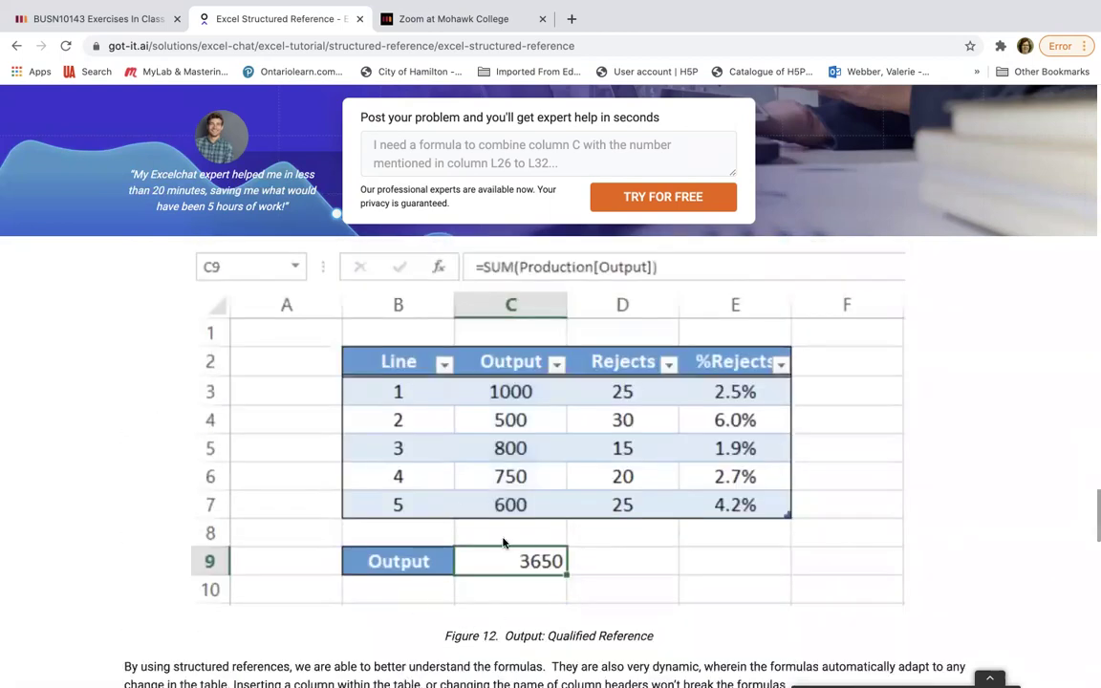
scroll(1005, 546, down, 1)
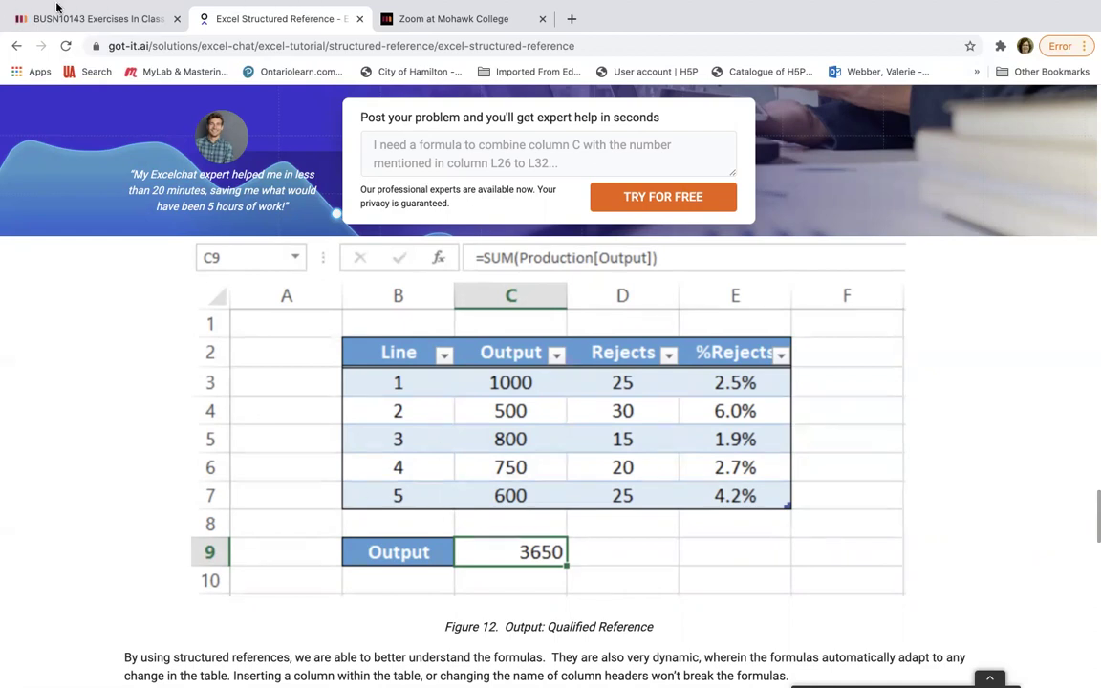
mouse_move(76, 7)
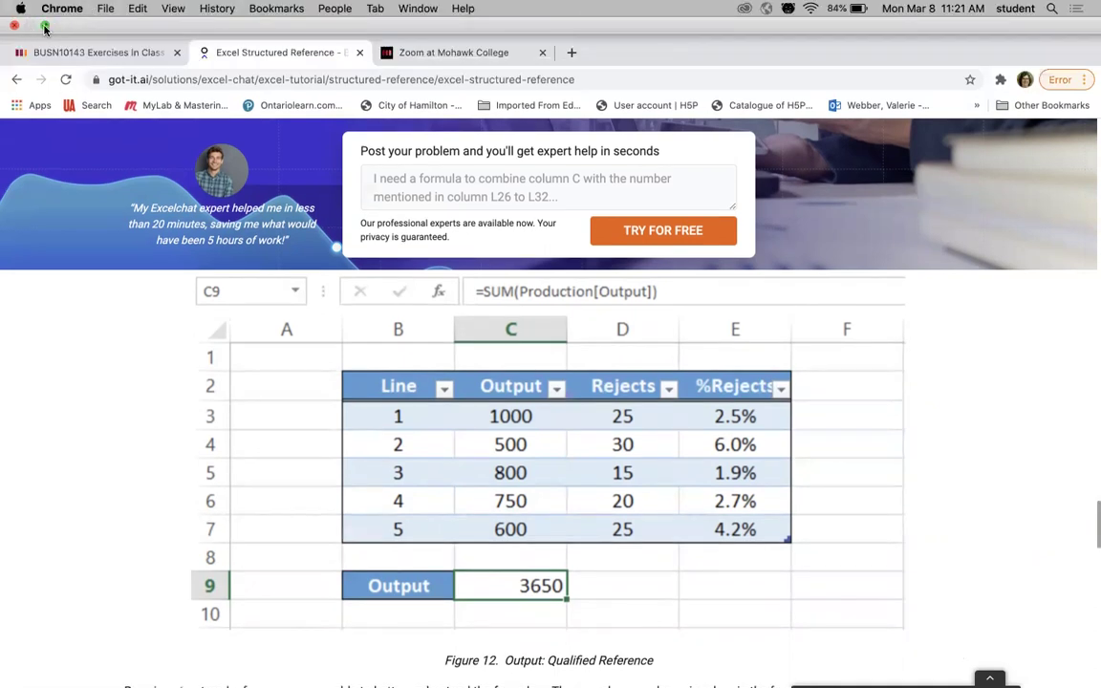
- Switch back to the full-screen Excel workbook and commit the Amount formula in K3
click(44, 27)
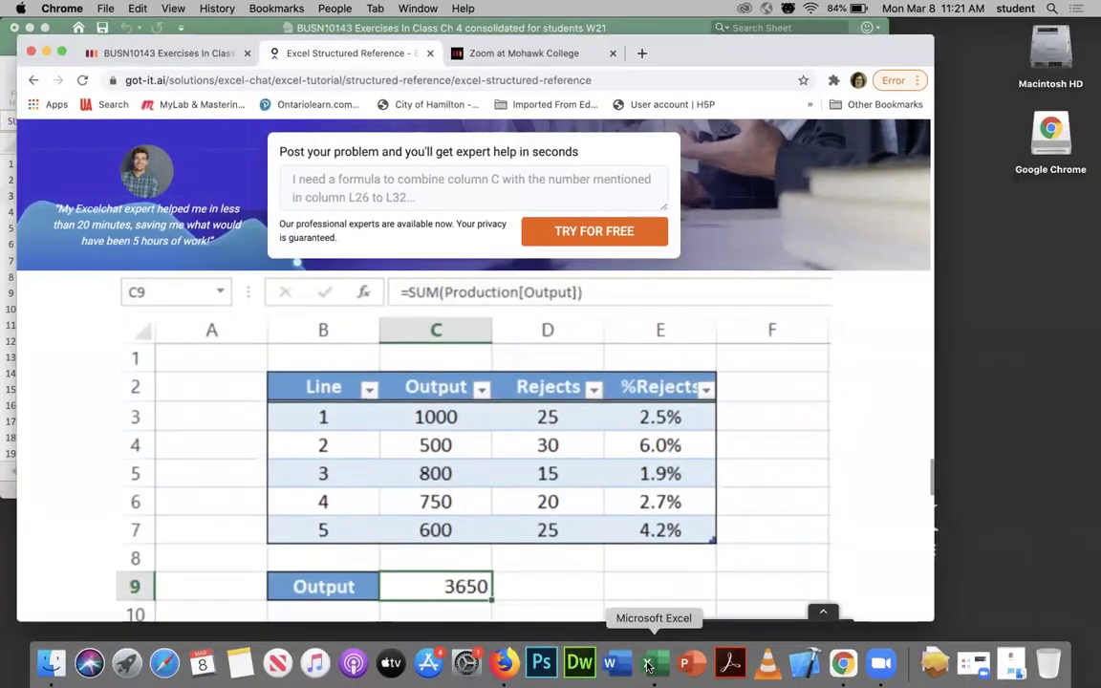
click(647, 663)
click(41, 27)
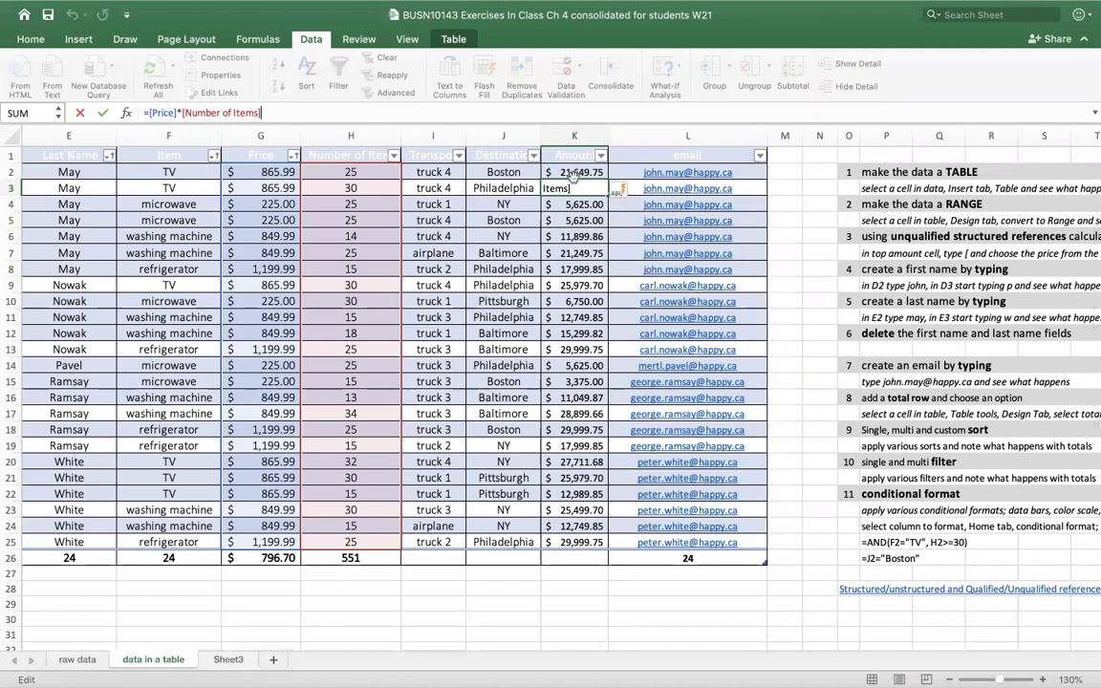
key(Return)
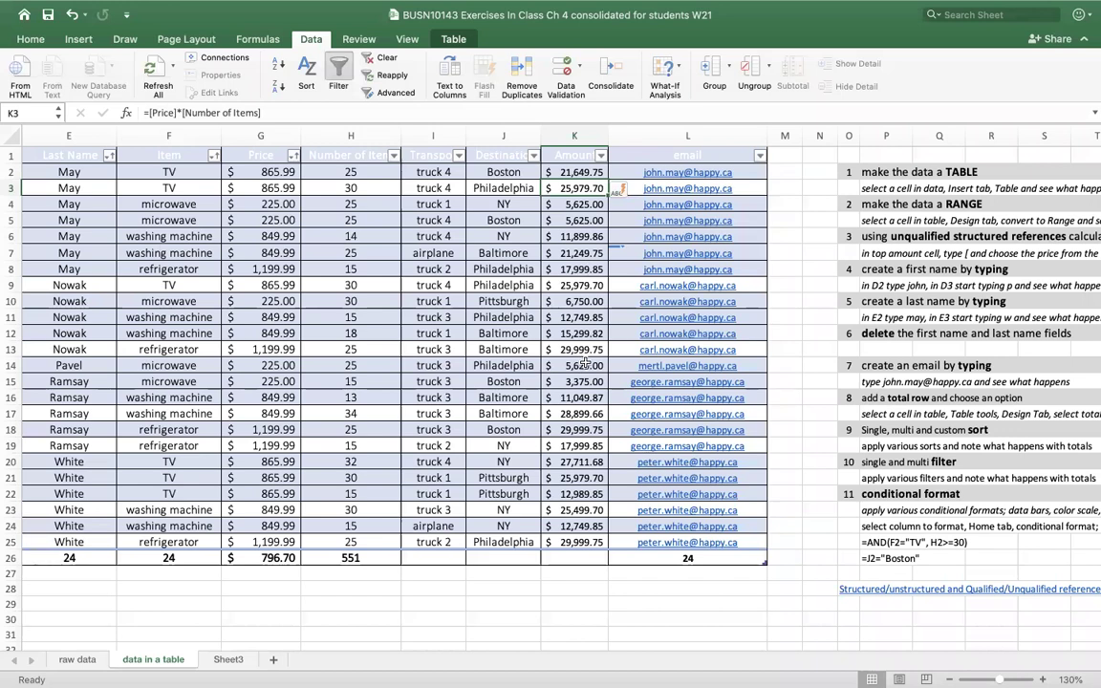
- Label J29 'Sum of Amount' and set the Amount total to Sum, giving $432,687.69
click(534, 602)
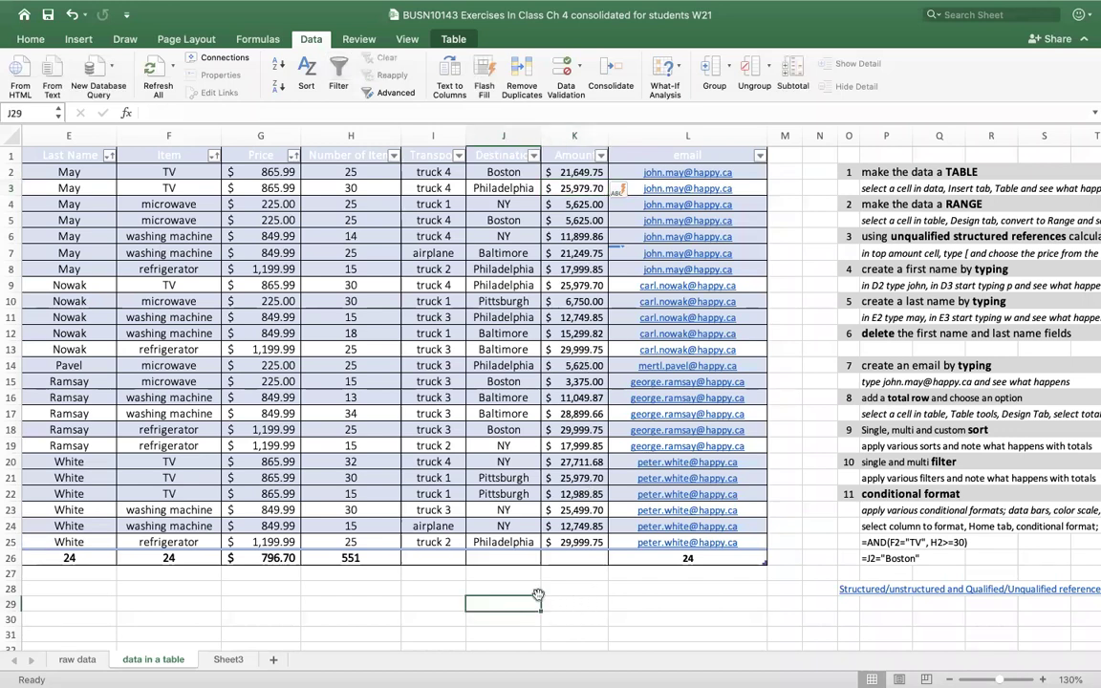
text(Sum of)
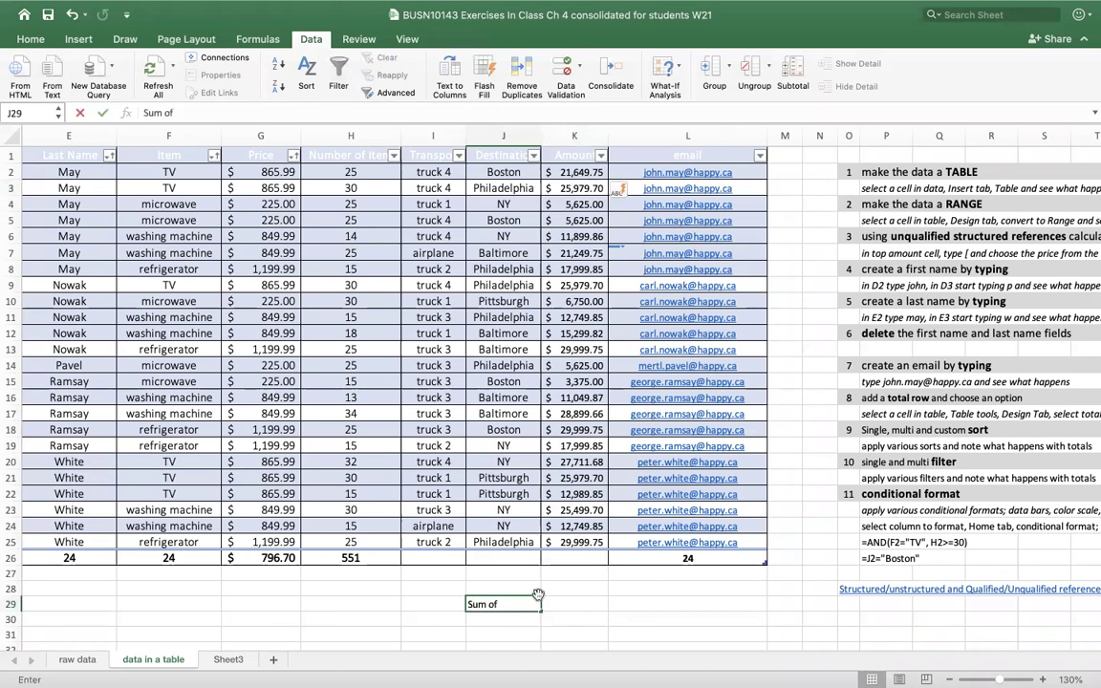
text( Amount)
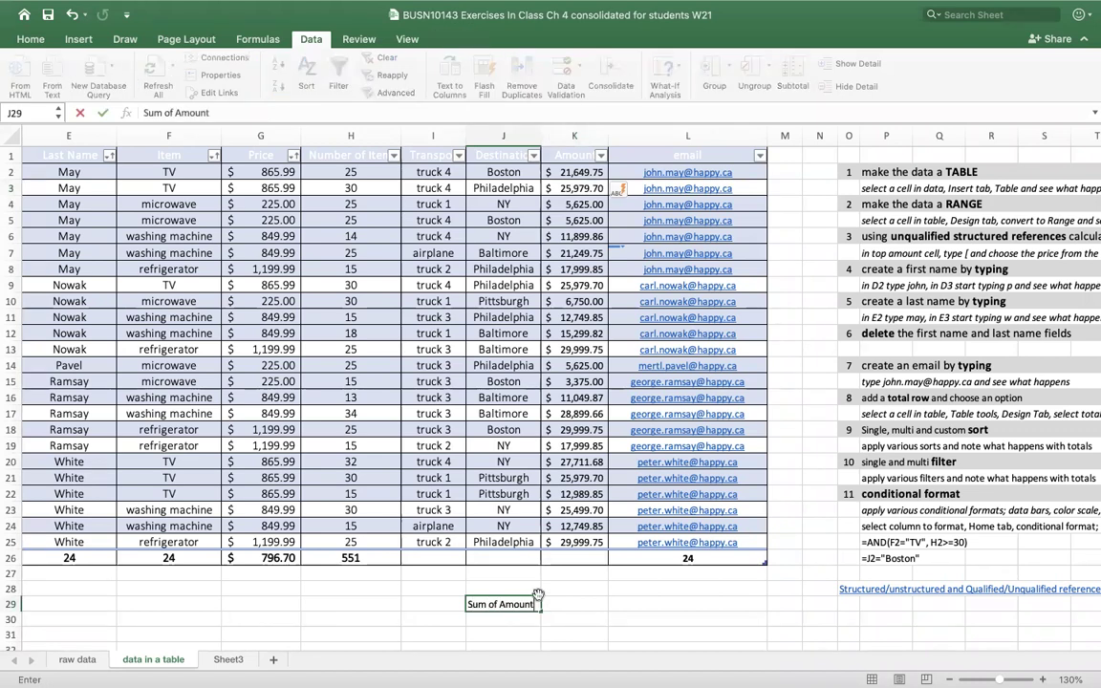
click(585, 557)
click(615, 558)
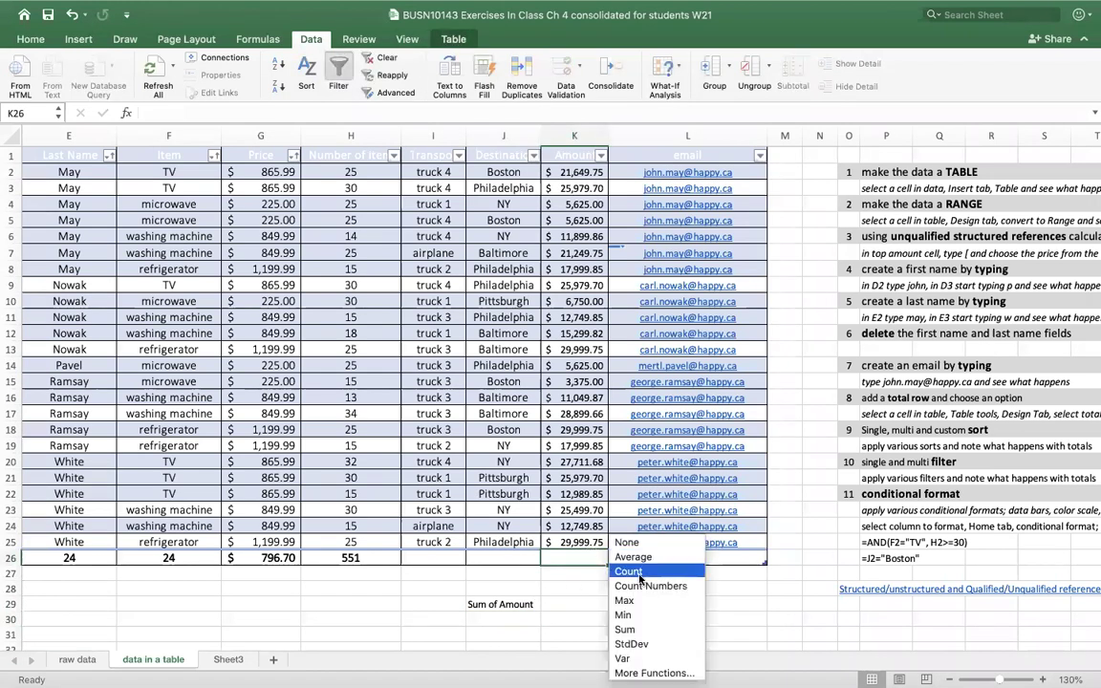
click(625, 630)
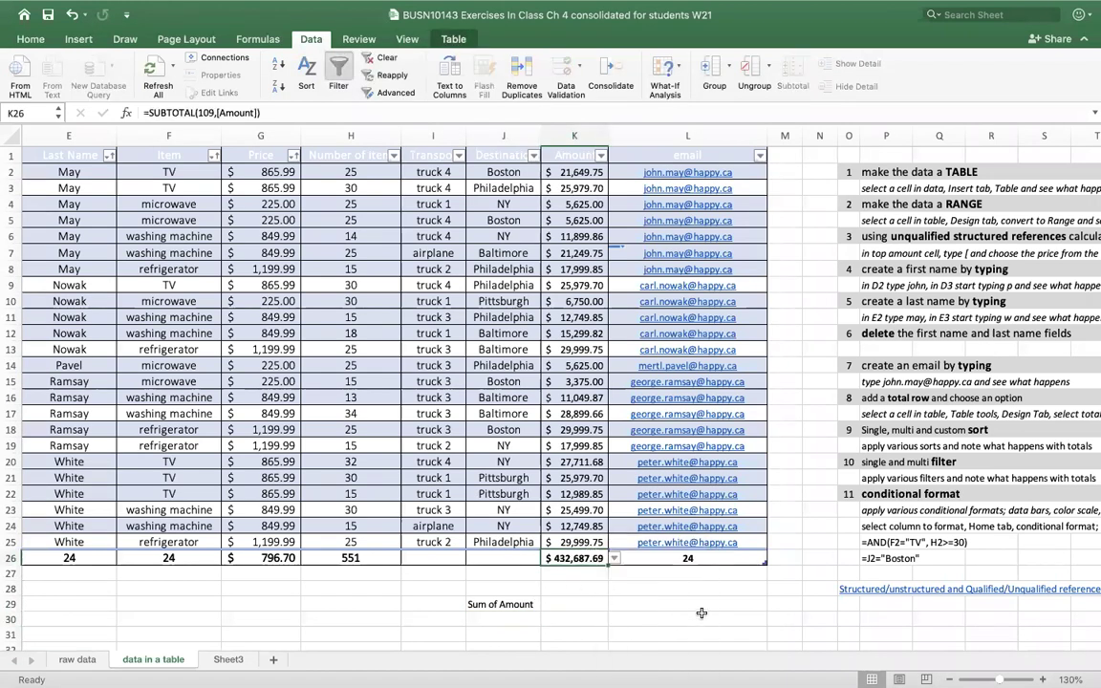
click(579, 603)
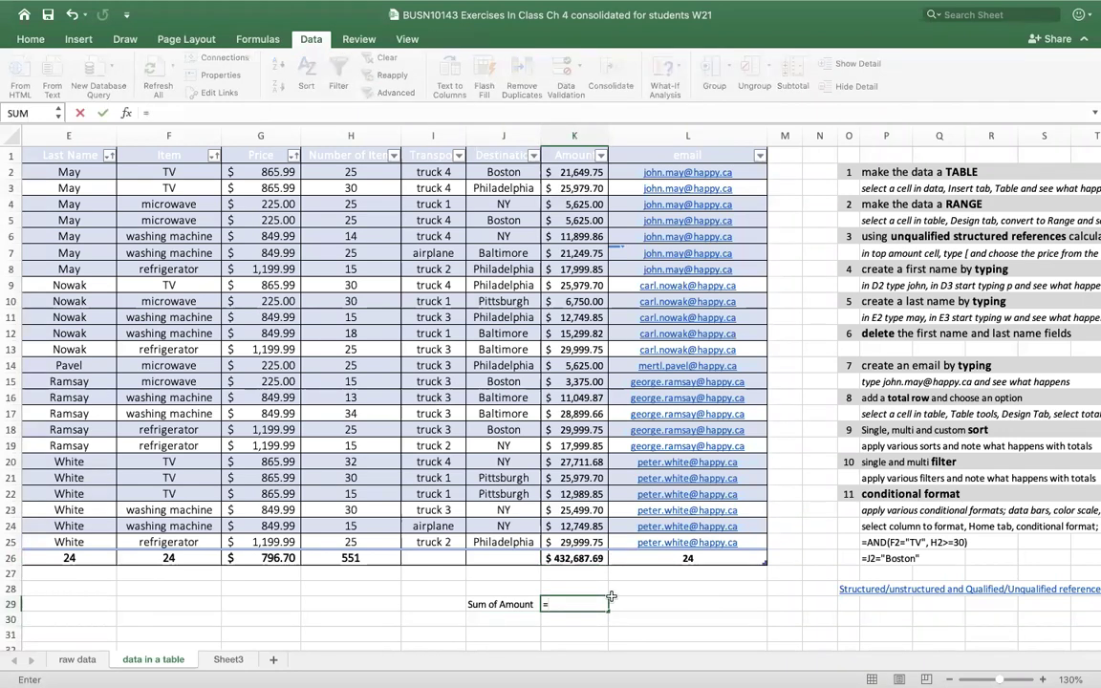
- Start a SUM formula in K29 with tblDeliveryData as its argument
text(=sum)
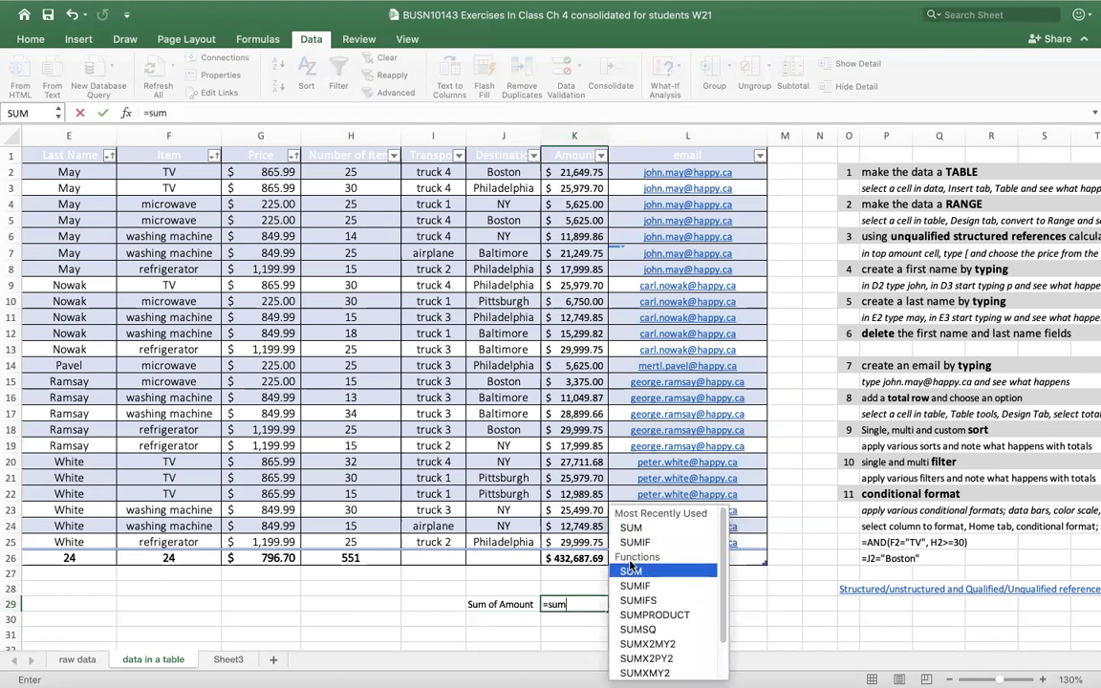
double_click(634, 528)
click(634, 530)
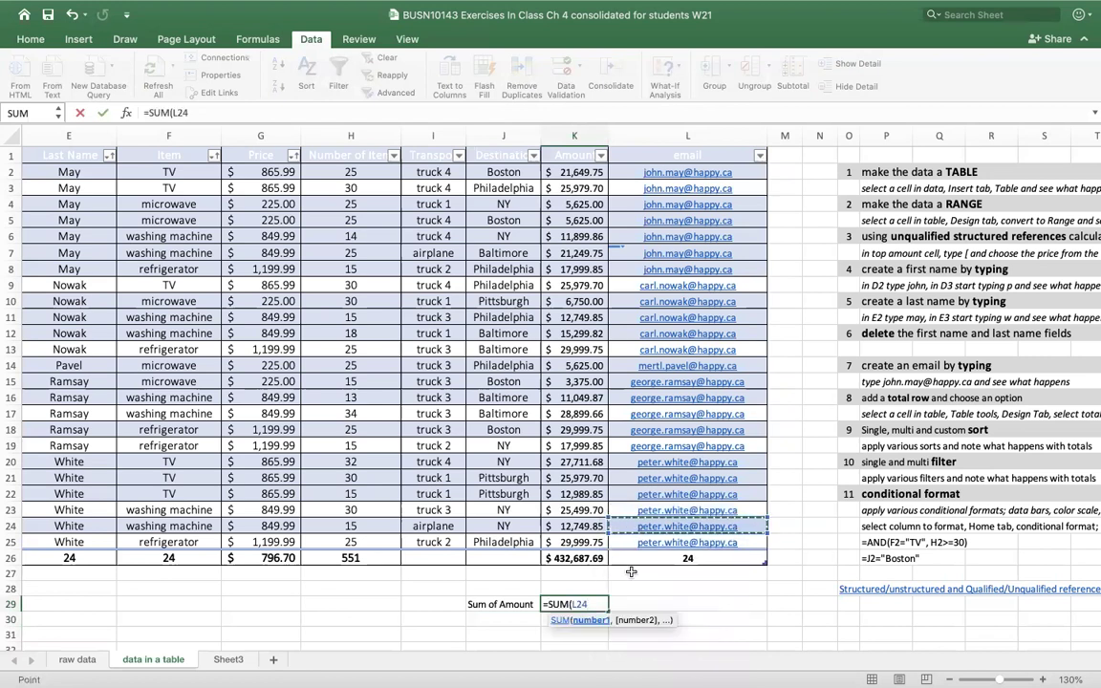
key(BackSpace)
key(BackSpace)
key(BackSpace)
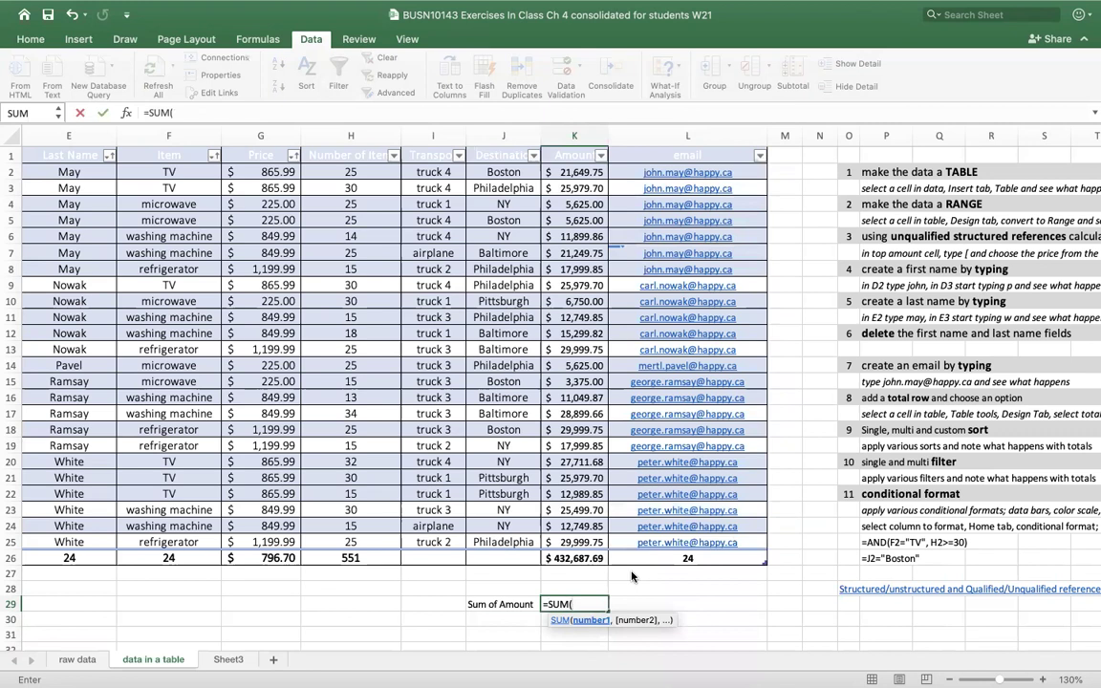
text(tbl)
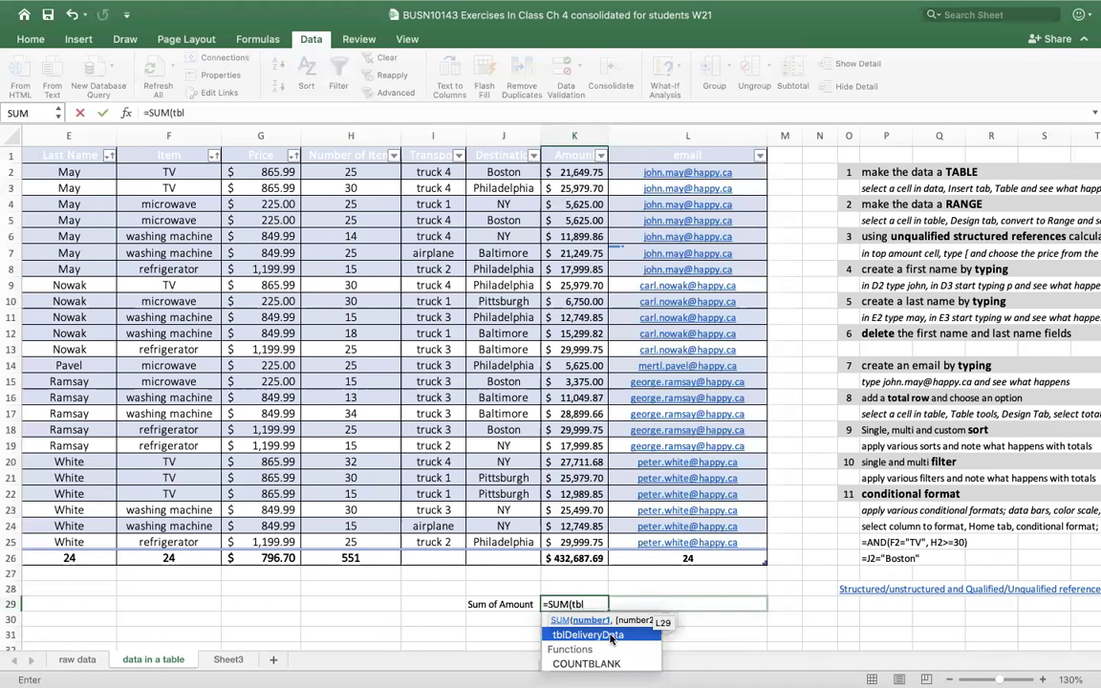
double_click(612, 636)
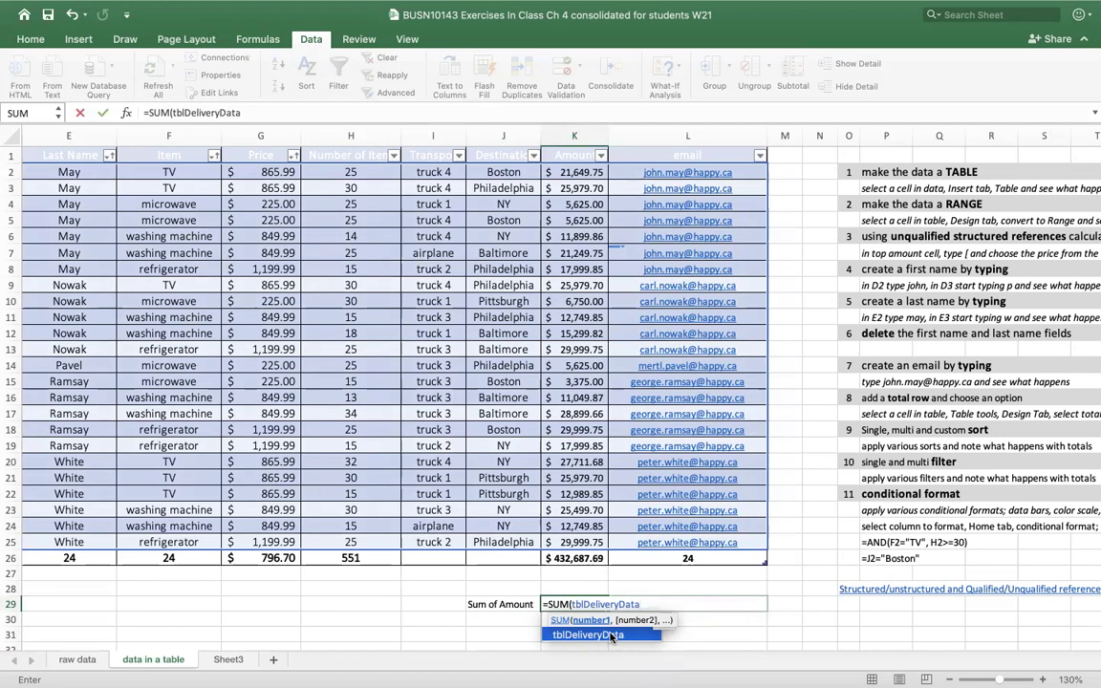
- Complete the formula as =SUM(tblDeliveryData[Amount]) and commit it
text([)
click(616, 631)
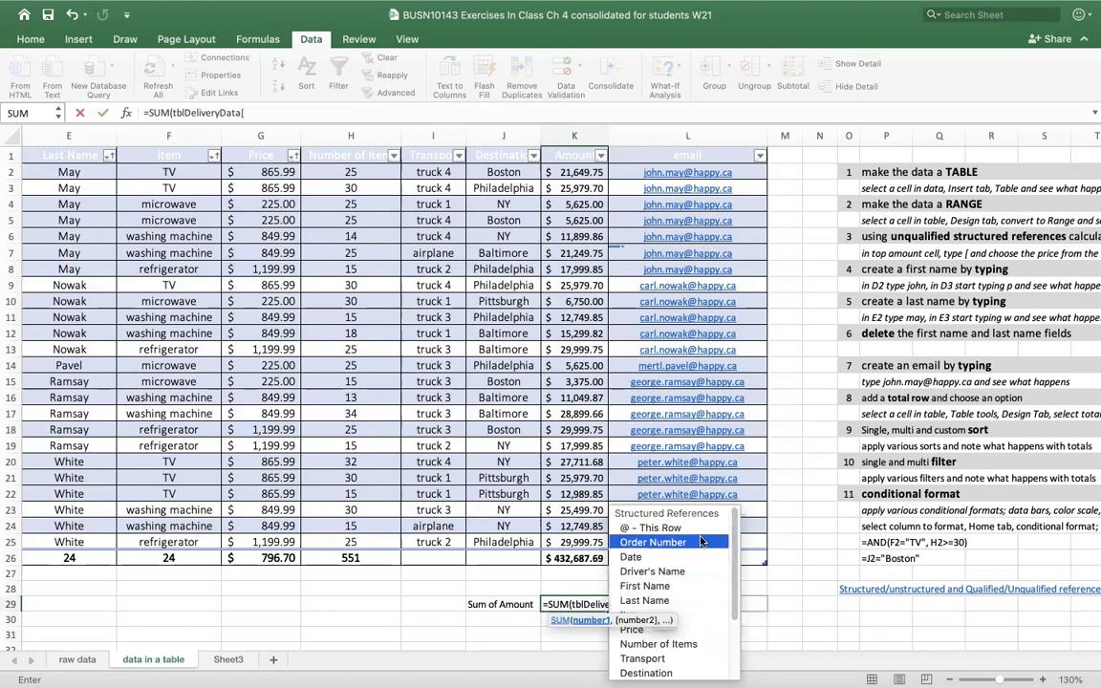
scroll(695, 597, down, 1)
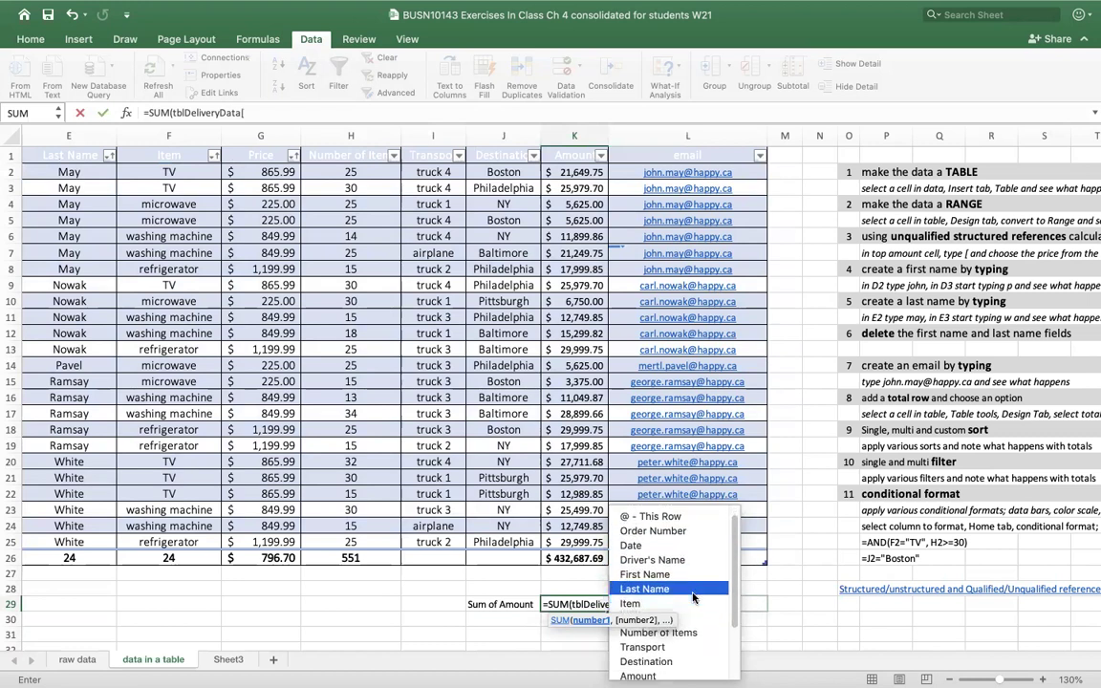
scroll(688, 600, down, 3)
double_click(654, 603)
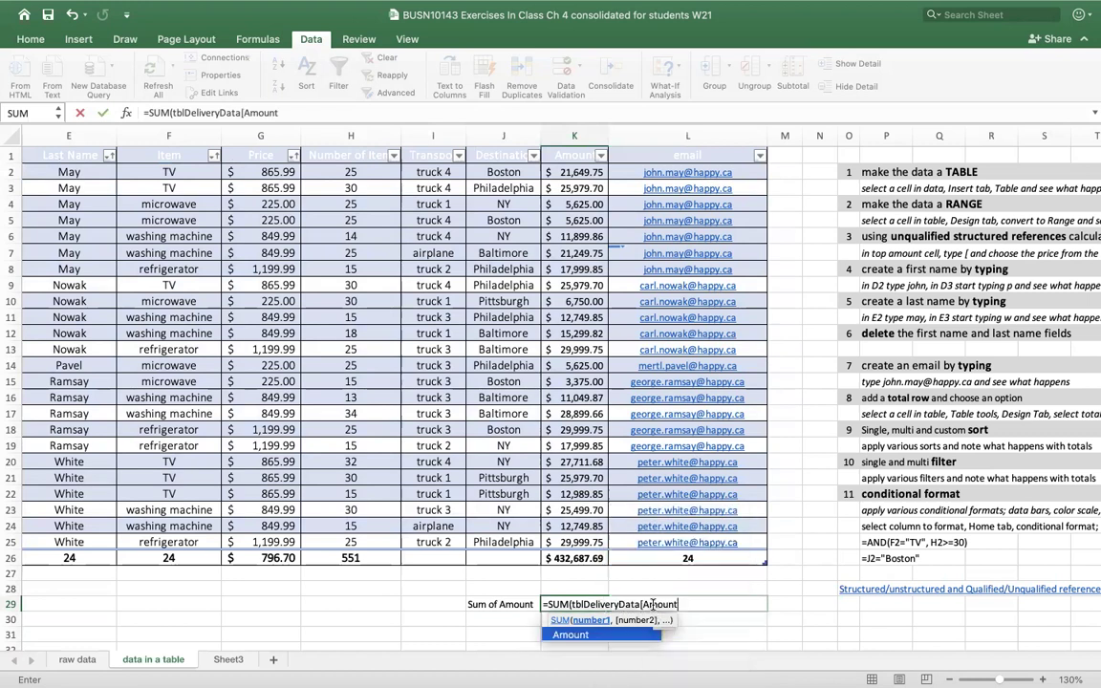
text(])
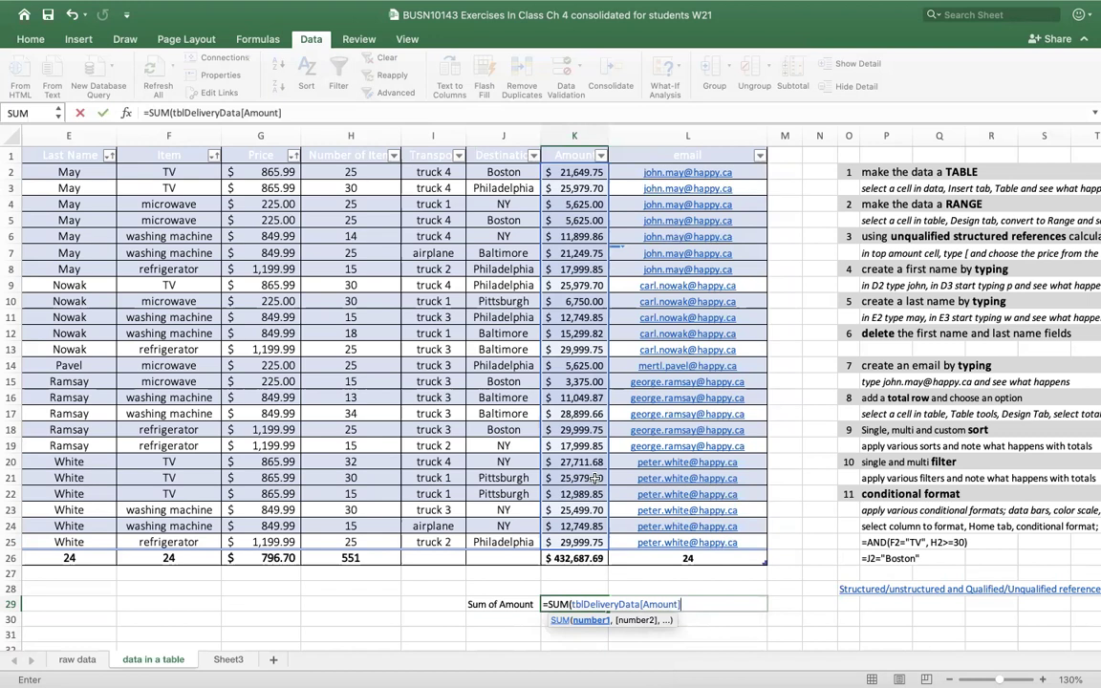
text())
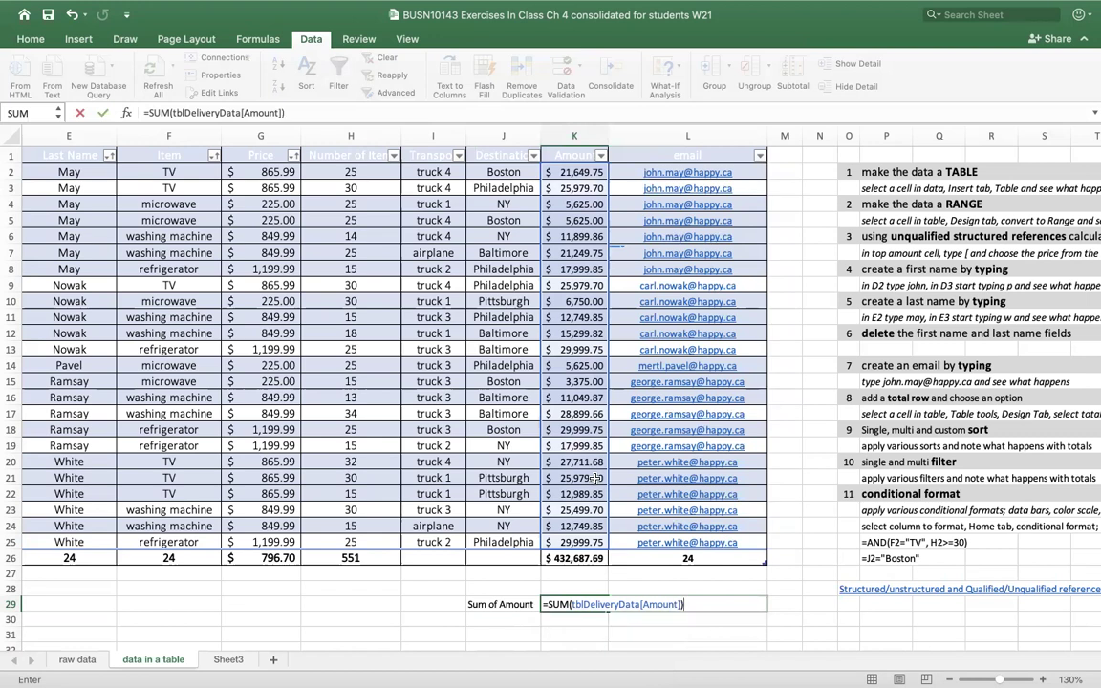
key(Return)
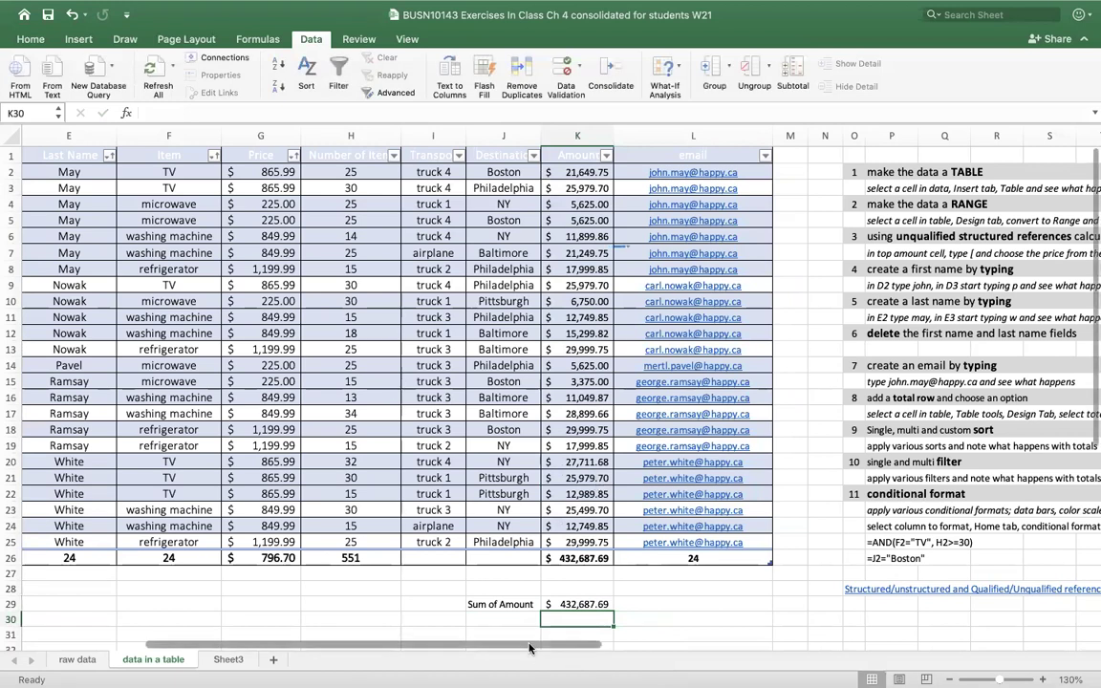
click(565, 604)
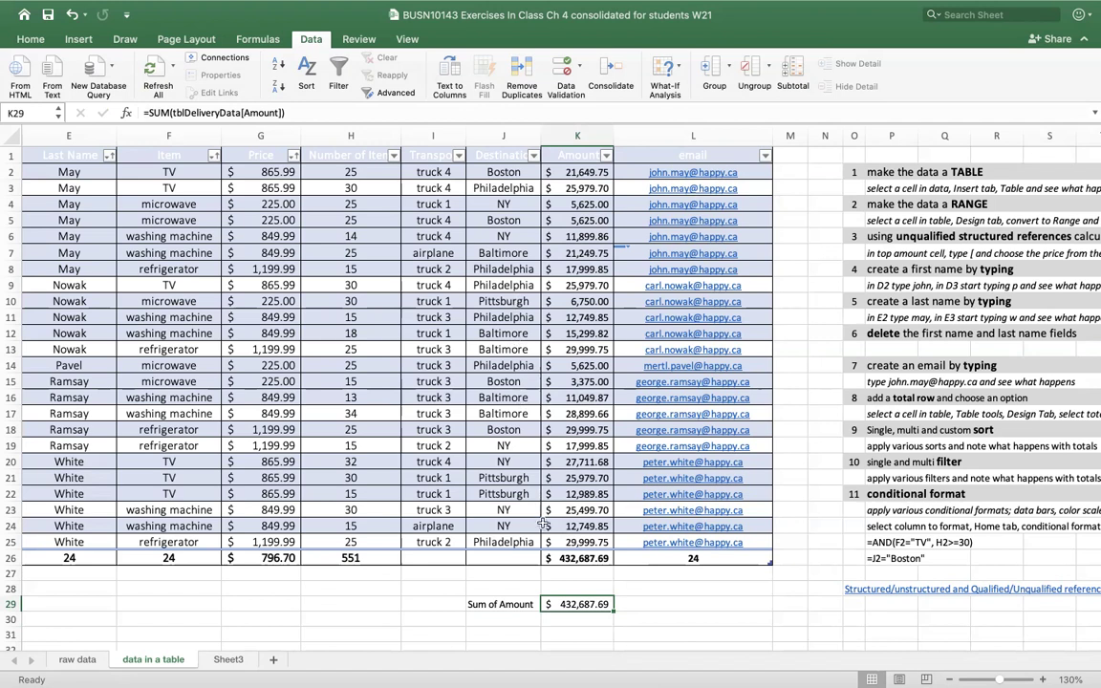
click(602, 382)
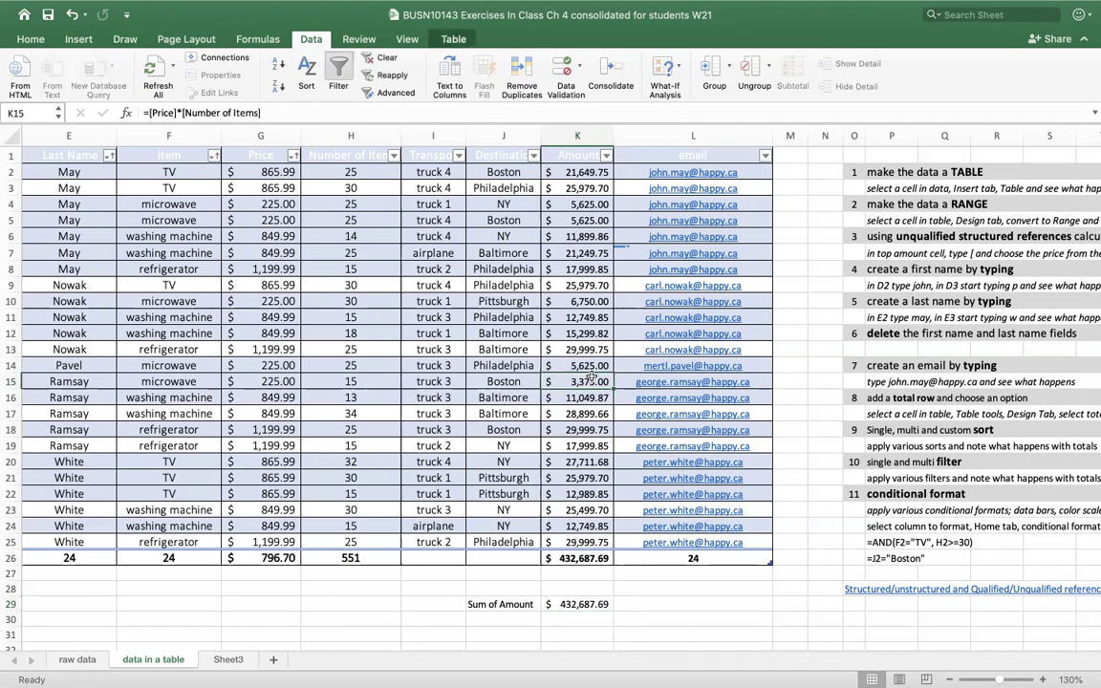
click(587, 605)
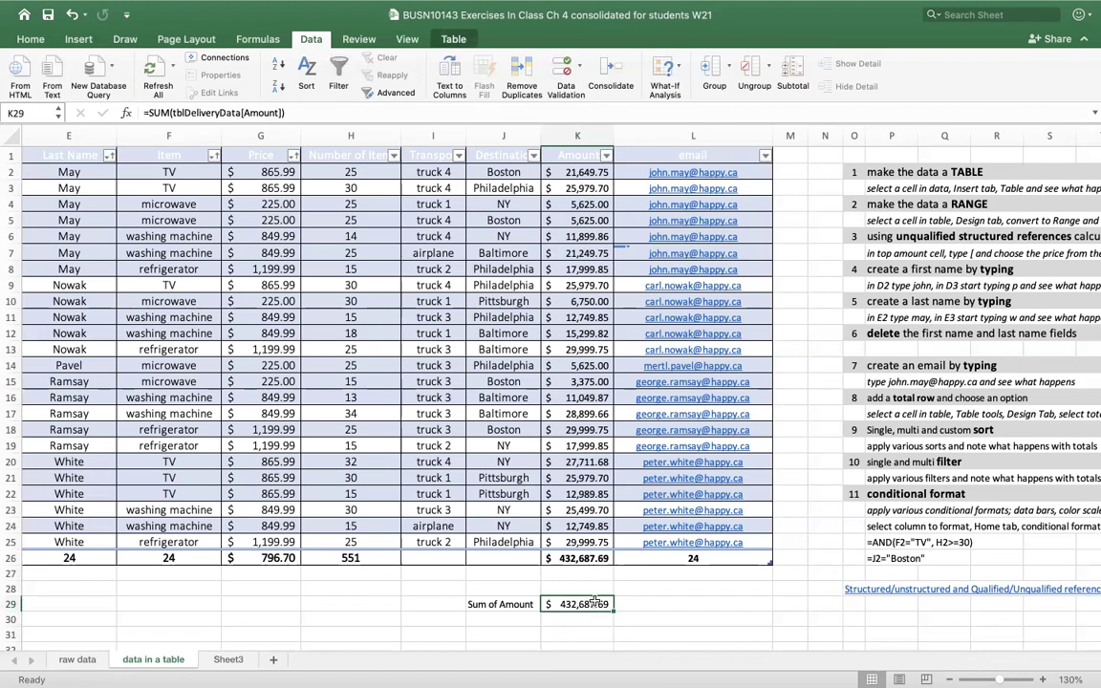
drag(574, 542, 574, 125)
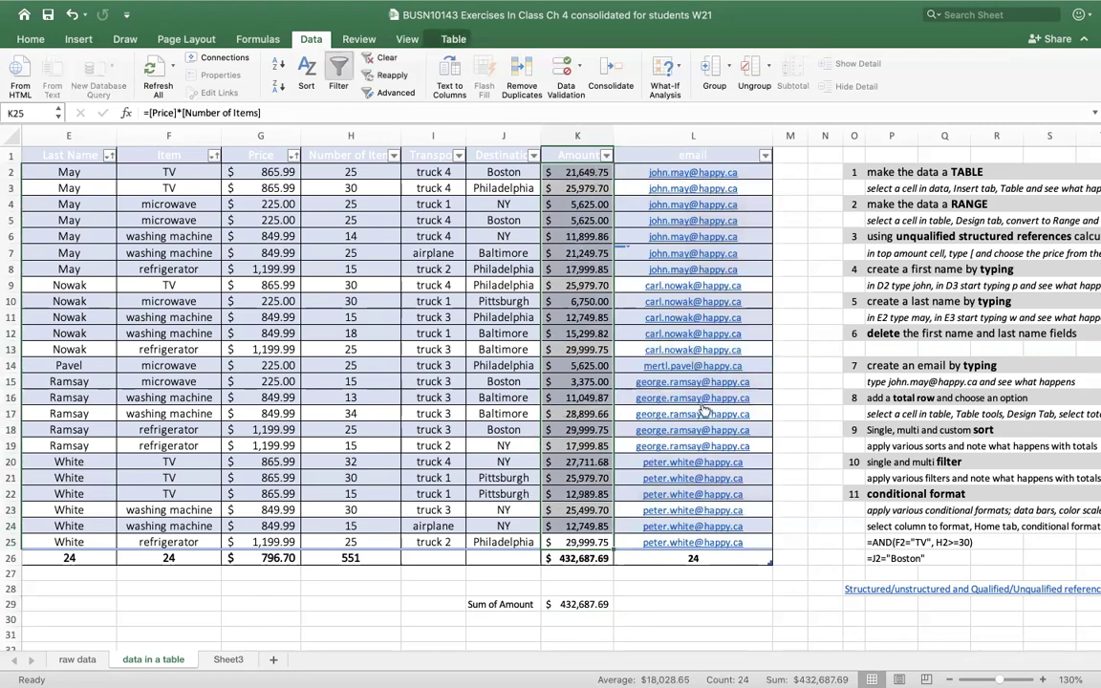
click(670, 383)
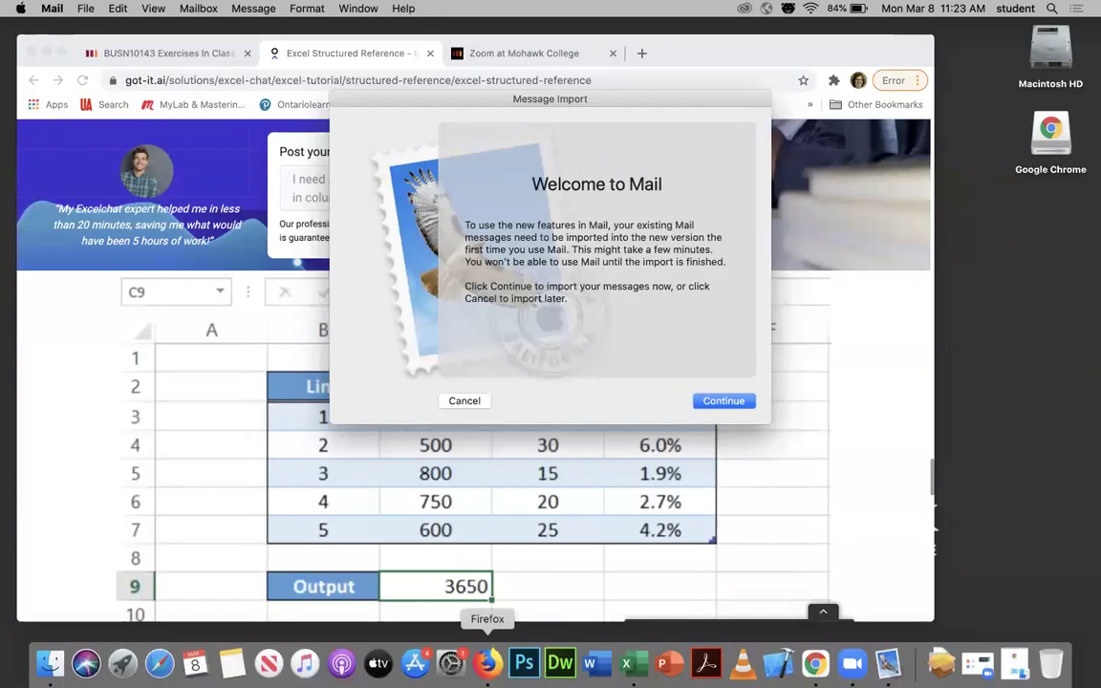
click(627, 663)
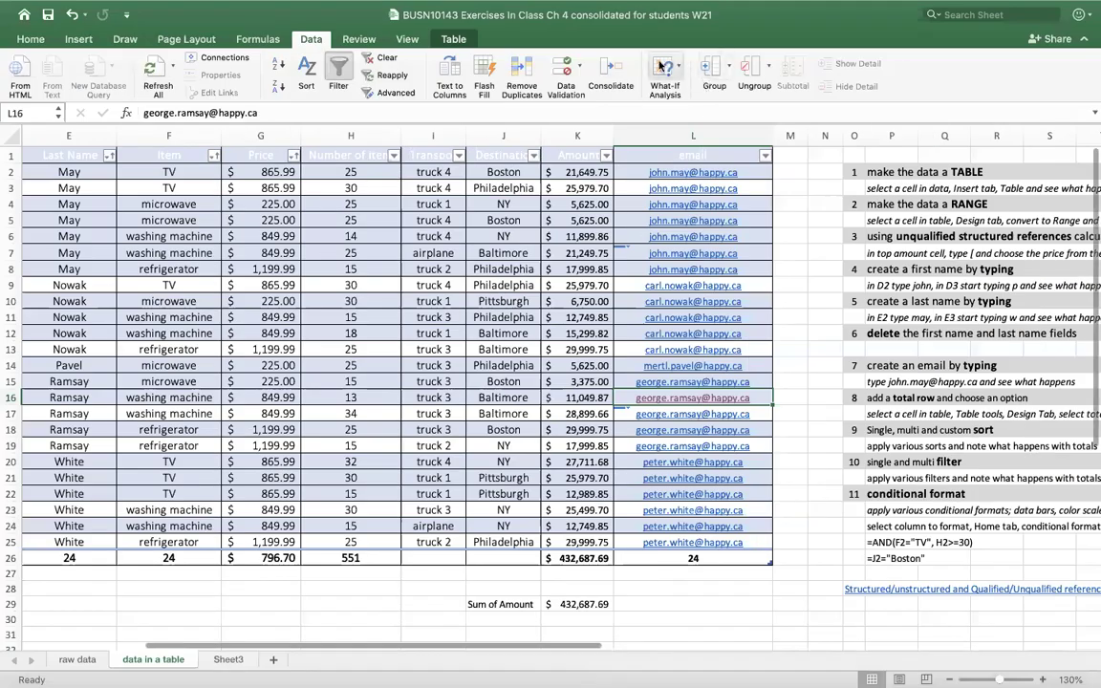
click(584, 156)
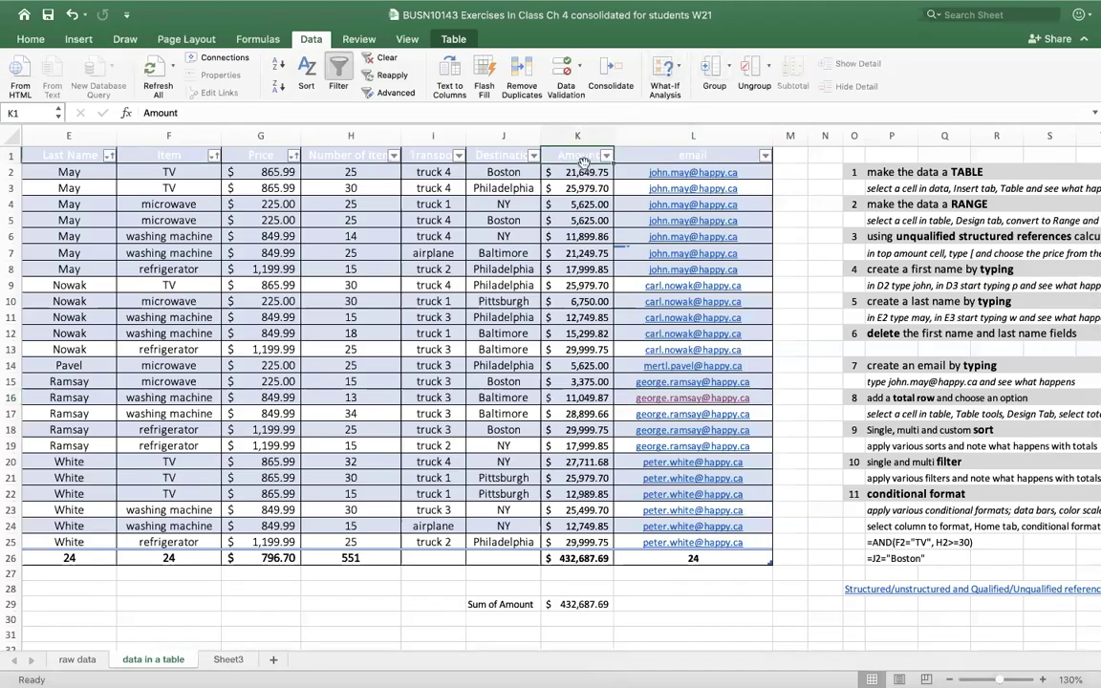
click(584, 154)
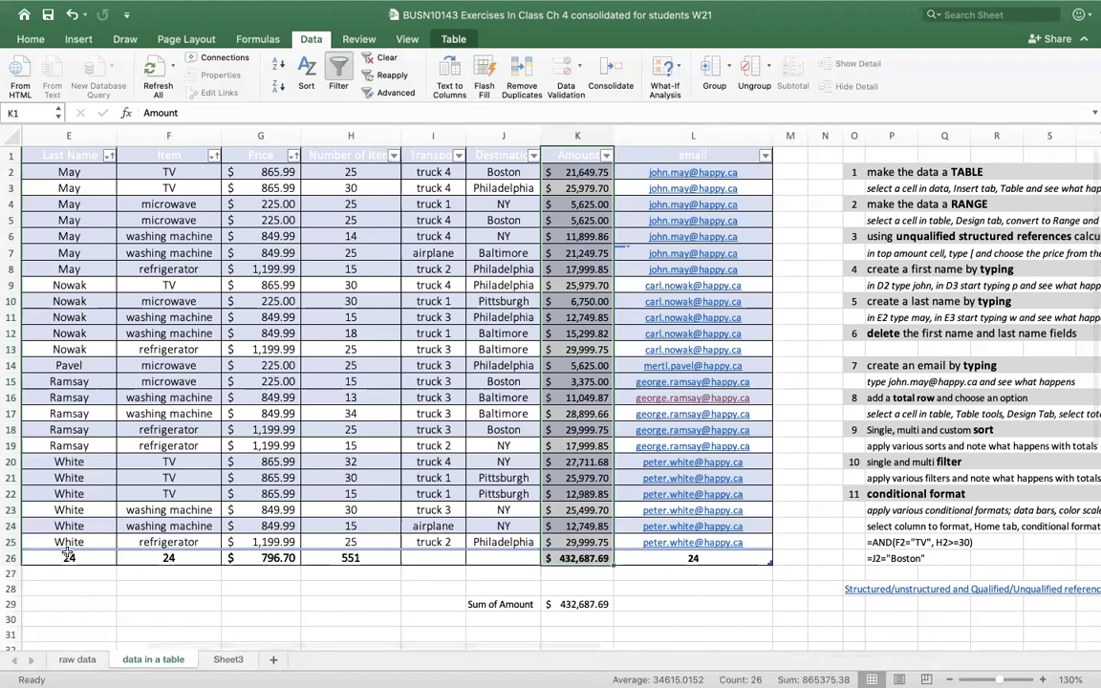
click(363, 186)
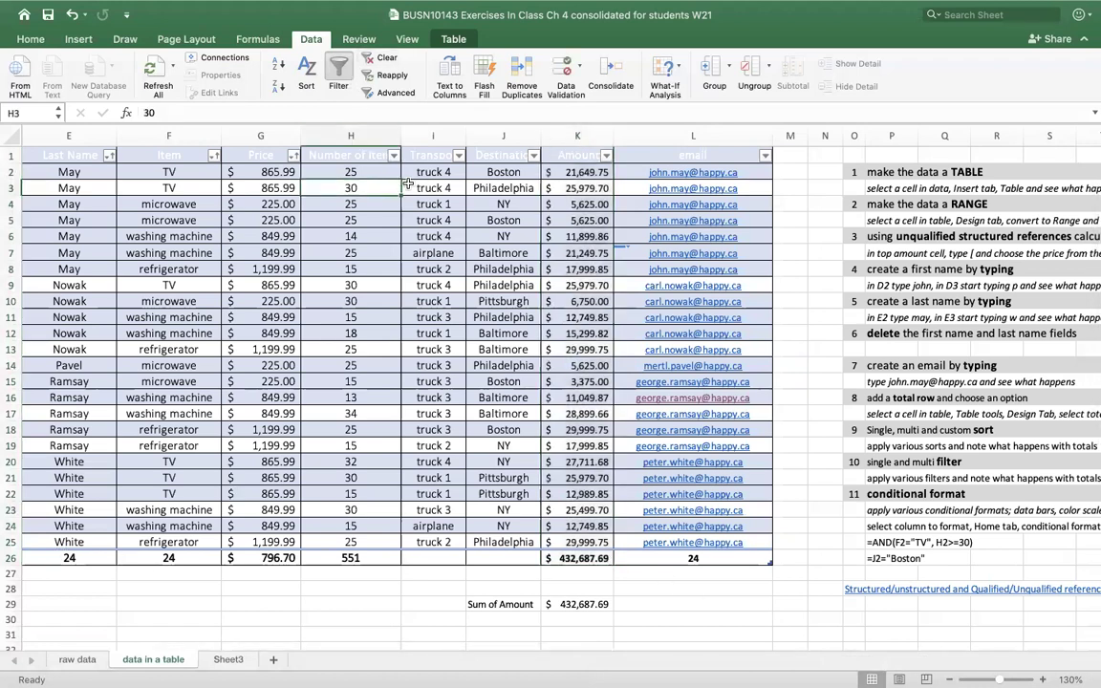
mouse_move(448, 8)
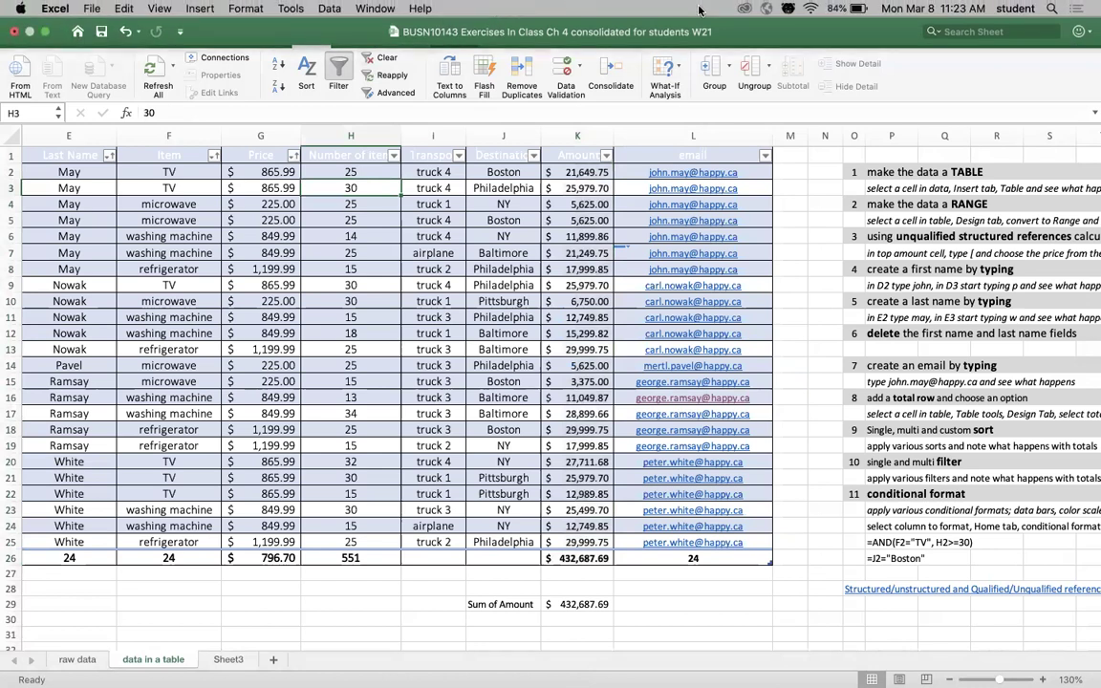
key(Down)
key(Down)
key(Down)
key(Down)
key(Down)
key(Down)
key(Down)
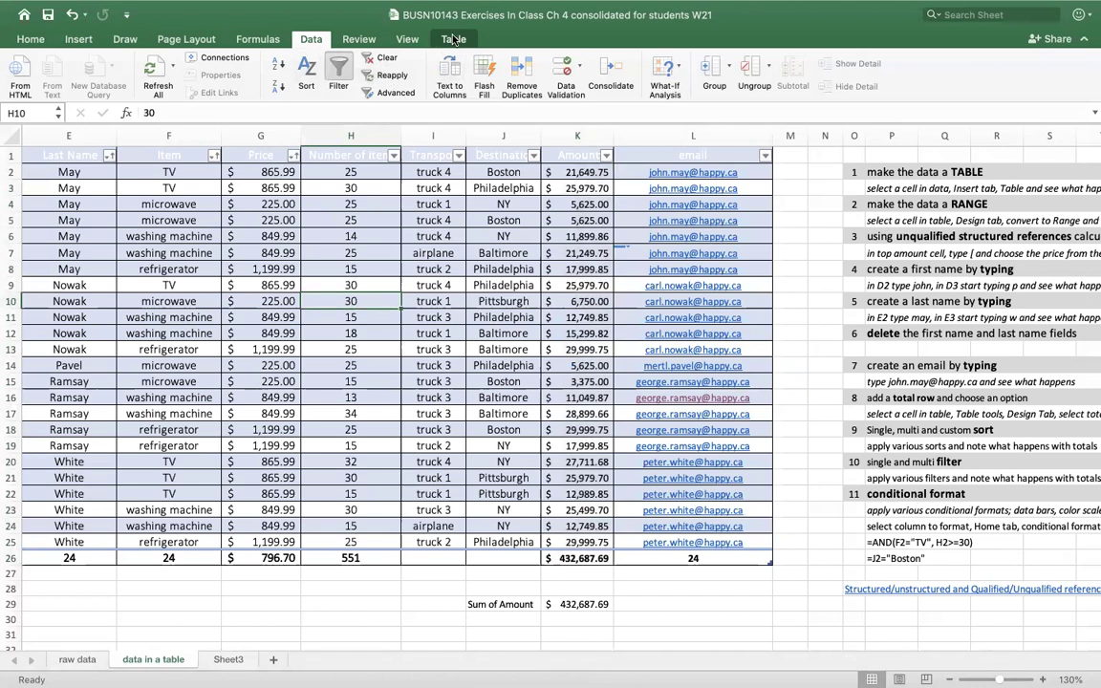
- Turn off the table's Total Row and confirm the Amount values still sum to $432,687.69
click(451, 40)
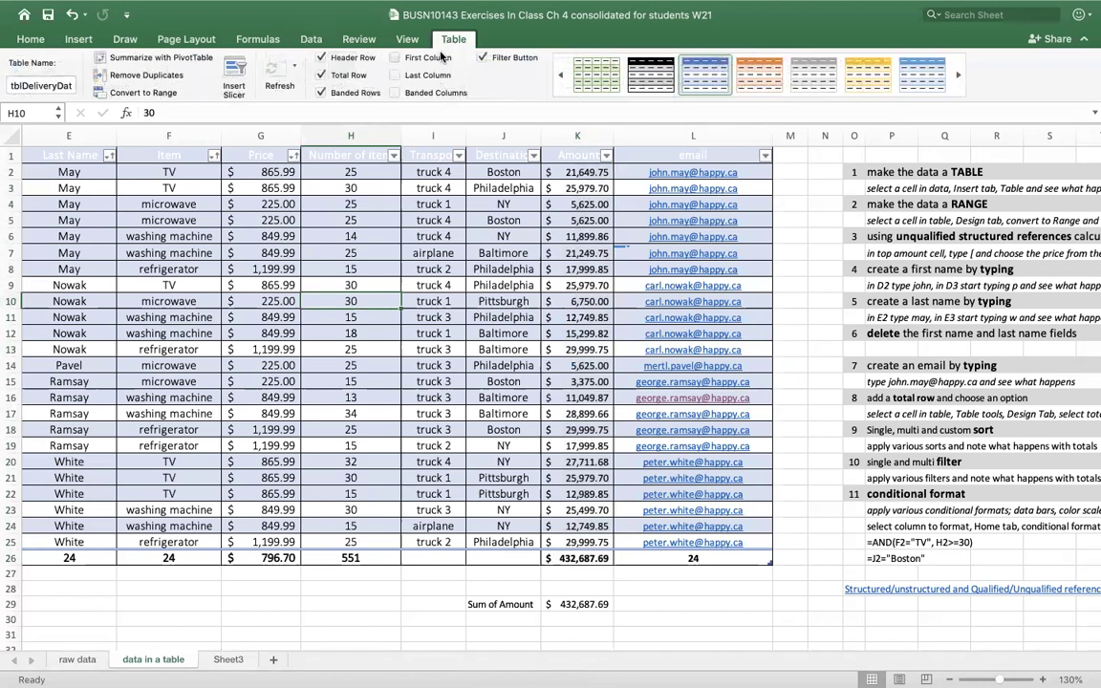
click(321, 76)
click(575, 155)
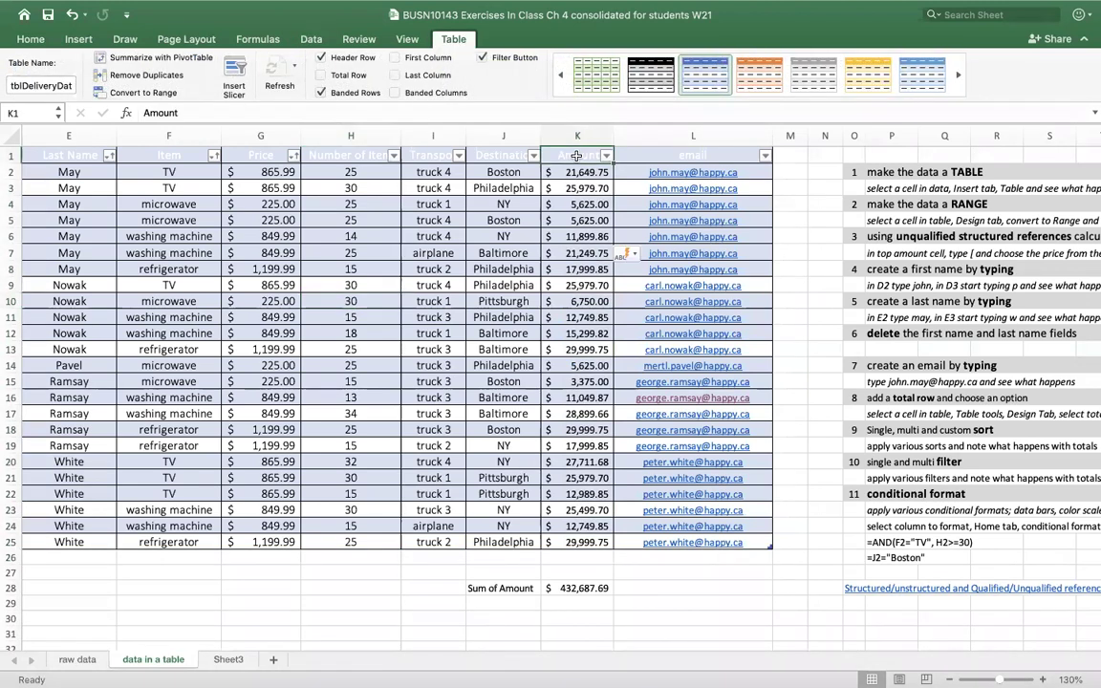
click(581, 160)
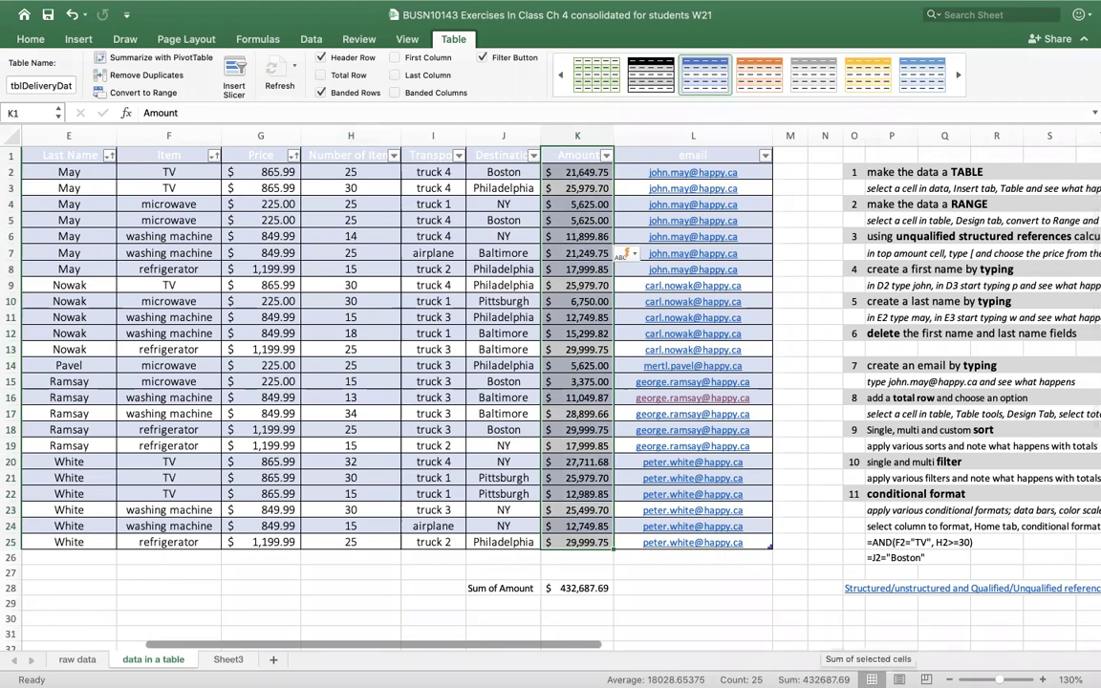
click(693, 617)
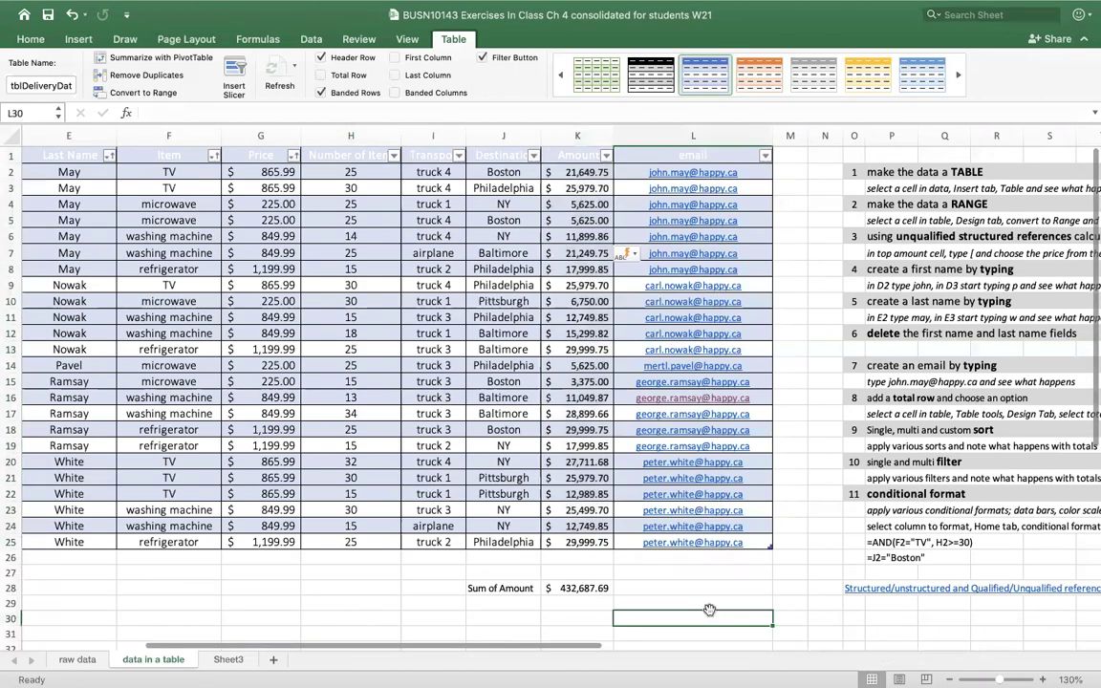